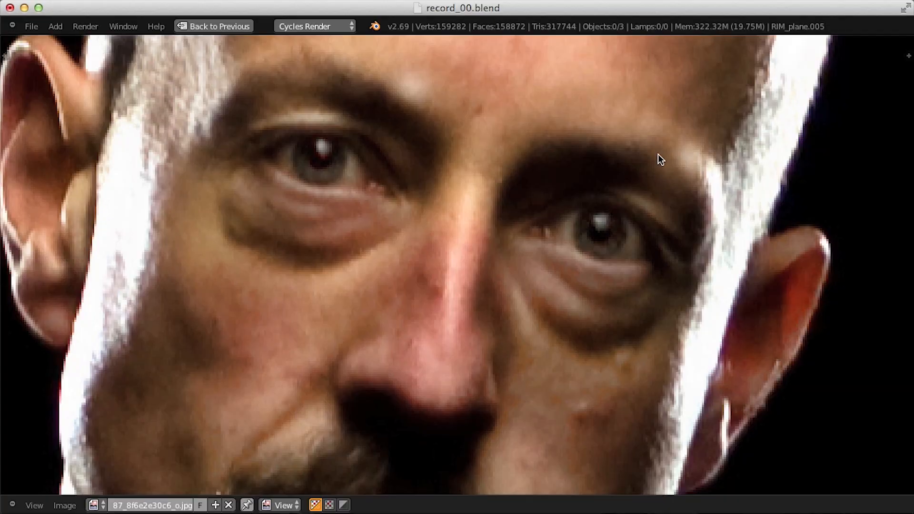
# - Examine the rim lighting along both sides of the bald man's head in the reference portrait, then the whole face
pyautogui.scroll(-1, 657, 154)
pyautogui.scroll(-1, 639, 155)
pyautogui.scroll(-1, 638, 155)
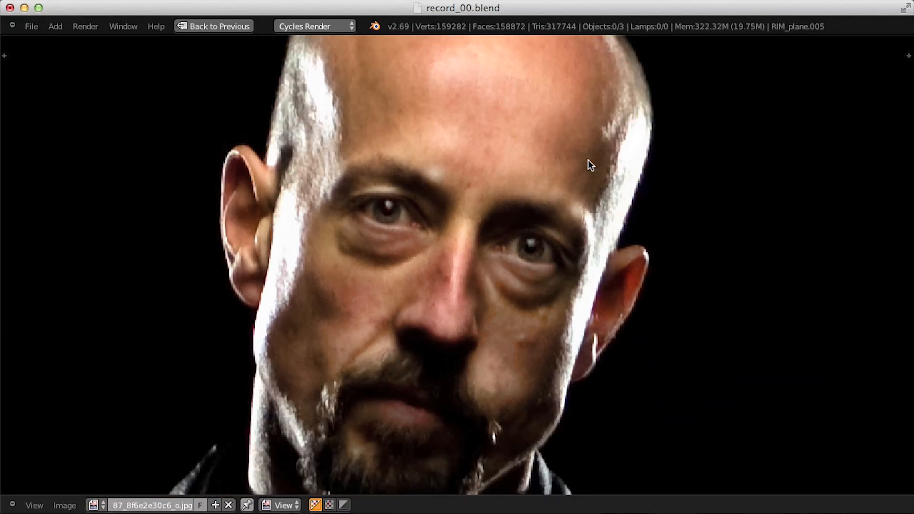
pyautogui.scroll(-1, 550, 161)
pyautogui.moveTo(540, 159); pyautogui.dragTo(566, 176, button='middle')
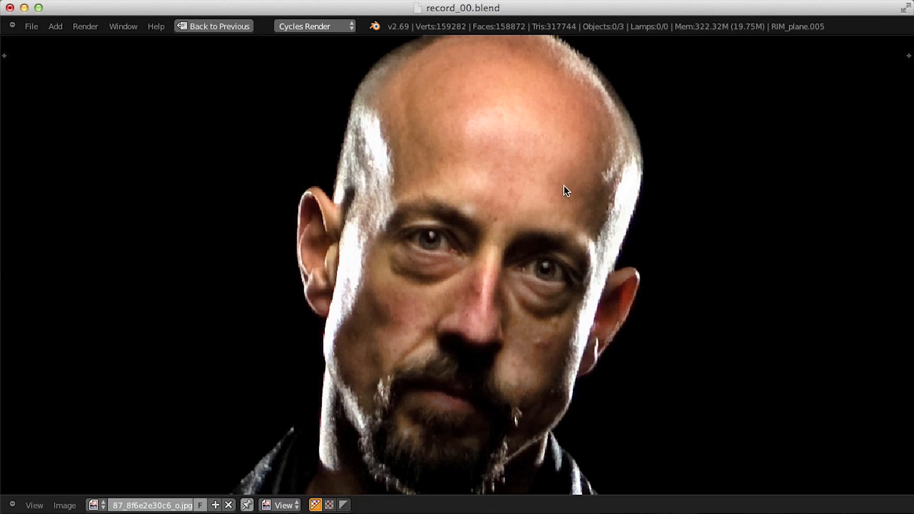
pyautogui.scroll(-1, 564, 185)
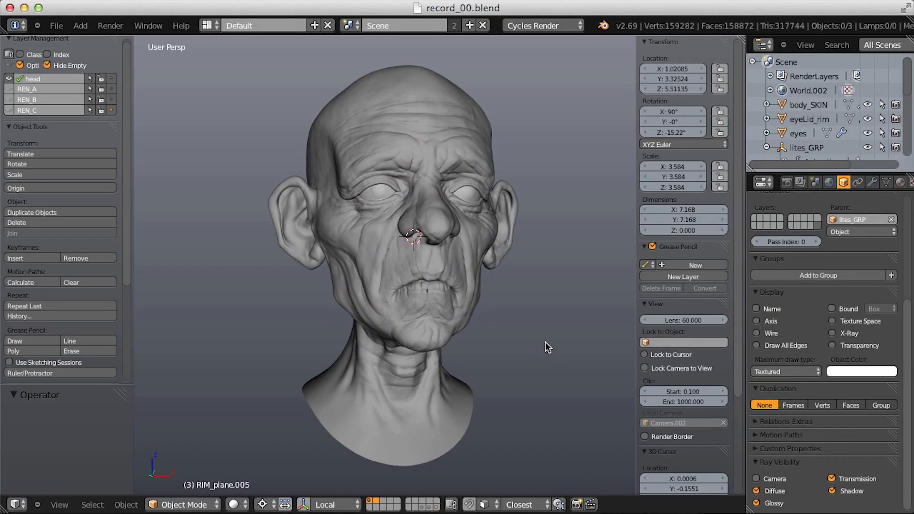
# - Select the body_SKIN head and set its Multires modifier's preview level to 5
pyautogui.moveTo(545, 340)
pyautogui.mouseDown(button='middle')
pyautogui.moveTo(510, 330)
pyautogui.moveTo(416, 337)
pyautogui.moveTo(550, 329)
pyautogui.moveTo(438, 338)
pyautogui.moveTo(490, 335)
pyautogui.moveTo(441, 330)
pyautogui.moveTo(459, 307)
pyautogui.moveTo(493, 298)
pyautogui.moveTo(444, 321)
pyautogui.moveTo(445, 342)
pyautogui.mouseUp(button='middle')
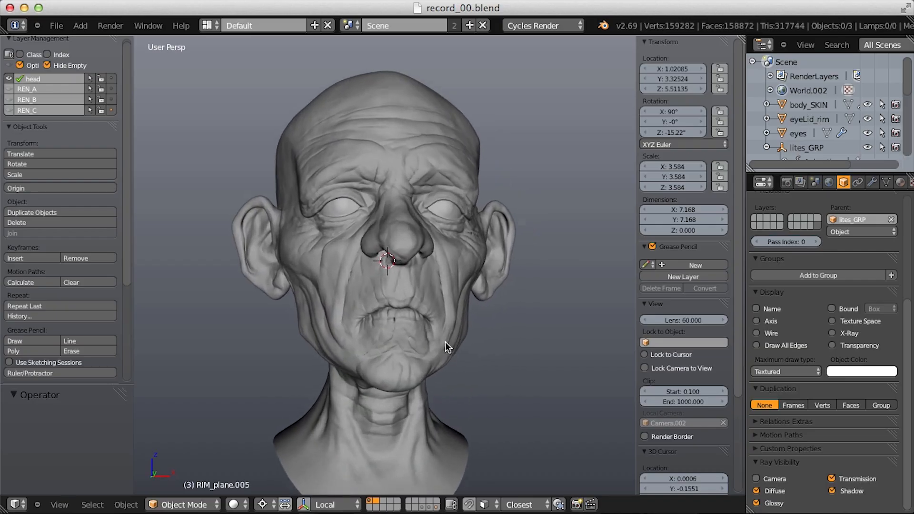
pyautogui.moveTo(439, 310)
pyautogui.mouseDown(button='middle')
pyautogui.moveTo(430, 299)
pyautogui.moveTo(458, 307)
pyautogui.mouseUp(button='middle')
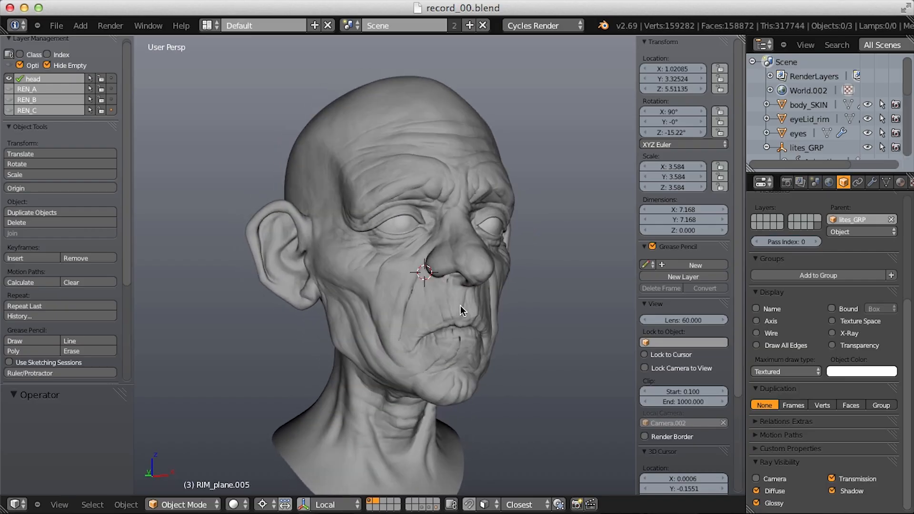
pyautogui.rightClick(470, 152)
pyautogui.click(872, 182)
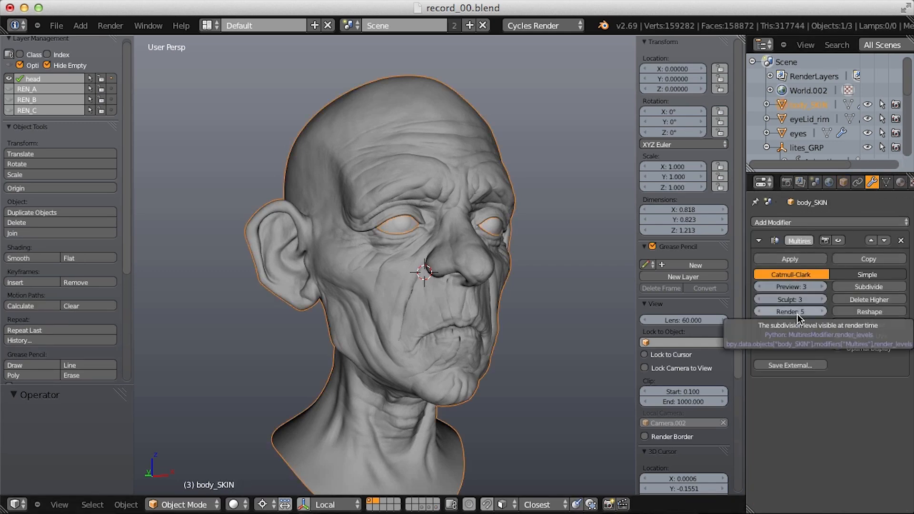
pyautogui.click(795, 287)
pyautogui.write('5')
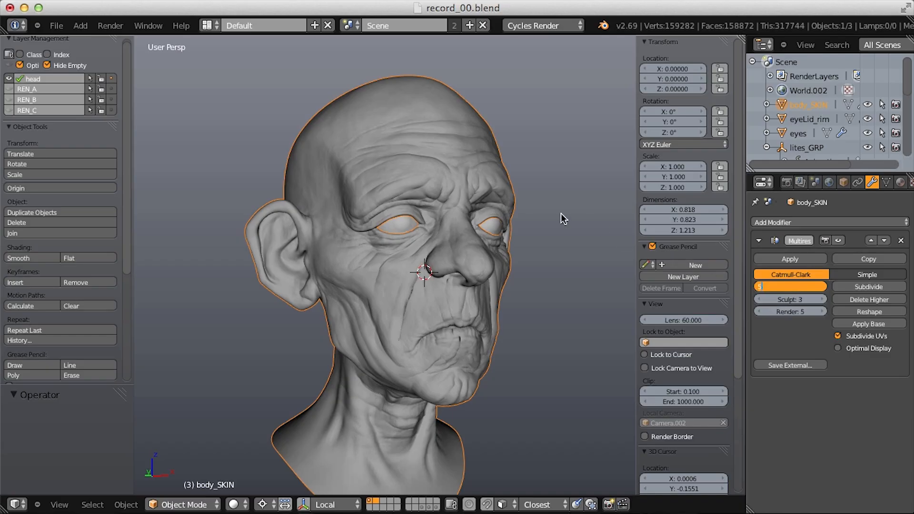
pyautogui.press('Return')
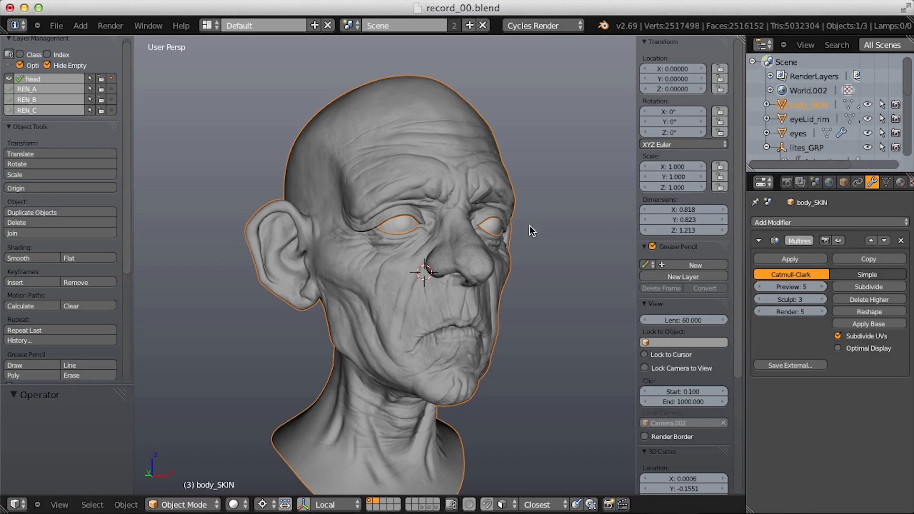
# - Inspect the sculpted wrinkles and skin pores around the head's eyes, nose and cheek up close
pyautogui.scroll(6, 530, 282)
pyautogui.scroll(-8, 529, 288)
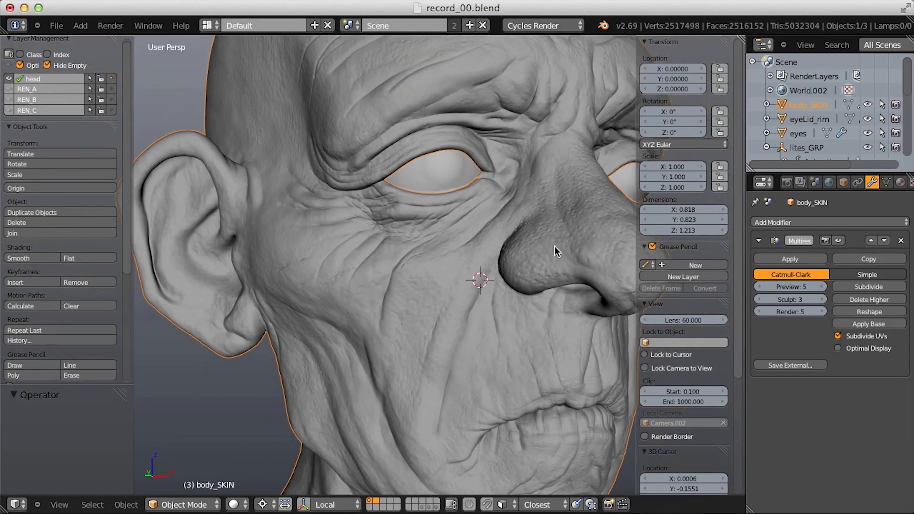
pyautogui.moveTo(554, 247); pyautogui.dragTo(534, 231, button='middle')
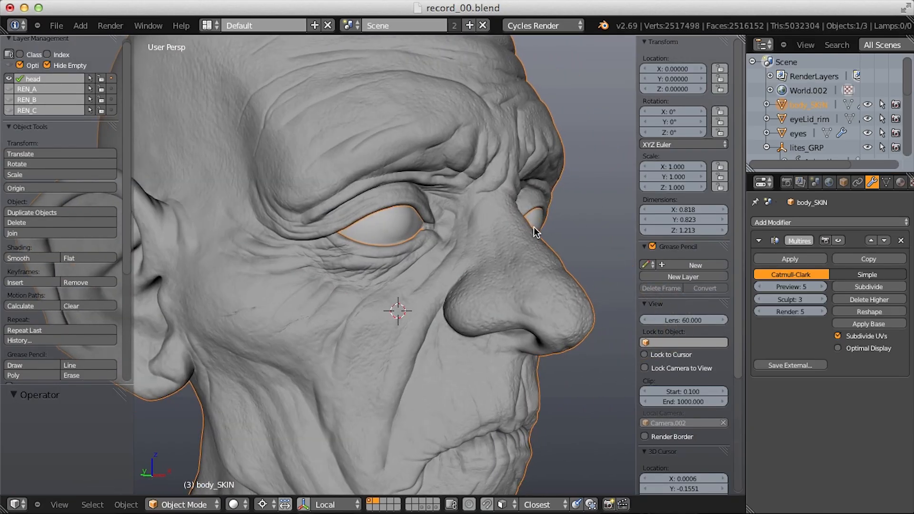
pyautogui.scroll(4, 536, 247)
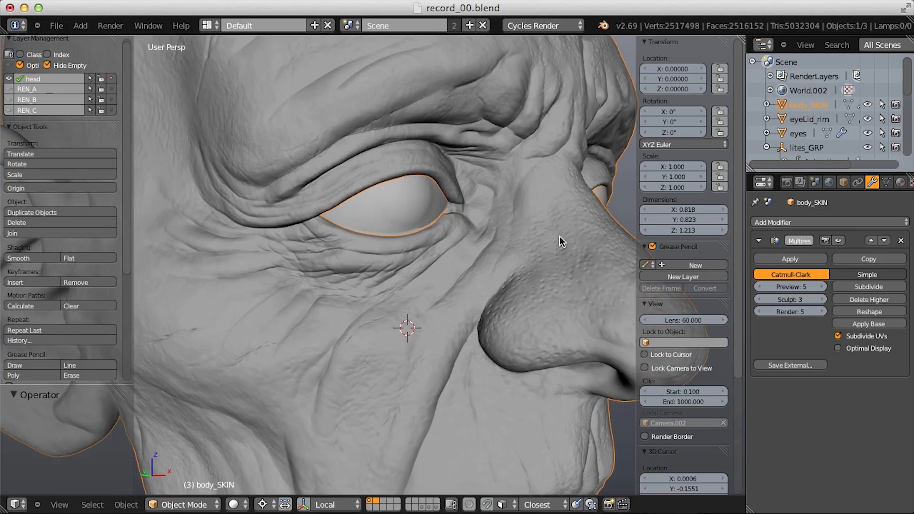
pyautogui.moveTo(559, 236); pyautogui.dragTo(507, 214, button='middle')
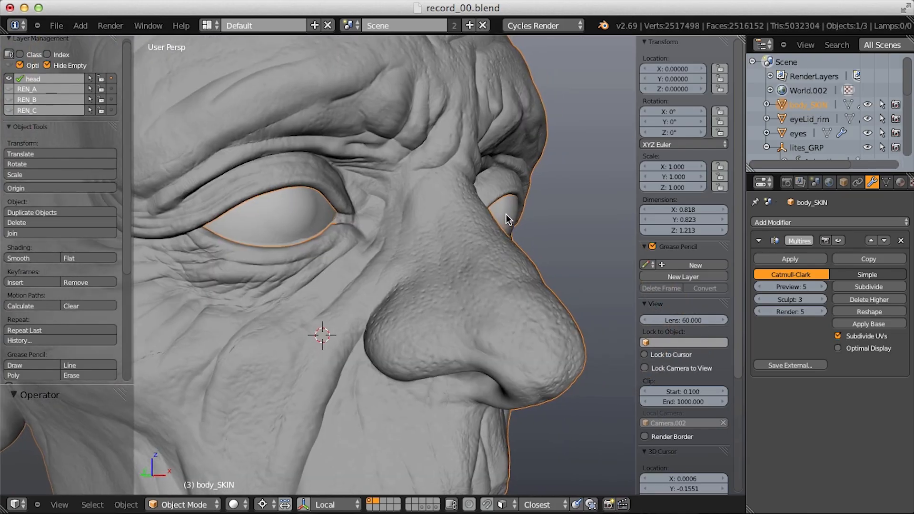
pyautogui.scroll(-3, 507, 214)
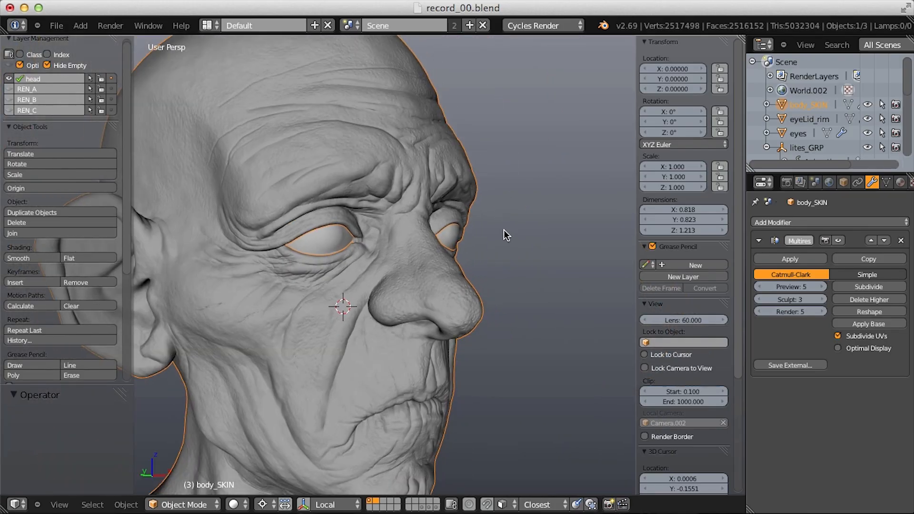
pyautogui.moveTo(473, 233); pyautogui.dragTo(470, 233, button='middle')
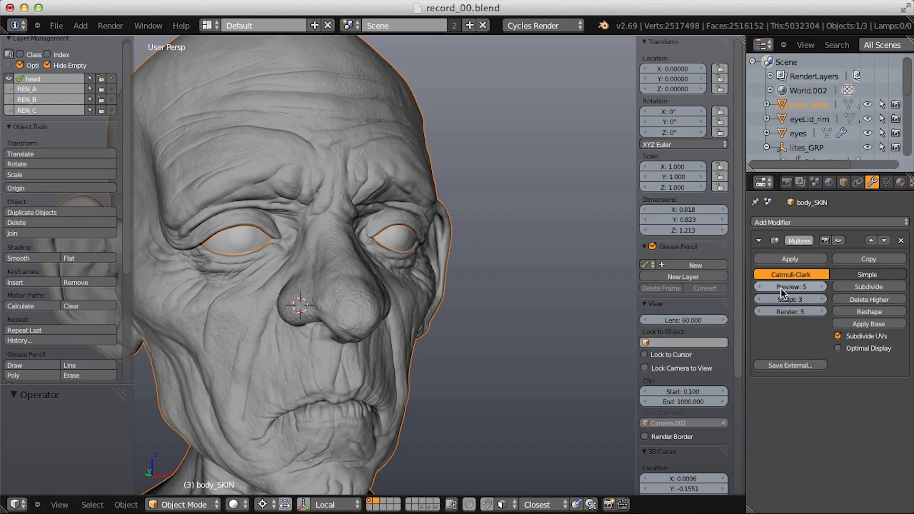
# - Set the Multires preview level of body_SKIN to 2 and face the whole head from the front
pyautogui.write('2')
pyautogui.press('Return')
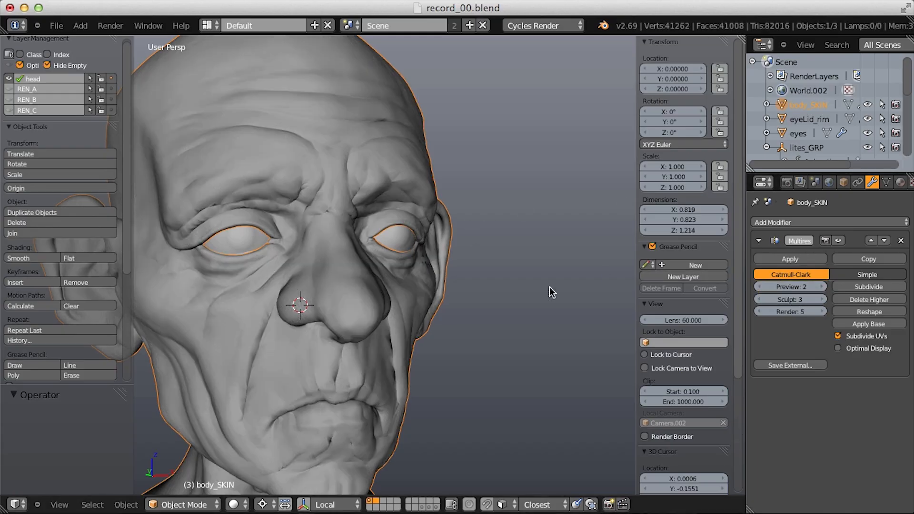
pyautogui.scroll(-5, 523, 266)
pyautogui.moveTo(498, 245); pyautogui.dragTo(487, 215, button='middle')
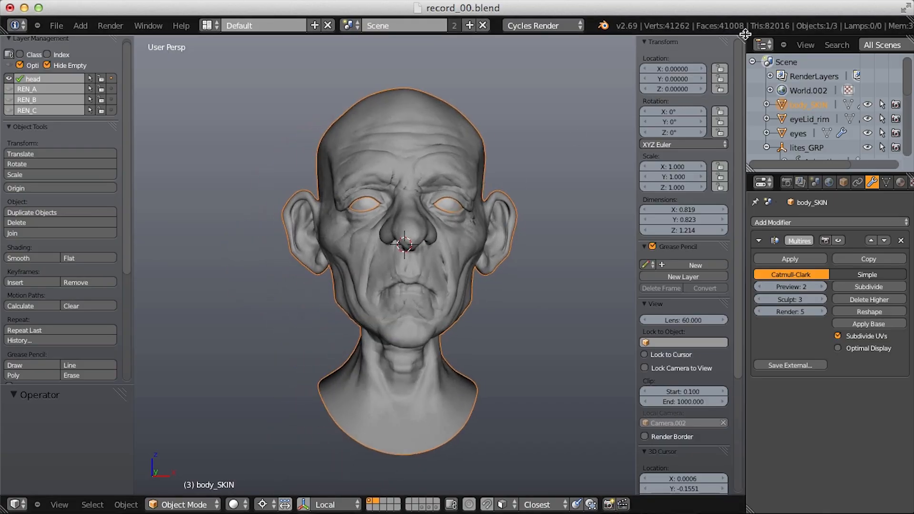
# - Split the 3D viewport and view the SSS_epidD.jpg skin texture in a UV/Image Editor in the new area
pyautogui.moveTo(740, 37); pyautogui.dragTo(388, 61)
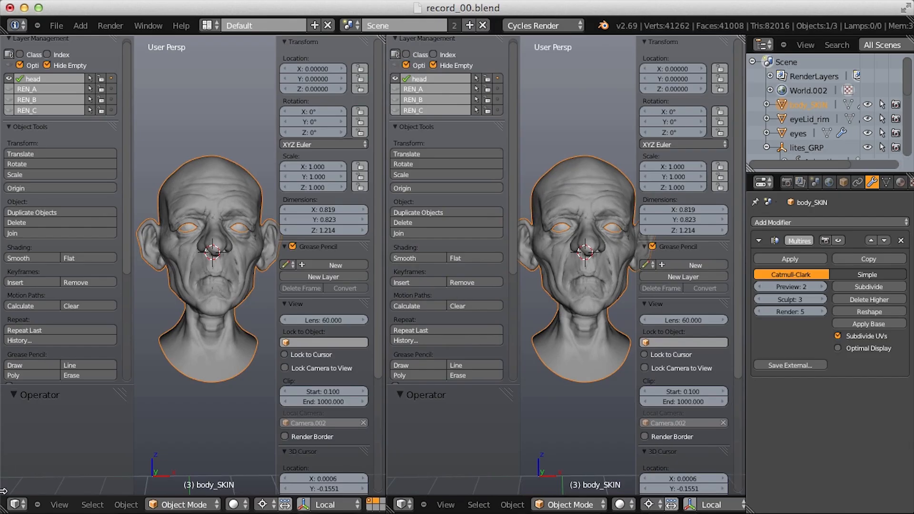
pyautogui.click(15, 504)
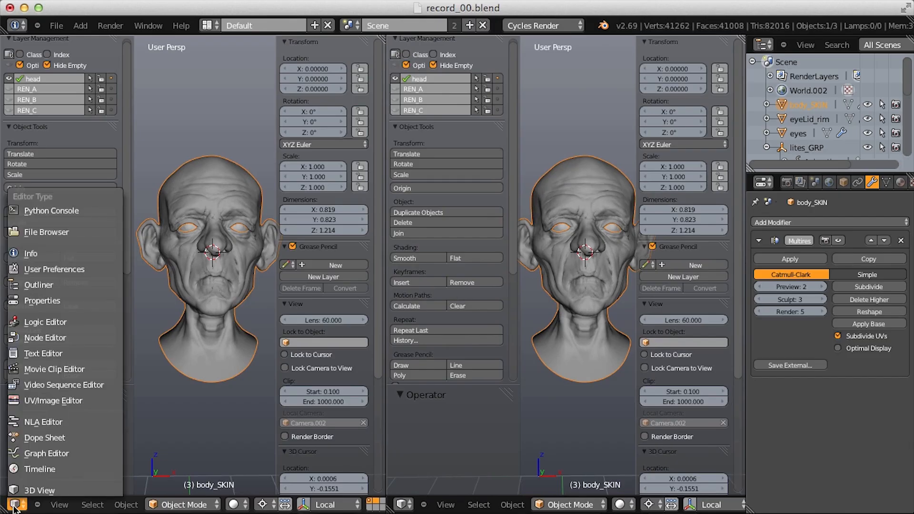
pyautogui.click(52, 400)
pyautogui.click(118, 505)
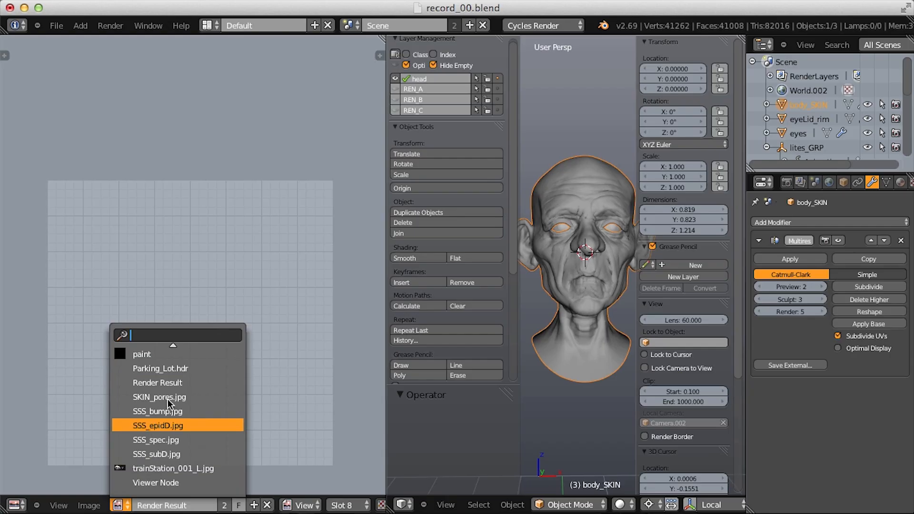
pyautogui.click(161, 425)
pyautogui.scroll(-3, 161, 432)
# - View the SSS_subD.jpg skin texture in the image editor and merge that area back into the 3D viewport
pyautogui.click(118, 505)
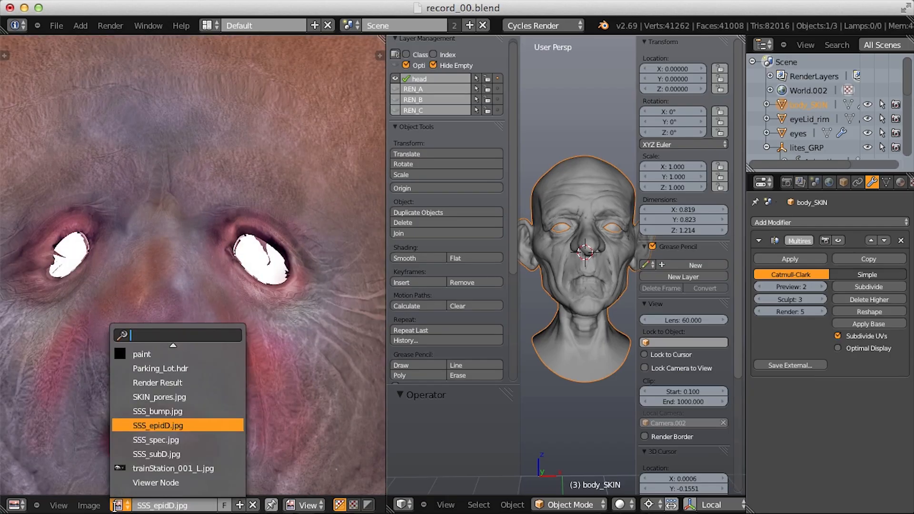
pyautogui.click(155, 454)
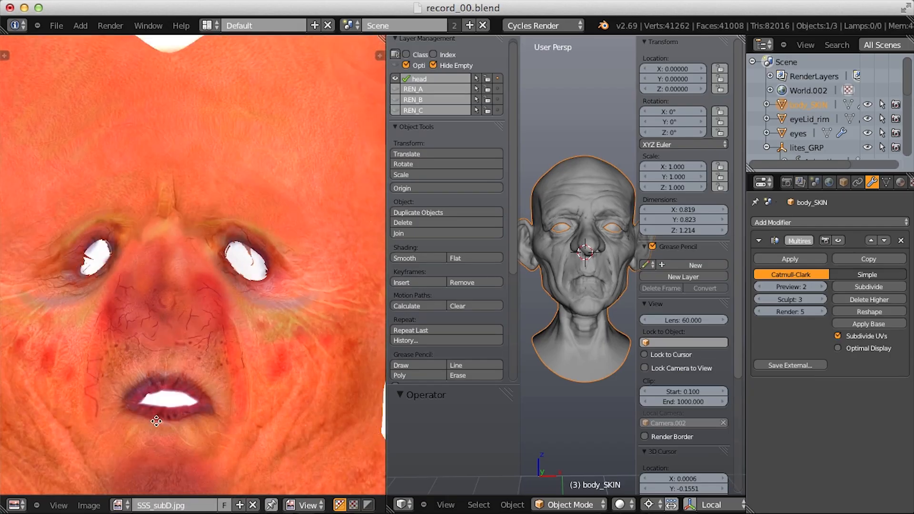
pyautogui.scroll(-3, 175, 352)
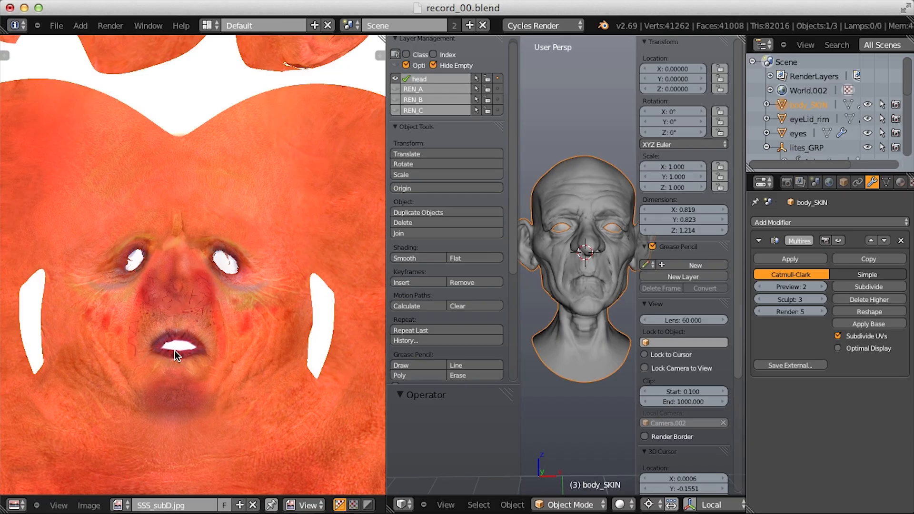
pyautogui.moveTo(383, 508); pyautogui.dragTo(284, 503)
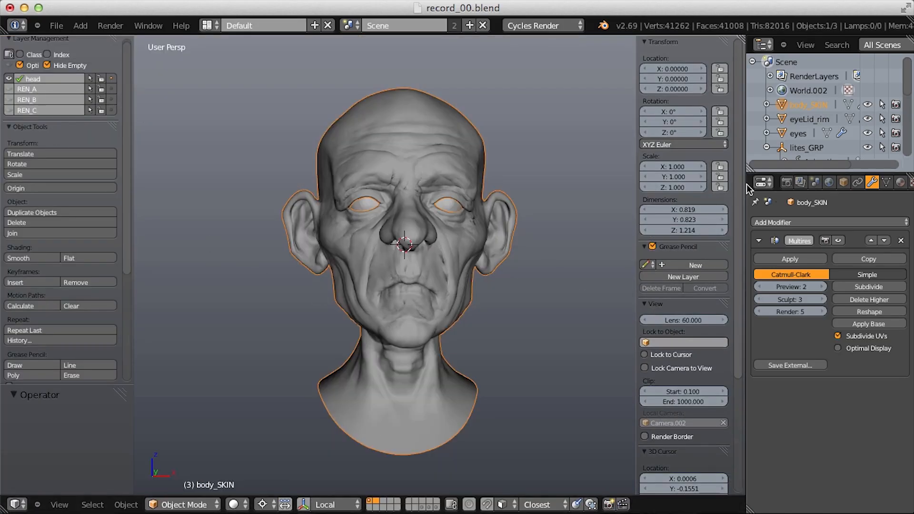
# - Widen the properties column, split the Properties editor horizontally and turn its lower part into a 3D View
pyautogui.moveTo(745, 185); pyautogui.dragTo(715, 191)
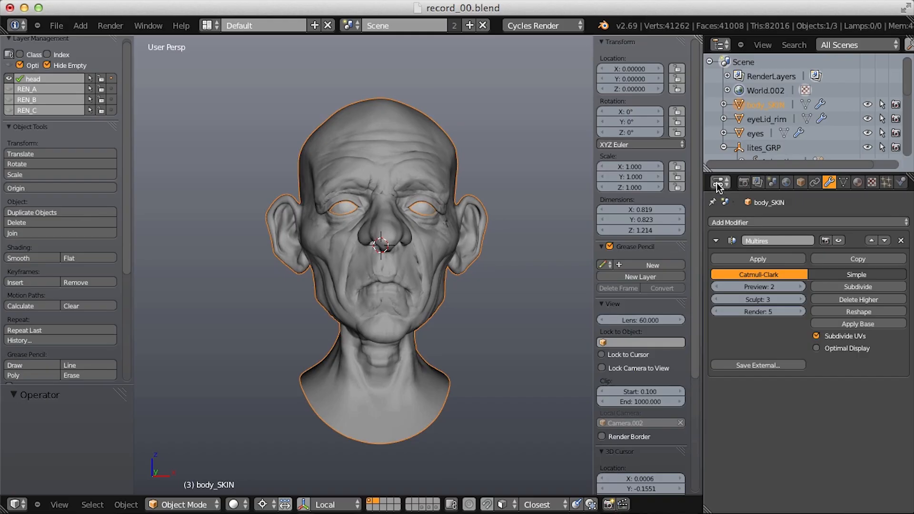
pyautogui.moveTo(909, 176); pyautogui.dragTo(909, 340)
pyautogui.click(720, 349)
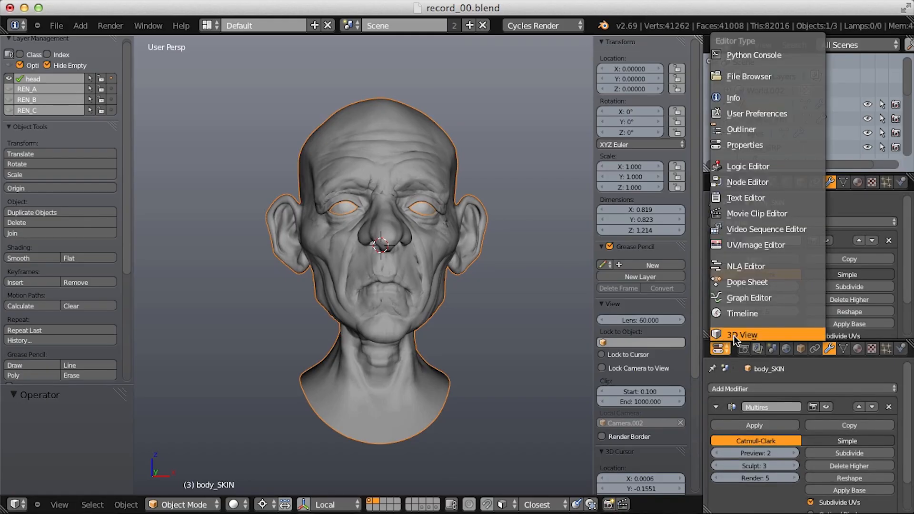
pyautogui.click(735, 335)
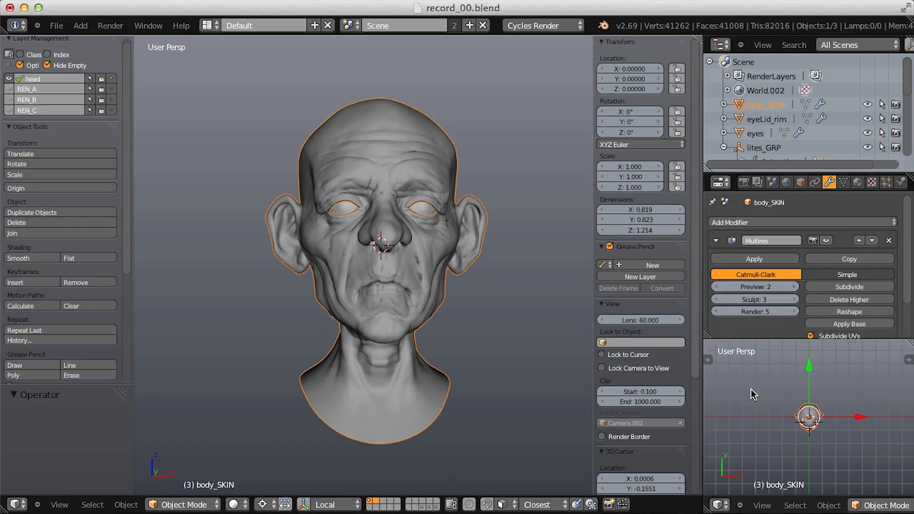
# - Show the camera's view of the head in the small viewport and switch it to rendered shading
pyautogui.press('KP_0')
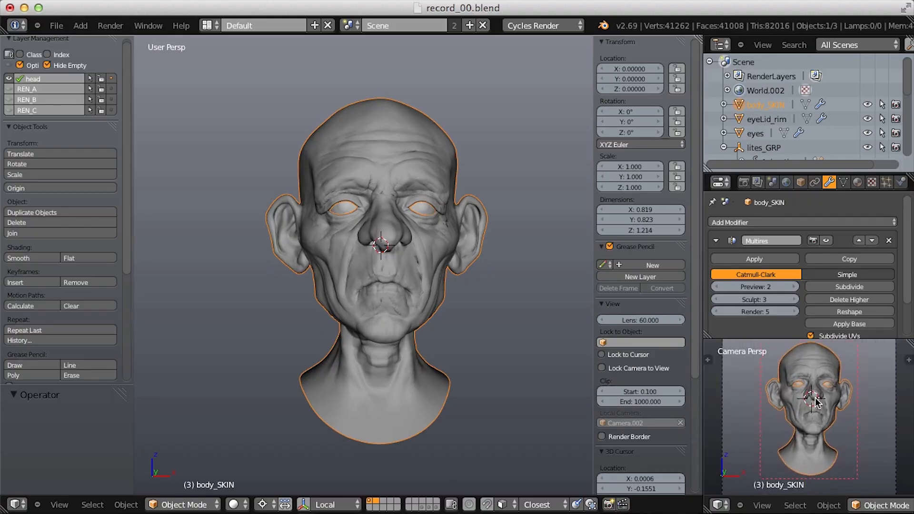
pyautogui.keyDown('ctrl'); pyautogui.moveTo(815, 397); pyautogui.dragTo(814, 419, button='middle'); pyautogui.keyUp('ctrl')
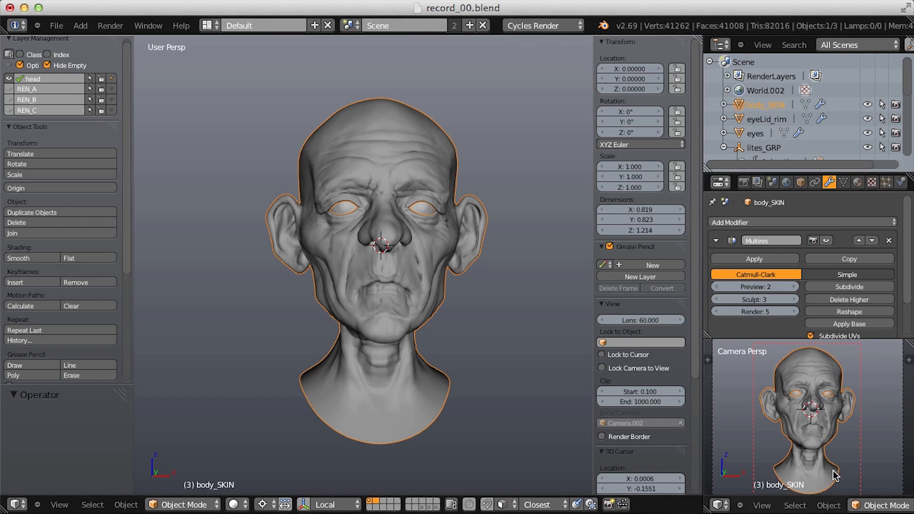
pyautogui.scroll(-6, 809, 505)
pyautogui.click(795, 505)
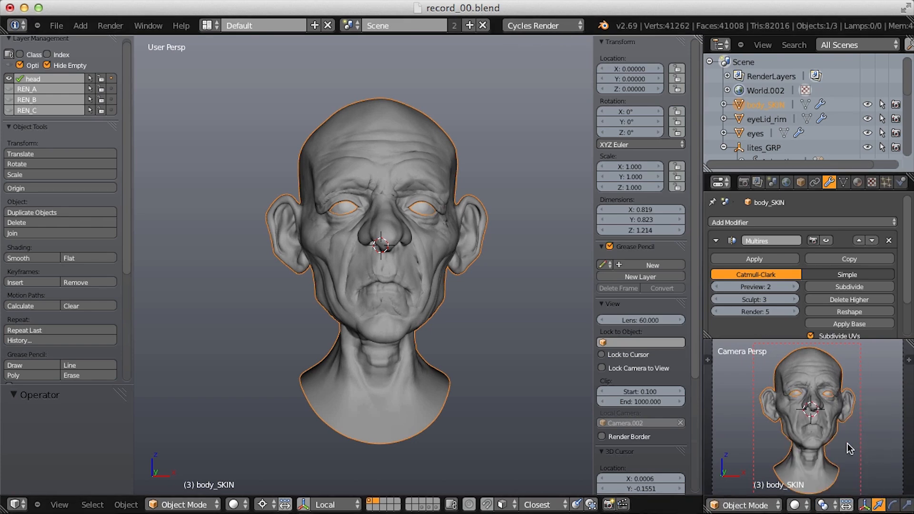
pyautogui.hotkey('shift', 'z')
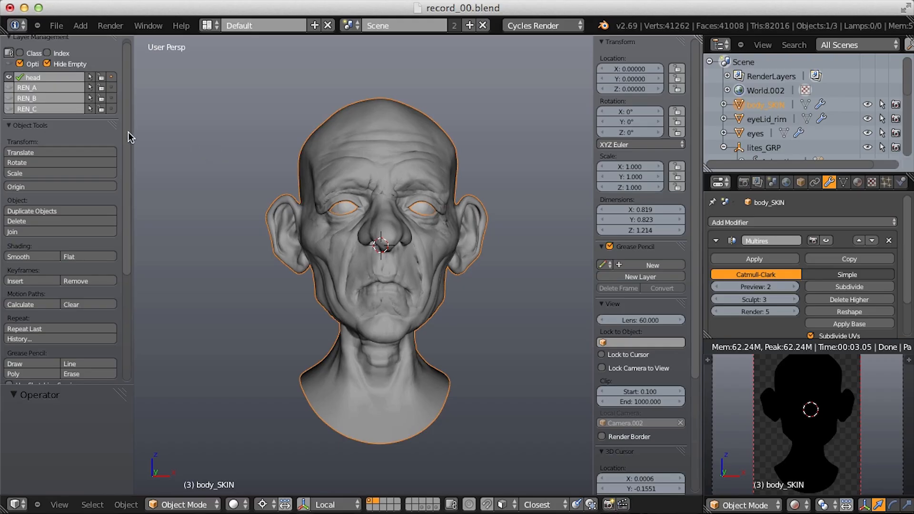
# - Make the REN_A lighting layer visible alongside the head layer
pyautogui.scroll(1, 128, 119)
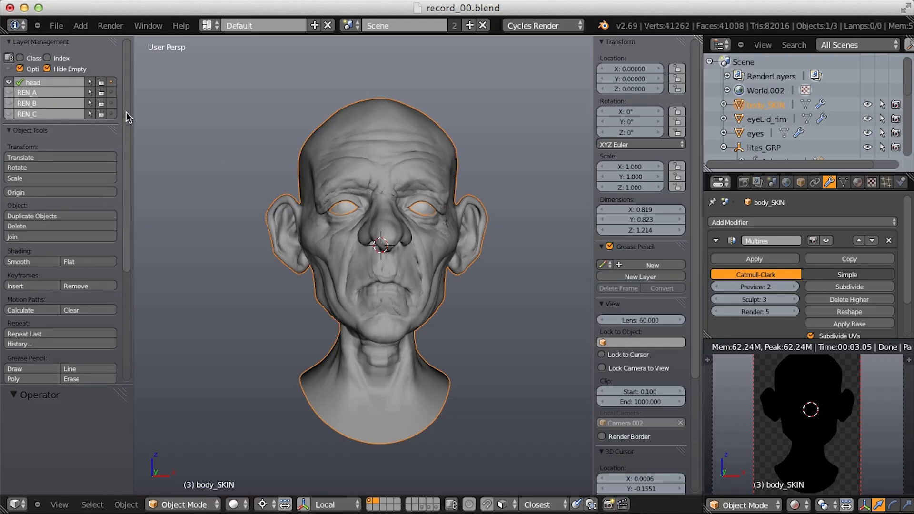
pyautogui.click(8, 93)
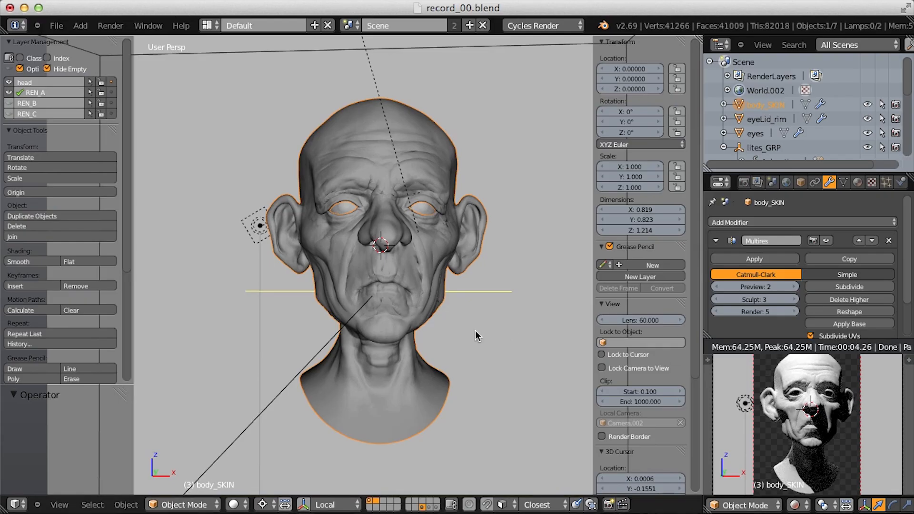
# - Inspect the REN_A lighting rig by selecting the high front lamp, the AREA_key.003 lamp behind the head and the RIM_plane.003 backdrop
pyautogui.keyDown('ctrl'); pyautogui.moveTo(475, 330); pyautogui.dragTo(355, 167, button='middle'); pyautogui.keyUp('ctrl')
pyautogui.keyDown('shift'); pyautogui.moveTo(354, 167); pyautogui.dragTo(371, 284, button='middle'); pyautogui.keyUp('shift')
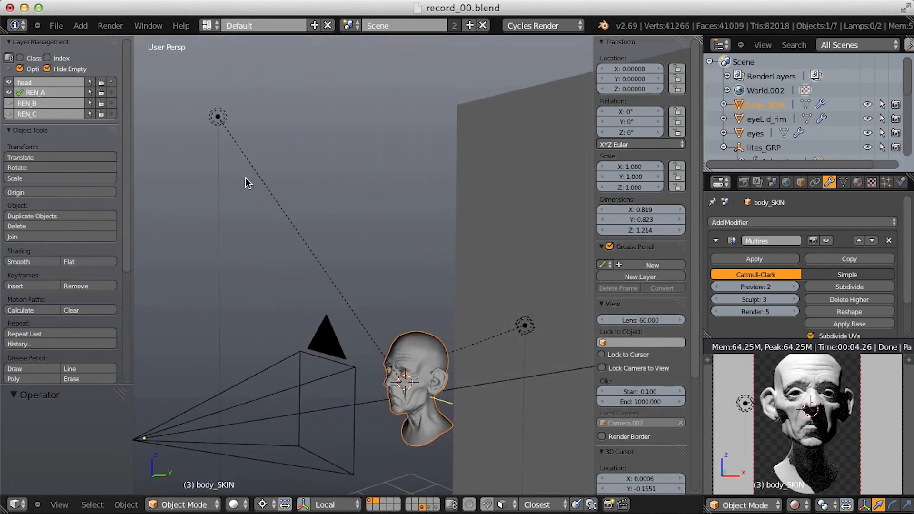
pyautogui.rightClick(218, 117)
pyautogui.moveTo(280, 176); pyautogui.dragTo(590, 286, button='middle')
pyautogui.rightClick(474, 298)
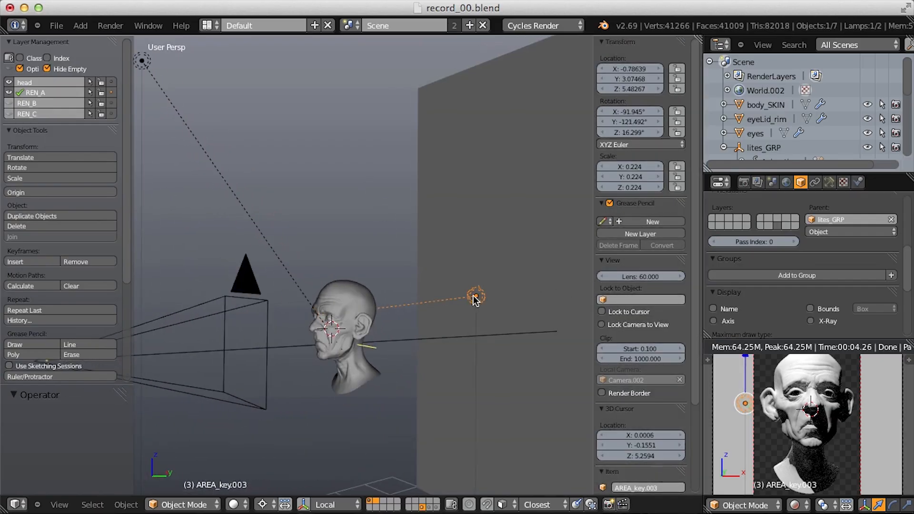
pyautogui.moveTo(296, 315); pyautogui.dragTo(350, 222, button='middle')
pyautogui.rightClick(287, 234)
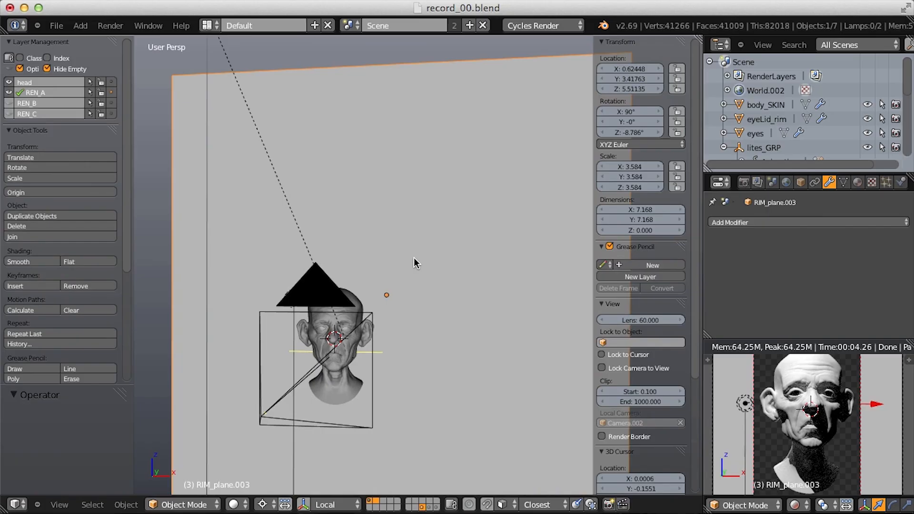
# - Show the REN_B lighting layer instead of REN_A and view its rig around the head from the side
pyautogui.click(8, 93)
pyautogui.click(9, 102)
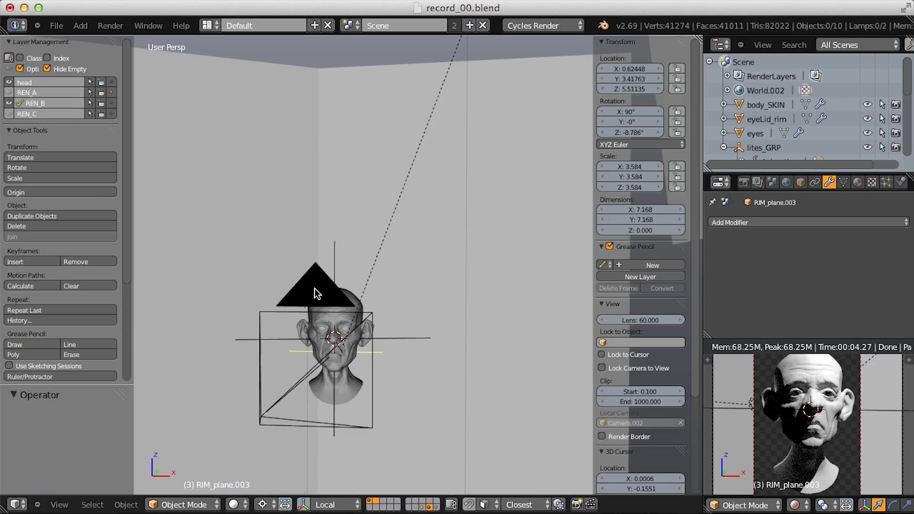
pyautogui.moveTo(316, 291); pyautogui.dragTo(467, 285, button='middle')
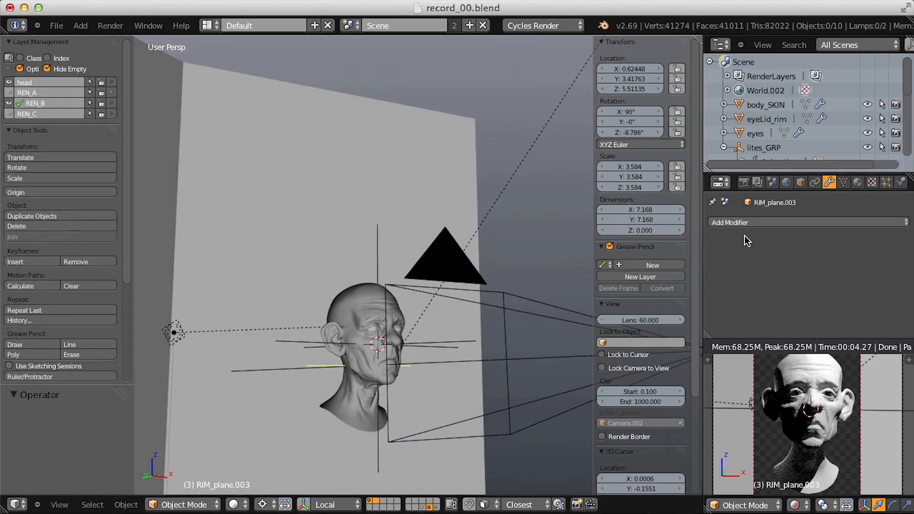
# - Load coastalSky_001_XL.jpg from the Library/Textures/CC/source/env folder as the world's environment texture
pyautogui.click(786, 183)
pyautogui.moveTo(907, 211); pyautogui.dragTo(909, 248)
pyautogui.click(880, 268)
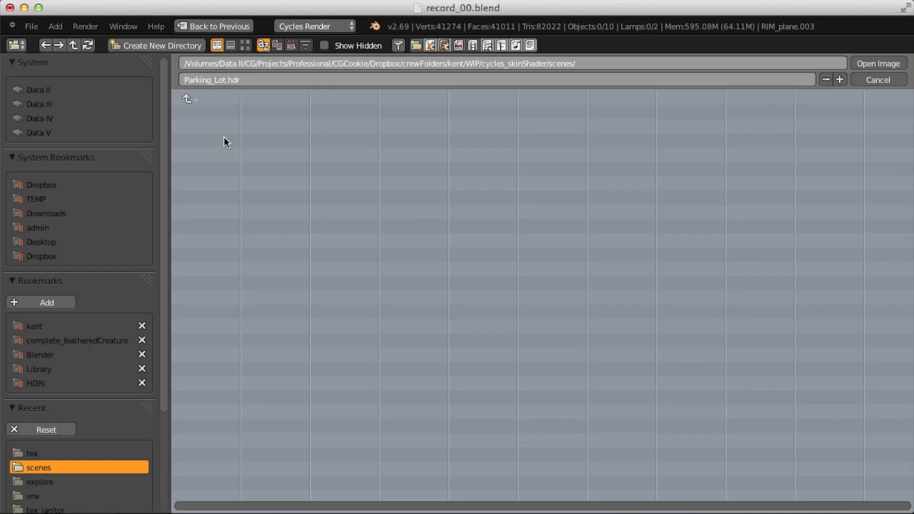
pyautogui.click(185, 98)
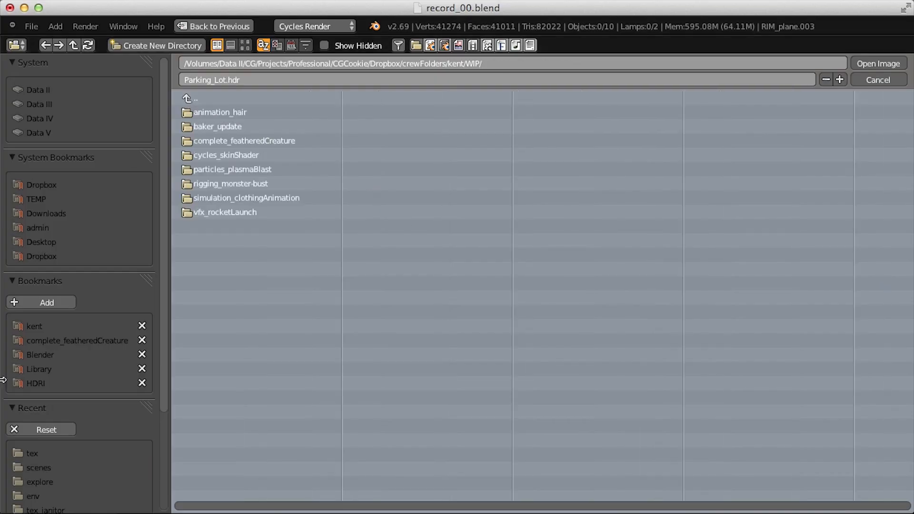
pyautogui.click(30, 383)
pyautogui.click(205, 99)
pyautogui.click(241, 112)
pyautogui.click(241, 112)
pyautogui.click(242, 125)
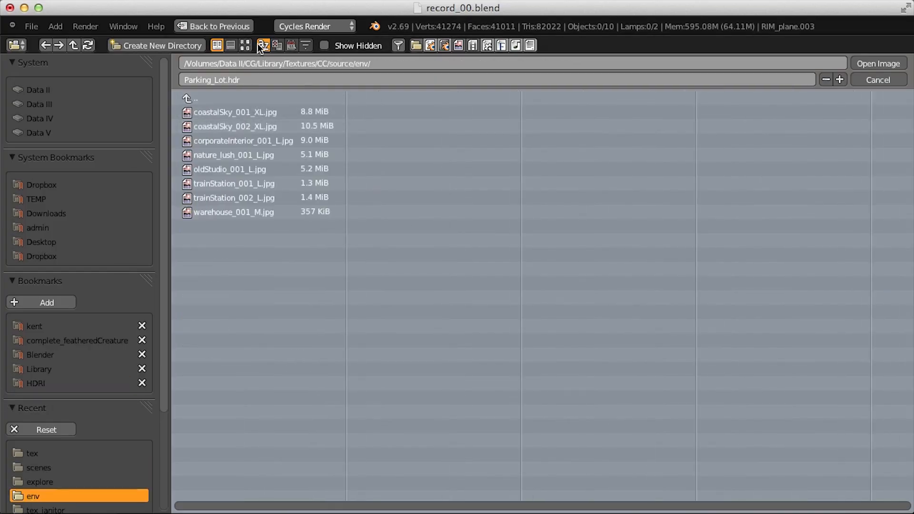
pyautogui.click(246, 45)
pyautogui.doubleClick(315, 127)
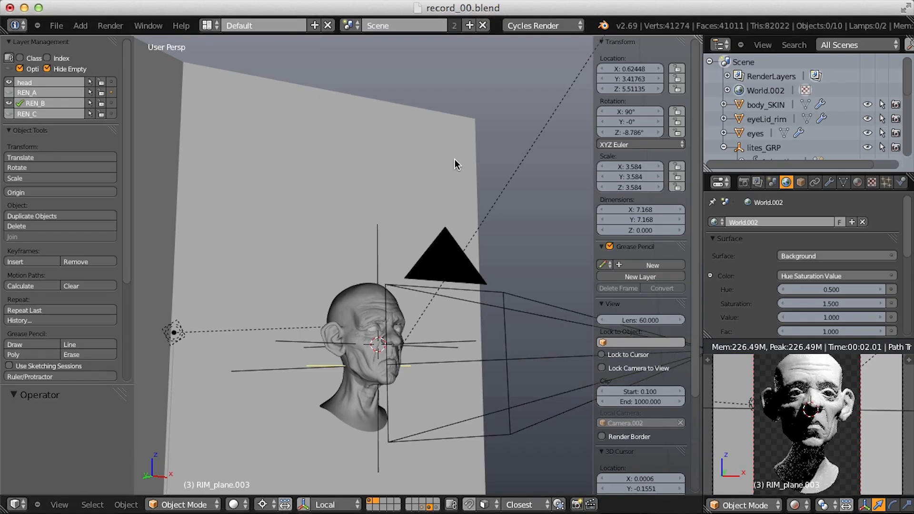
# - Set the world environment's strength to 0.5
pyautogui.scroll(-3, 903, 226)
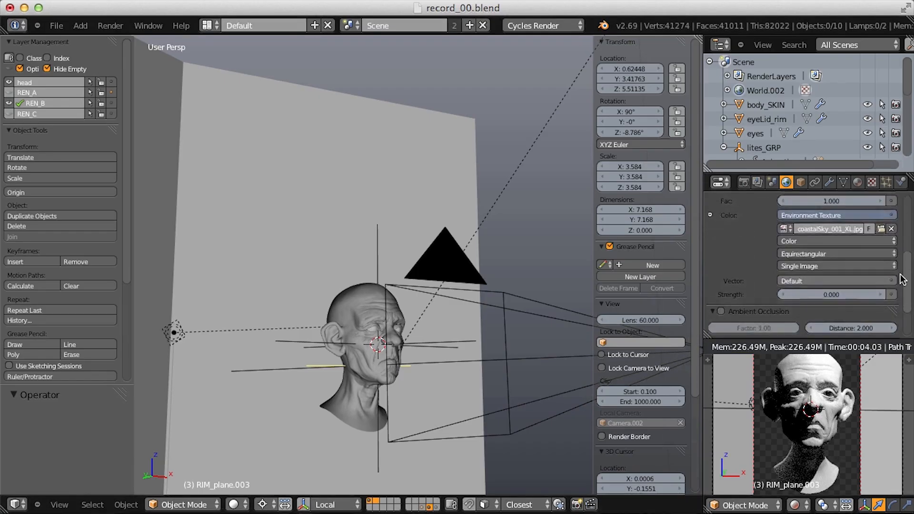
pyautogui.click(818, 309)
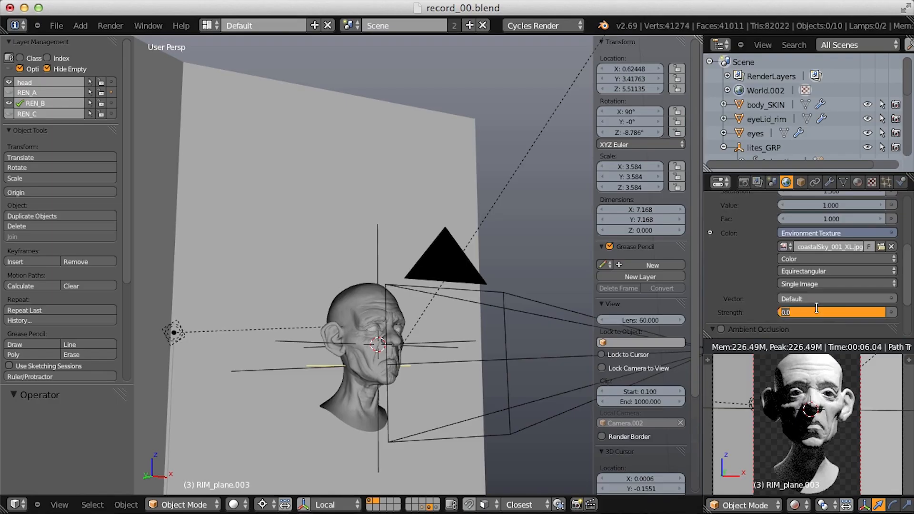
pyautogui.write('0.5')
pyautogui.press('Return')
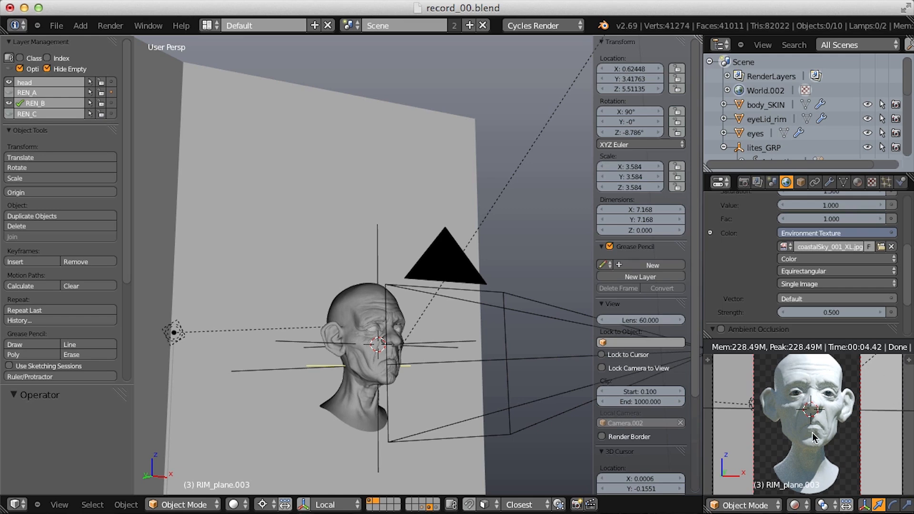
# - Show the REN_C lighting layer instead of REN_B and set the world environment's strength to 0
pyautogui.click(8, 103)
pyautogui.click(8, 114)
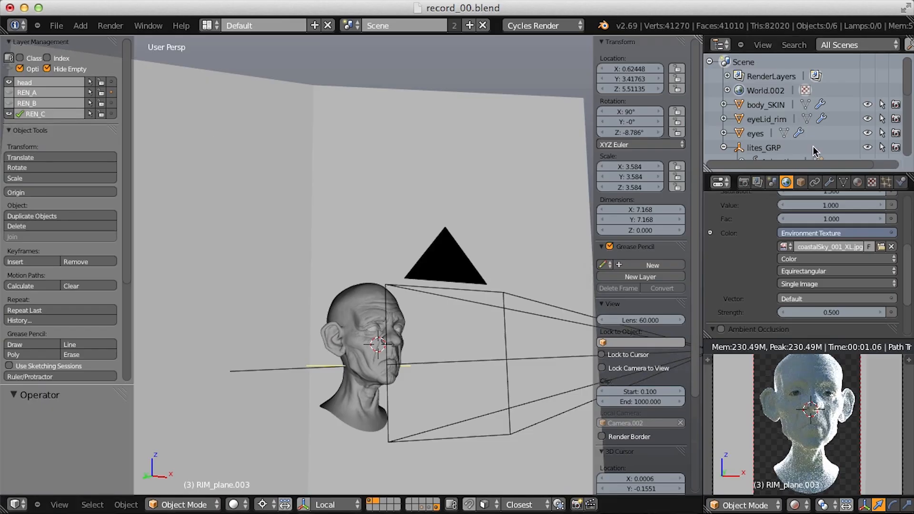
pyautogui.click(829, 312)
pyautogui.write('0')
pyautogui.press('Return')
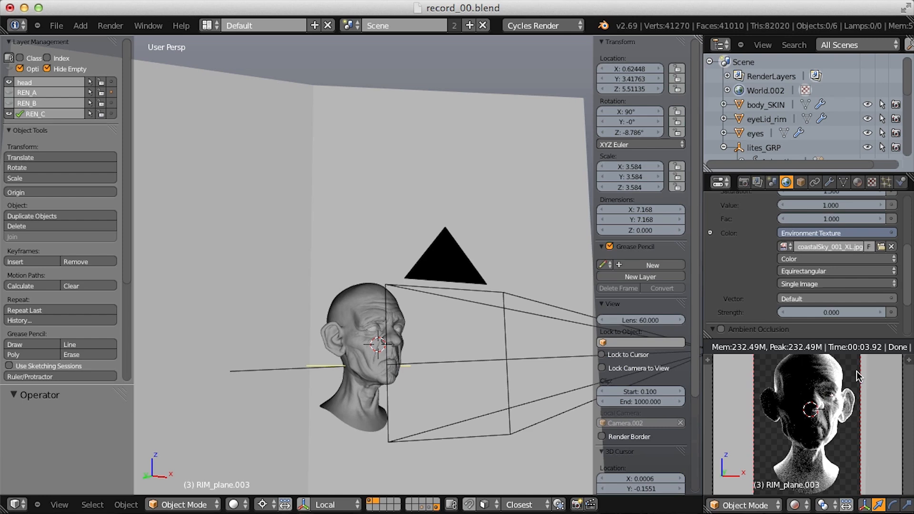
# - Show the REN_A lighting layer instead of REN_C and turn the main 3D view into a Node Editor
pyautogui.click(8, 93)
pyautogui.click(8, 114)
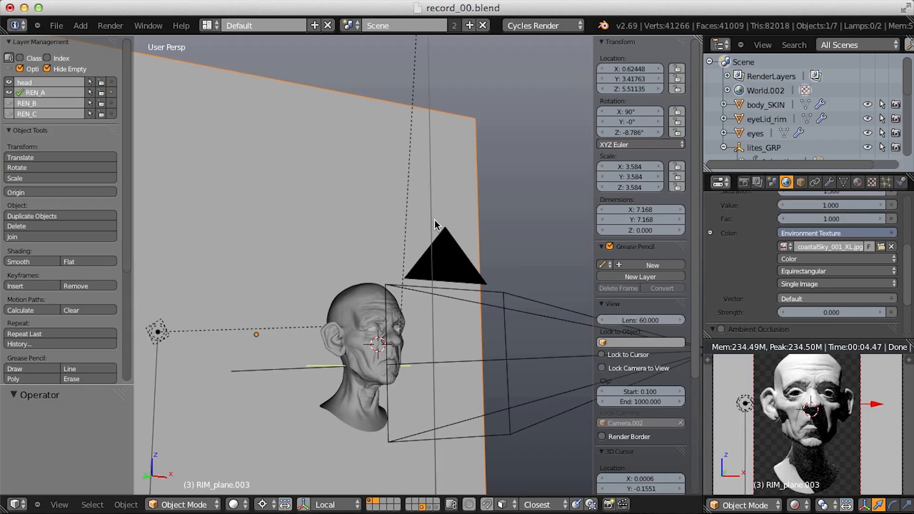
pyautogui.click(15, 505)
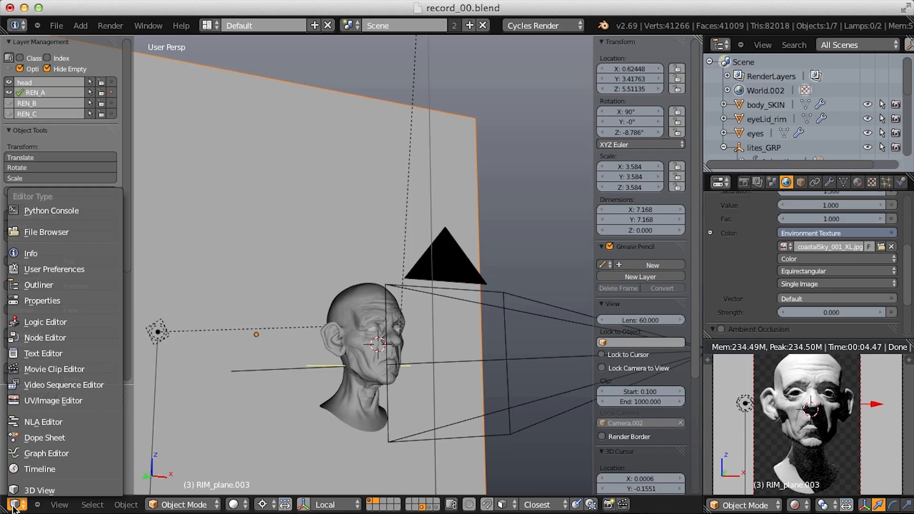
pyautogui.click(45, 337)
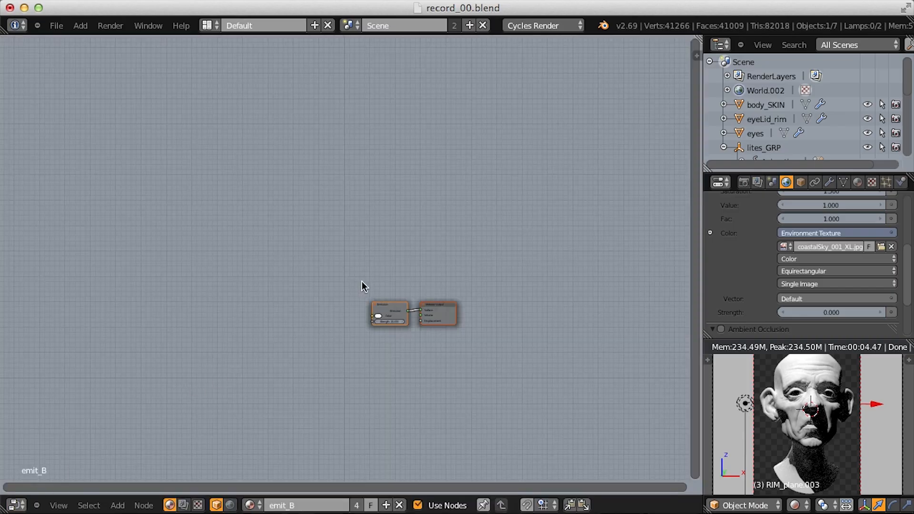
pyautogui.keyDown('ctrl'); pyautogui.moveTo(422, 249); pyautogui.dragTo(459, 354, button='middle'); pyautogui.keyUp('ctrl')
pyautogui.moveTo(459, 355); pyautogui.dragTo(368, 248, button='middle')
pyautogui.keyDown('ctrl'); pyautogui.moveTo(368, 249); pyautogui.dragTo(432, 238, button='middle'); pyautogui.keyUp('ctrl')
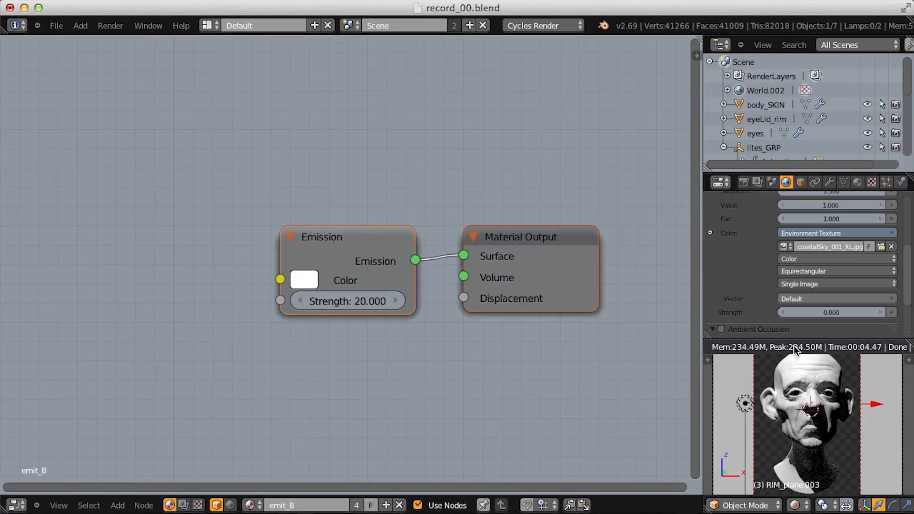
# - Select the body_SKIN head object and give it a new material named skin_simple
pyautogui.rightClick(784, 365)
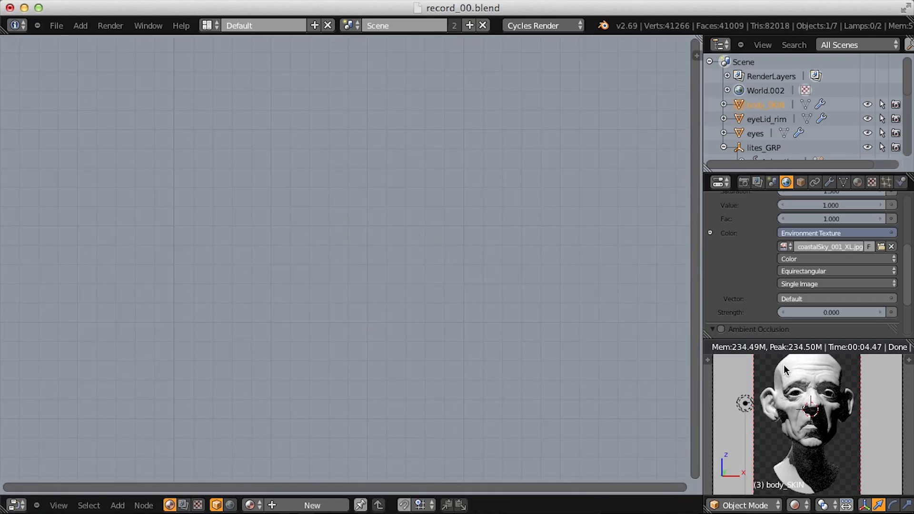
pyautogui.keyDown('ctrl'); pyautogui.moveTo(468, 311); pyautogui.dragTo(442, 276, button='middle'); pyautogui.keyUp('ctrl')
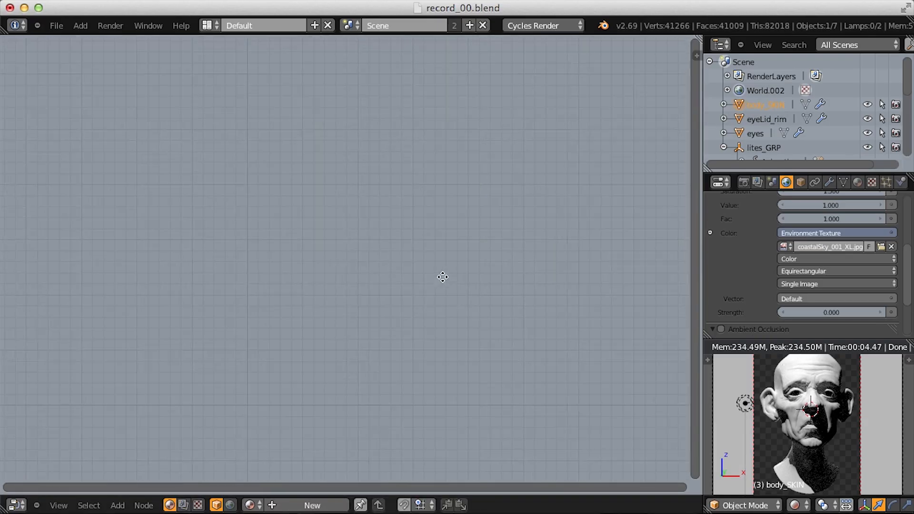
pyautogui.click(856, 182)
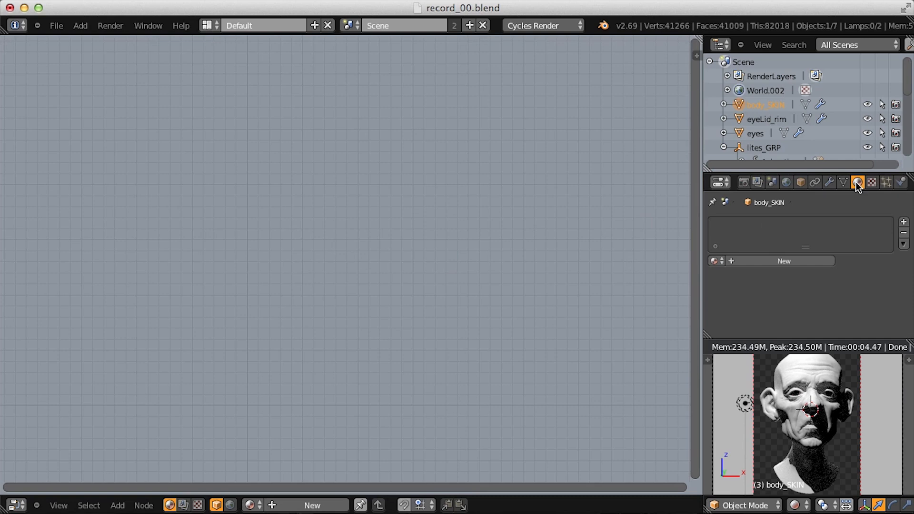
pyautogui.click(761, 260)
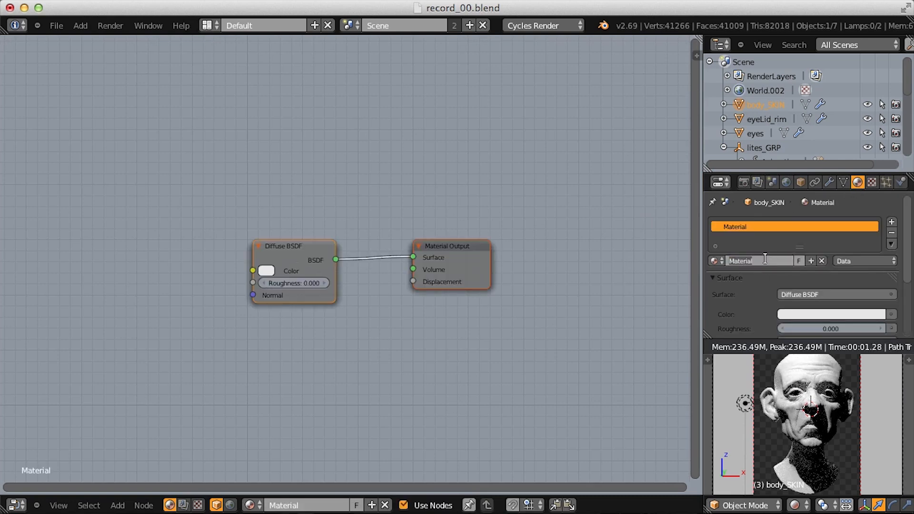
pyautogui.doubleClick(765, 258)
pyautogui.write('skin')
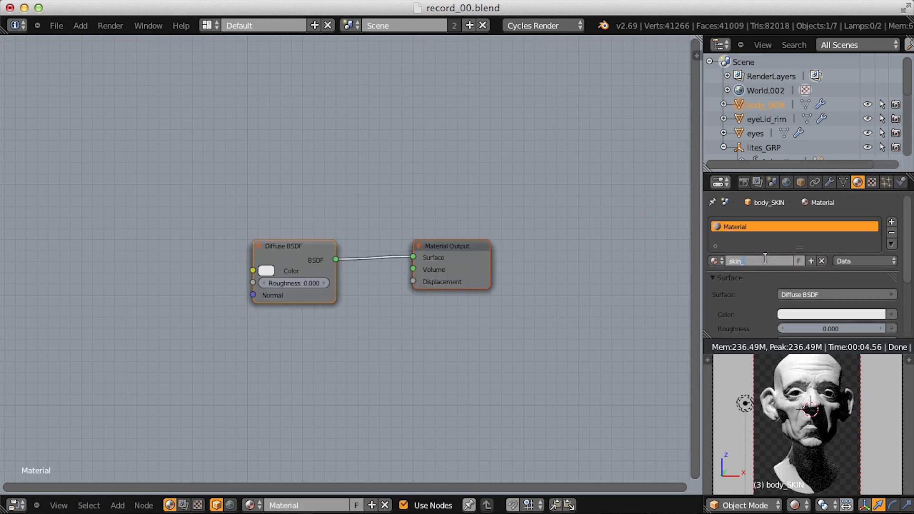
pyautogui.write('_simple')
pyautogui.press('Return')
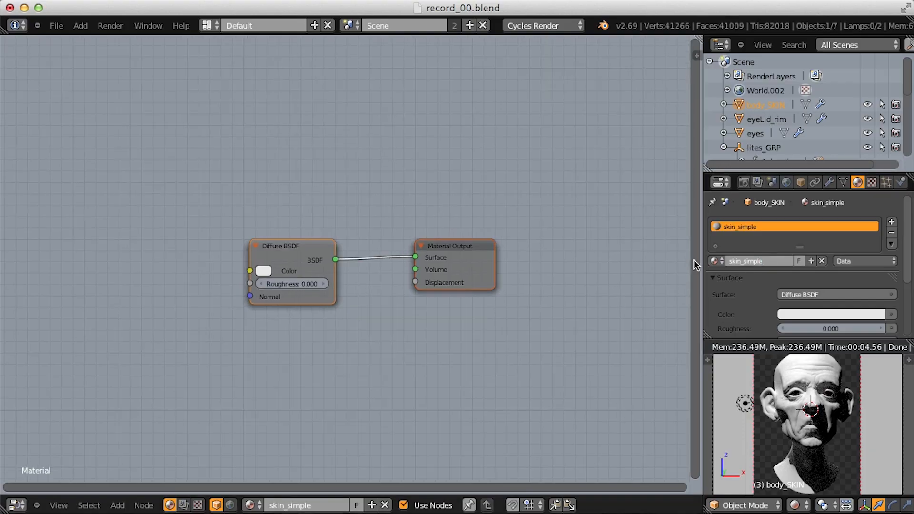
pyautogui.scroll(-2, 624, 249)
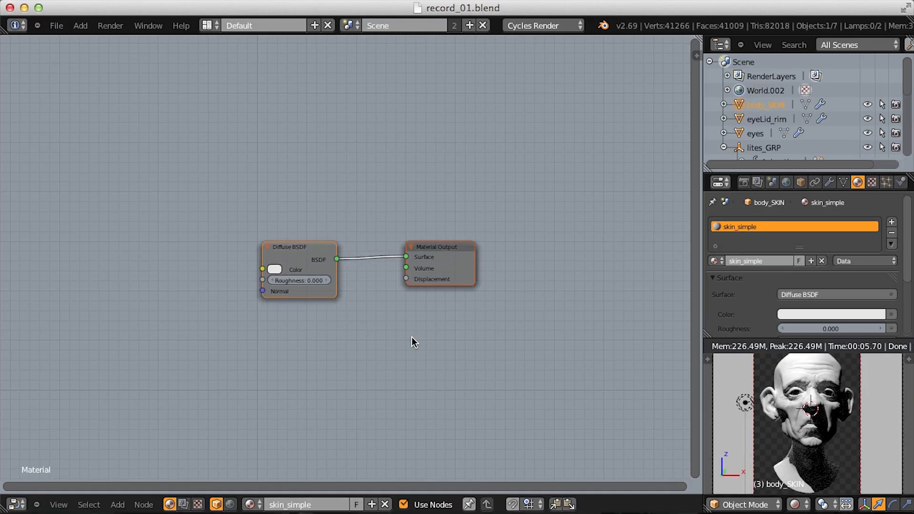
# - Add a Subsurface Scattering shader node and place it below the Diffuse BSDF node
pyautogui.hotkey('shift', 'a')
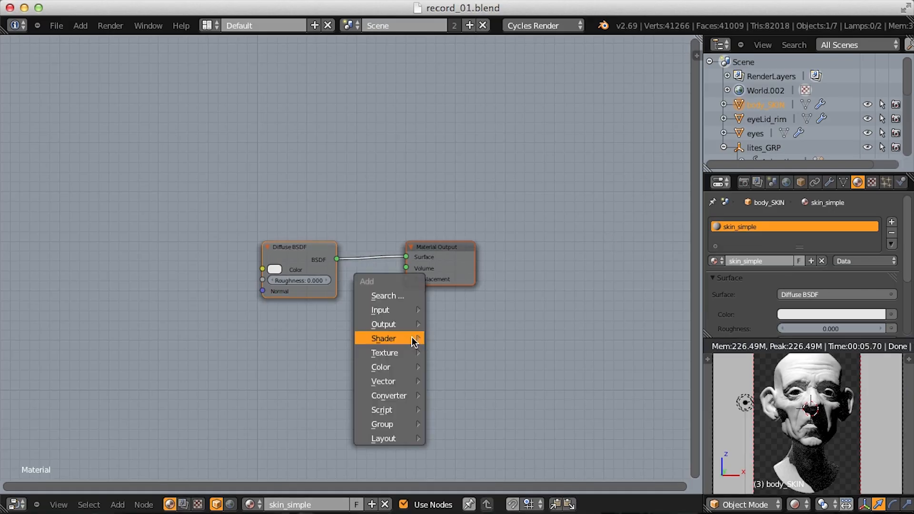
pyautogui.moveTo(412, 338)
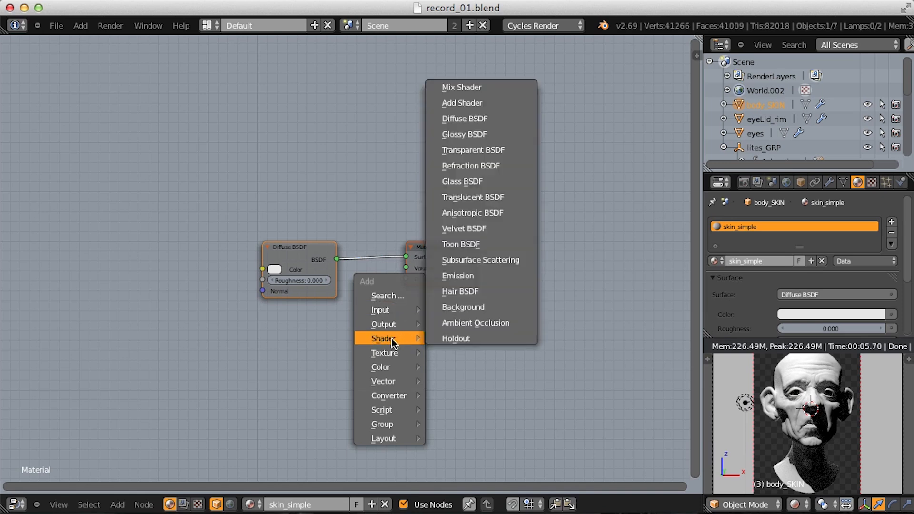
pyautogui.click(468, 260)
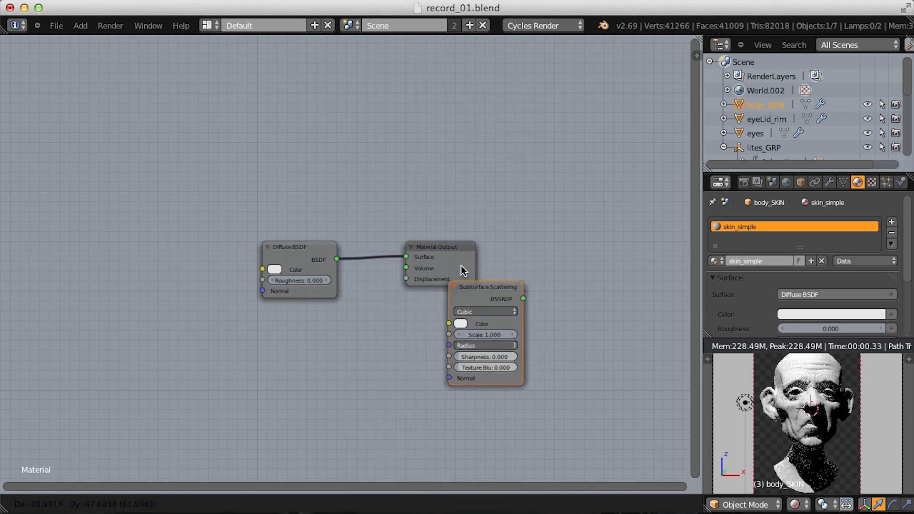
pyautogui.click(265, 311)
# - Delete the Diffuse BSDF node and connect the Subsurface Scattering BSSRDF output to the Material Output's Surface input
pyautogui.click(293, 245)
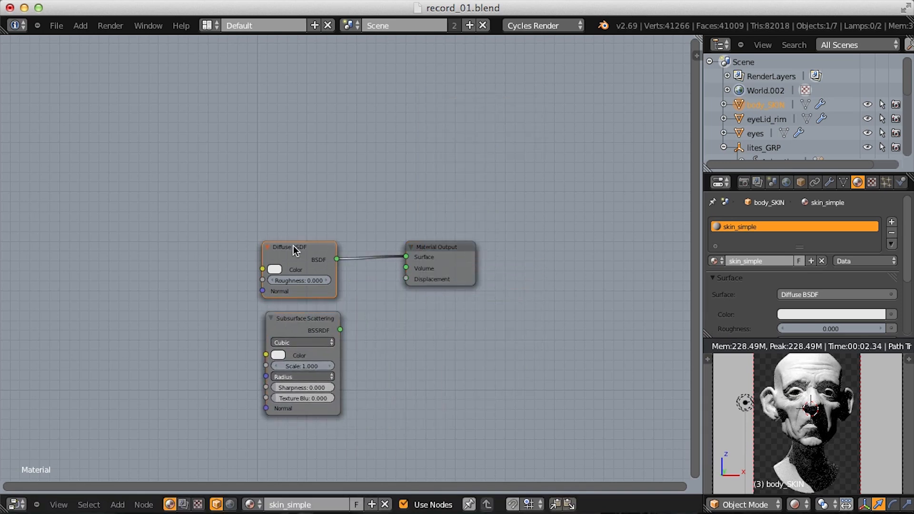
pyautogui.press('x')
pyautogui.moveTo(299, 317); pyautogui.dragTo(294, 230)
pyautogui.keyDown('ctrl'); pyautogui.moveTo(310, 247); pyautogui.dragTo(293, 312, button='middle'); pyautogui.keyUp('ctrl')
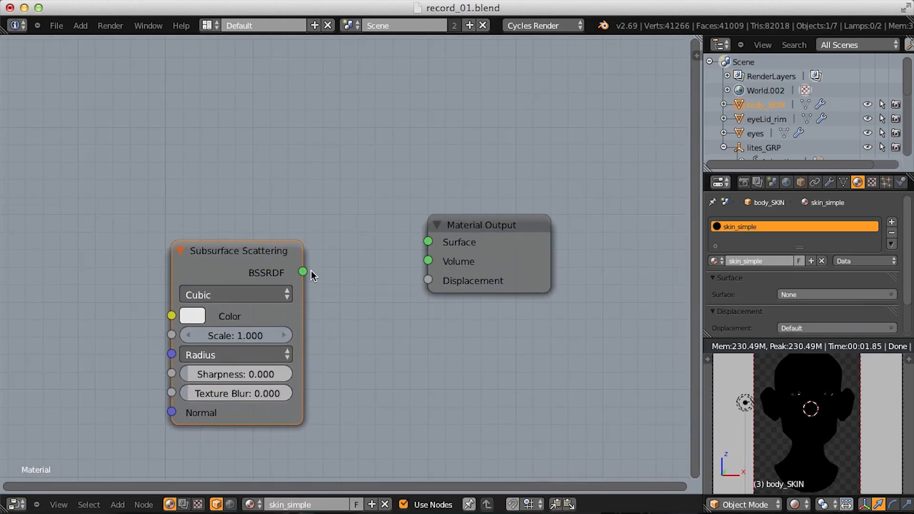
pyautogui.moveTo(361, 233); pyautogui.dragTo(427, 242)
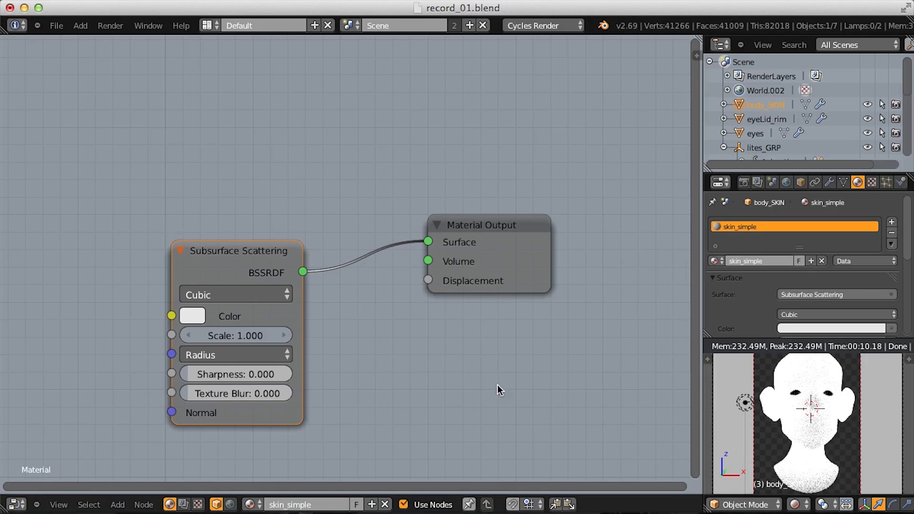
# - Set the Subsurface Scattering node's scale to 0.1
pyautogui.moveTo(246, 333); pyautogui.dragTo(273, 319, button='middle')
pyautogui.scroll(3, 321, 332)
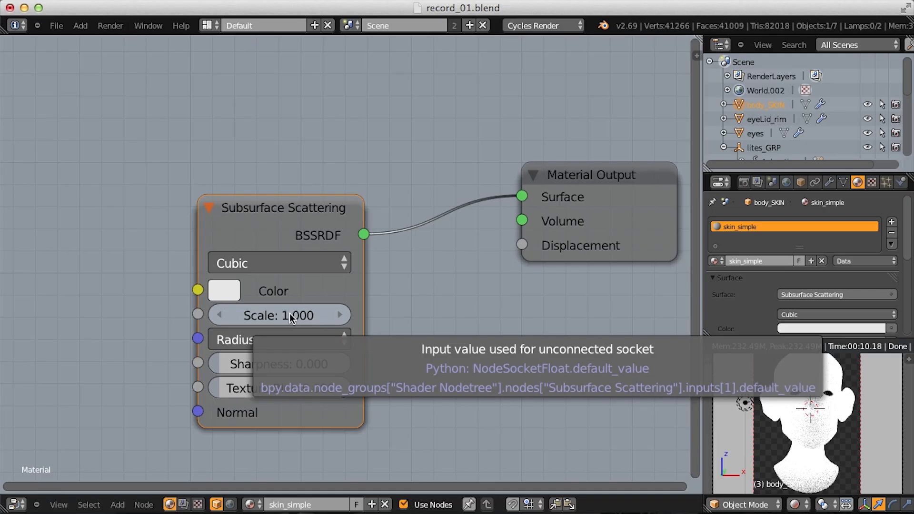
pyautogui.click(273, 314)
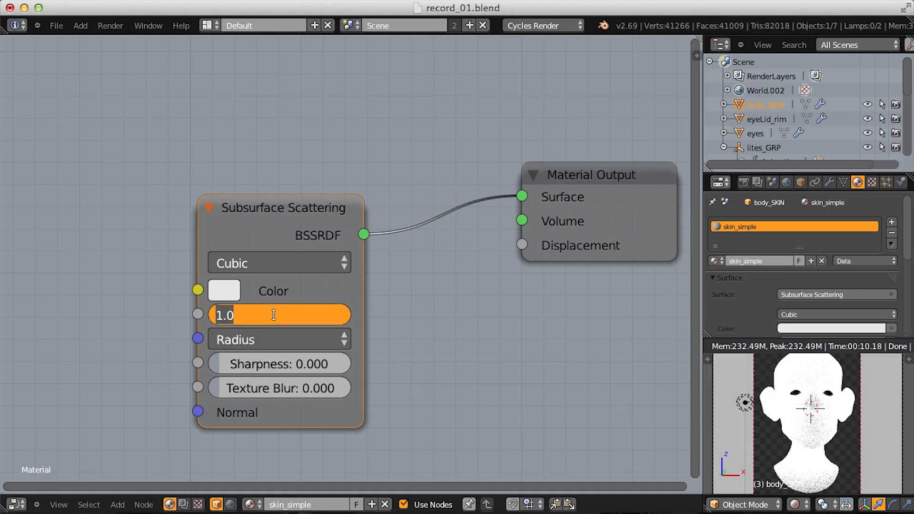
pyautogui.write('.1')
pyautogui.press('Return')
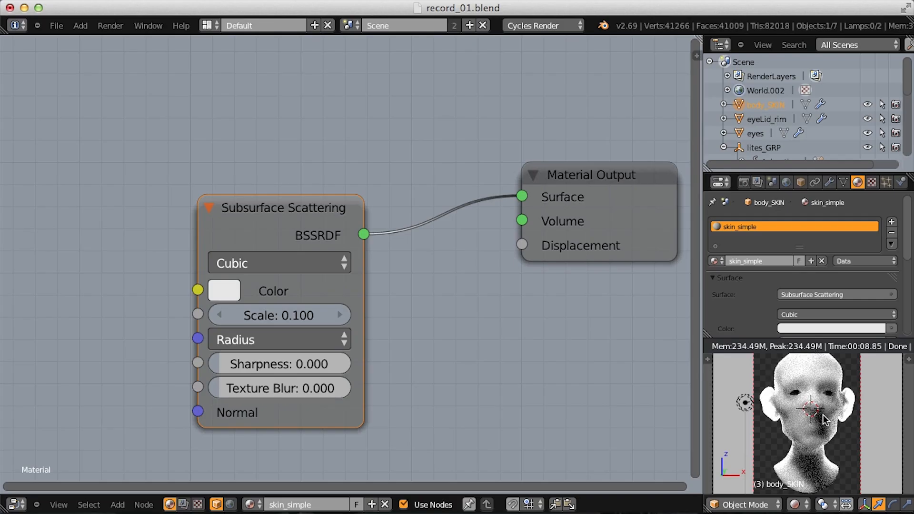
# - Reduce the Subsurface Scattering node's scale to 0.05
pyautogui.click(275, 317)
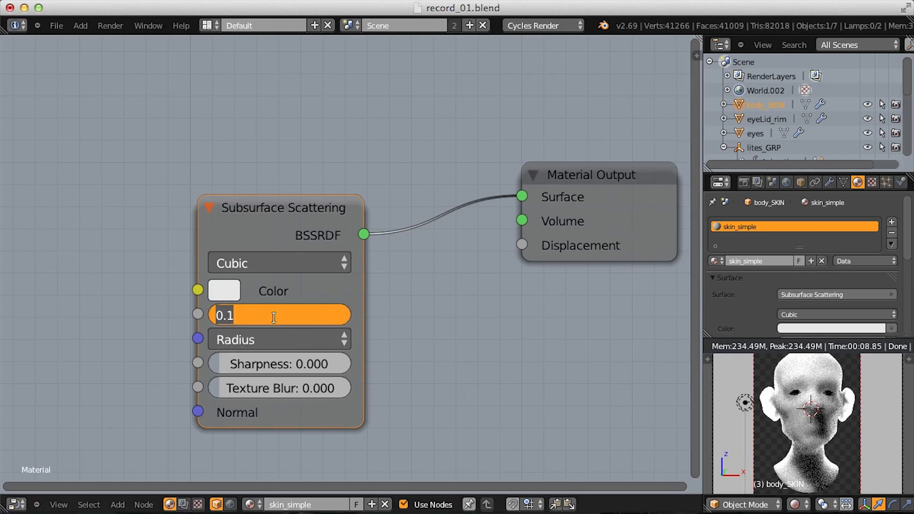
pyautogui.write('.05')
pyautogui.press('Return')
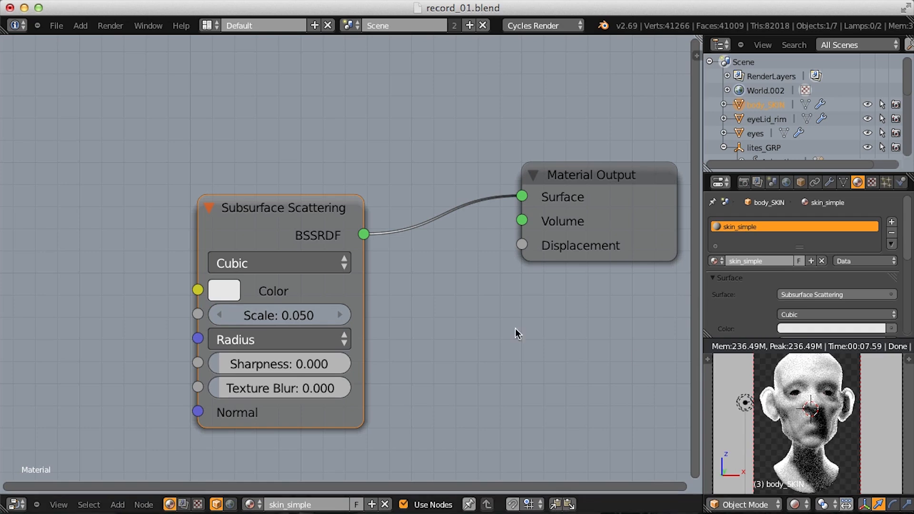
# - Lower the Subsurface Scattering node's scale further to 0.03
pyautogui.click(273, 315)
pyautogui.write('0.03')
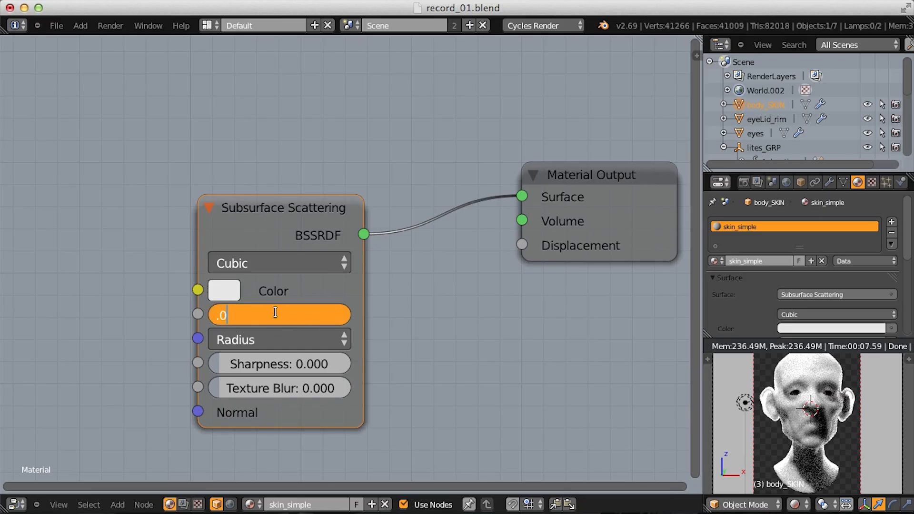
pyautogui.press('Return')
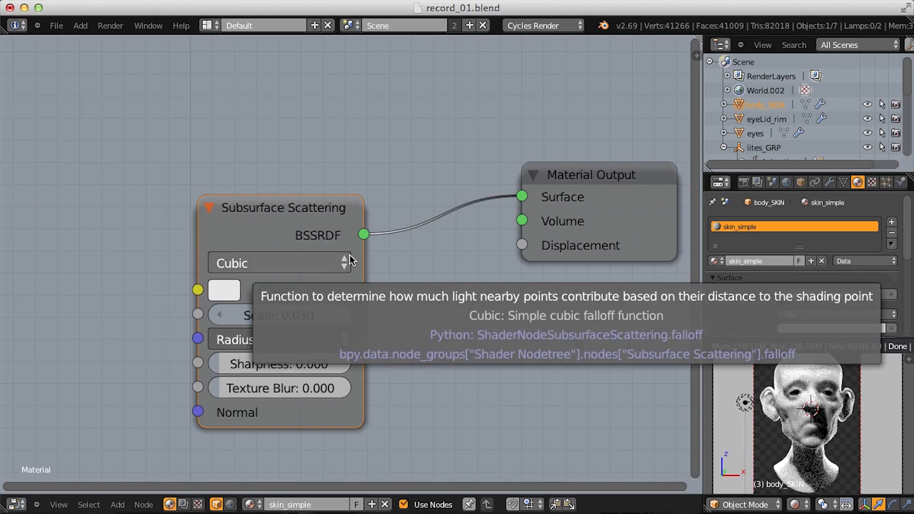
# - Choose Cubic as the Subsurface Scattering node's falloff function
pyautogui.click(303, 265)
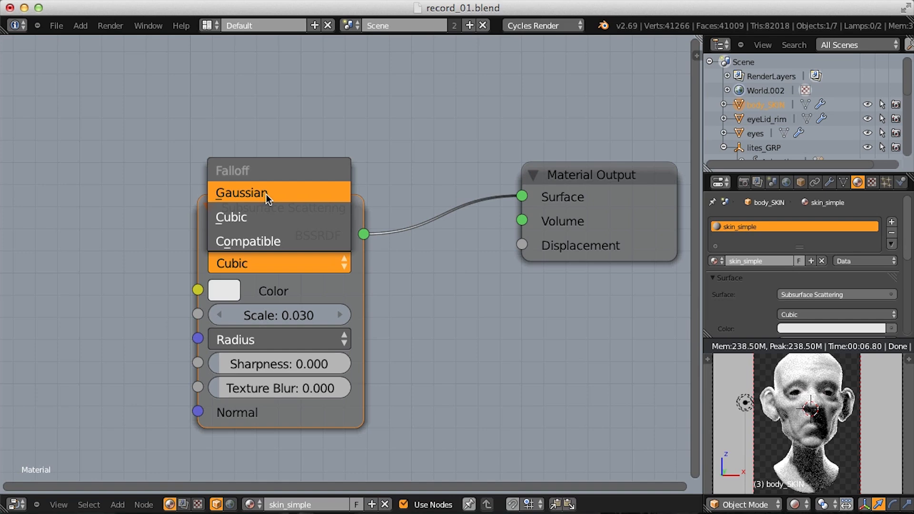
pyautogui.click(258, 217)
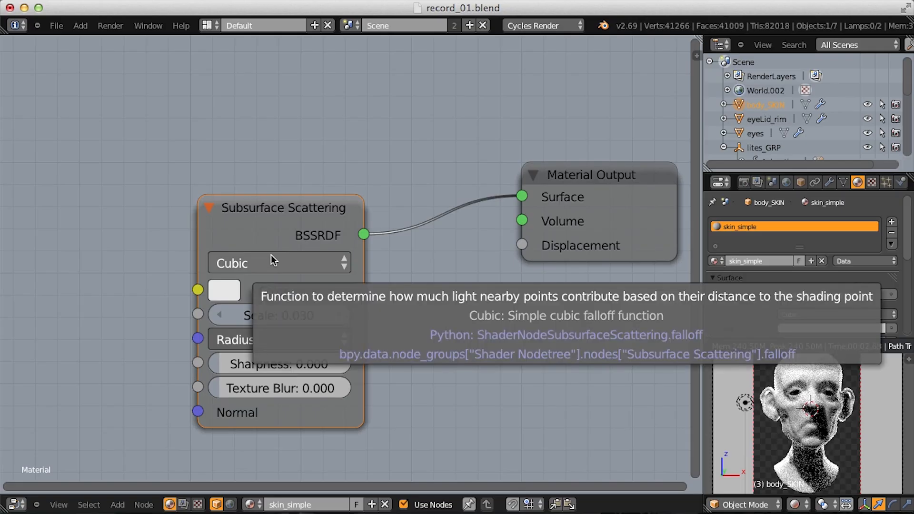
# - Set the Subsurface Scattering node's color to a light green
pyautogui.moveTo(241, 296); pyautogui.dragTo(292, 285, button='middle')
pyautogui.scroll(3, 291, 288)
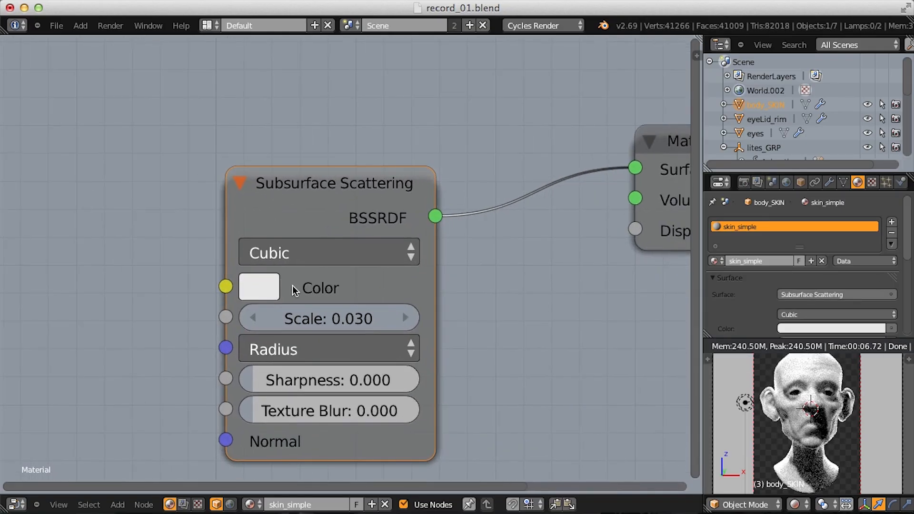
pyautogui.click(257, 286)
pyautogui.scroll(2, 387, 167)
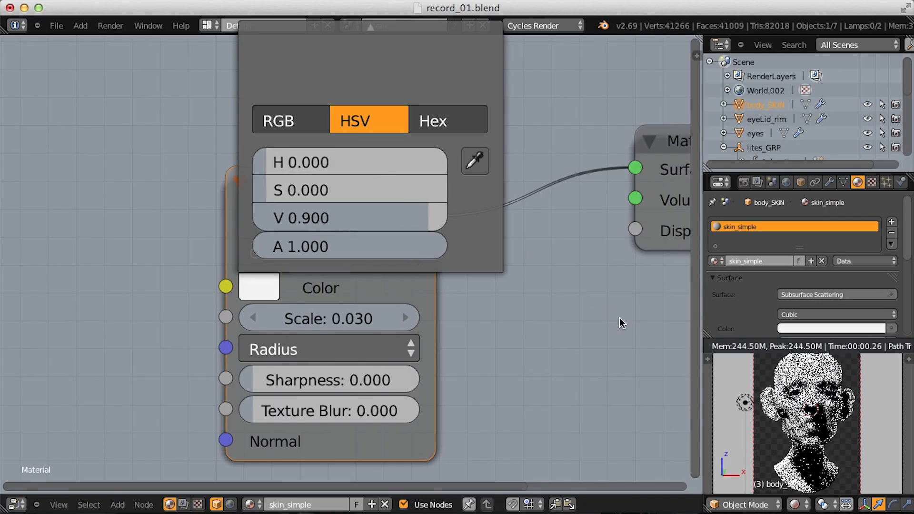
pyautogui.click(265, 292)
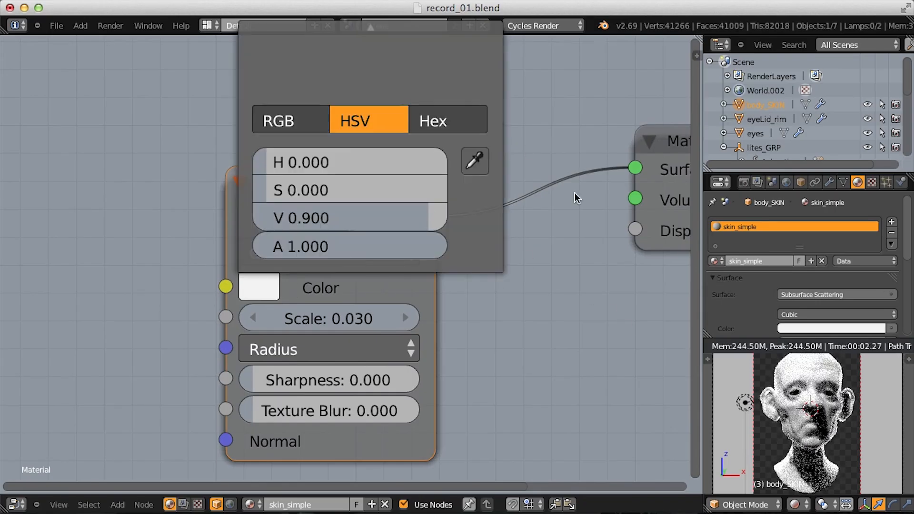
pyautogui.scroll(-2, 372, 238)
pyautogui.moveTo(371, 235); pyautogui.dragTo(358, 301, button='middle')
pyautogui.click(277, 353)
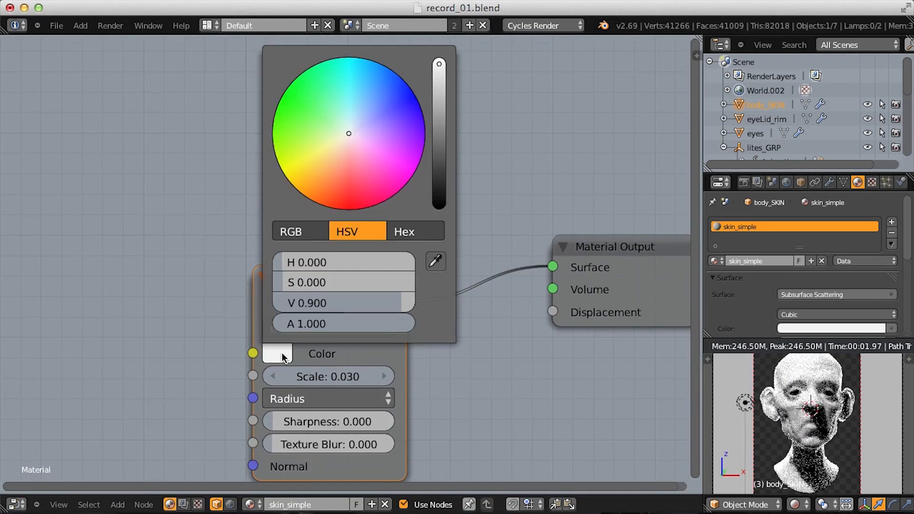
pyautogui.click(312, 117)
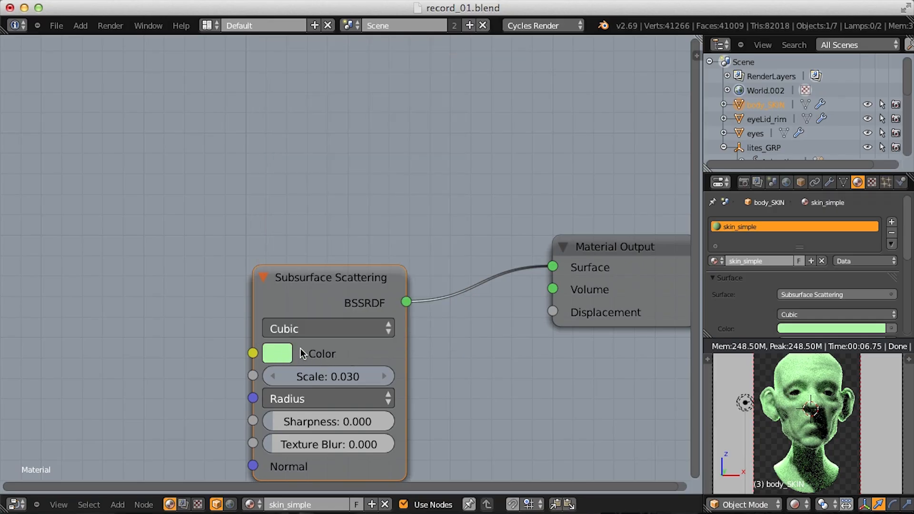
# - Set the second and third radius values of the Subsurface Scattering node to 0.5 each
pyautogui.click(313, 401)
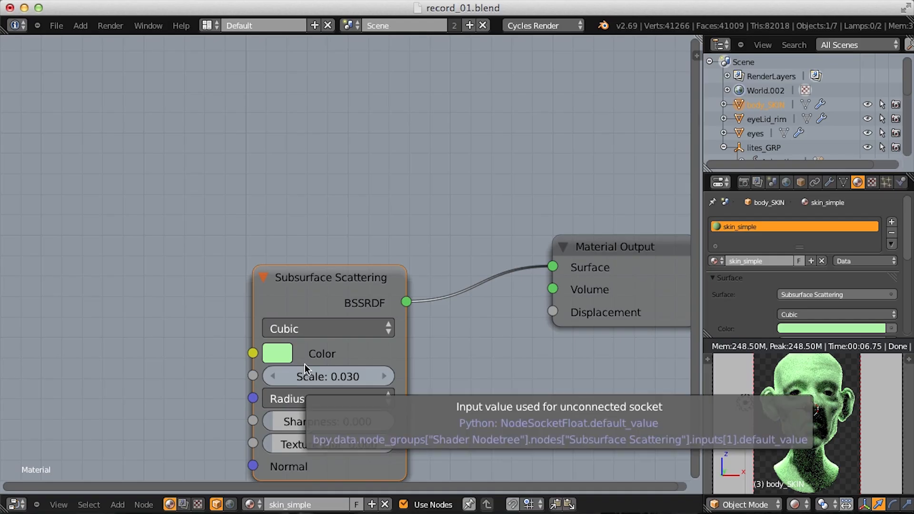
pyautogui.click(304, 396)
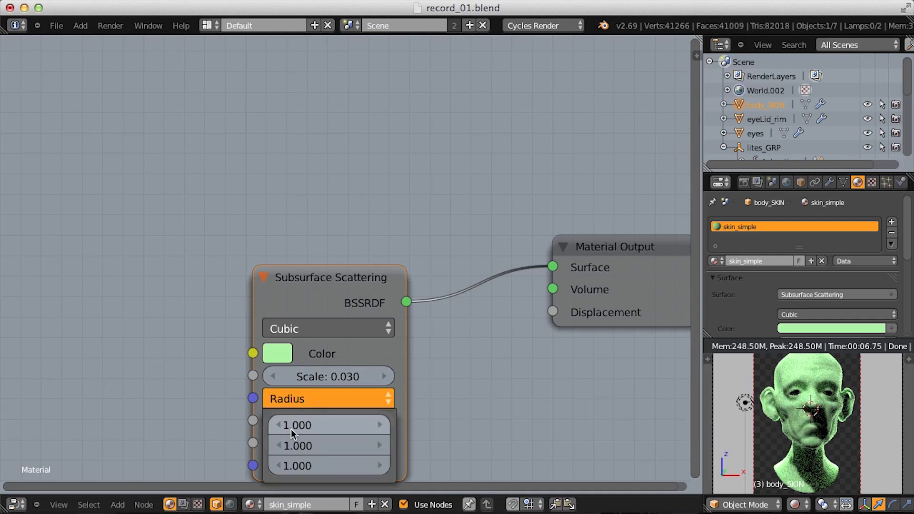
pyautogui.click(327, 445)
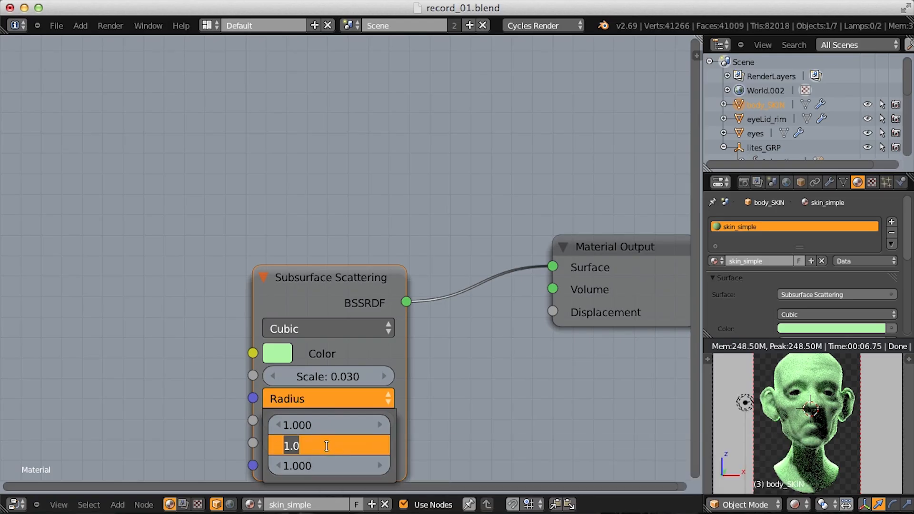
pyautogui.press('BackSpace')
pyautogui.write('.5')
pyautogui.press('Tab')
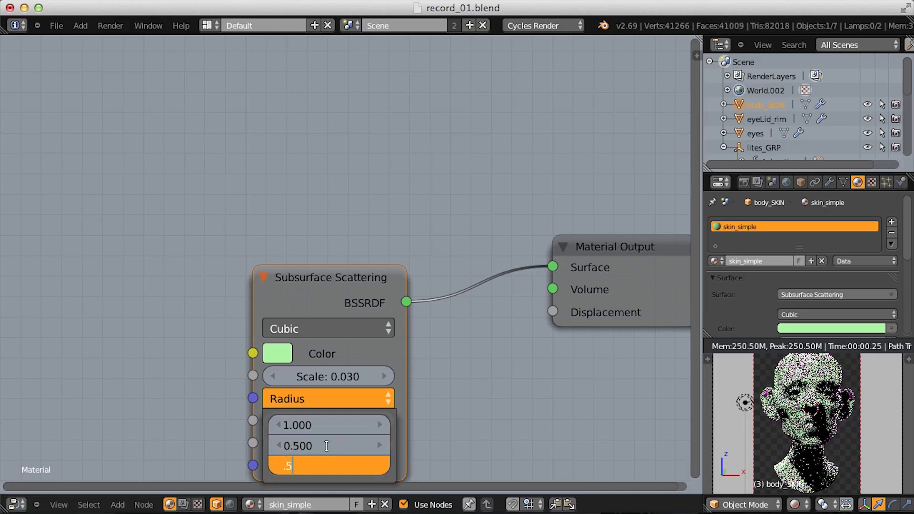
pyautogui.write('.5')
pyautogui.press('Return')
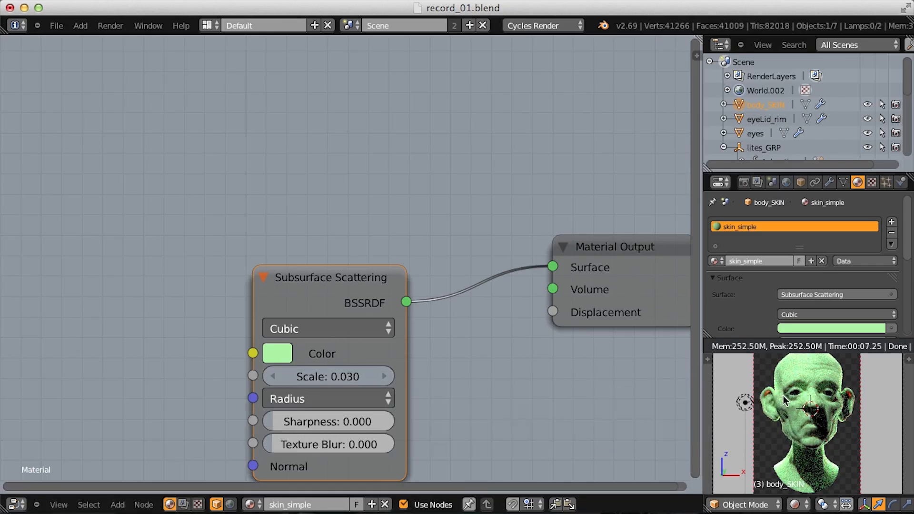
# - Remove all saturation from the Subsurface Scattering color to make it neutral white
pyautogui.moveTo(626, 373); pyautogui.dragTo(609, 335, button='middle')
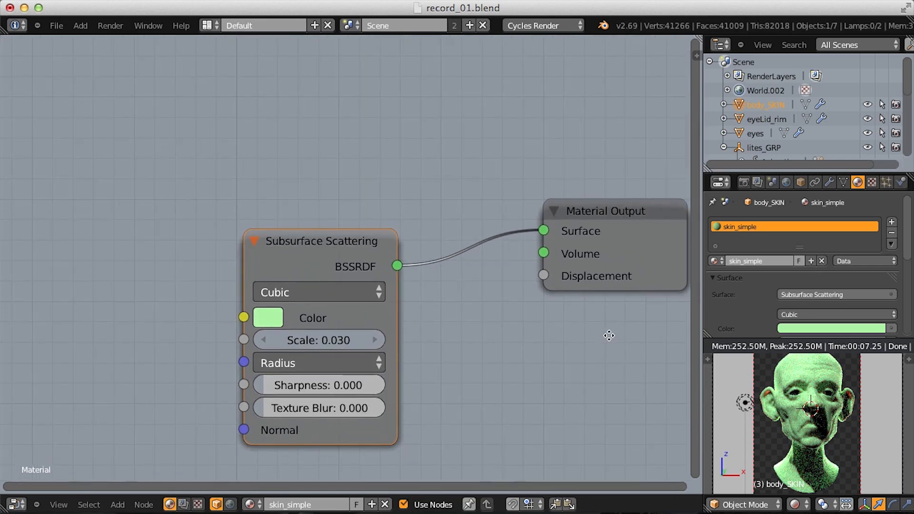
pyautogui.click(271, 320)
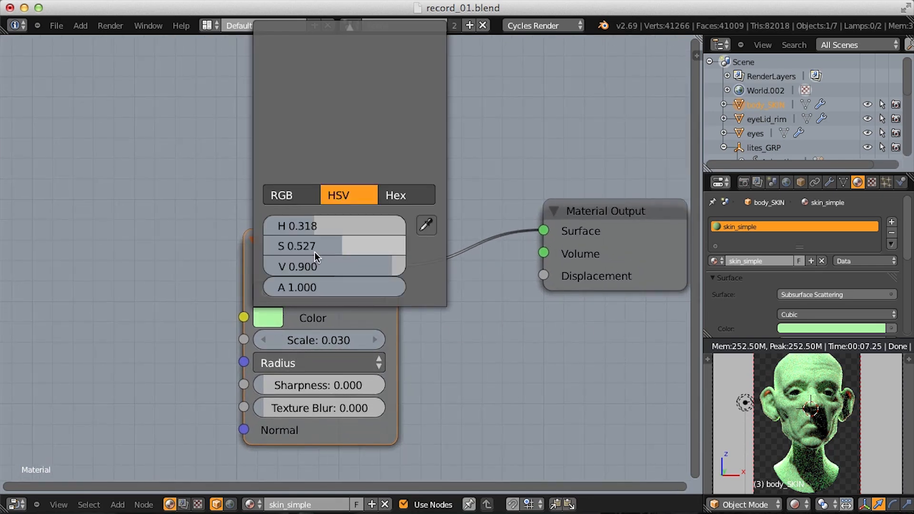
pyautogui.moveTo(341, 244); pyautogui.dragTo(241, 236)
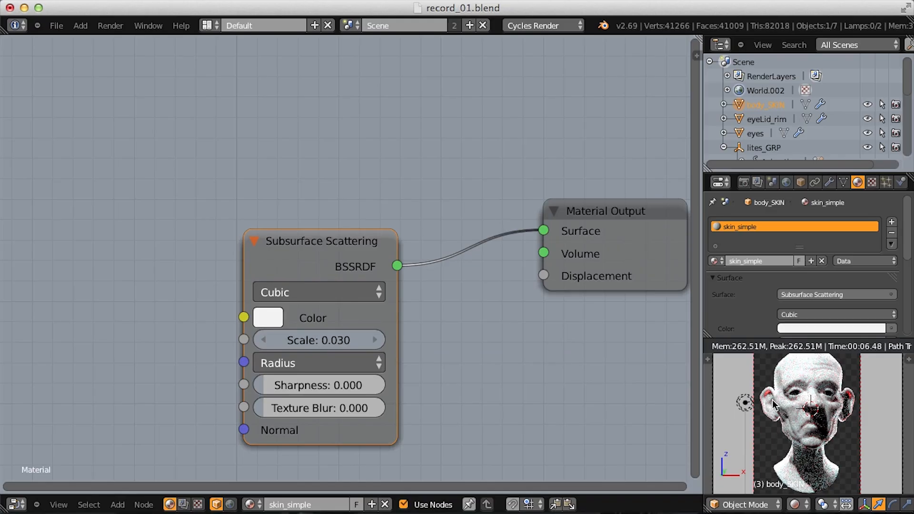
# - Set the Subsurface Scattering node's third radius value to 0.4 and its second radius value to 0.6
pyautogui.click(306, 365)
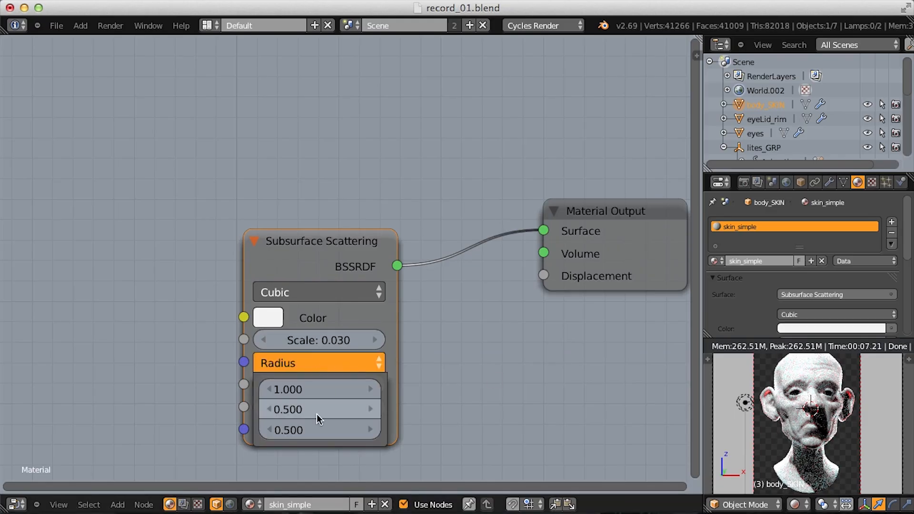
pyautogui.click(318, 427)
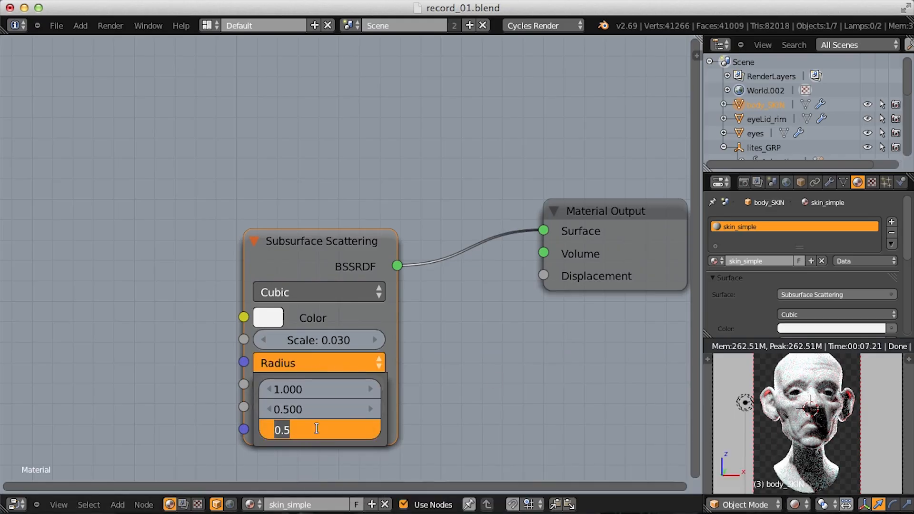
pyautogui.write('.4')
pyautogui.press('Return')
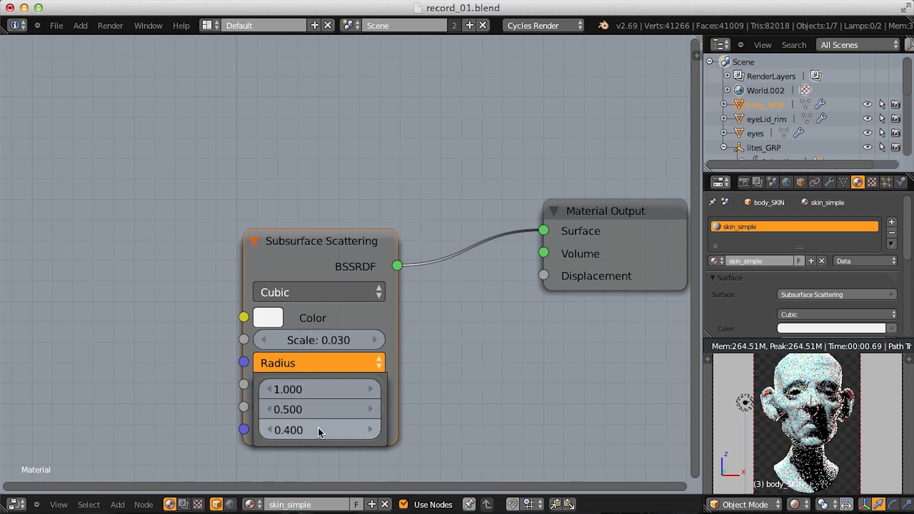
pyautogui.click(308, 406)
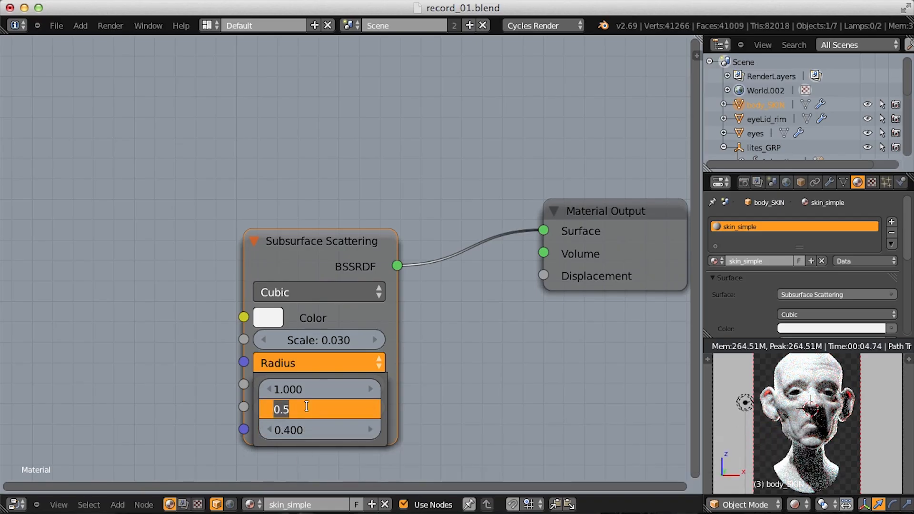
pyautogui.write('.6')
pyautogui.press('Return')
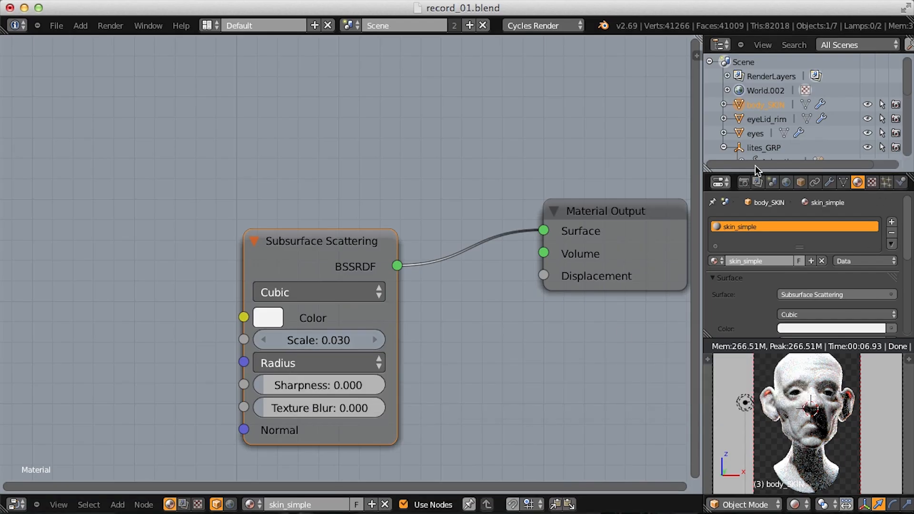
# - Bring up the scene's render dimensions and render a still image of the head
pyautogui.click(744, 182)
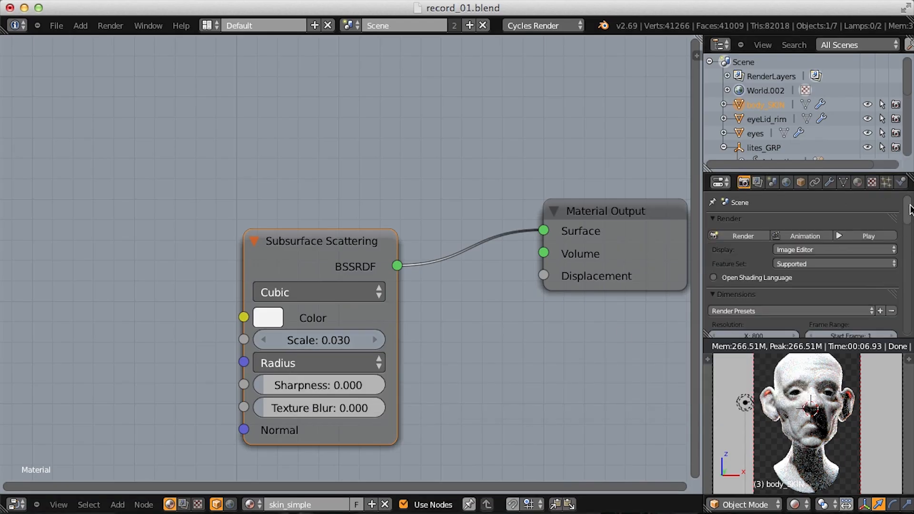
pyautogui.moveTo(910, 210); pyautogui.dragTo(909, 228)
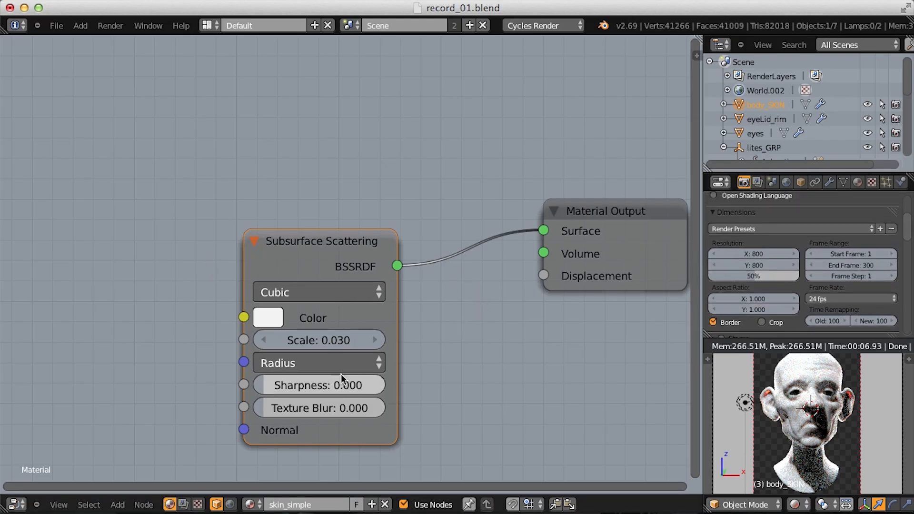
pyautogui.click(114, 25)
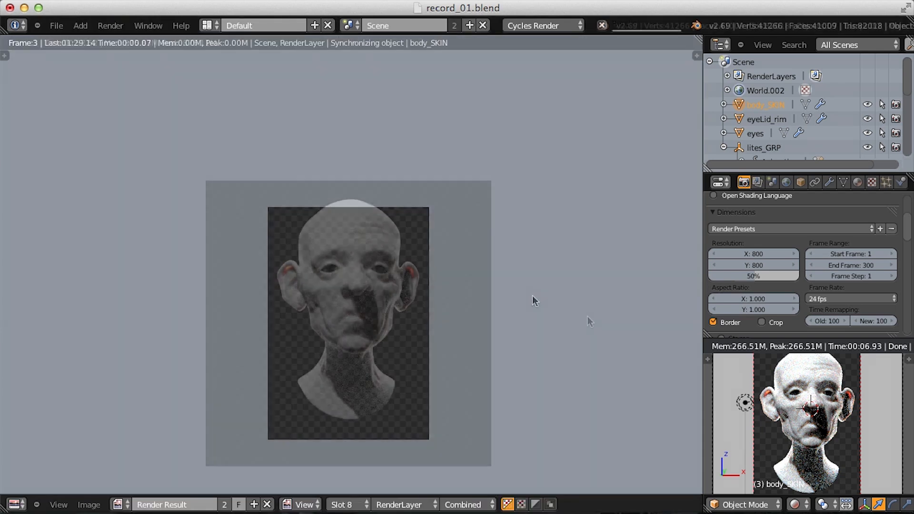
pyautogui.scroll(3, 587, 316)
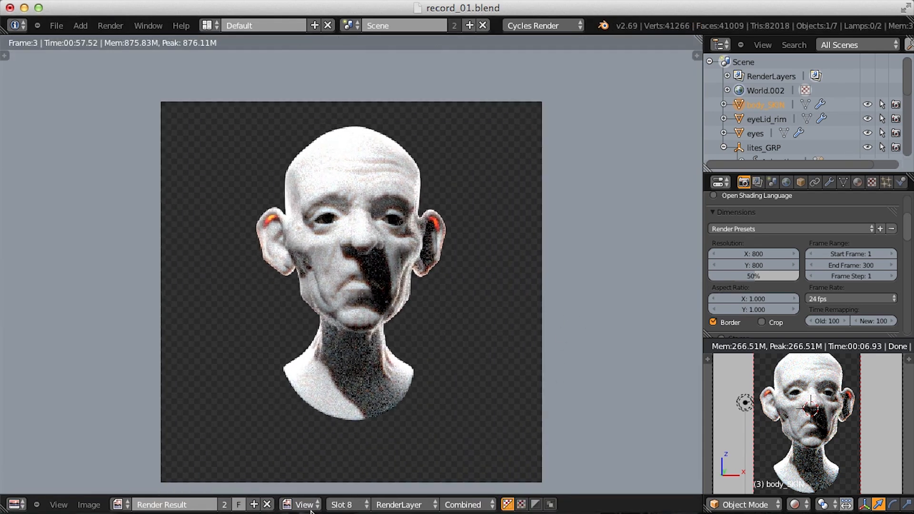
# - Switch the render result to Slot 7 and return to the material's node view
pyautogui.click(348, 504)
pyautogui.click(355, 398)
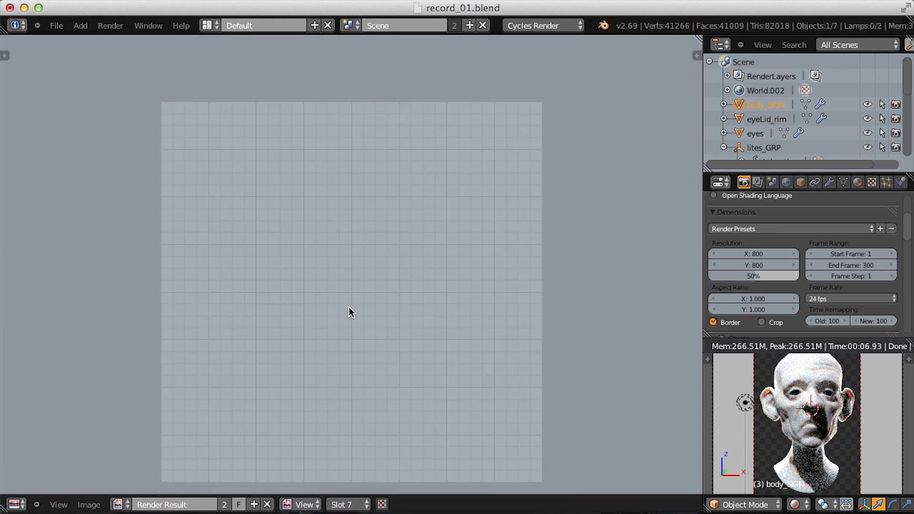
pyautogui.press('Escape')
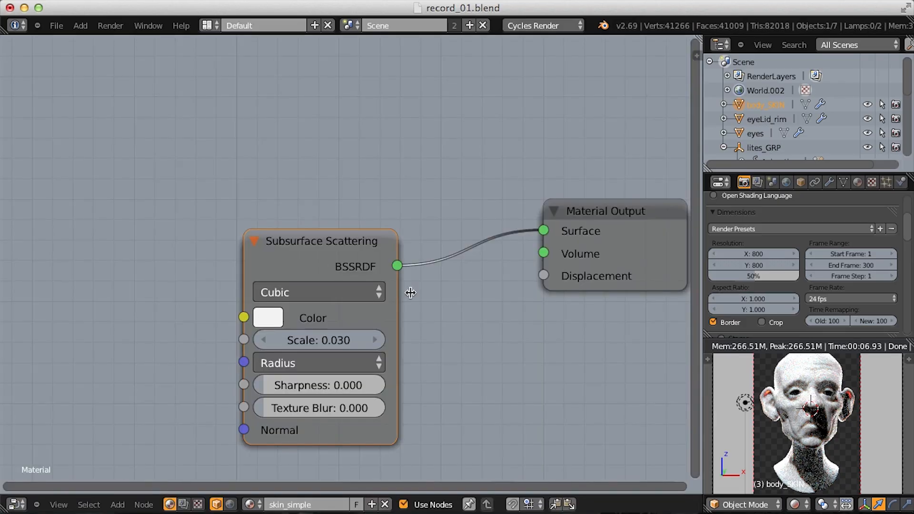
# - Set the Subsurface Scattering node's sharpness to 1 and render the head image again
pyautogui.keyDown('ctrl'); pyautogui.moveTo(410, 292); pyautogui.dragTo(361, 267, button='middle'); pyautogui.keyUp('ctrl')
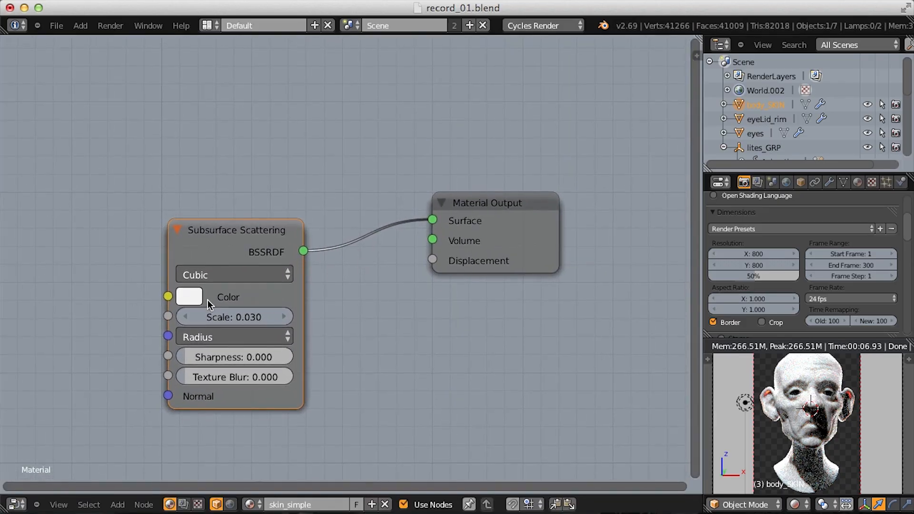
pyautogui.click(238, 357)
pyautogui.write('1')
pyautogui.press('Return')
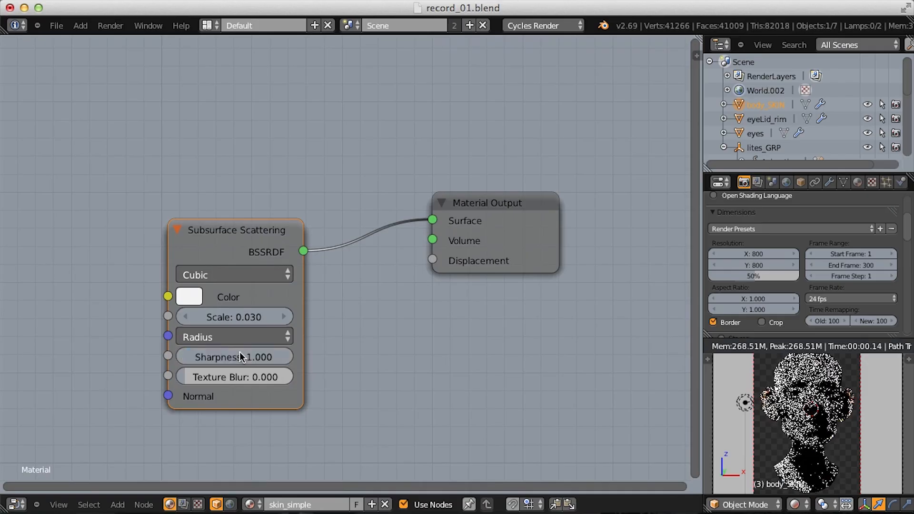
pyautogui.click(108, 25)
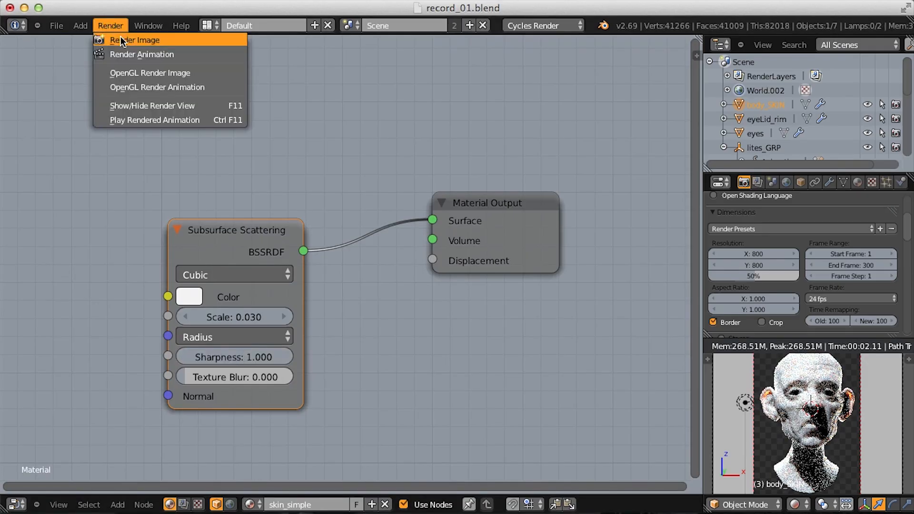
pyautogui.click(120, 36)
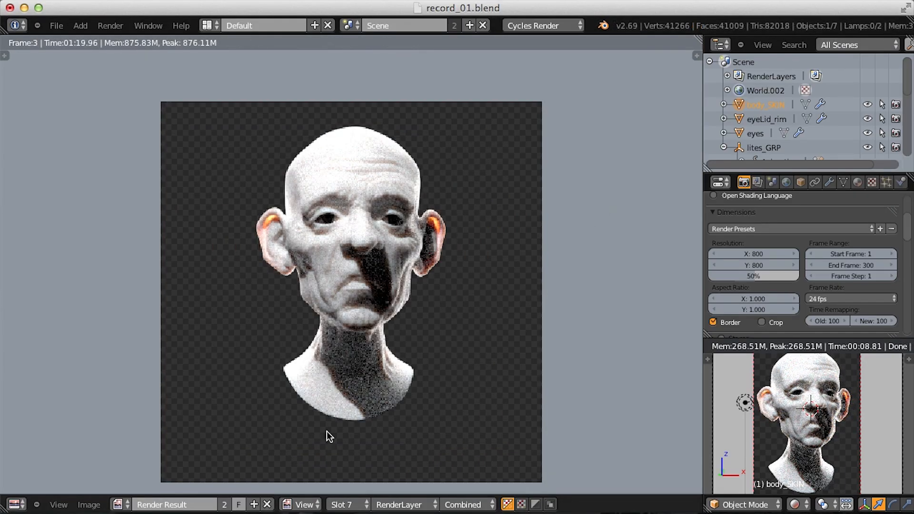
# - Compare the head renders stored in Slot 7 and Slot 8 by alternating between them, leaving Slot 7 displayed
pyautogui.click(348, 504)
pyautogui.click(361, 381)
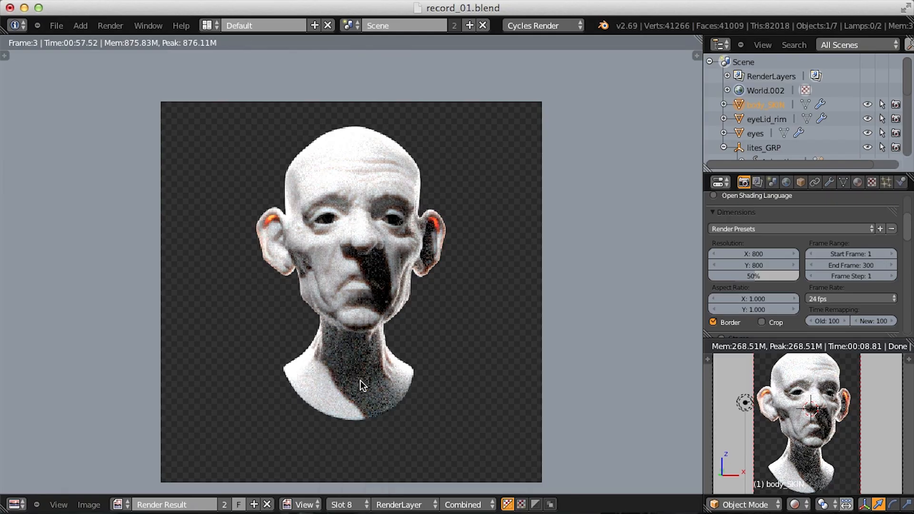
pyautogui.click(347, 504)
pyautogui.click(375, 394)
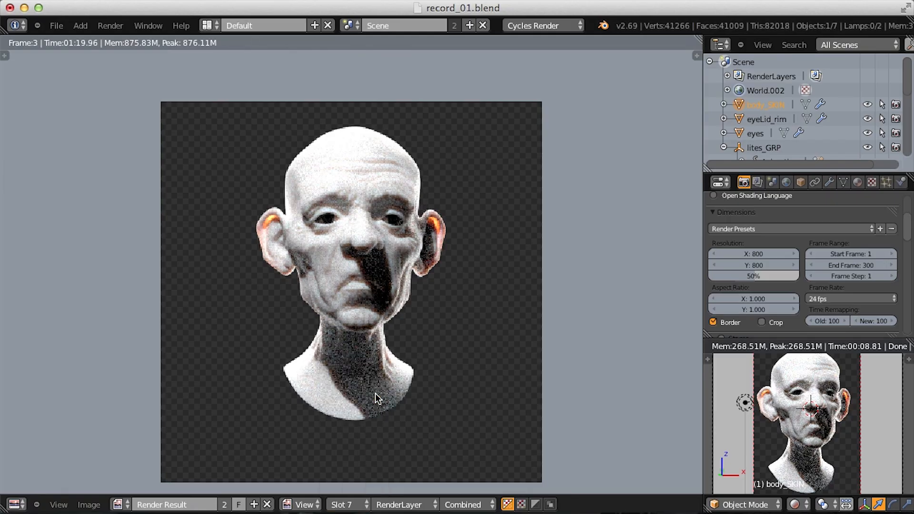
pyautogui.click(349, 504)
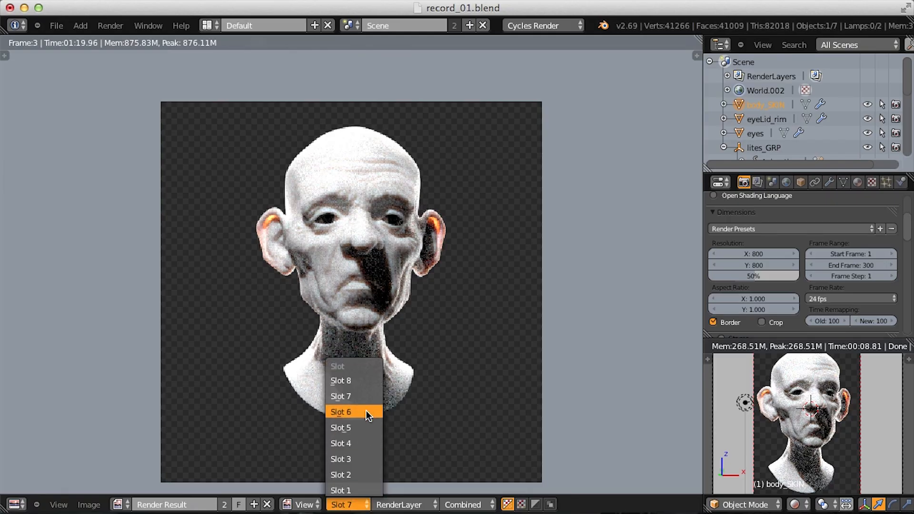
pyautogui.click(366, 378)
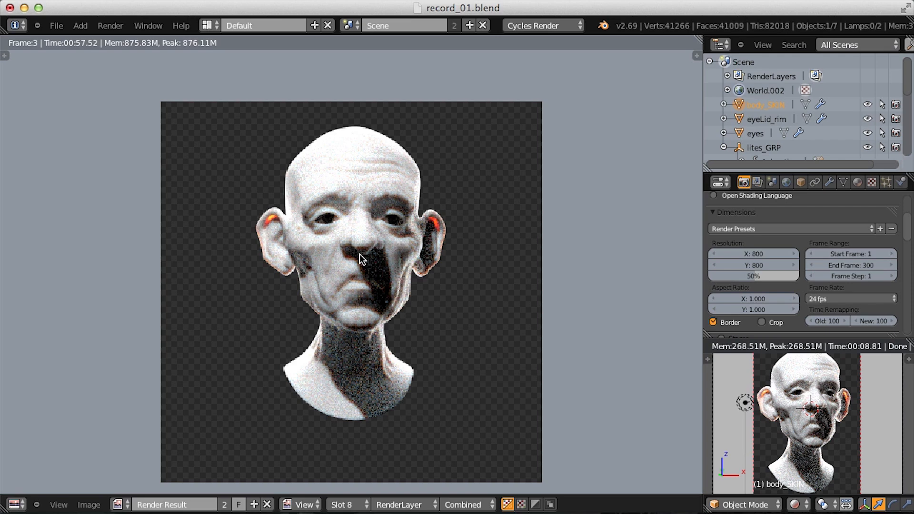
pyautogui.click(348, 504)
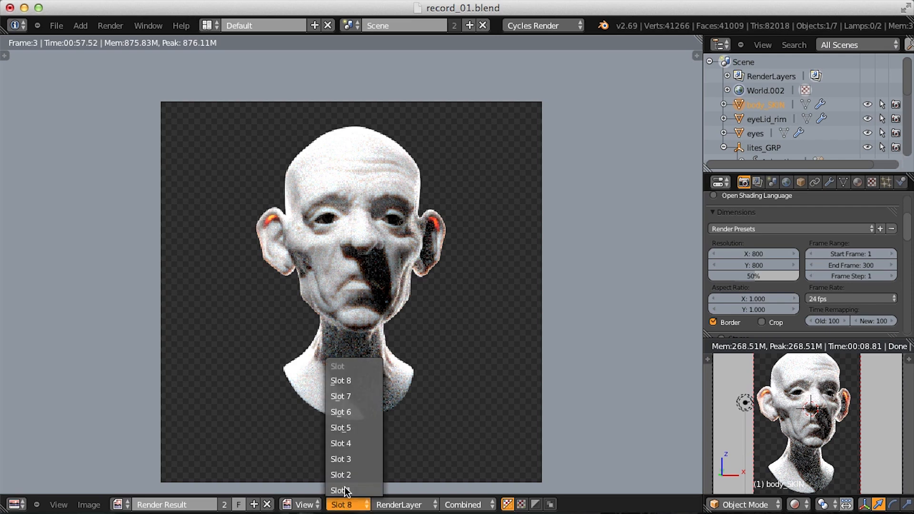
pyautogui.click(353, 395)
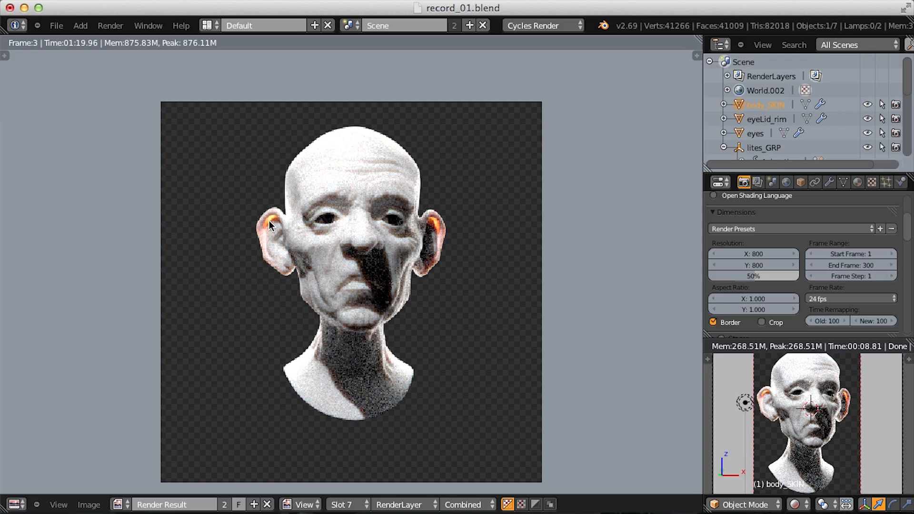
pyautogui.click(347, 504)
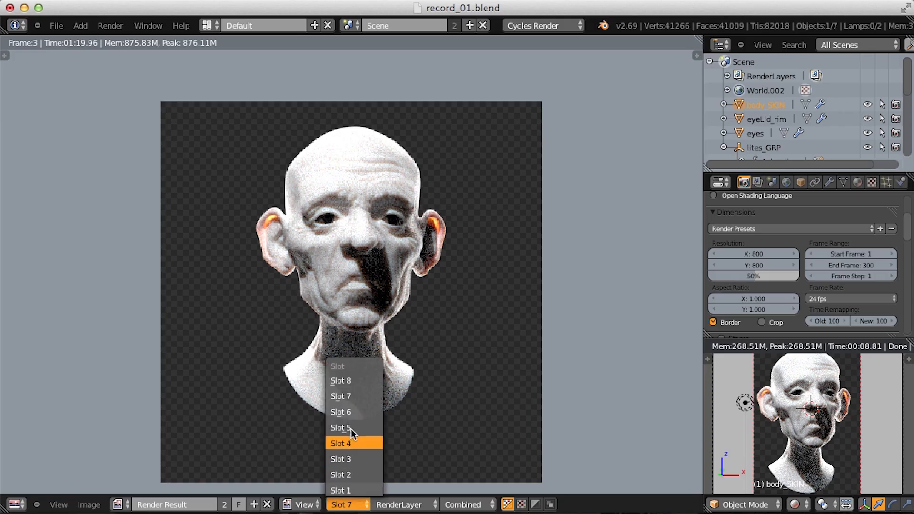
pyautogui.click(359, 381)
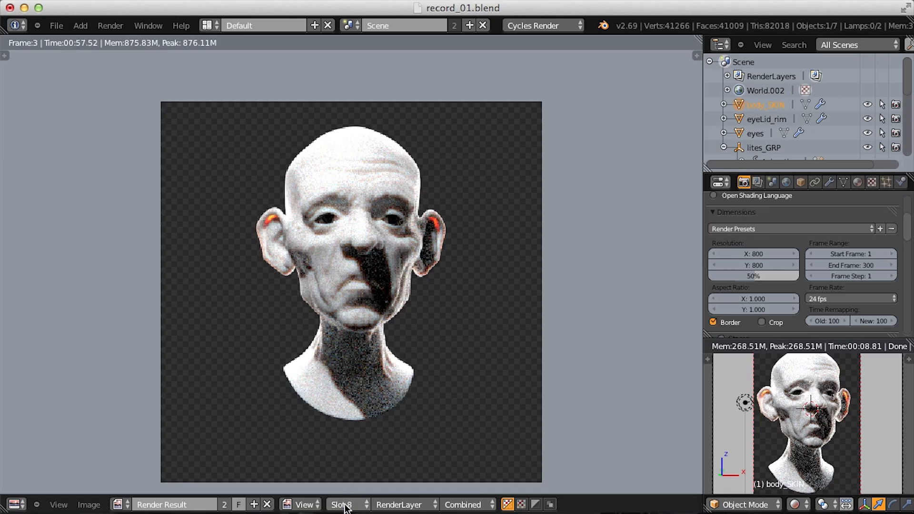
pyautogui.click(346, 507)
pyautogui.click(358, 393)
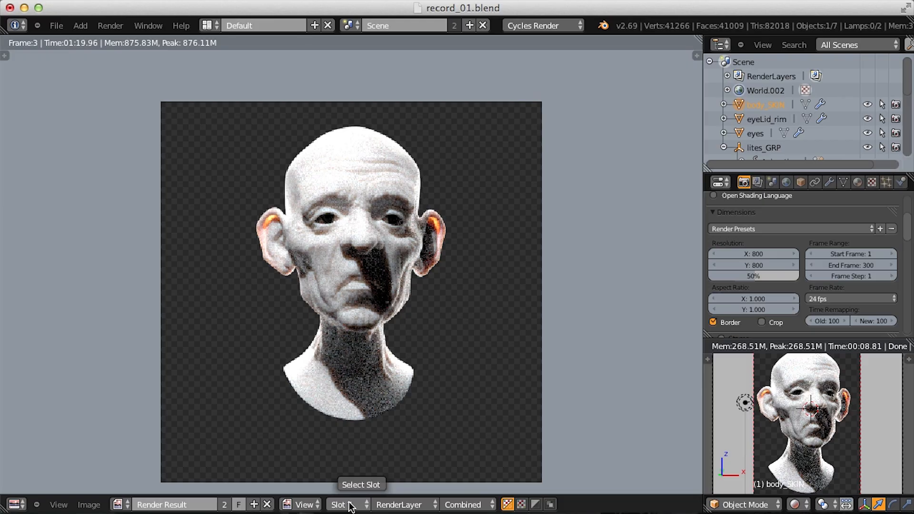
# - Return to the material's node view and set the Subsurface Scattering node's sharpness to 0
pyautogui.hotkey('shift', 'F3')
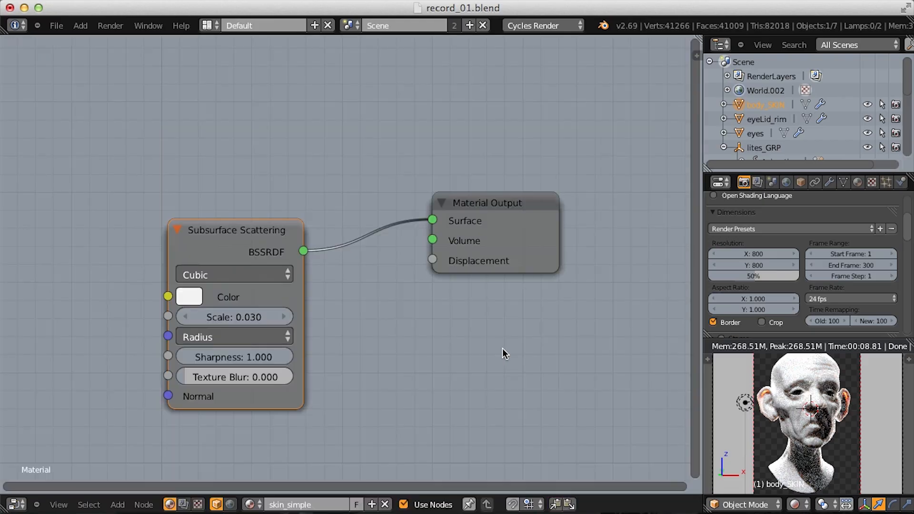
pyautogui.moveTo(392, 315); pyautogui.dragTo(466, 265, button='middle')
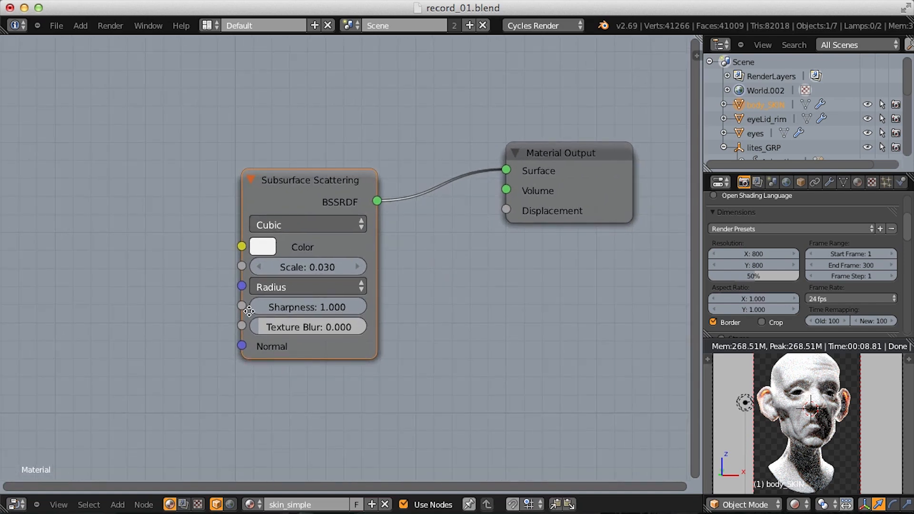
pyautogui.click(307, 304)
pyautogui.write('0')
pyautogui.press('Return')
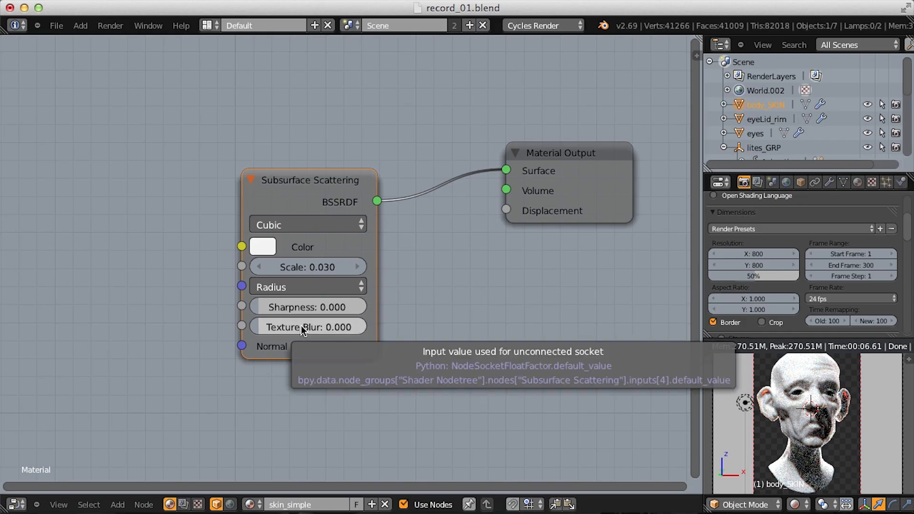
# - Try the Gaussian falloff on the Subsurface Scattering node and switch it back to Cubic
pyautogui.scroll(1, 321, 314)
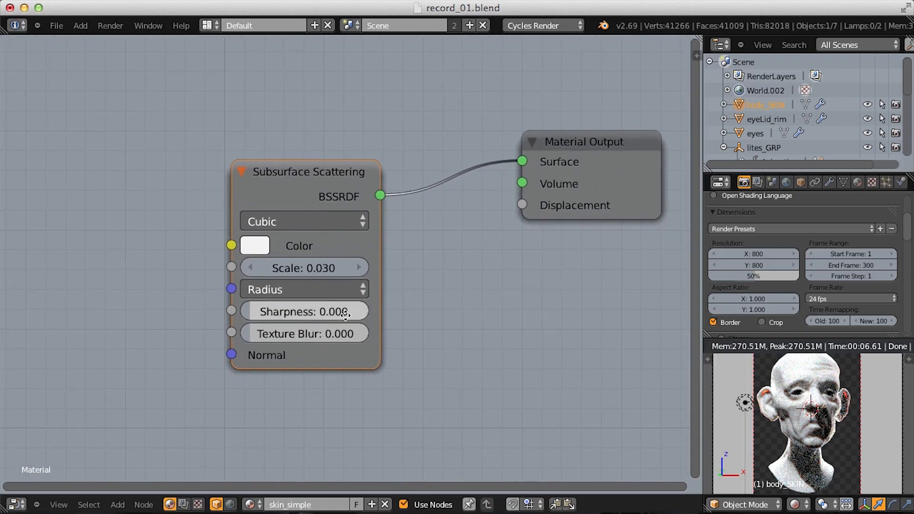
pyautogui.scroll(-2, 332, 311)
pyautogui.moveTo(330, 286); pyautogui.dragTo(400, 305, button='middle')
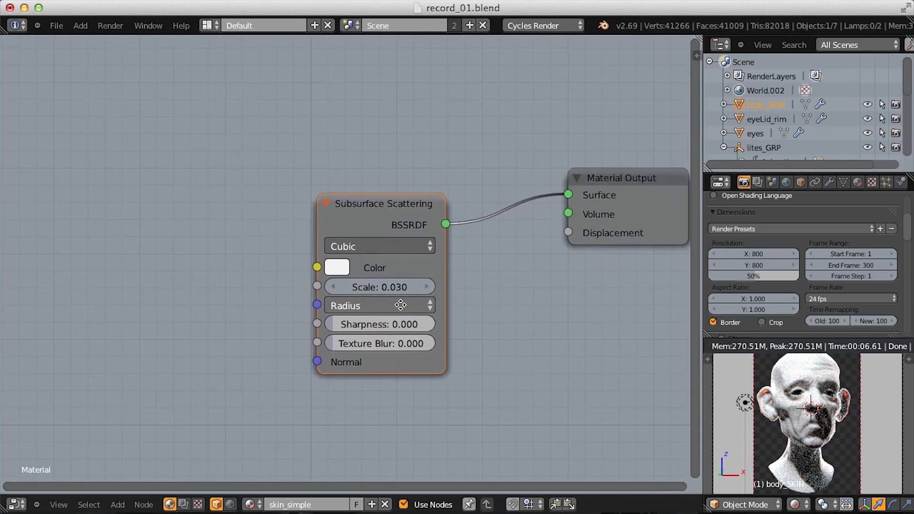
pyautogui.click(376, 247)
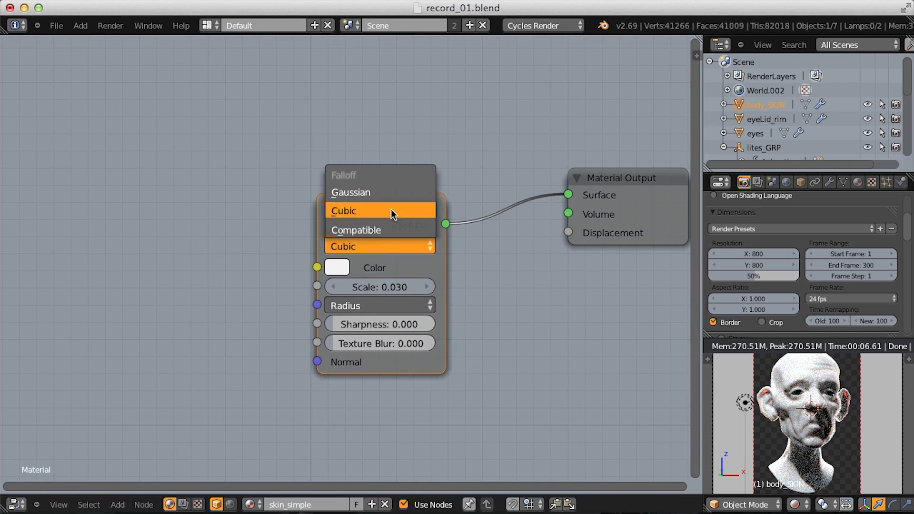
pyautogui.click(384, 193)
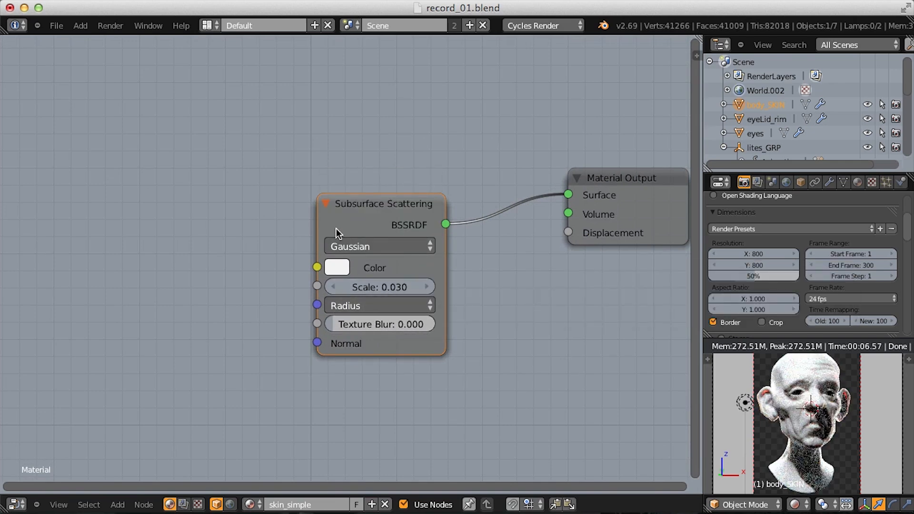
pyautogui.click(373, 243)
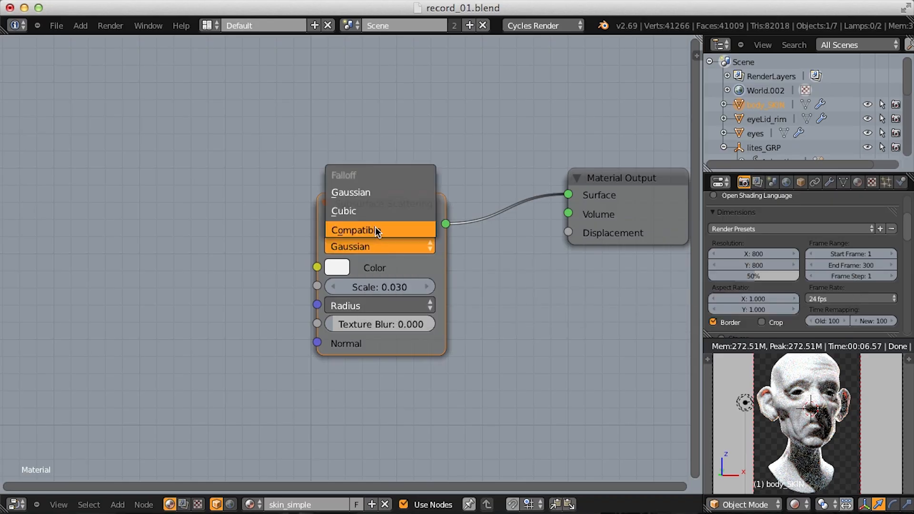
pyautogui.click(382, 210)
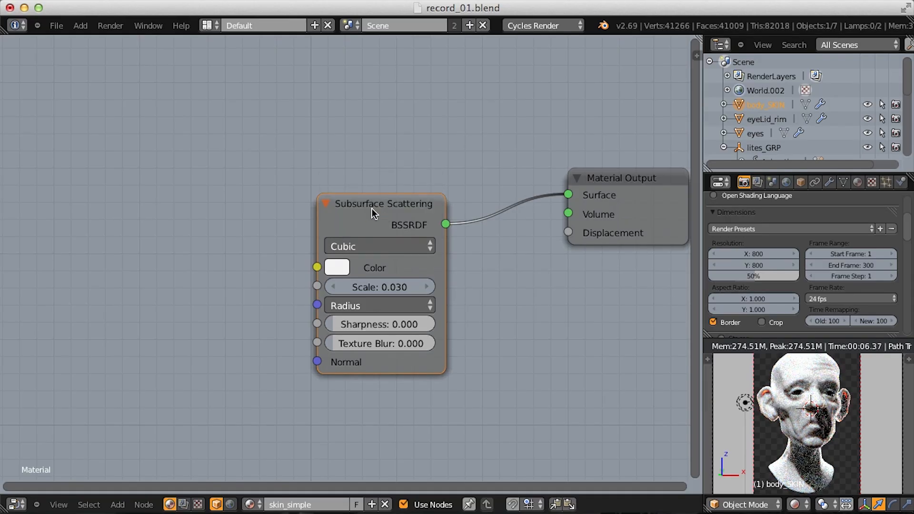
# - Add a Texture Coordinate node and place it well to the left of the Subsurface Scattering node
pyautogui.keyDown('ctrl'); pyautogui.moveTo(372, 209); pyautogui.dragTo(416, 218, button='middle'); pyautogui.keyUp('ctrl')
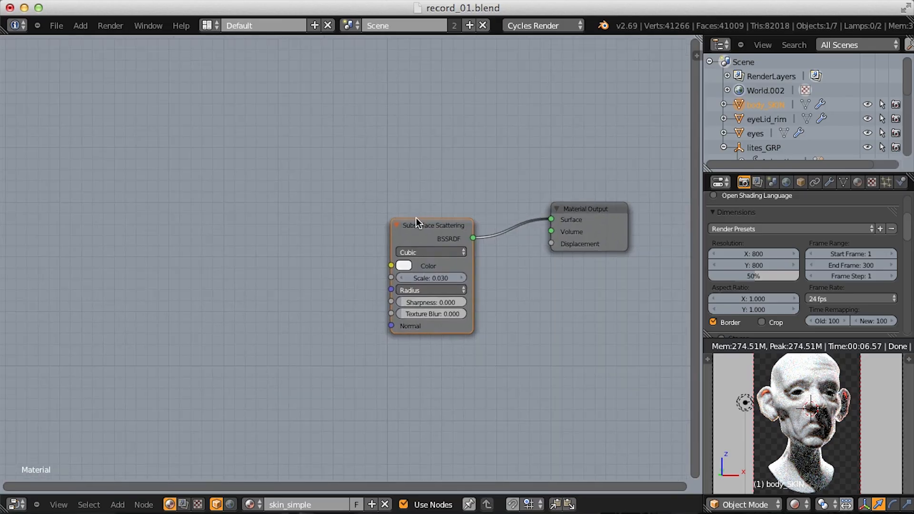
pyautogui.hotkey('shift', 'a')
pyautogui.moveTo(388, 164)
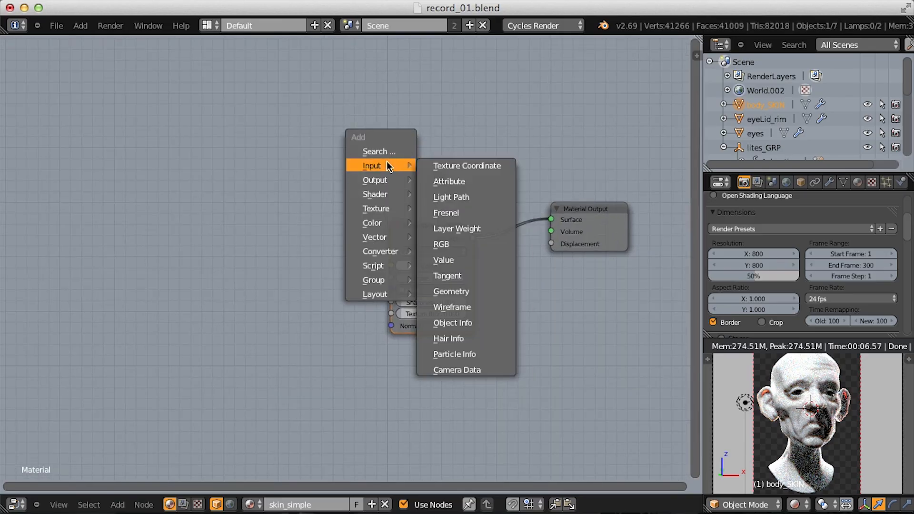
pyautogui.click(463, 167)
pyautogui.click(2, 277)
pyautogui.moveTo(298, 225); pyautogui.dragTo(444, 207, button='middle')
pyautogui.press('g')
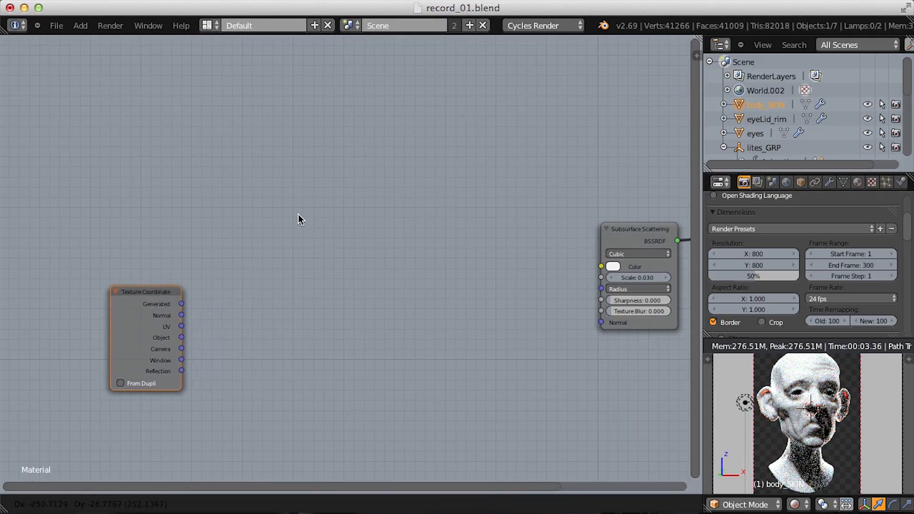
pyautogui.click(298, 215)
# - Add an Image Texture node just to the right of the Texture Coordinate node
pyautogui.hotkey('shift', 'a')
pyautogui.moveTo(285, 223)
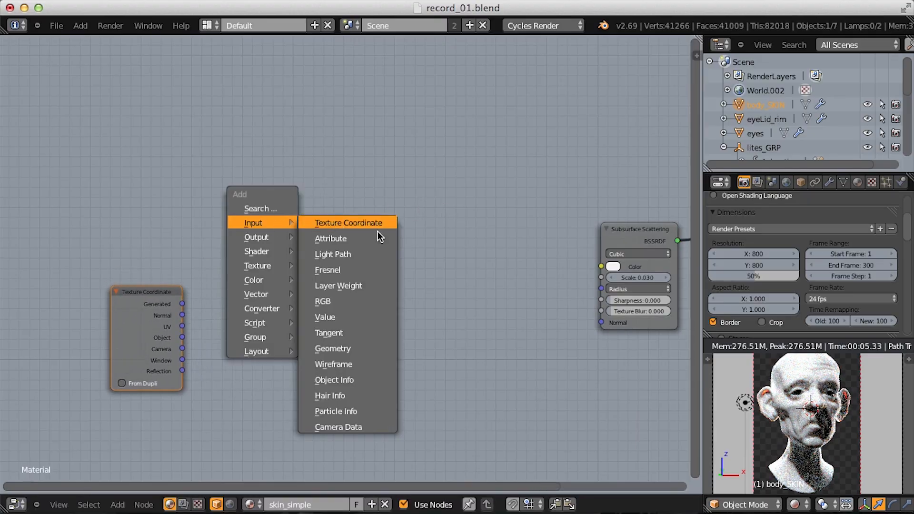
pyautogui.moveTo(269, 265)
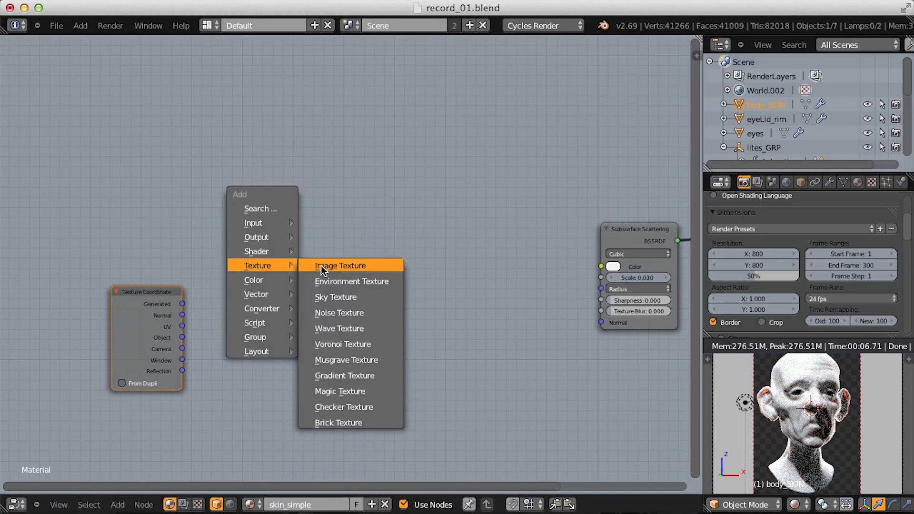
pyautogui.click(340, 265)
pyautogui.click(211, 263)
pyautogui.keyDown('ctrl'); pyautogui.moveTo(212, 266); pyautogui.dragTo(239, 329, button='middle'); pyautogui.keyUp('ctrl')
pyautogui.moveTo(186, 246); pyautogui.dragTo(345, 124, button='middle')
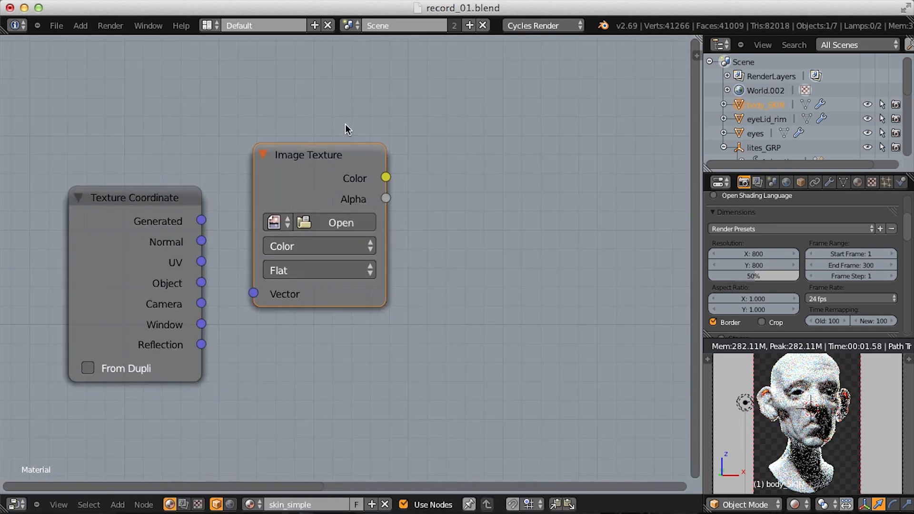
# - Load head_color.jpg from the project's tex folder into the Image Texture node, browsing the images as thumbnails
pyautogui.moveTo(283, 208); pyautogui.dragTo(282, 230, button='middle')
pyautogui.click(321, 249)
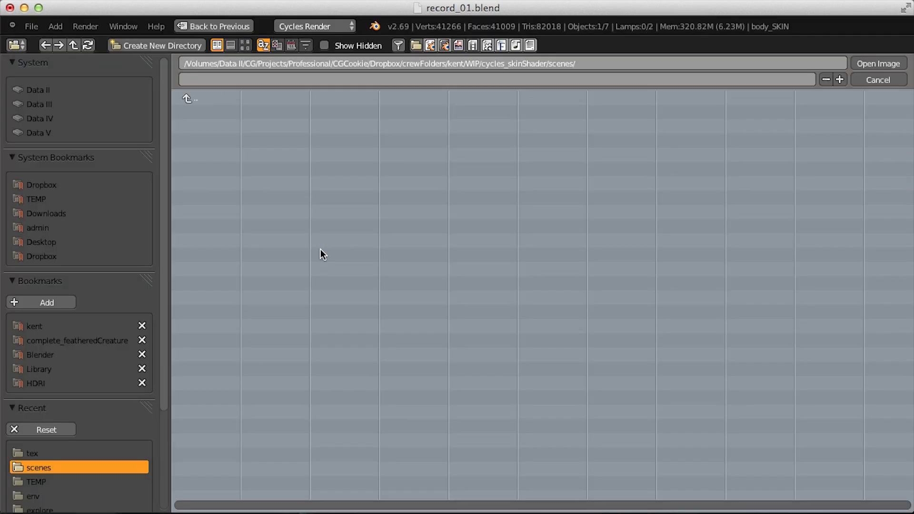
pyautogui.click(191, 96)
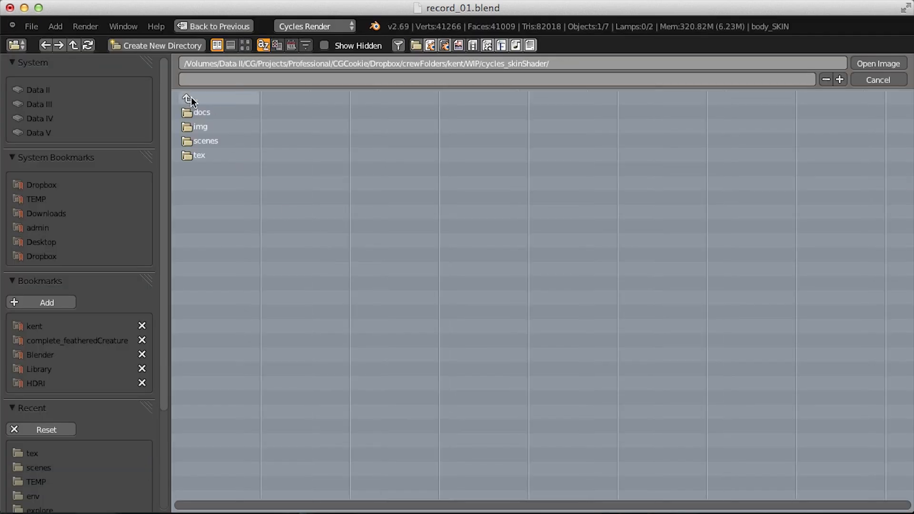
pyautogui.click(202, 159)
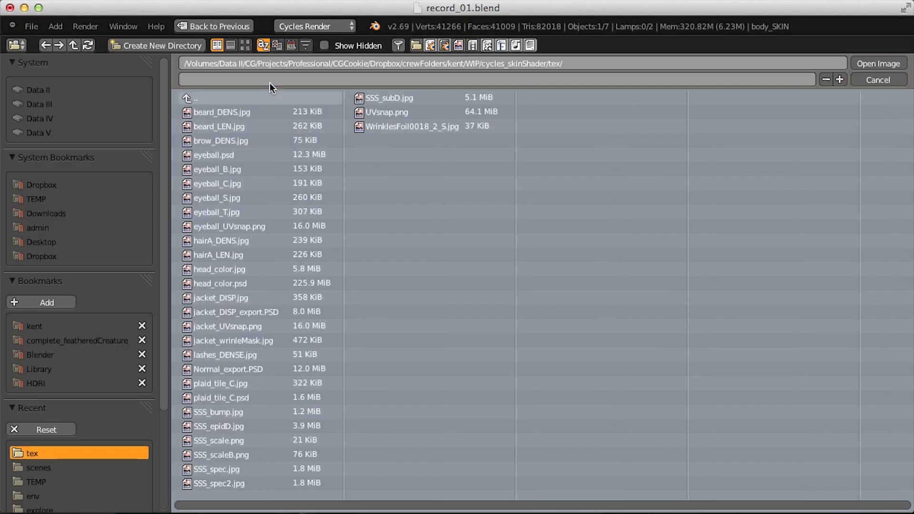
pyautogui.click(247, 48)
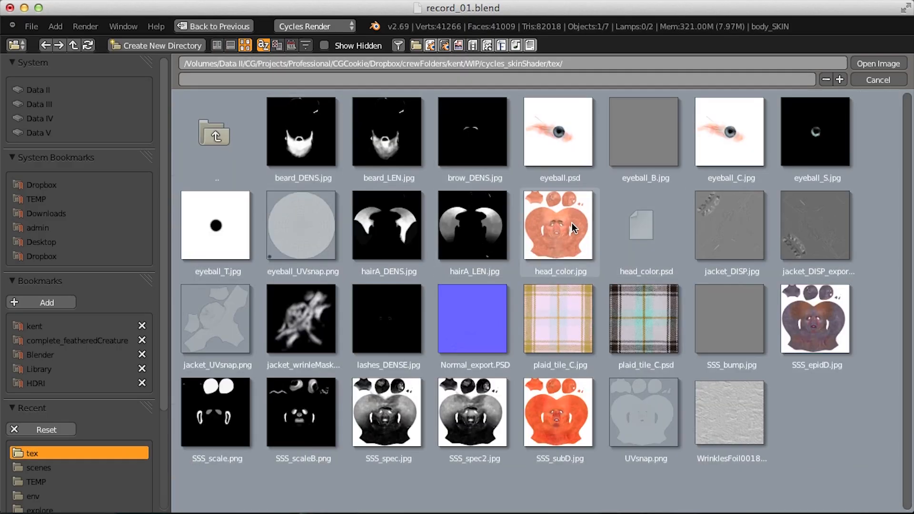
pyautogui.doubleClick(560, 230)
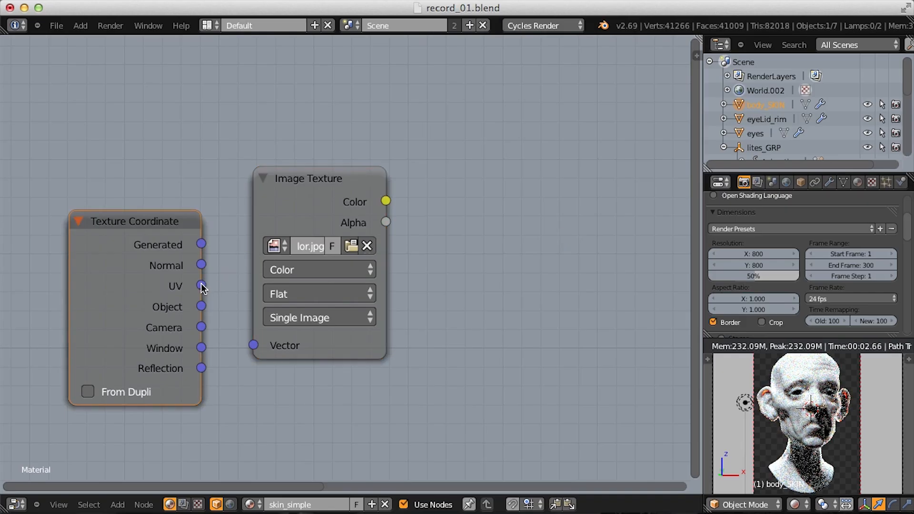
# - Connect the Texture Coordinate UV output to the Image Texture's Vector input, and the image's Color output to the Subsurface Scattering Color input
pyautogui.moveTo(202, 285); pyautogui.dragTo(253, 345)
pyautogui.scroll(-2, 441, 158)
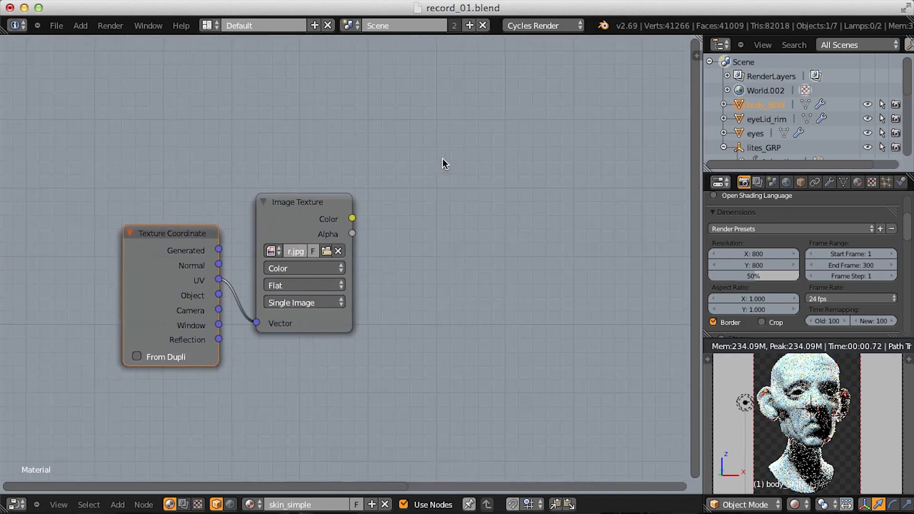
pyautogui.moveTo(442, 158); pyautogui.dragTo(222, 204, button='middle')
pyautogui.moveTo(142, 252); pyautogui.dragTo(573, 233)
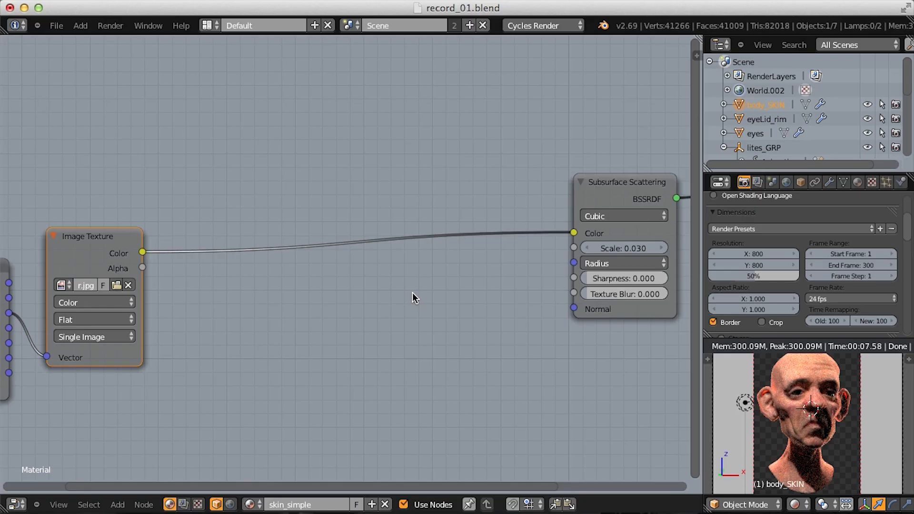
# - Insert an RGB Curves node into the color link between the Image Texture and Subsurface Scattering nodes
pyautogui.hotkey('shift', 'a')
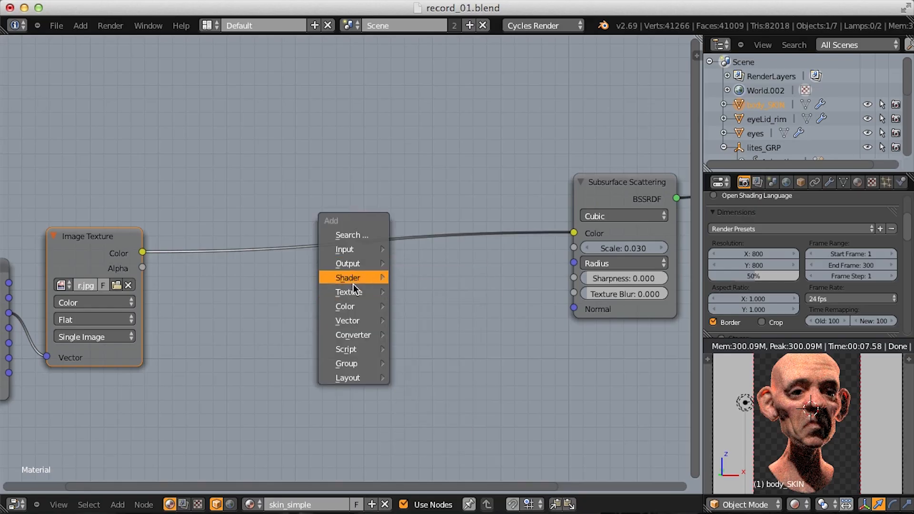
pyautogui.moveTo(355, 306)
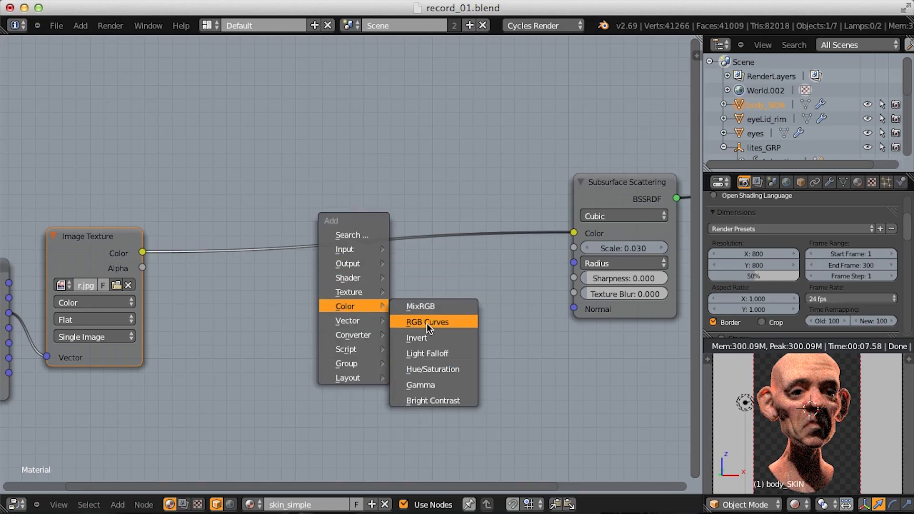
pyautogui.click(426, 323)
pyautogui.click(195, 169)
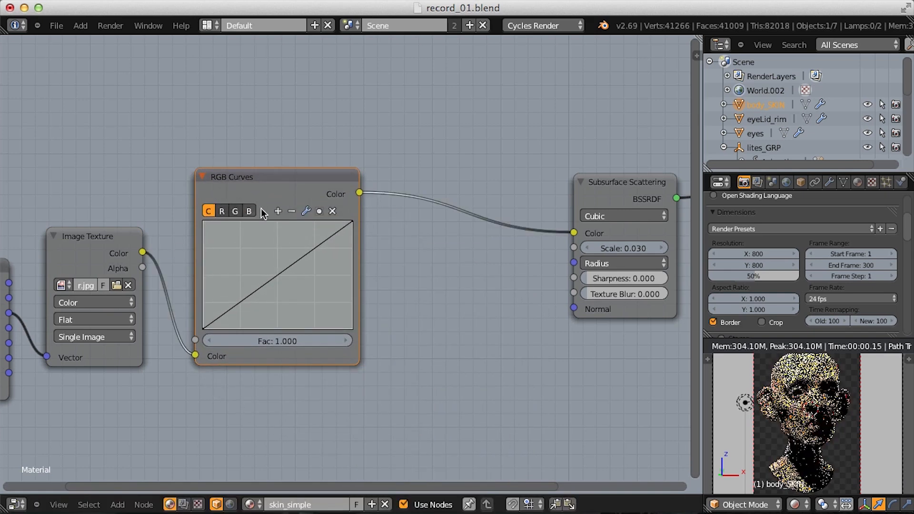
pyautogui.moveTo(275, 216); pyautogui.dragTo(220, 219, button='middle')
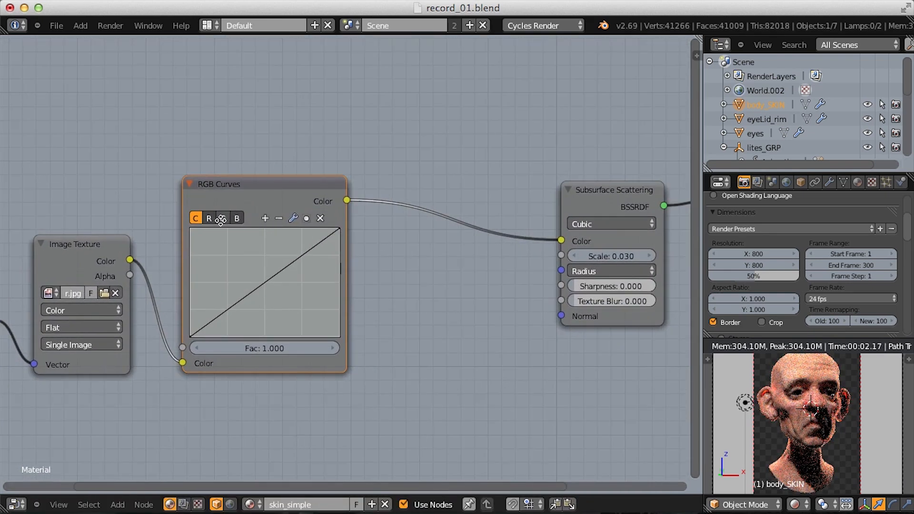
# - In the RGB Curves node, lower the upper end point to Y 0.83750 on the red curve and Y 0.94375 on the green curve
pyautogui.moveTo(301, 221); pyautogui.dragTo(385, 218, button='middle')
pyautogui.scroll(3, 358, 221)
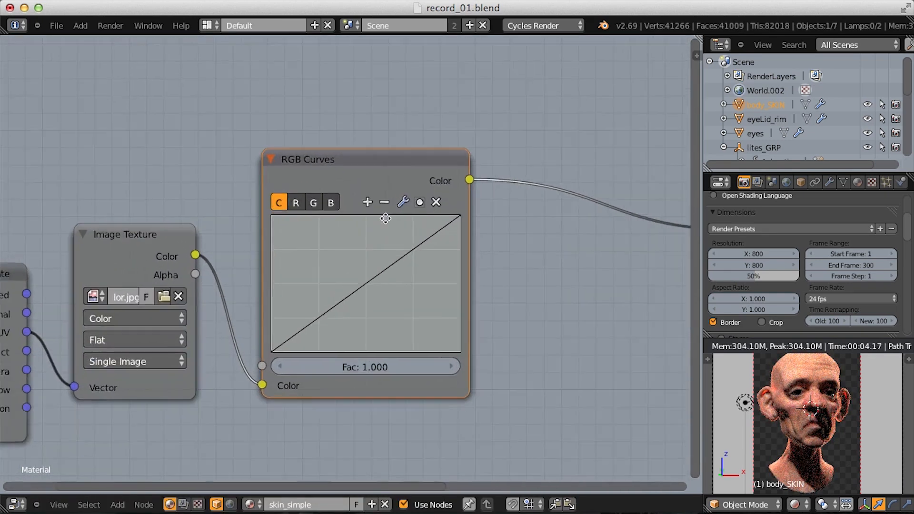
pyautogui.scroll(1, 385, 218)
pyautogui.click(291, 198)
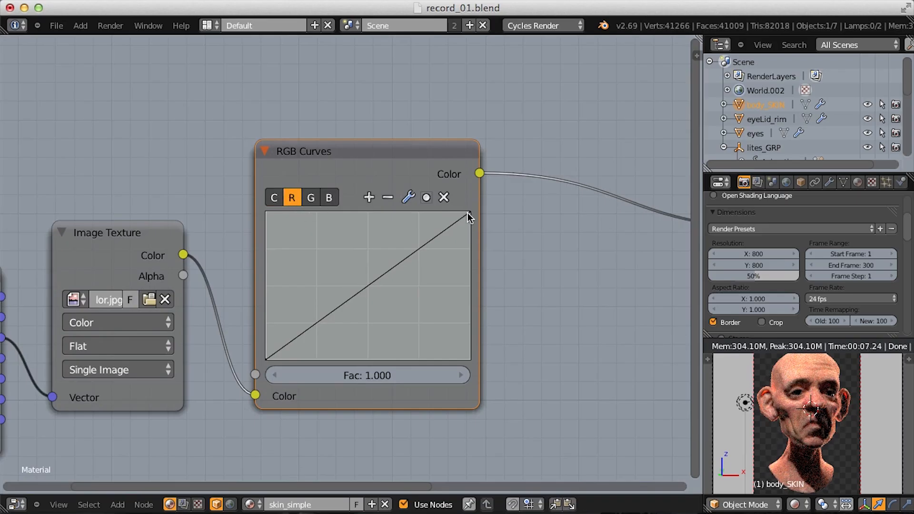
pyautogui.moveTo(467, 212); pyautogui.dragTo(475, 232)
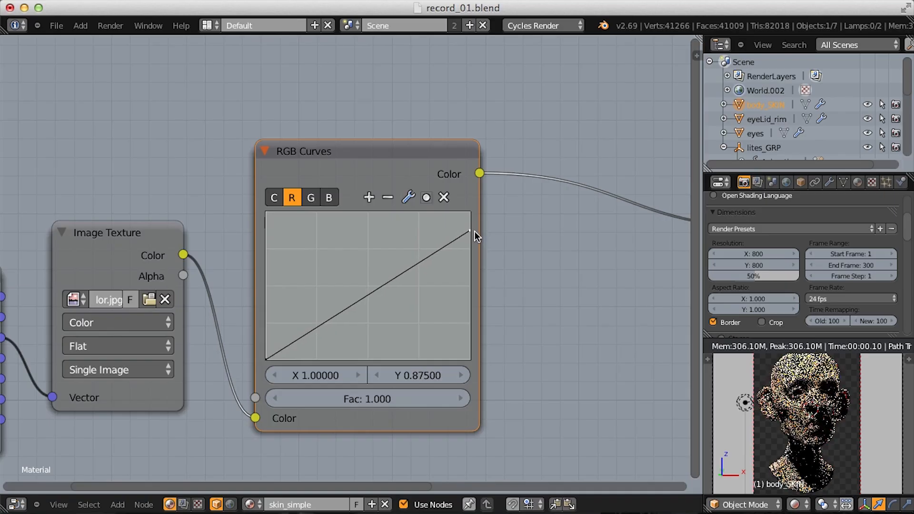
pyautogui.click(312, 197)
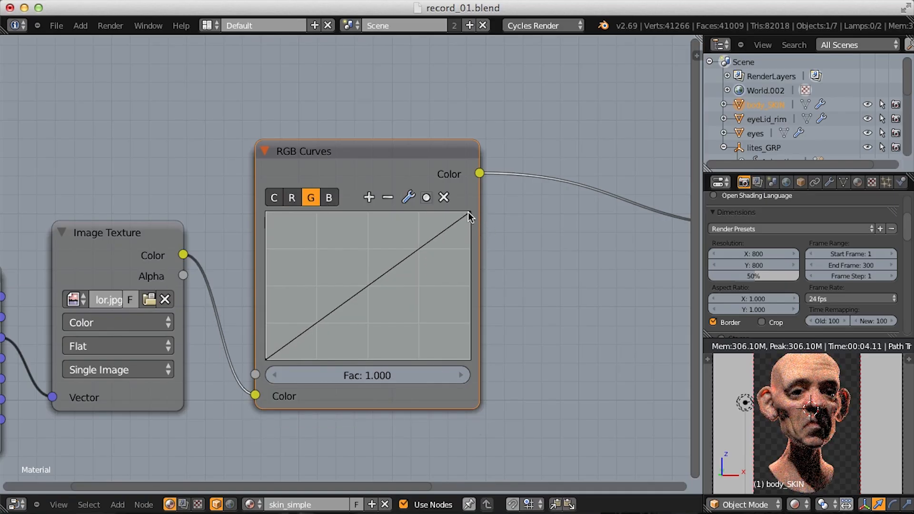
pyautogui.moveTo(468, 213); pyautogui.dragTo(469, 220)
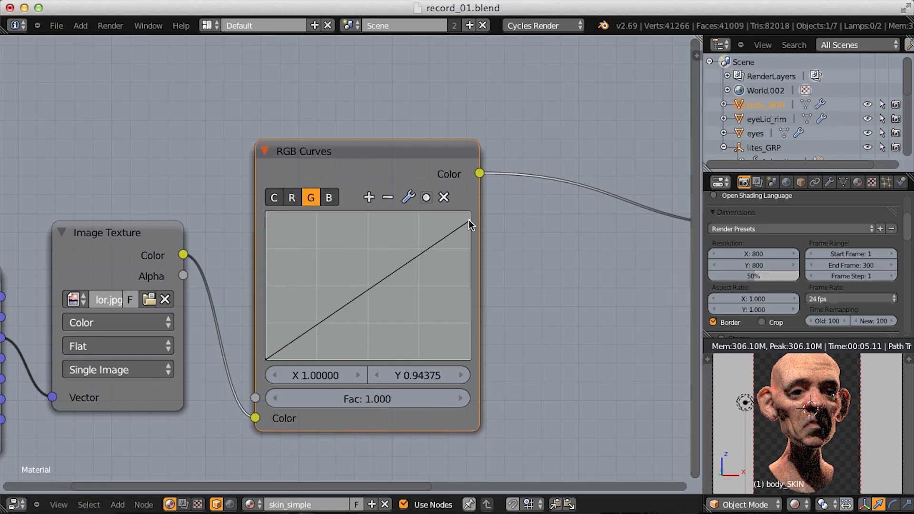
pyautogui.click(292, 198)
pyautogui.moveTo(469, 232); pyautogui.dragTo(468, 237)
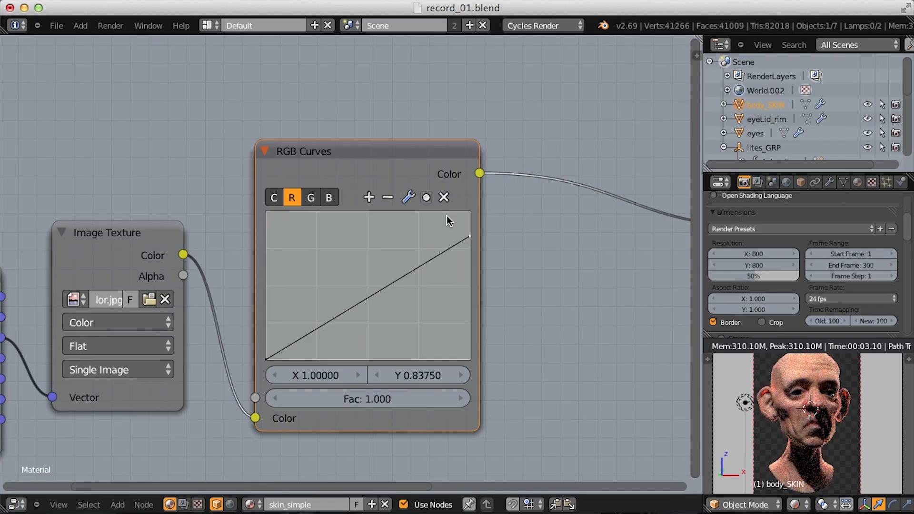
# - Duplicate the head_color.jpg Image Texture node with its UV link and place the copy directly above the original
pyautogui.scroll(-3, 398, 265)
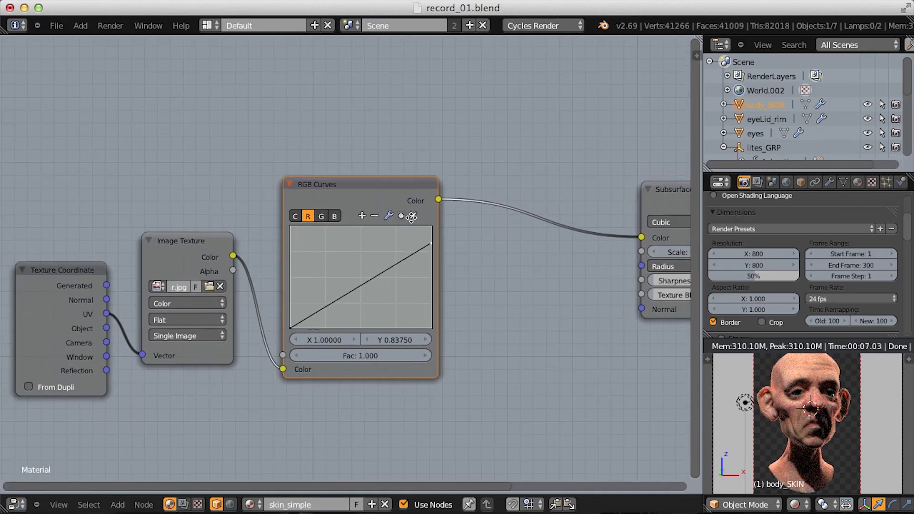
pyautogui.scroll(3, 429, 199)
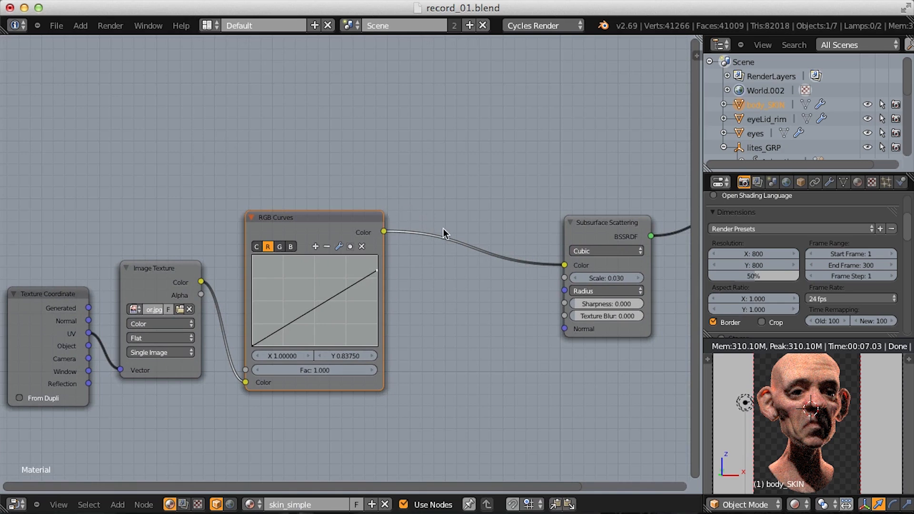
pyautogui.scroll(-3, 511, 226)
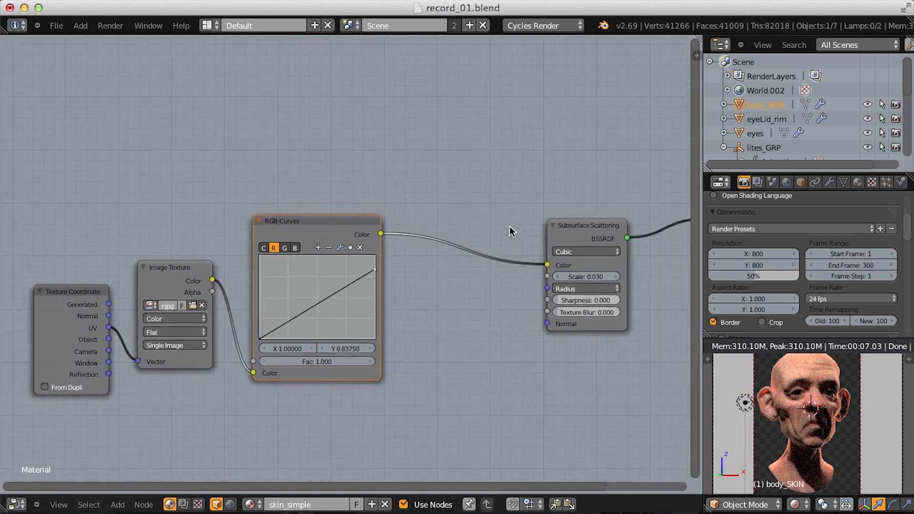
pyautogui.moveTo(512, 220); pyautogui.dragTo(561, 256, button='middle')
pyautogui.scroll(3, 532, 265)
pyautogui.scroll(-1, 532, 265)
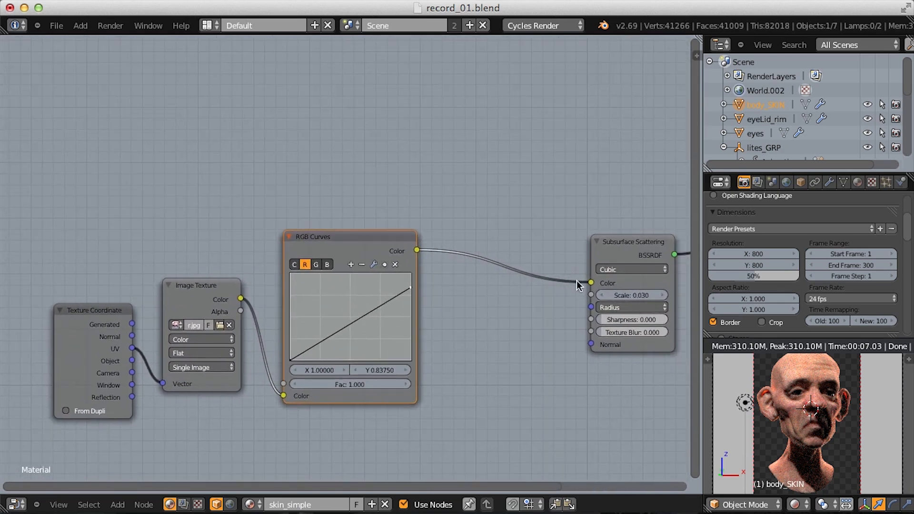
pyautogui.hotkey('shift', 'a')
pyautogui.moveTo(379, 195)
pyautogui.rightClick(196, 293)
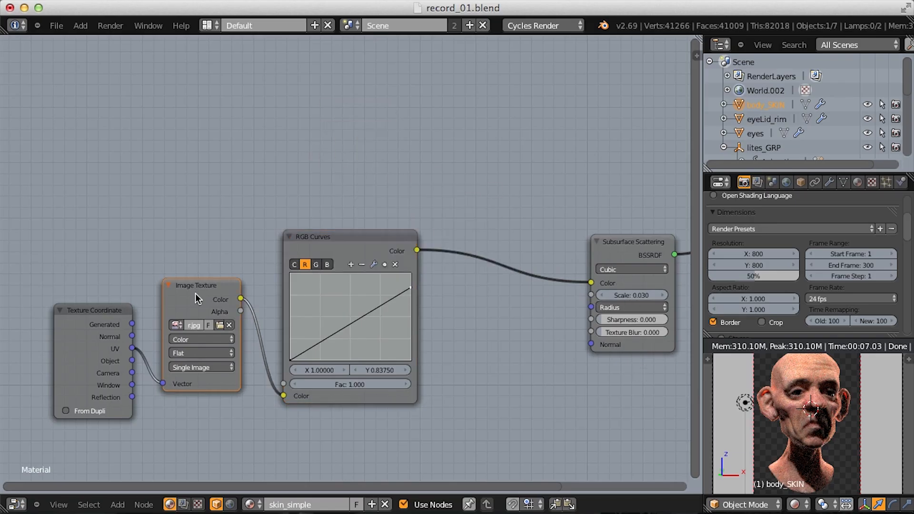
pyautogui.hotkey('shift', 'd')
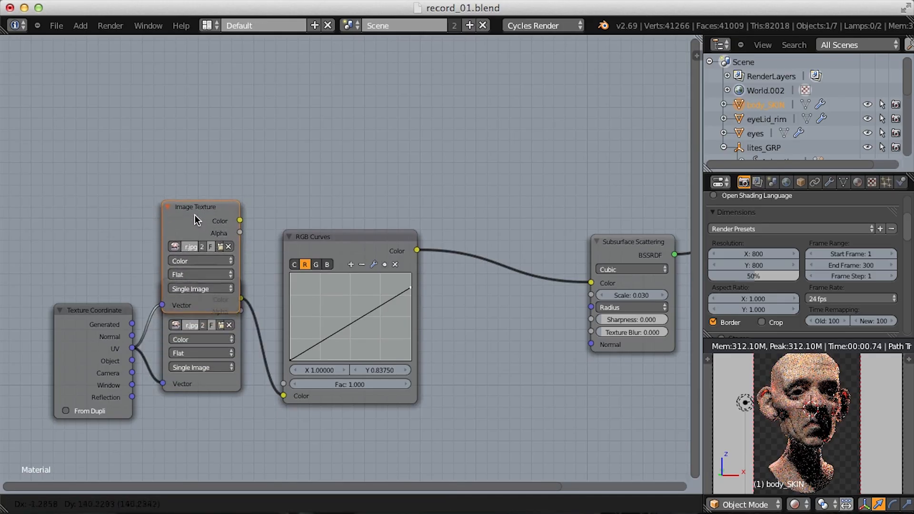
pyautogui.click(194, 155)
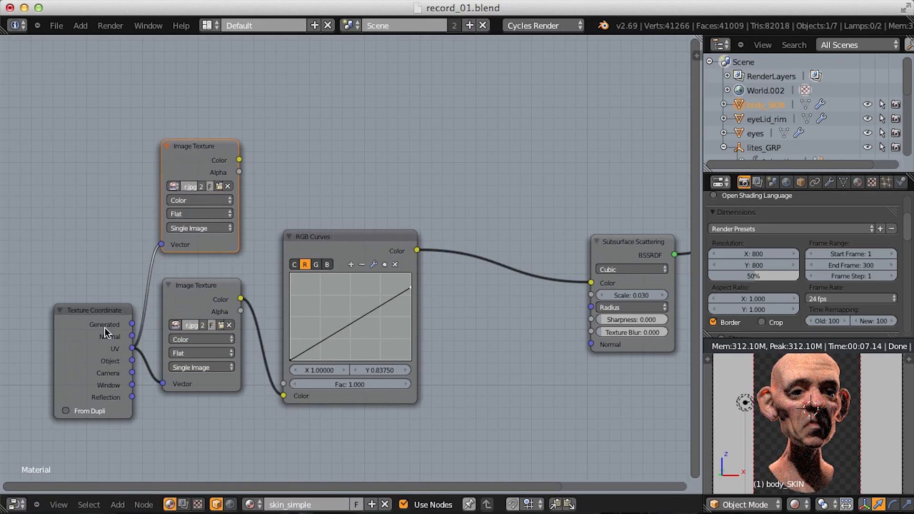
# - Load SSS_scale.png from the tex folder into the duplicated Image Texture node
pyautogui.click(219, 186)
pyautogui.click(245, 44)
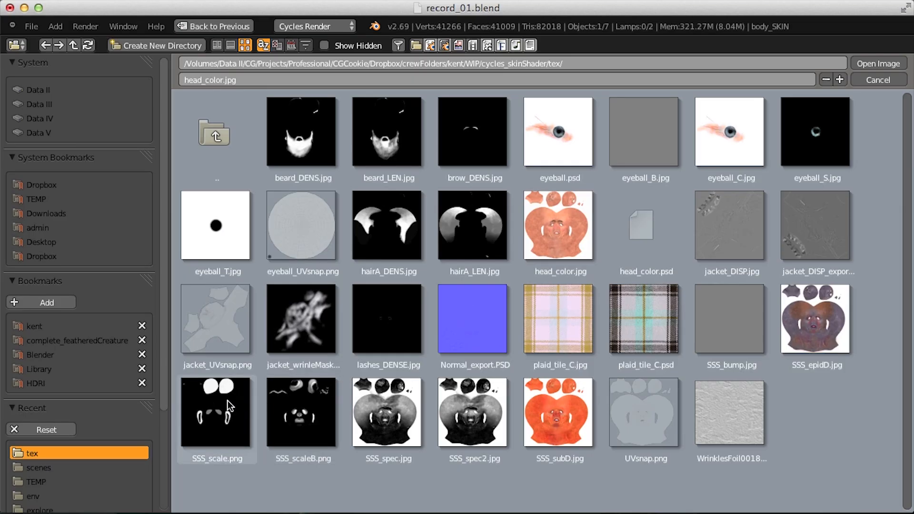
pyautogui.doubleClick(226, 420)
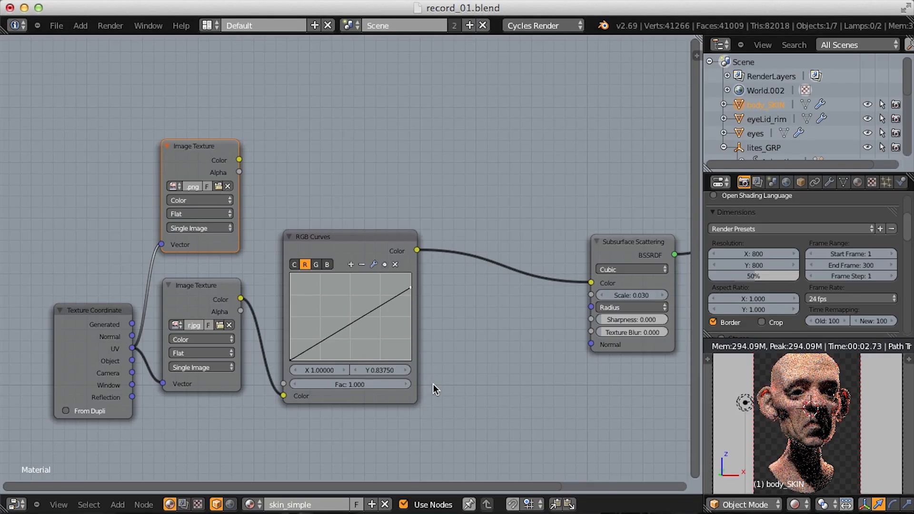
# - Try driving the Subsurface Scattering Scale directly from the SSS_scale.png texture's Color output, and disconnect that link
pyautogui.moveTo(366, 210); pyautogui.dragTo(406, 238, button='middle')
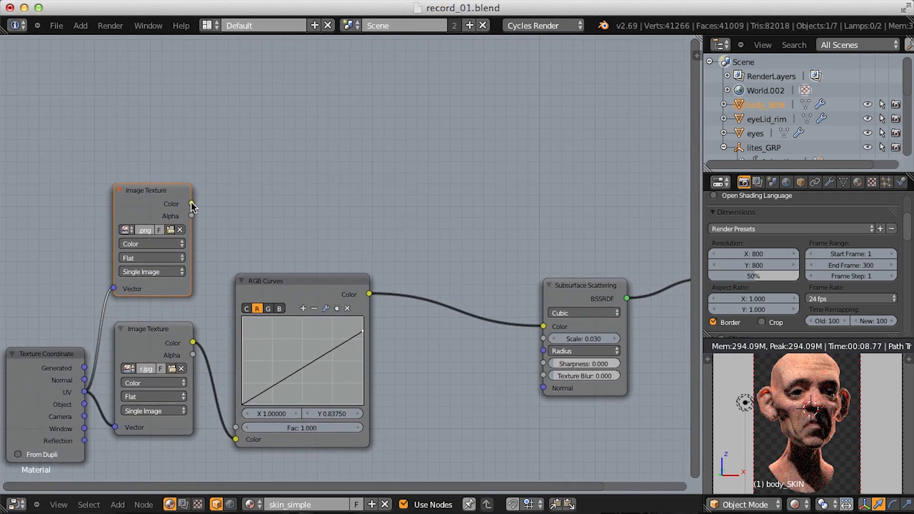
pyautogui.moveTo(192, 204); pyautogui.dragTo(543, 339)
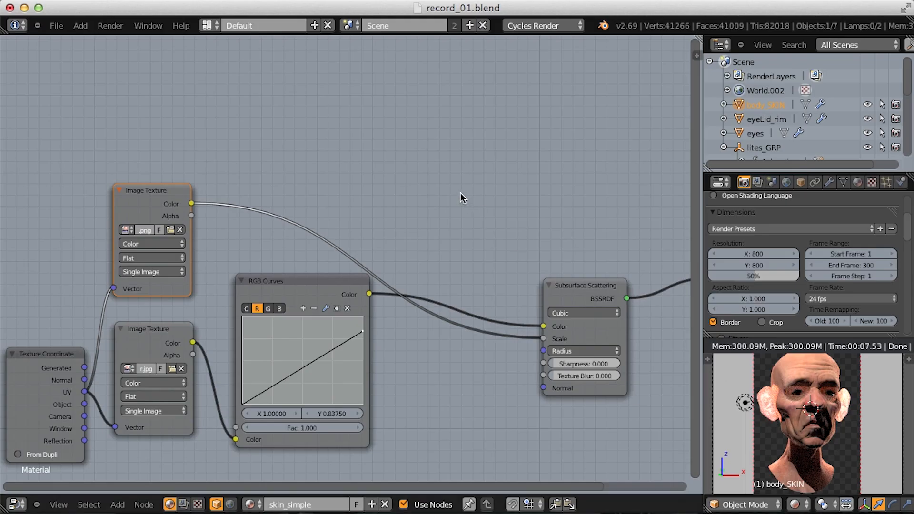
pyautogui.moveTo(543, 338); pyautogui.dragTo(447, 238)
# - Add a MixRGB node above the RGB Curves node, beside the SSS_scale.png texture
pyautogui.hotkey('shift', 'a')
pyautogui.moveTo(450, 235)
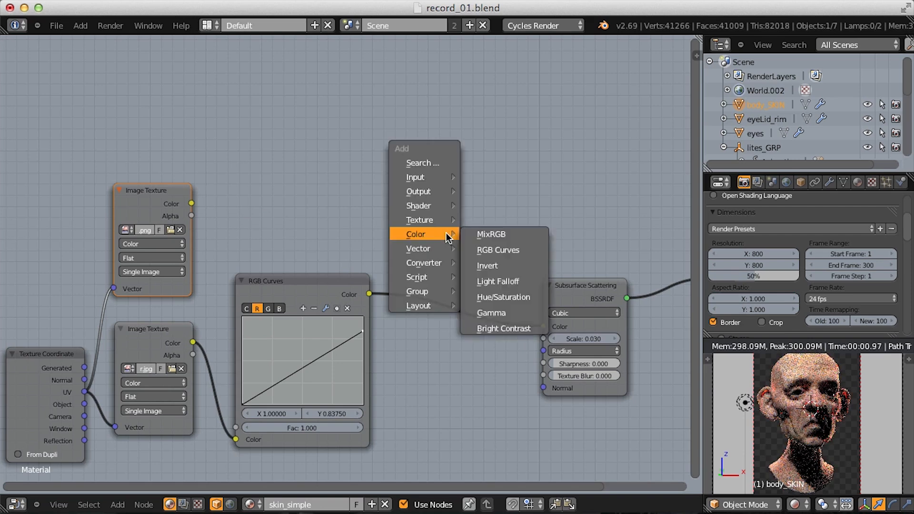
pyautogui.click(511, 236)
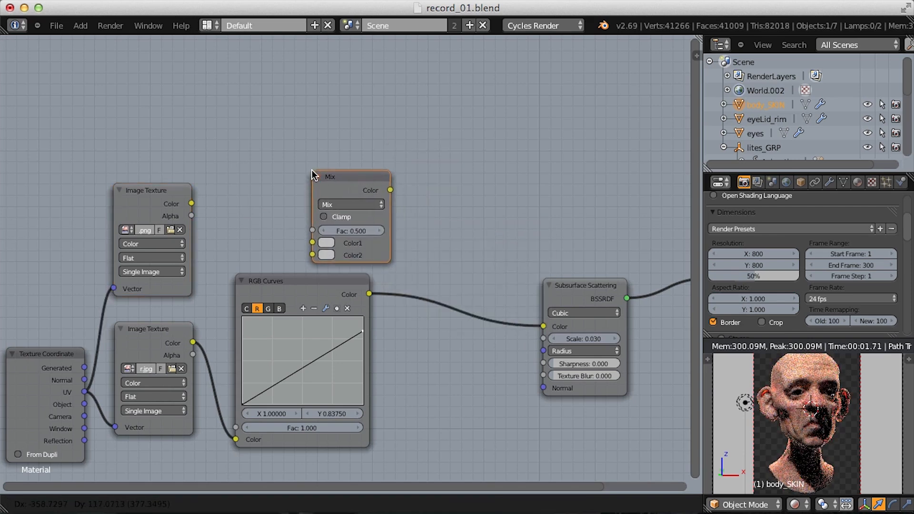
pyautogui.click(312, 170)
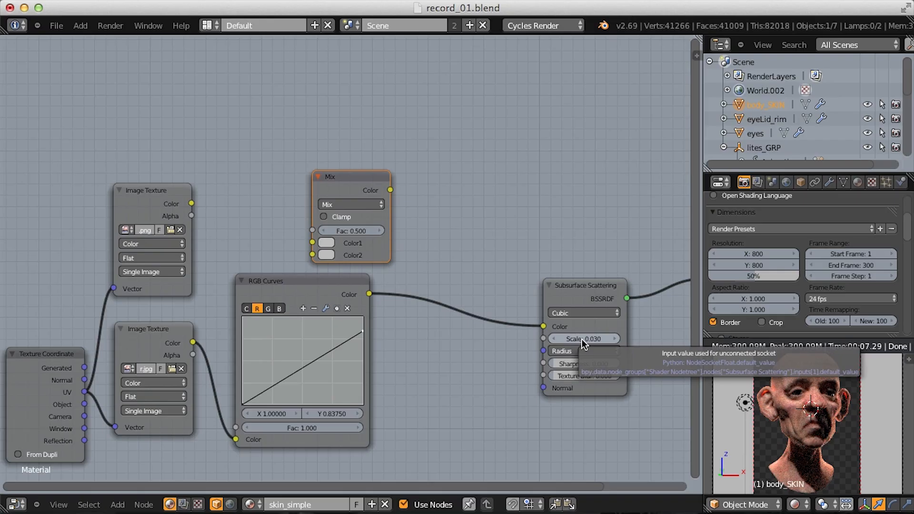
# - Set the Mix node's Color1 to an HSV value (V) of 0.03 and its blend mode to Add
pyautogui.click(327, 243)
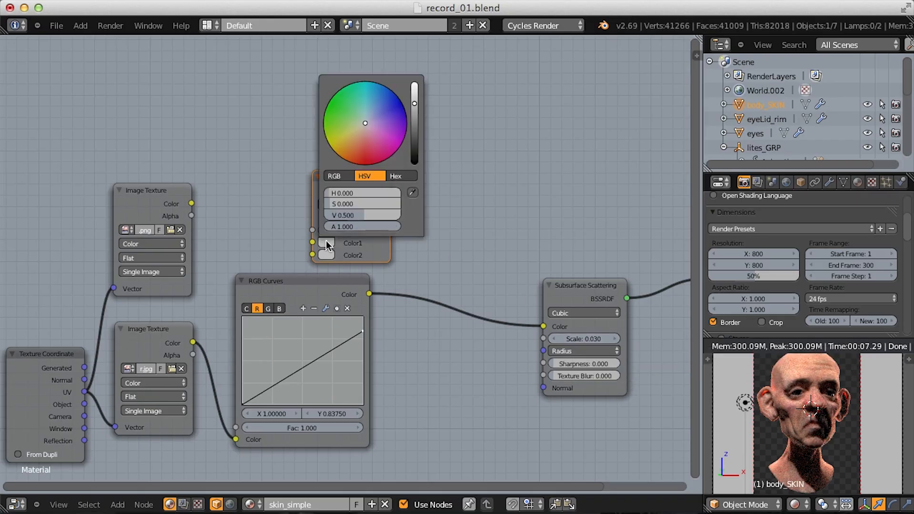
pyautogui.click(351, 216)
pyautogui.write('0.03')
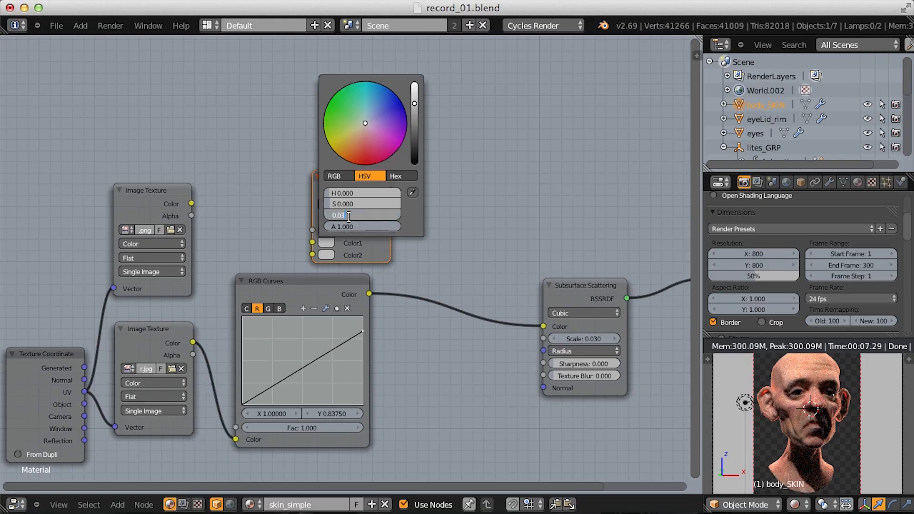
pyautogui.press('Return')
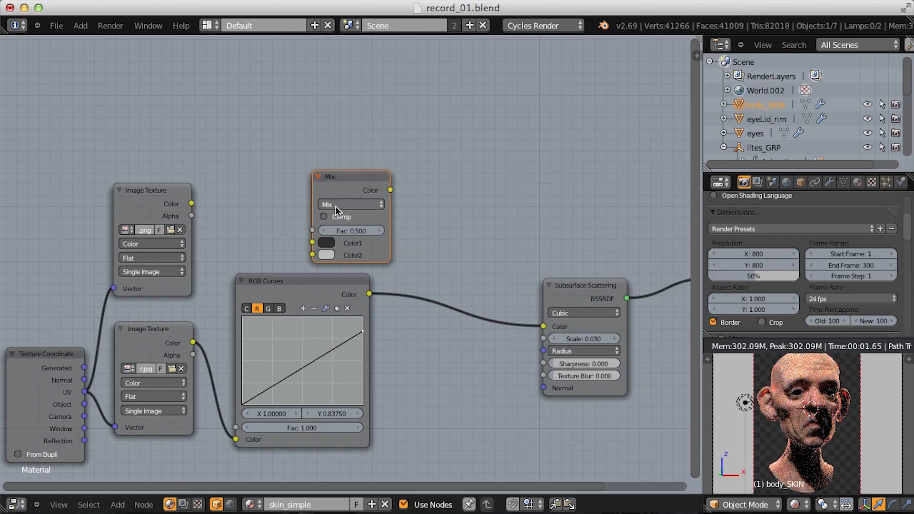
pyautogui.click(335, 206)
pyautogui.click(335, 228)
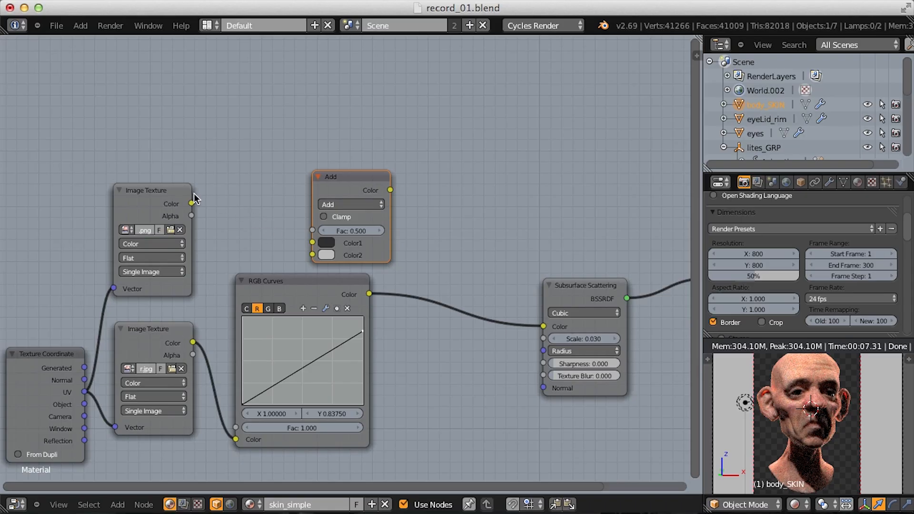
# - Connect the SSS_scale.png Color output to the Add node's Color2, and the Add node's output to the Subsurface Scattering Scale
pyautogui.moveTo(192, 203); pyautogui.dragTo(311, 256)
pyautogui.moveTo(430, 219); pyautogui.dragTo(444, 233, button='middle')
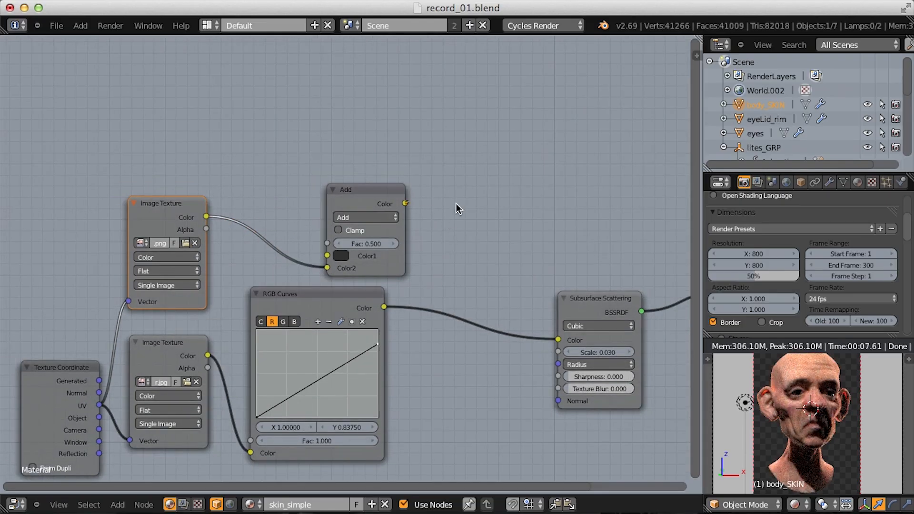
pyautogui.moveTo(405, 203); pyautogui.dragTo(557, 353)
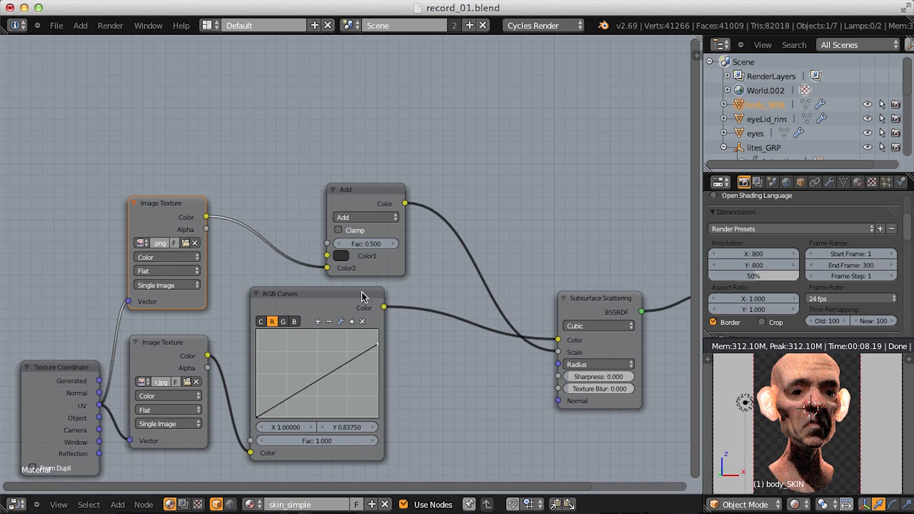
# - Set the Add node's Fac to 0.1
pyautogui.scroll(2, 373, 232)
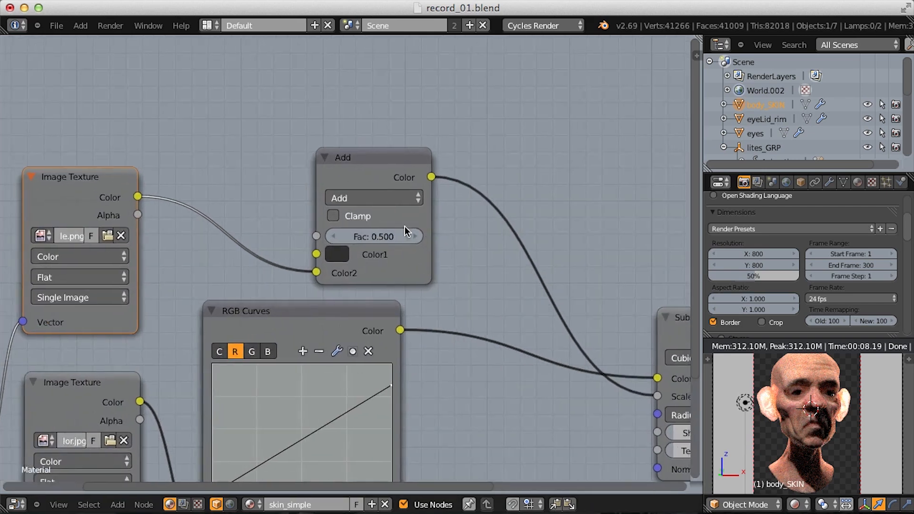
pyautogui.moveTo(404, 228); pyautogui.dragTo(287, 227, button='middle')
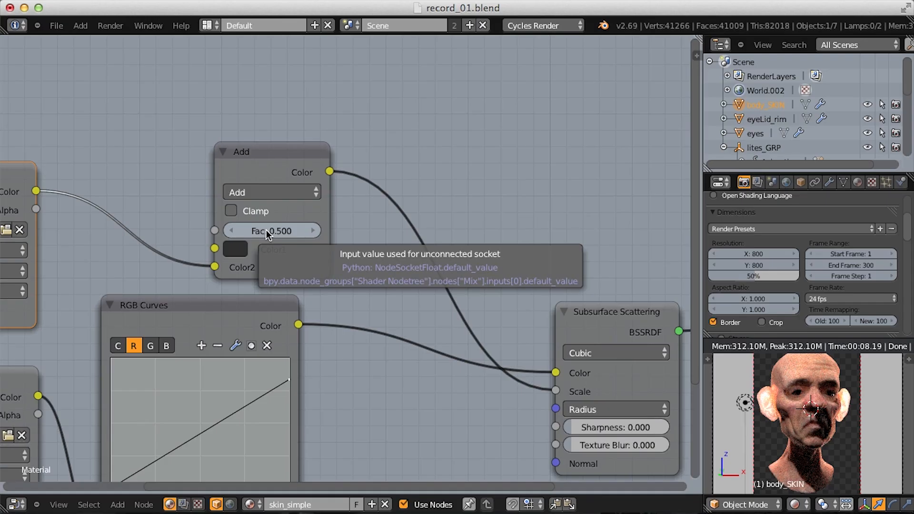
pyautogui.click(271, 231)
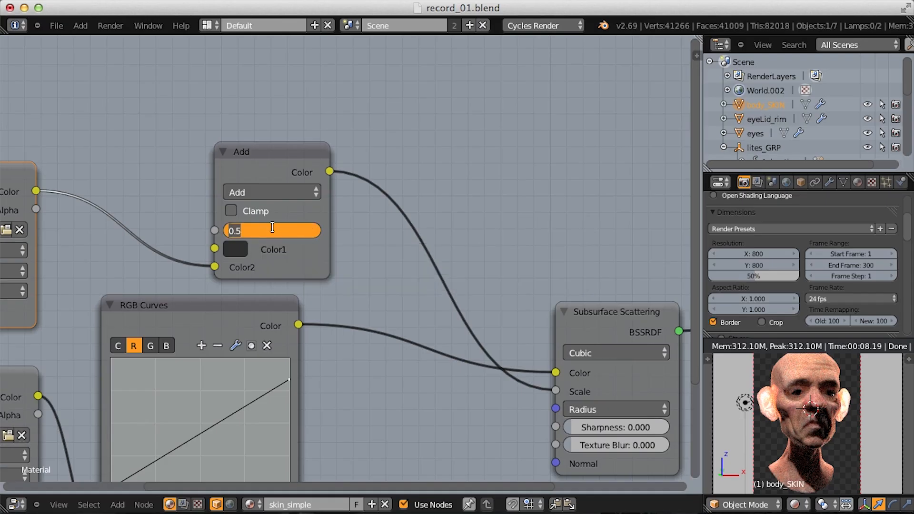
pyautogui.press('BackSpace')
pyautogui.write('1')
pyautogui.press('Return')
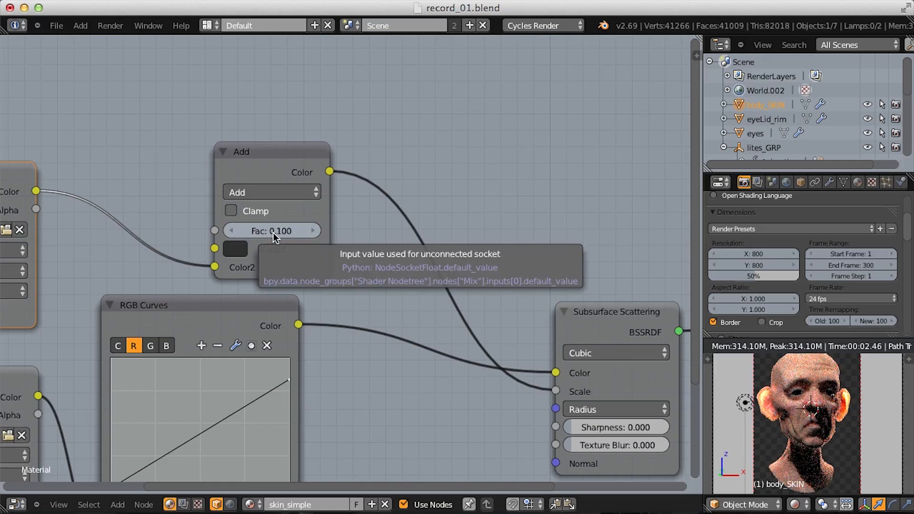
# - Set the Add node's Fac to 0.02
pyautogui.click(272, 233)
pyautogui.write('0.02')
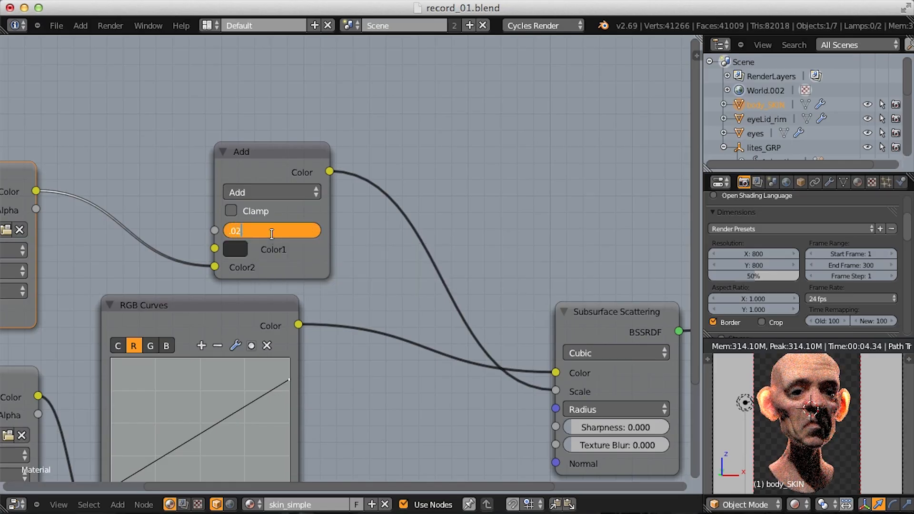
pyautogui.press('Return')
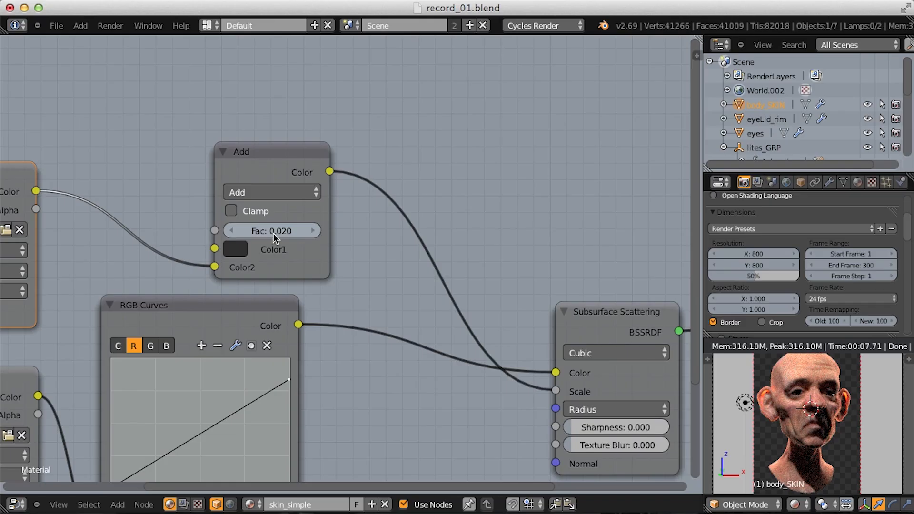
# - Switch the node editor area to a 3D View, and in Layer Management hide layer REN_A and show layer REN_B
pyautogui.scroll(-1, 433, 195)
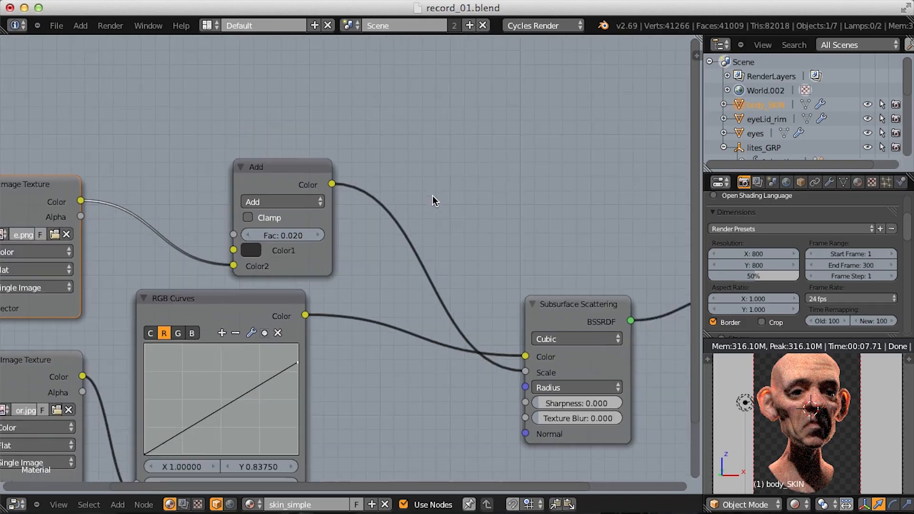
pyautogui.click(15, 504)
pyautogui.hotkey('shift', 'F5')
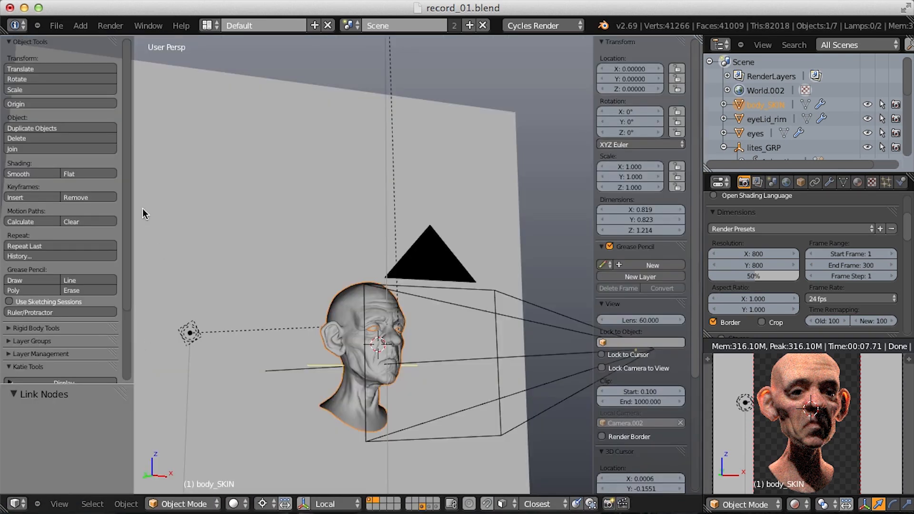
pyautogui.scroll(-5, 127, 214)
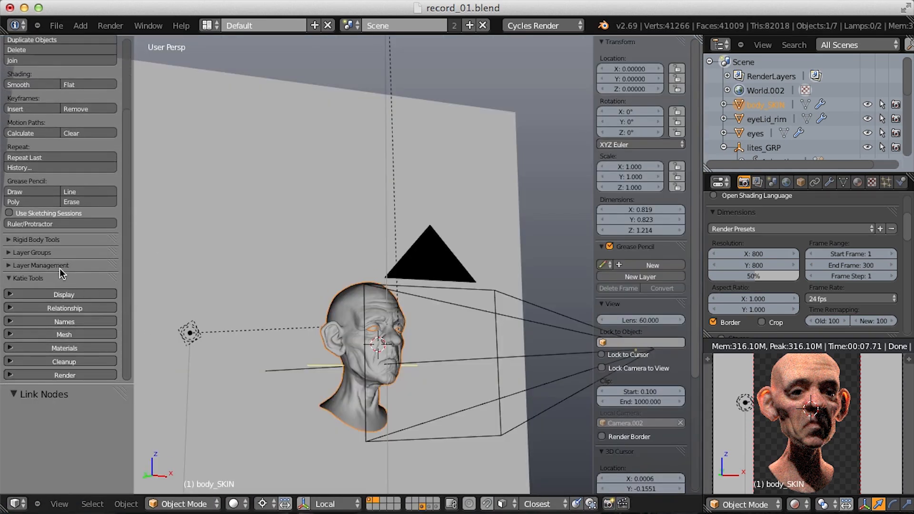
pyautogui.click(59, 266)
pyautogui.click(9, 241)
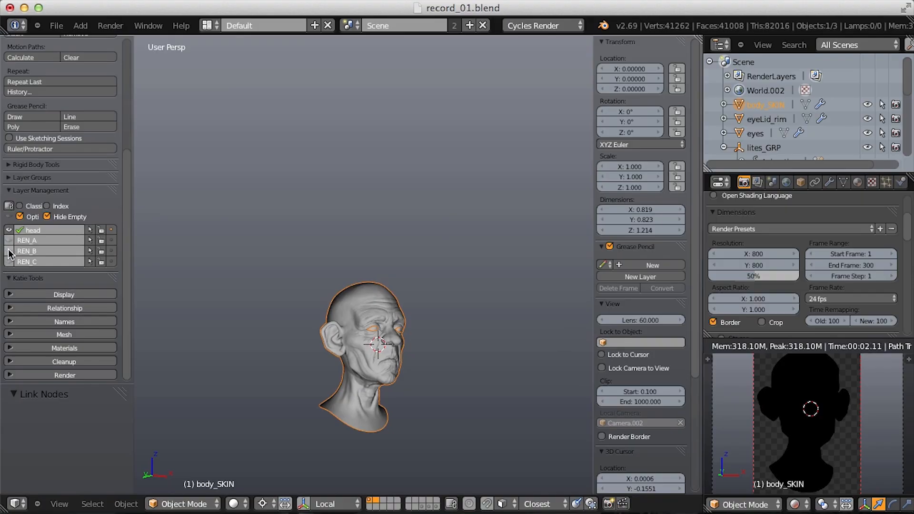
pyautogui.click(8, 252)
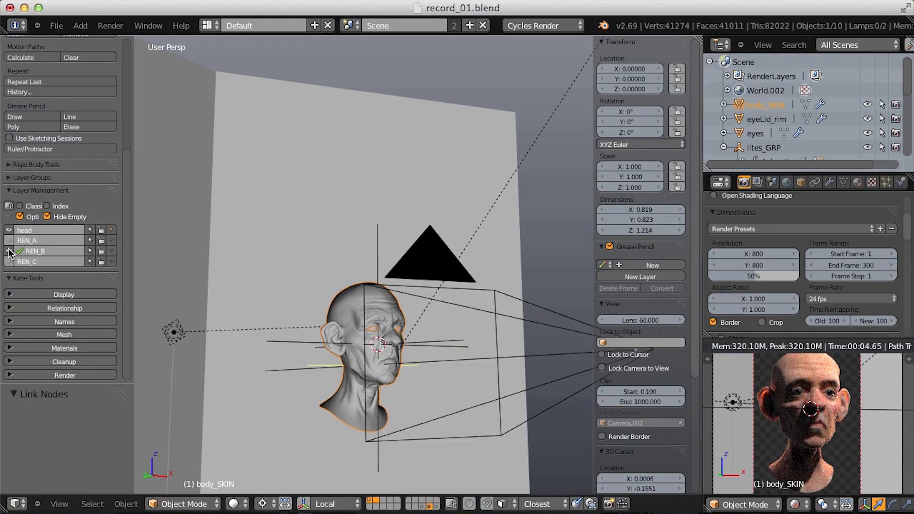
# - Preview the head with the REN_C lighting layer instead of REN_B, and return to REN_B as the only visible lighting layer
pyautogui.click(9, 262)
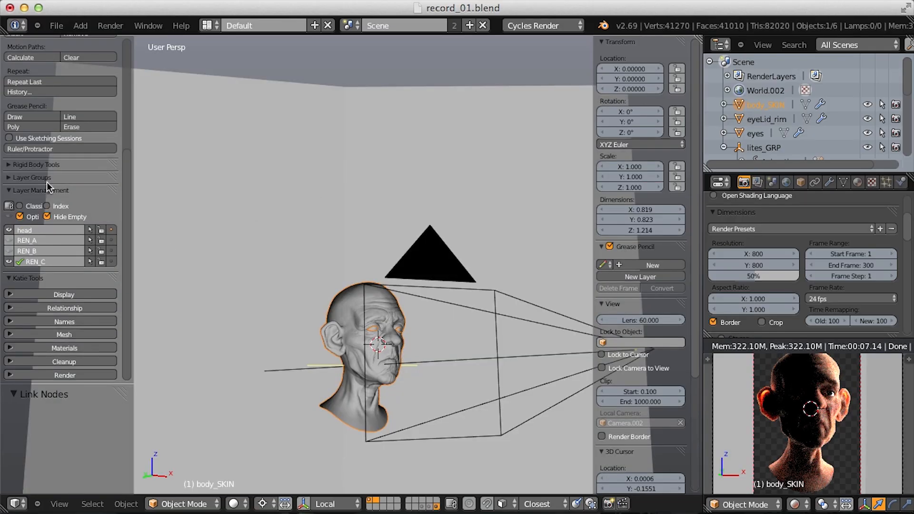
pyautogui.keyDown('shift'); pyautogui.click(9, 251); pyautogui.keyUp('shift')
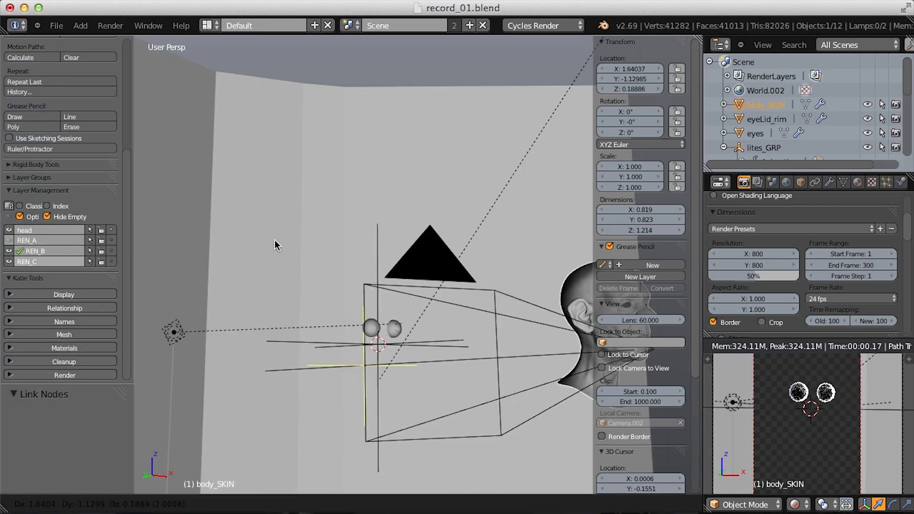
pyautogui.press('Escape')
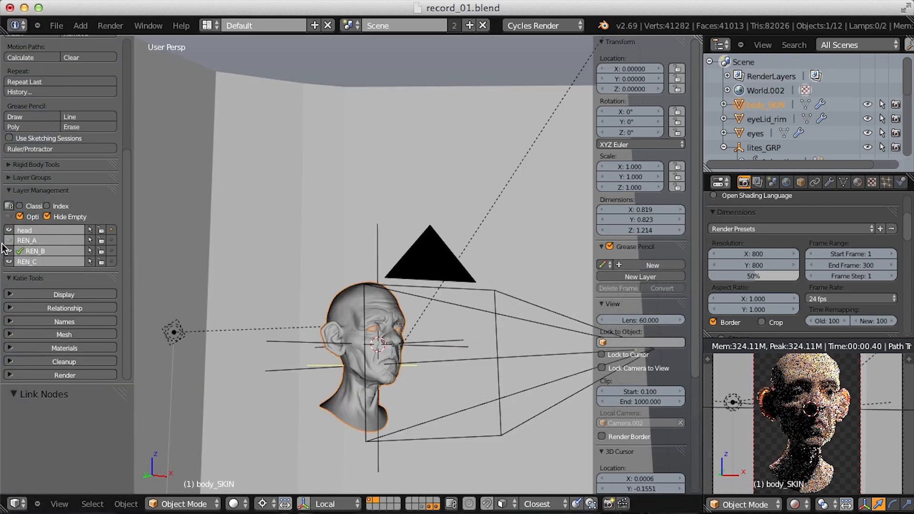
pyautogui.click(9, 262)
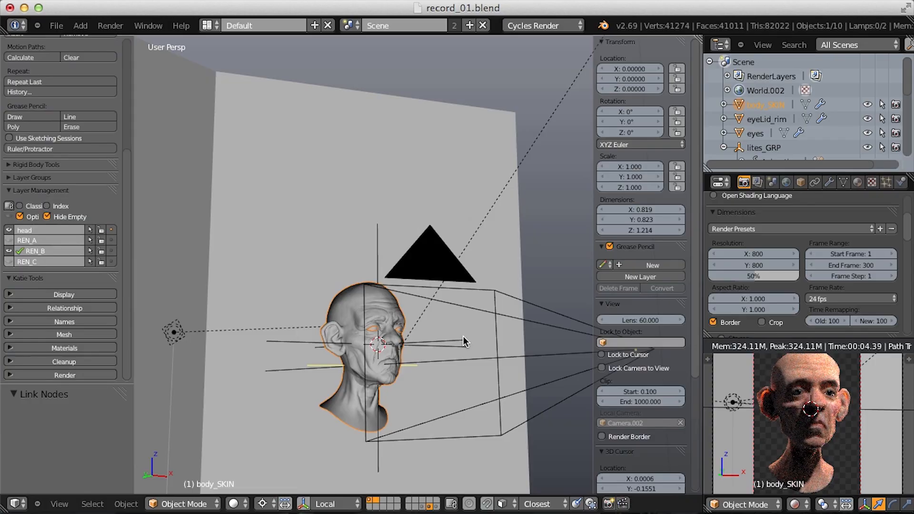
# - Return the area to the Node Editor and spread out the RGB Curves, Add, Subsurface Scattering and Material Output nodes
pyautogui.click(17, 504)
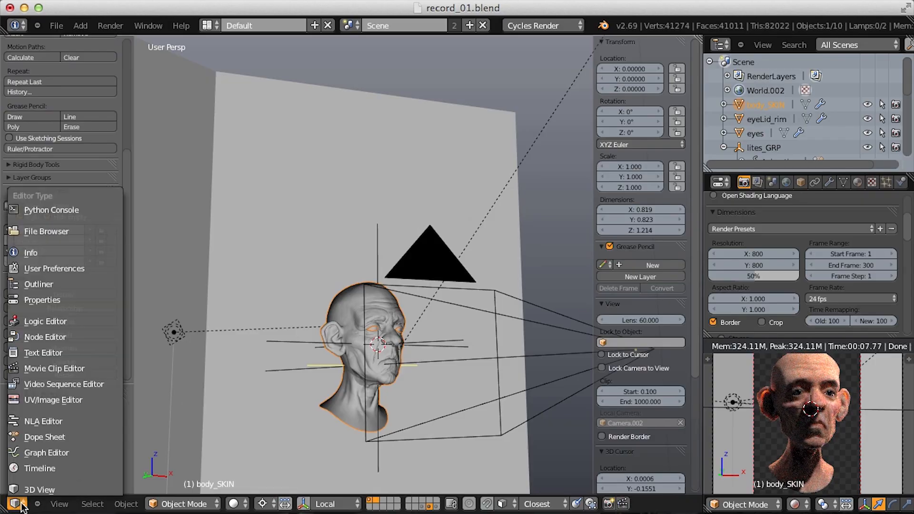
pyautogui.click(46, 336)
pyautogui.scroll(-4, 486, 268)
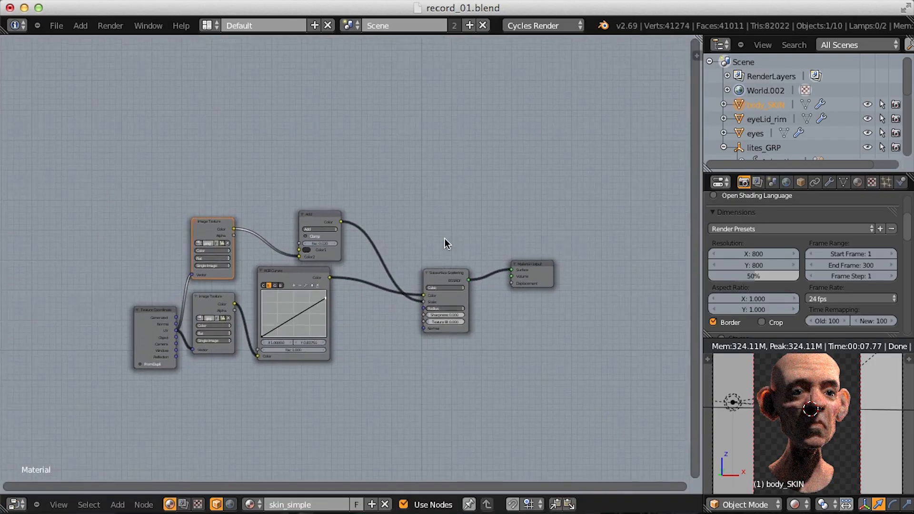
pyautogui.keyDown('ctrl'); pyautogui.moveTo(453, 222); pyautogui.dragTo(450, 246, button='middle'); pyautogui.keyUp('ctrl')
pyautogui.click(480, 245)
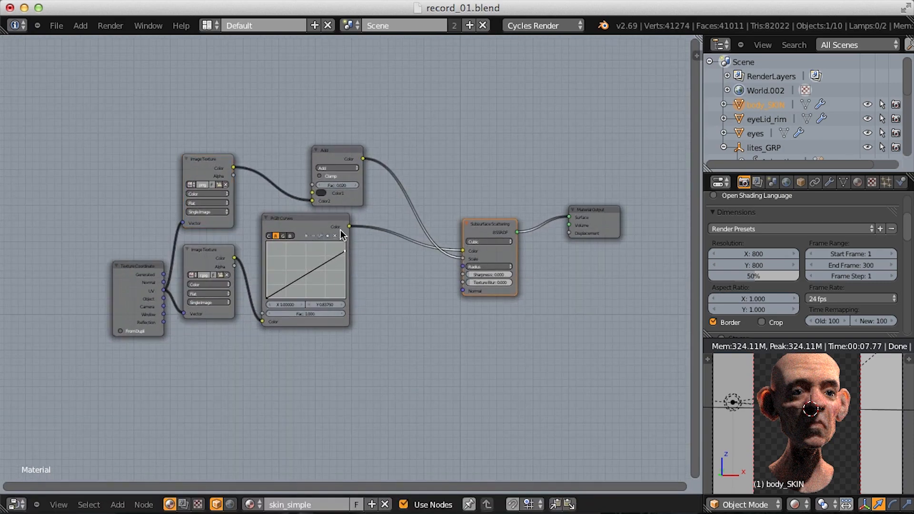
pyautogui.moveTo(319, 226); pyautogui.dragTo(390, 255)
pyautogui.moveTo(338, 151); pyautogui.dragTo(335, 137)
pyautogui.moveTo(614, 219); pyautogui.dragTo(648, 262)
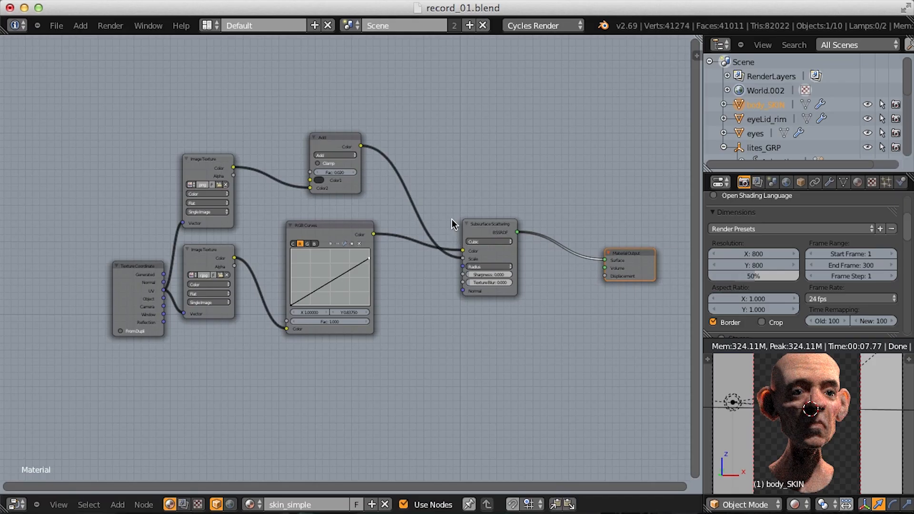
# - Add a Glossy BSDF node below the Subsurface Scattering node
pyautogui.hotkey('shift', 'a')
pyautogui.moveTo(299, 160)
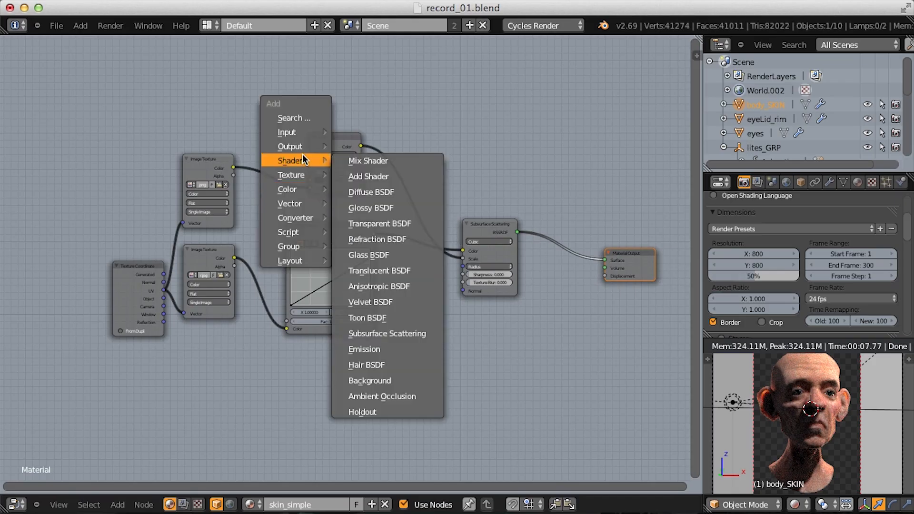
pyautogui.click(382, 207)
pyautogui.click(399, 368)
pyautogui.scroll(5, 414, 357)
pyautogui.moveTo(432, 346); pyautogui.dragTo(345, 263, button='middle')
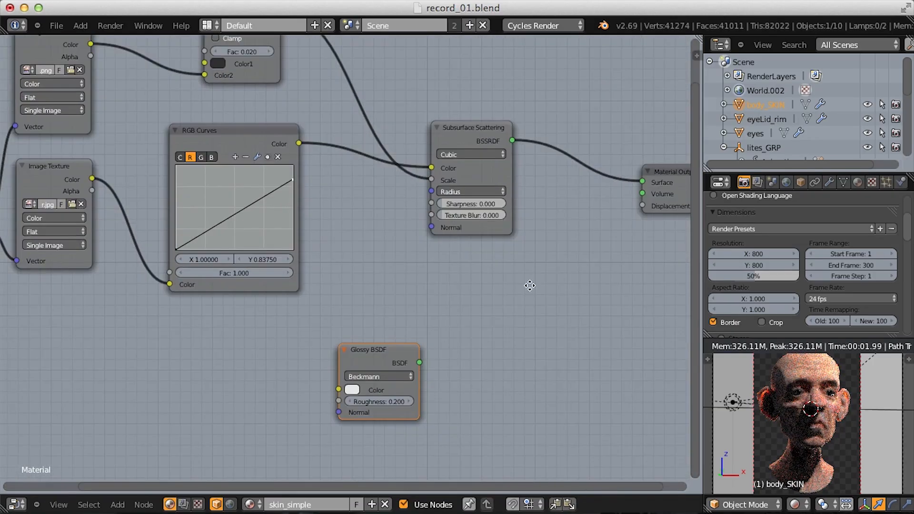
# - Insert a Mix Shader between Subsurface Scattering and Material Output, and connect the Glossy BSDF to its second Shader input
pyautogui.hotkey('shift', 'a')
pyautogui.moveTo(528, 284)
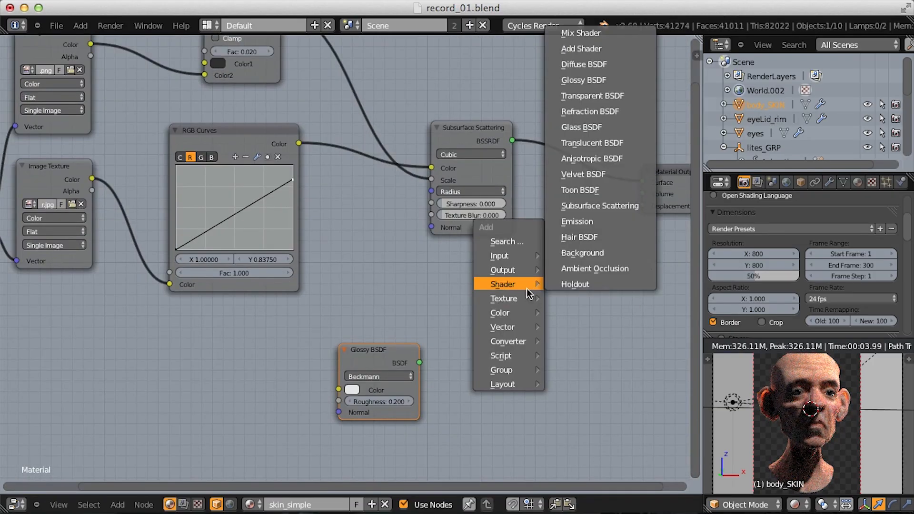
pyautogui.click(580, 34)
pyautogui.click(547, 145)
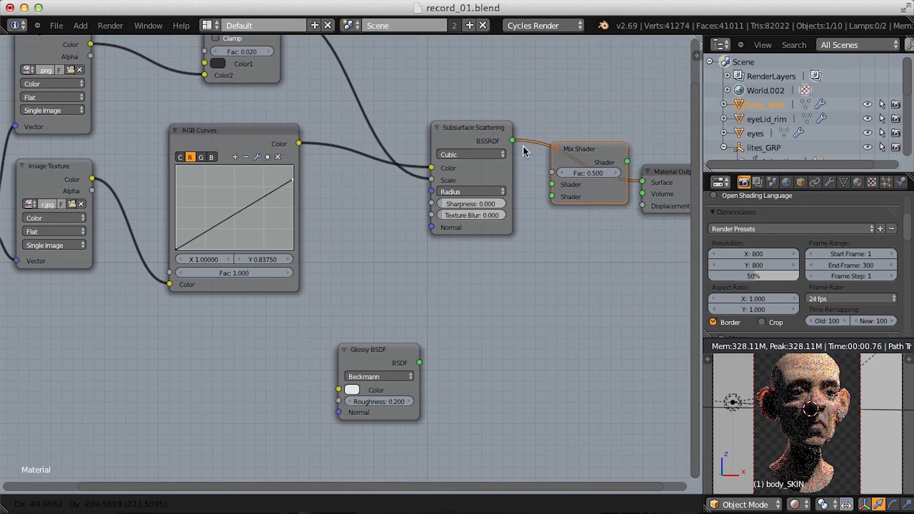
pyautogui.moveTo(522, 149); pyautogui.dragTo(492, 189, button='middle')
pyautogui.moveTo(383, 410); pyautogui.dragTo(523, 237)
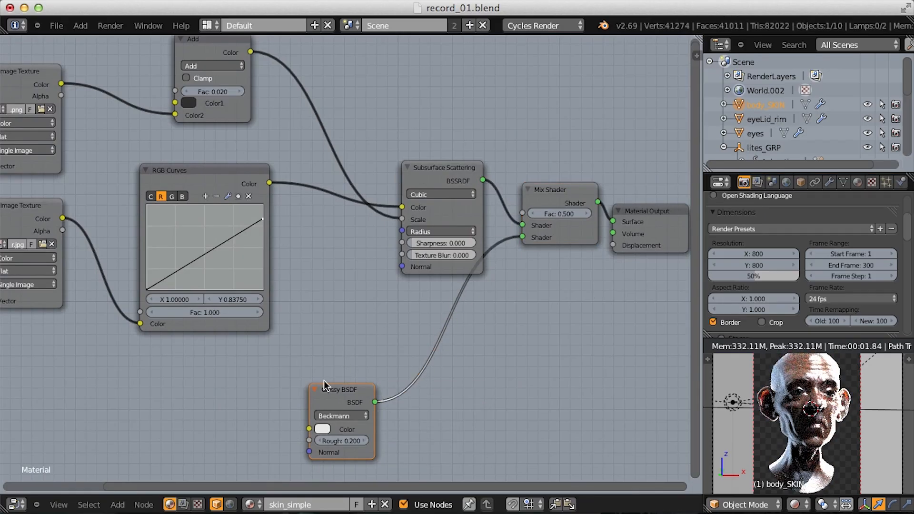
# - Rearrange the Glossy BSDF, Mix Shader and Material Output nodes to leave more space between them
pyautogui.moveTo(362, 384); pyautogui.dragTo(423, 364)
pyautogui.moveTo(593, 258); pyautogui.dragTo(517, 280, button='middle')
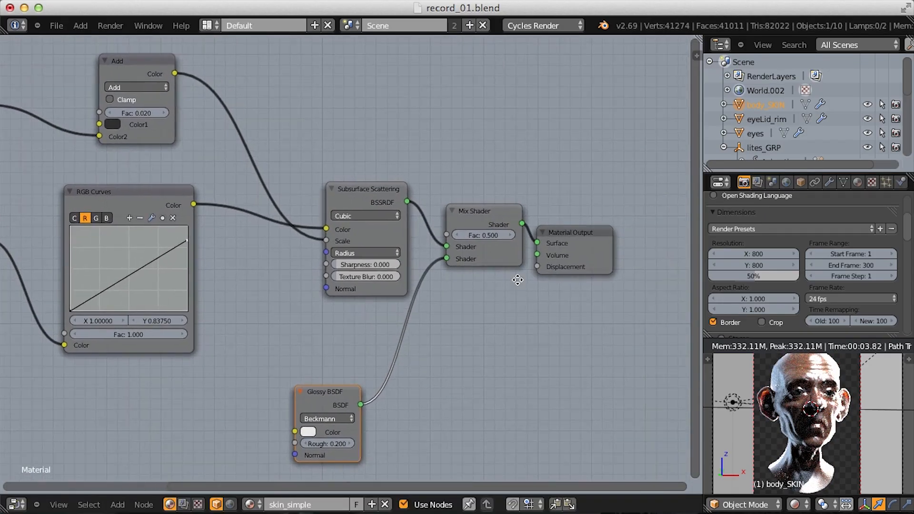
pyautogui.moveTo(592, 262); pyautogui.dragTo(637, 267)
pyautogui.moveTo(486, 227); pyautogui.dragTo(498, 244)
pyautogui.moveTo(343, 358); pyautogui.dragTo(362, 322, button='middle')
pyautogui.moveTo(361, 361); pyautogui.dragTo(398, 365)
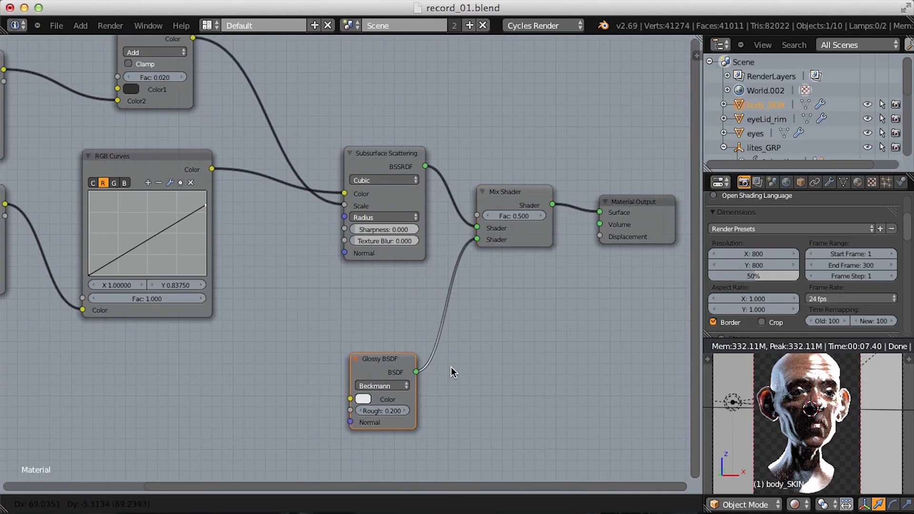
pyautogui.moveTo(416, 370); pyautogui.dragTo(450, 367, button='middle')
pyautogui.keyDown('ctrl'); pyautogui.moveTo(470, 328); pyautogui.dragTo(478, 293, button='middle'); pyautogui.keyUp('ctrl')
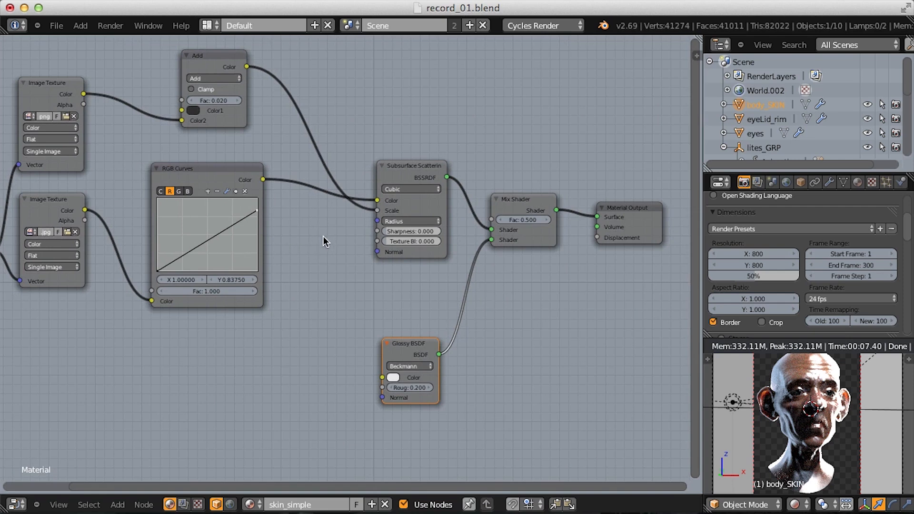
# - Add a Layer Weight node below the RGB Curves node
pyautogui.moveTo(320, 299); pyautogui.dragTo(374, 279, button='middle')
pyautogui.hotkey('shift', 'a')
pyautogui.moveTo(370, 257)
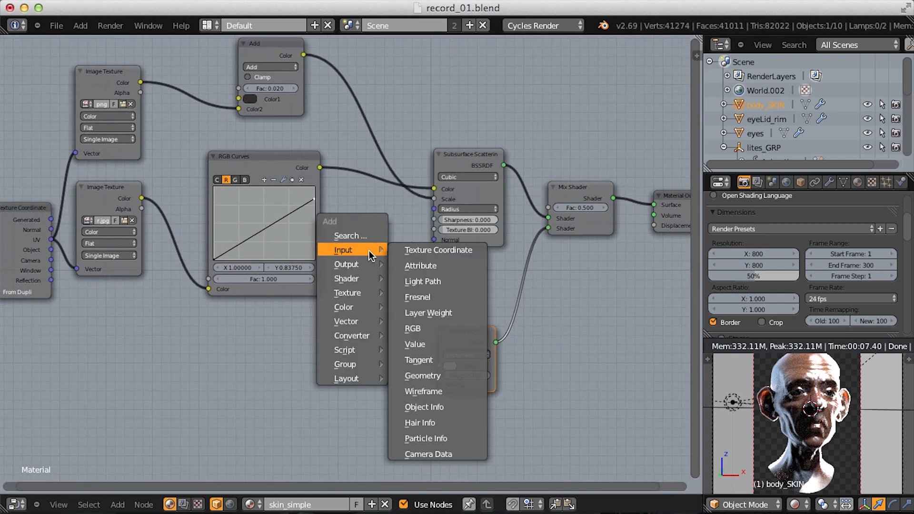
pyautogui.click(423, 313)
pyautogui.click(172, 360)
# - Add a ColorRamp node between Layer Weight and Glossy BSDF, and connect the Layer Weight Facing output to its Fac
pyautogui.hotkey('shift', 'a')
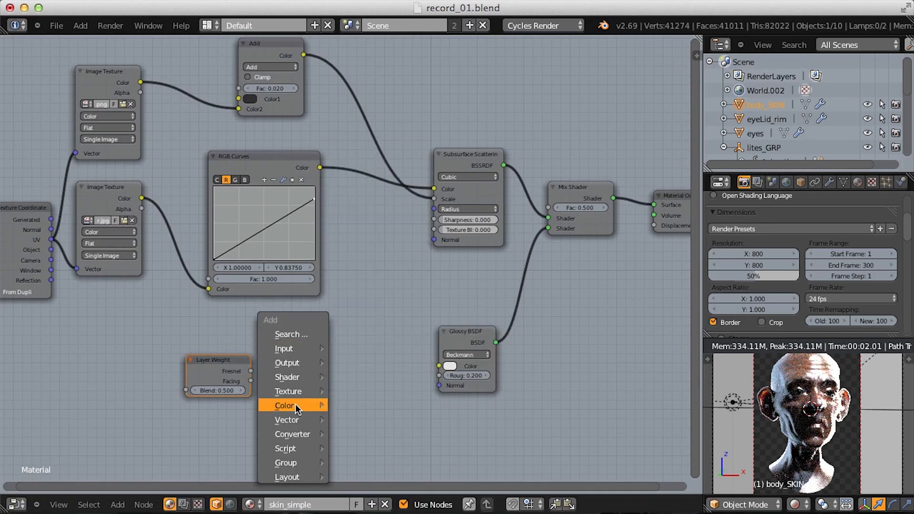
pyautogui.moveTo(304, 418)
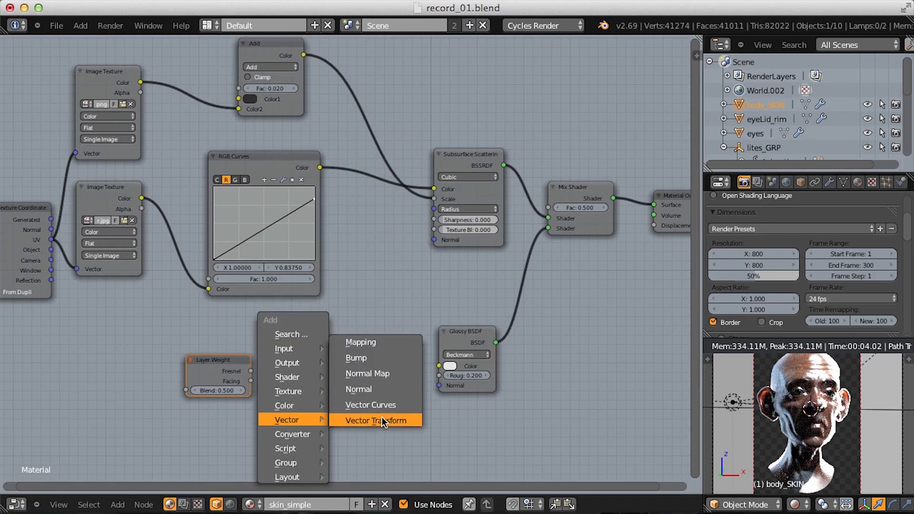
pyautogui.moveTo(307, 435)
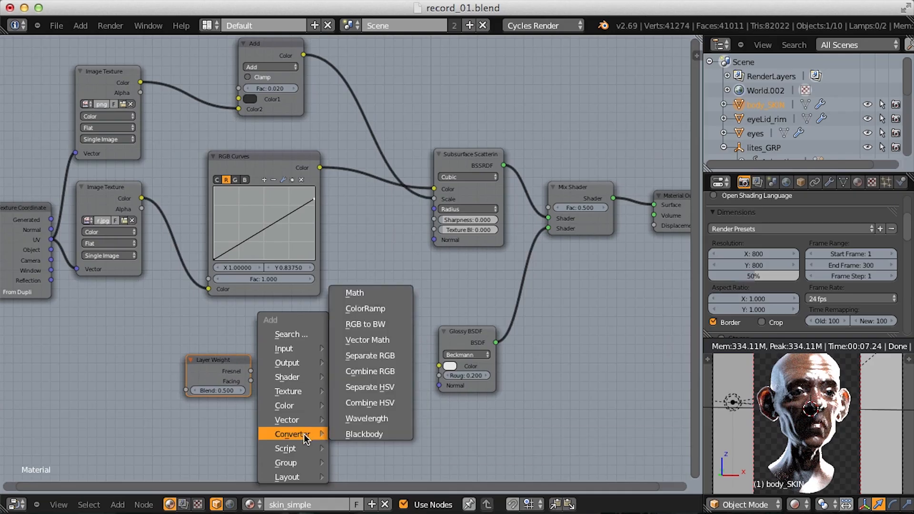
pyautogui.click(373, 309)
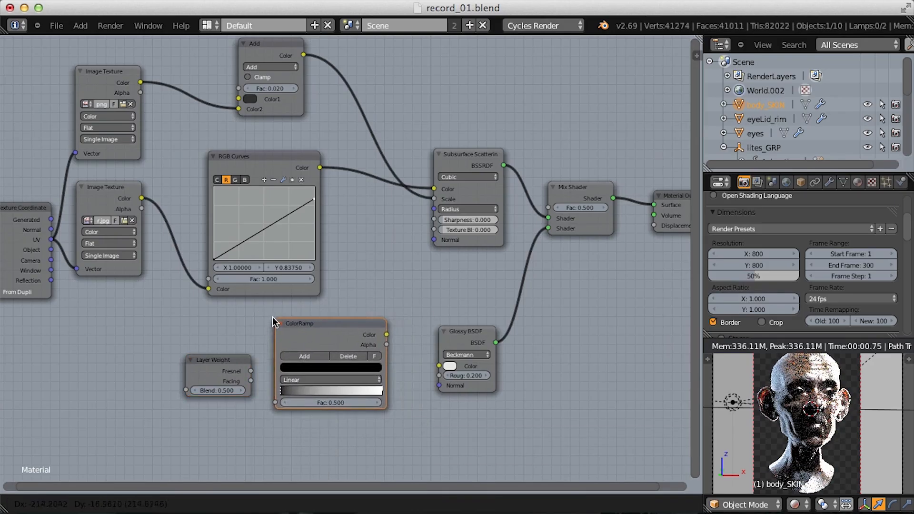
pyautogui.click(268, 314)
pyautogui.scroll(7, 316, 343)
pyautogui.moveTo(289, 320); pyautogui.dragTo(299, 297, button='middle')
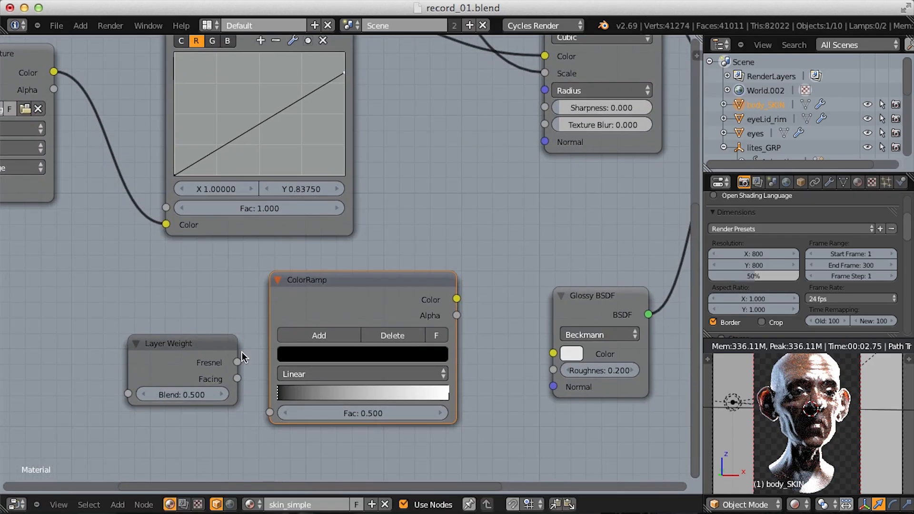
pyautogui.moveTo(254, 404); pyautogui.dragTo(269, 412)
# - Add an Emission shader node to the right of the Glossy BSDF
pyautogui.moveTo(429, 293); pyautogui.dragTo(339, 263, button='middle')
pyautogui.hotkey('shift', 'a')
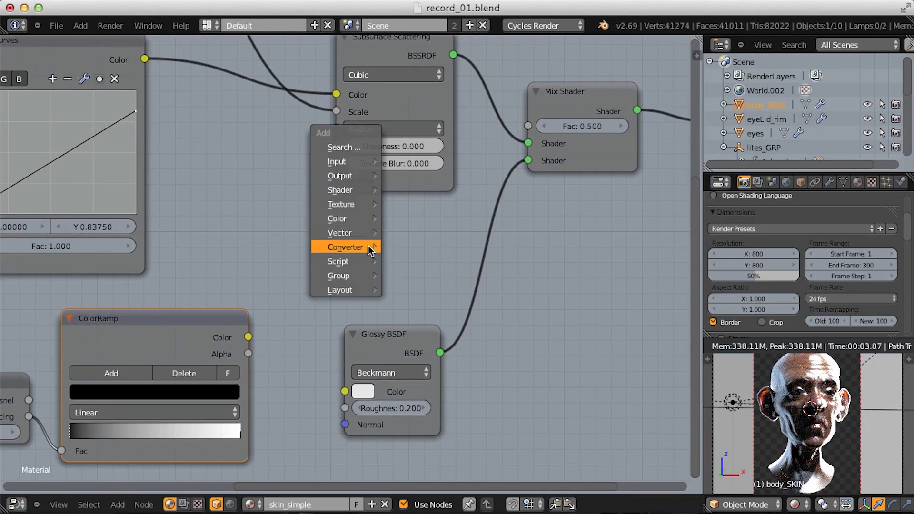
pyautogui.moveTo(368, 247)
pyautogui.moveTo(355, 190)
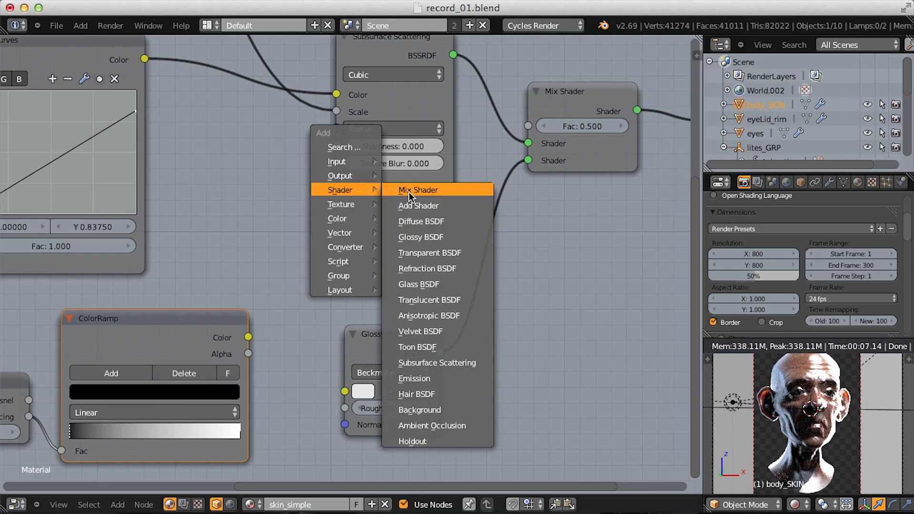
pyautogui.click(426, 377)
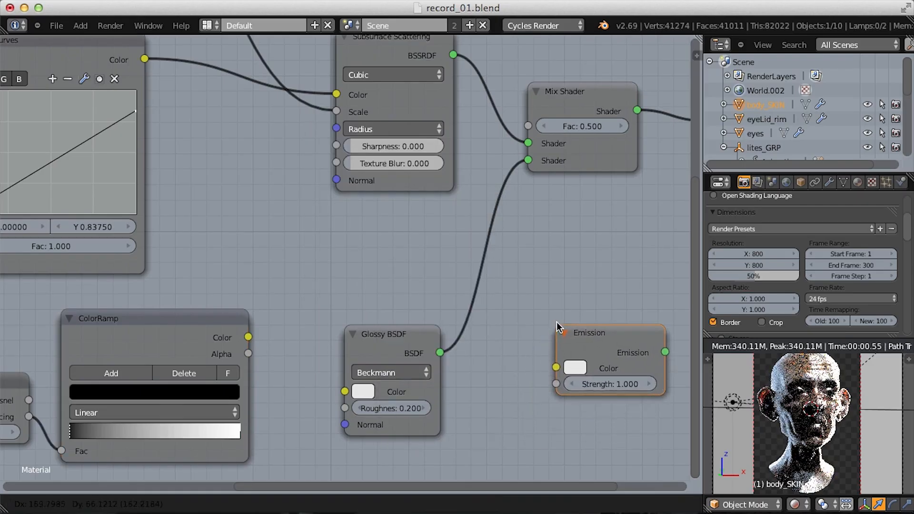
pyautogui.click(556, 322)
# - Connect the ColorRamp Color output to the Emission Color, and the Emission output to the Material Output Surface
pyautogui.scroll(-3, 470, 293)
pyautogui.moveTo(456, 294); pyautogui.dragTo(123, 335, button='middle')
pyautogui.moveTo(111, 338); pyautogui.dragTo(359, 358)
pyautogui.moveTo(448, 348); pyautogui.dragTo(383, 390, button='middle')
pyautogui.moveTo(383, 390); pyautogui.dragTo(414, 205)
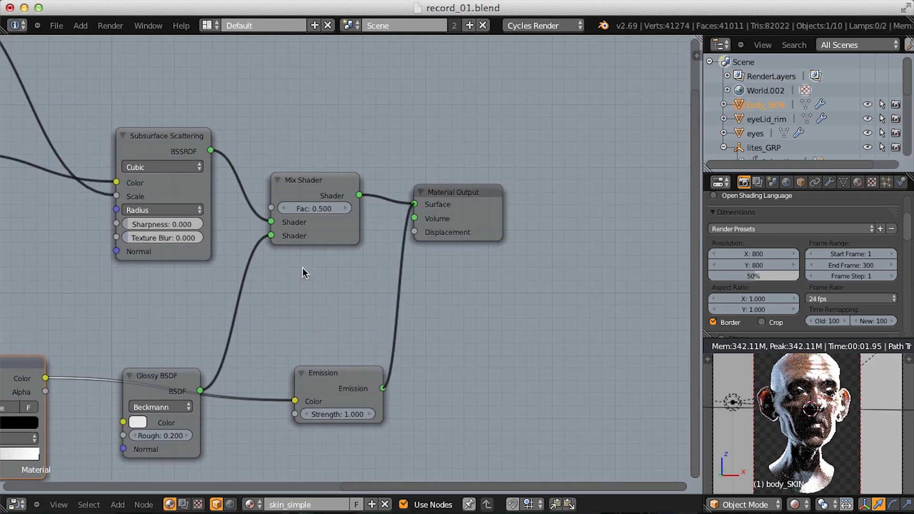
# - Set the ColorRamp interpolation to B-Spline, slide its black stop to about three quarters of the ramp and its white stop slightly inward
pyautogui.moveTo(160, 280); pyautogui.dragTo(381, 228, button='middle')
pyautogui.scroll(2, 381, 228)
pyautogui.moveTo(253, 280); pyautogui.dragTo(364, 242, button='middle')
pyautogui.click(225, 376)
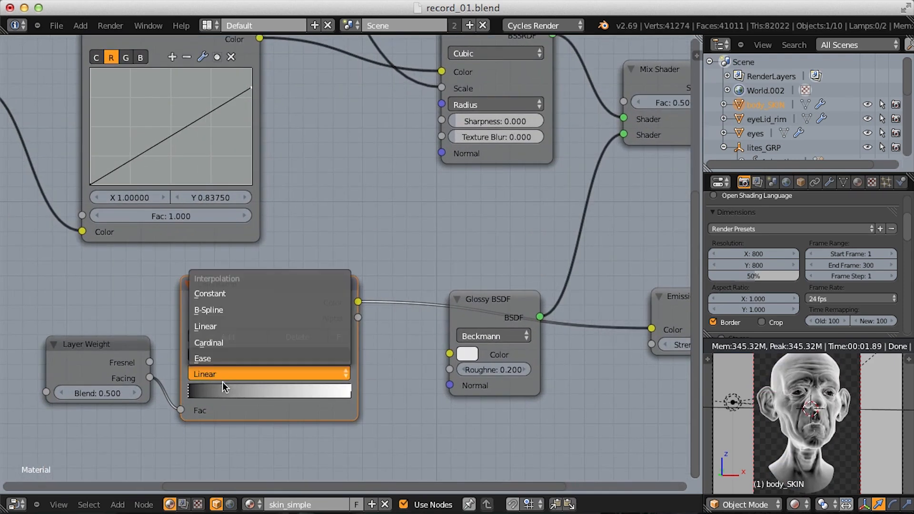
pyautogui.click(228, 308)
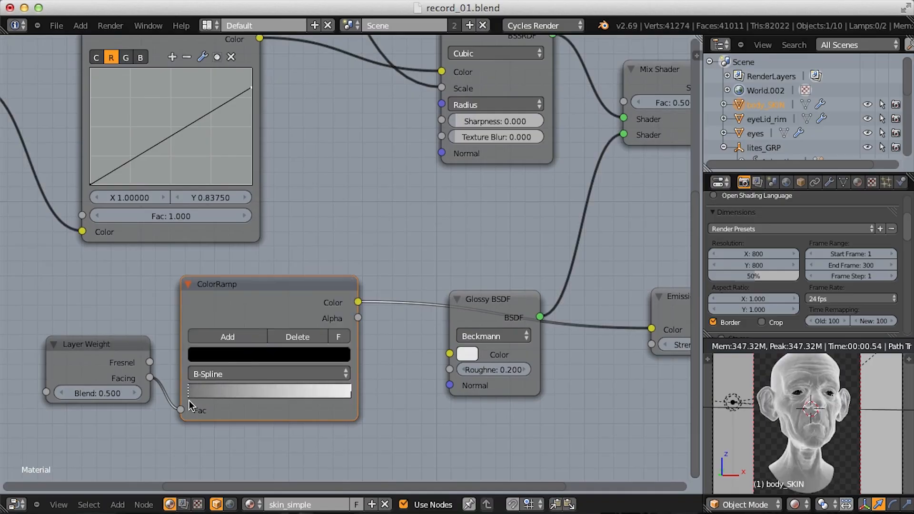
pyautogui.moveTo(190, 396); pyautogui.dragTo(341, 396)
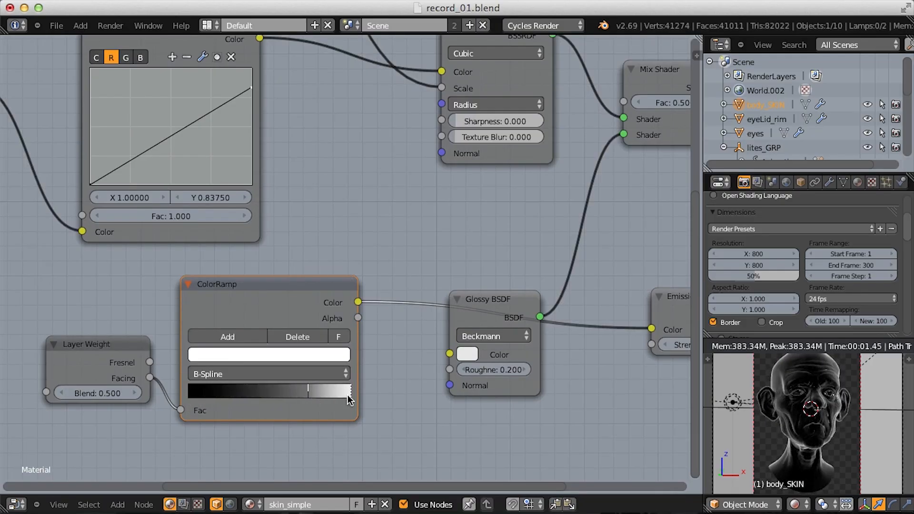
pyautogui.scroll(-5, 475, 260)
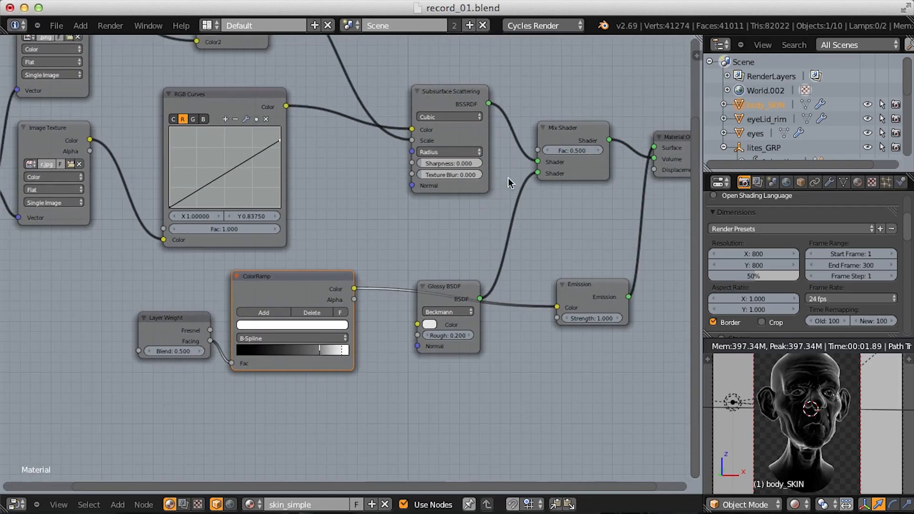
# - Connect the ColorRamp Color output to the Mix Shader Fac, and leave only the Mix Shader feeding the Material Output Surface
pyautogui.moveTo(507, 178); pyautogui.dragTo(334, 266, button='middle')
pyautogui.moveTo(166, 438); pyautogui.dragTo(184, 433)
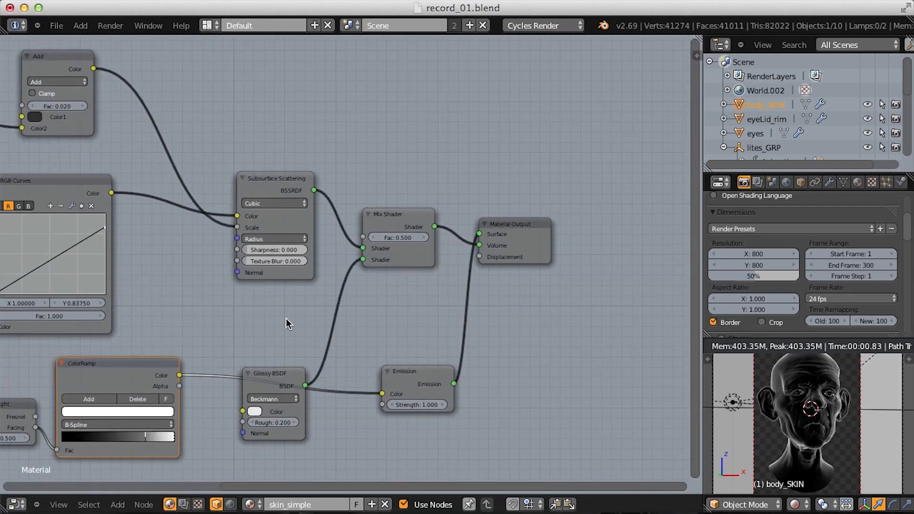
pyautogui.moveTo(251, 325); pyautogui.dragTo(431, 300, button='middle')
pyautogui.moveTo(387, 322); pyautogui.dragTo(309, 381, button='middle')
pyautogui.moveTo(309, 386); pyautogui.dragTo(493, 249)
pyautogui.moveTo(578, 221); pyautogui.dragTo(503, 250, button='middle')
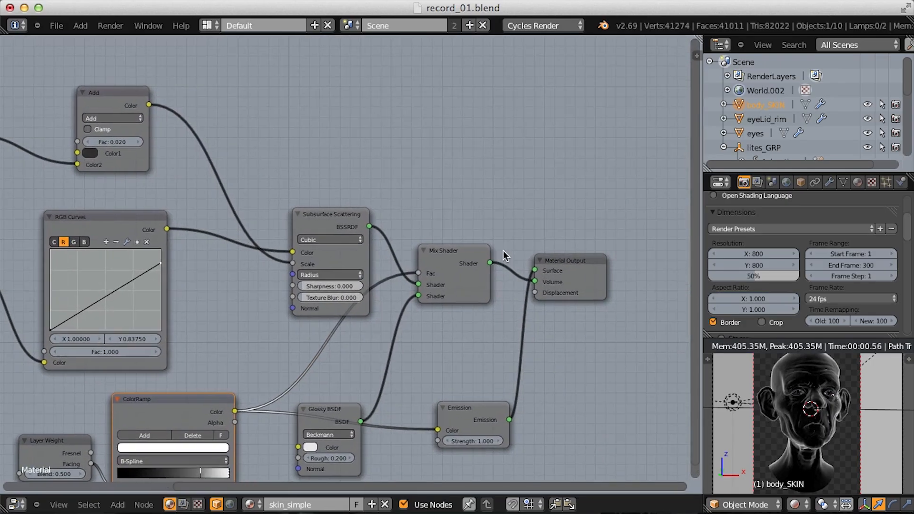
pyautogui.moveTo(535, 280); pyautogui.dragTo(531, 336)
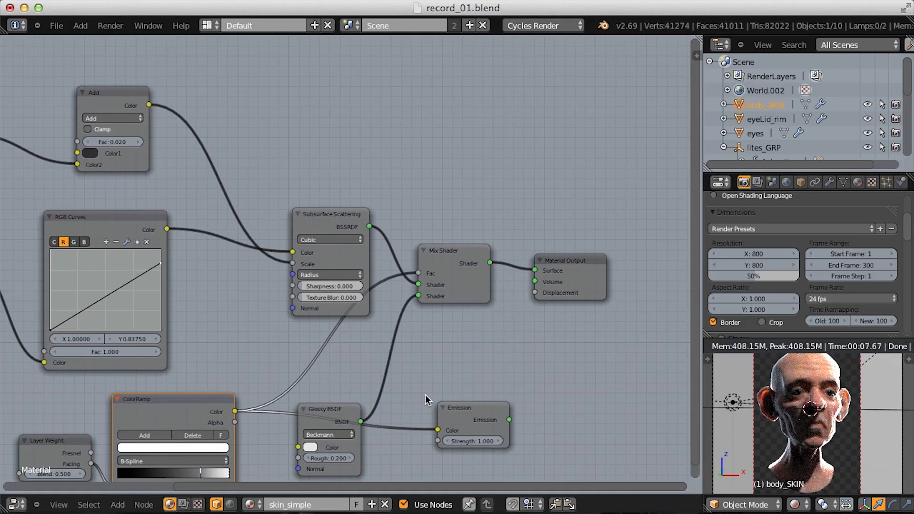
# - Delete the Emission node
pyautogui.moveTo(424, 395); pyautogui.dragTo(484, 301, button='middle')
pyautogui.moveTo(529, 343); pyautogui.dragTo(578, 402)
pyautogui.press('x')
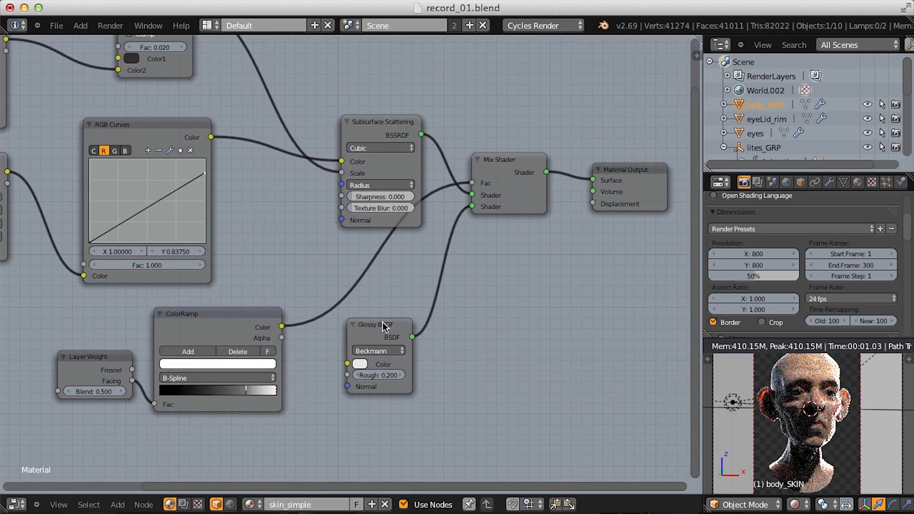
# - Move the Glossy BSDF below the Mix Shader, and shift the Mix Shader and Material Output further right to make room
pyautogui.moveTo(381, 322); pyautogui.dragTo(501, 284)
pyautogui.moveTo(472, 273); pyautogui.dragTo(389, 322, button='middle')
pyautogui.moveTo(493, 310); pyautogui.dragTo(478, 305)
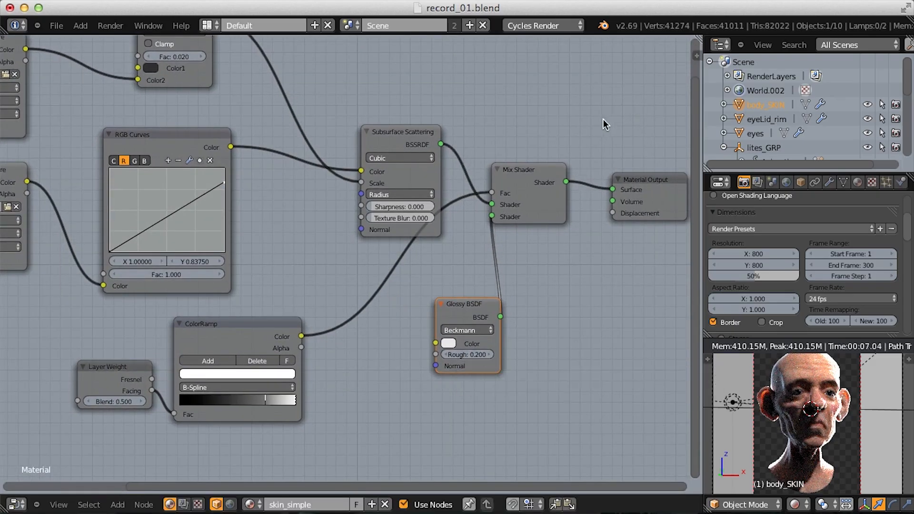
pyautogui.moveTo(547, 176); pyautogui.dragTo(579, 178)
pyautogui.moveTo(658, 181); pyautogui.dragTo(677, 176)
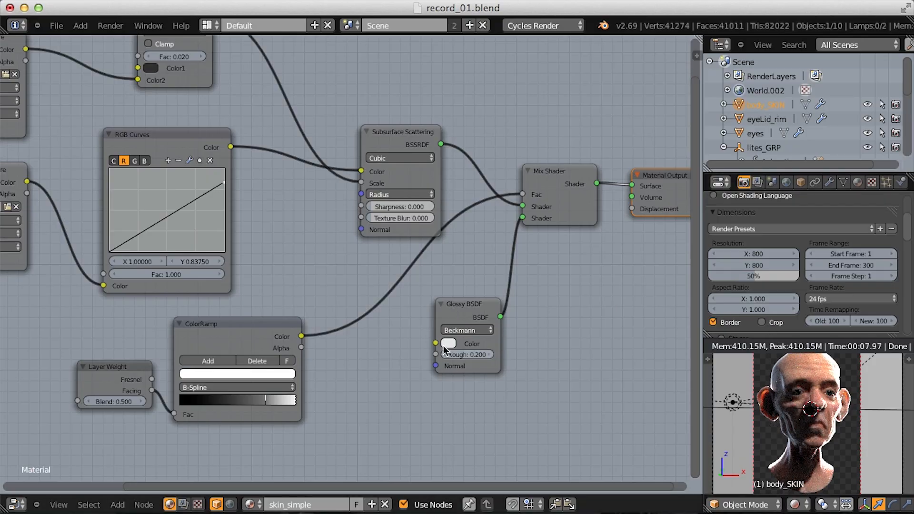
# - Add a MixRGB node between the ColorRamp and the Glossy BSDF, leaving it unconnected
pyautogui.scroll(4, 442, 385)
pyautogui.moveTo(443, 386); pyautogui.dragTo(415, 310, button='middle')
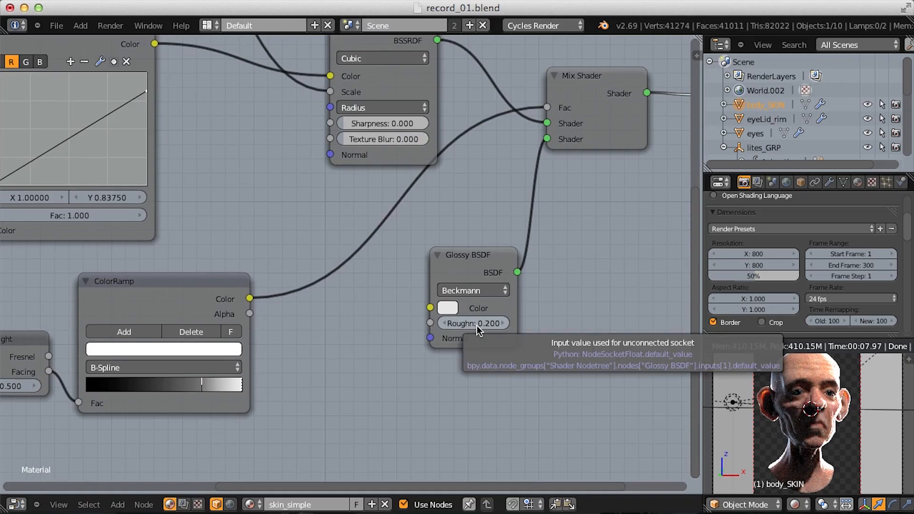
pyautogui.hotkey('shift', 'a')
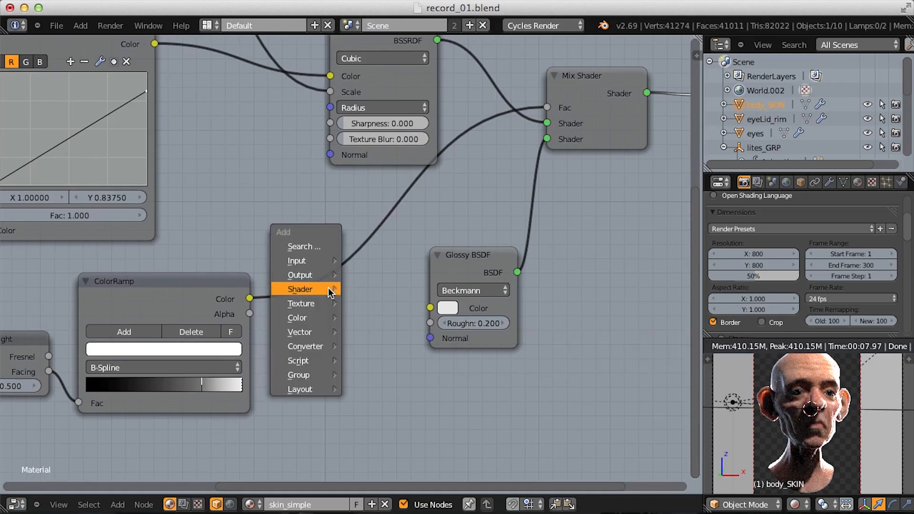
pyautogui.moveTo(314, 290)
pyautogui.moveTo(310, 317)
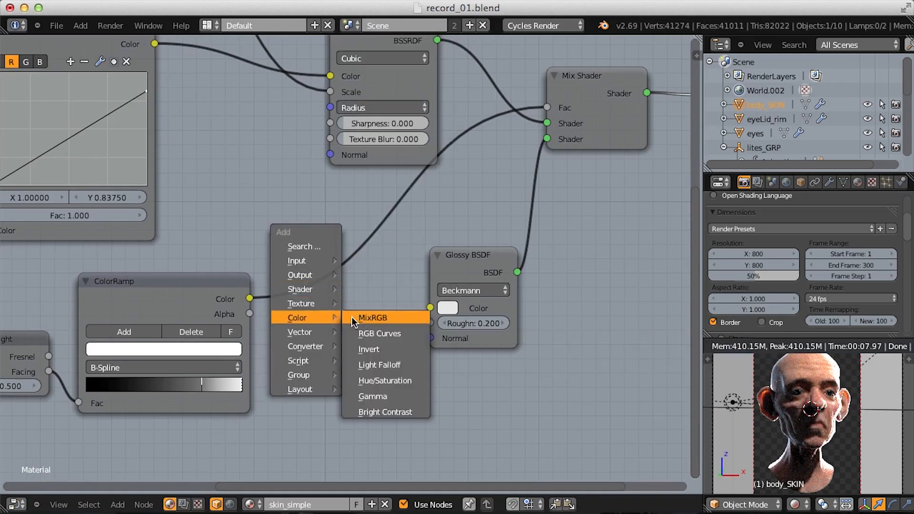
pyautogui.click(352, 318)
pyautogui.click(299, 307)
pyautogui.moveTo(326, 296); pyautogui.dragTo(357, 223, button='middle')
pyautogui.keyDown('ctrl'); pyautogui.moveTo(357, 223); pyautogui.dragTo(360, 284, button='middle'); pyautogui.keyUp('ctrl')
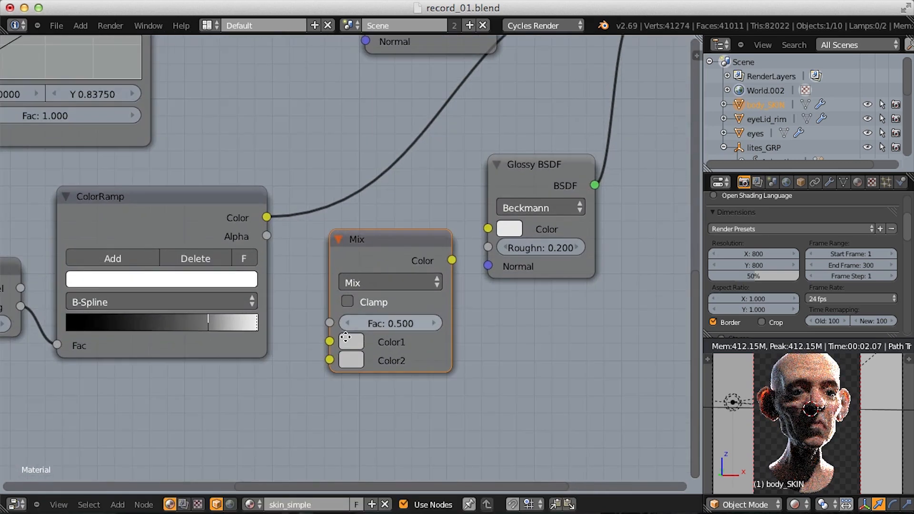
pyautogui.moveTo(363, 342); pyautogui.dragTo(355, 365, button='middle')
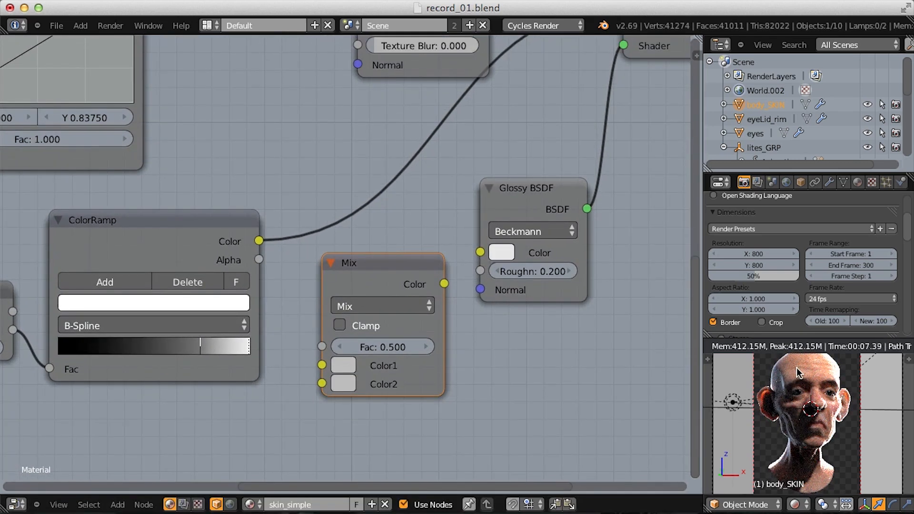
# - Set the Mix node's Color1 to a grey with value 0.3 and its Color2 to value 0.01
pyautogui.click(333, 369)
pyautogui.doubleClick(383, 322)
pyautogui.write('0.5')
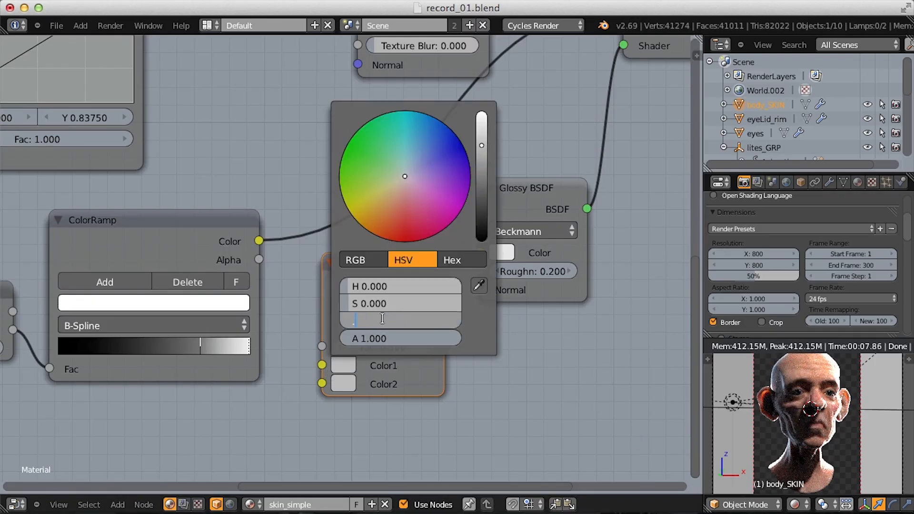
pyautogui.press('Return')
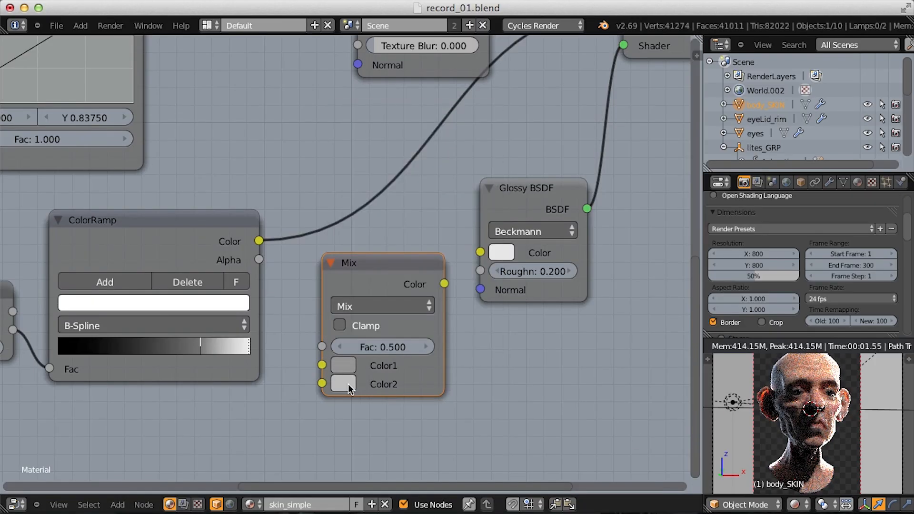
pyautogui.click(348, 384)
pyautogui.doubleClick(392, 339)
pyautogui.write('0.5')
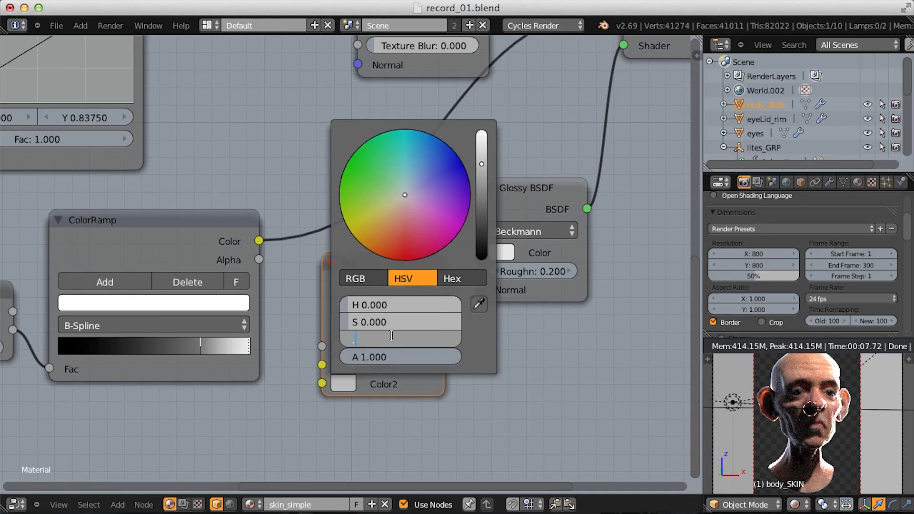
pyautogui.press('Return')
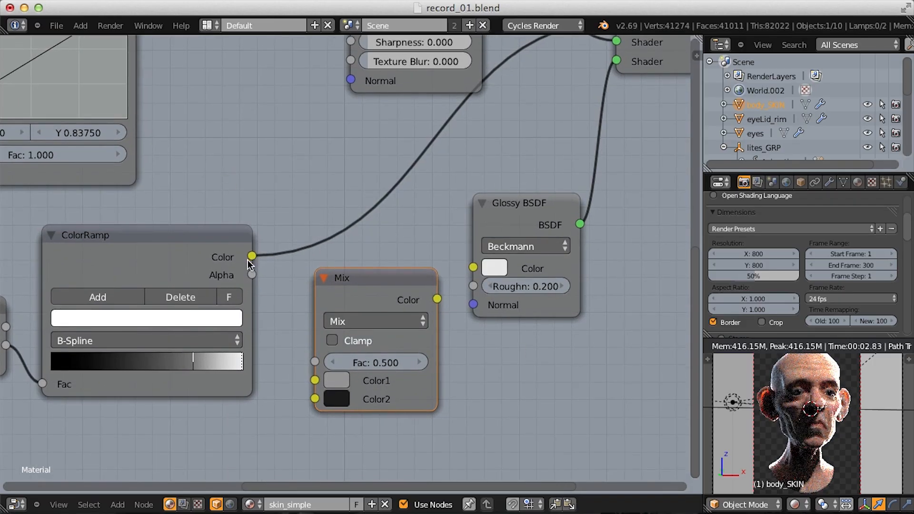
# - Connect the ColorRamp Color output to the Mix node's Fac, and the Mix Color output to the Glossy BSDF Roughness
pyautogui.moveTo(250, 258); pyautogui.dragTo(314, 362)
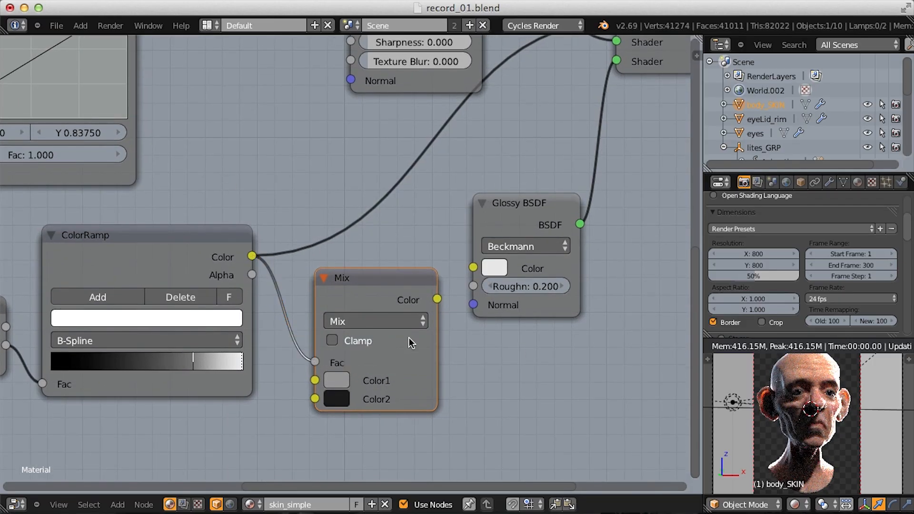
pyautogui.moveTo(437, 299); pyautogui.dragTo(473, 288)
pyautogui.scroll(-3, 471, 288)
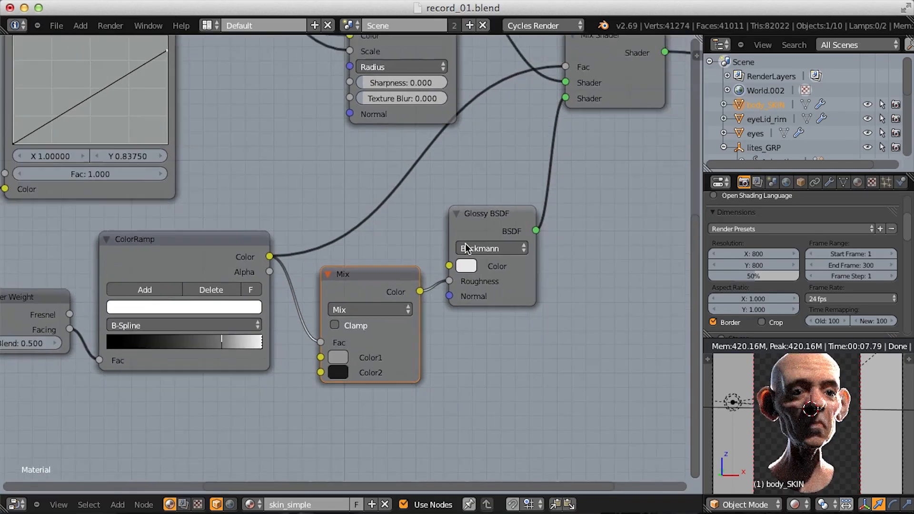
# - Disconnect the Mix node from the Glossy BSDF Roughness input
pyautogui.moveTo(514, 270); pyautogui.dragTo(532, 279, button='middle')
pyautogui.moveTo(489, 322); pyautogui.dragTo(472, 329)
# - Render the image, inspect the skin highlights on the head up close, and return to the node tree
pyautogui.click(110, 25)
pyautogui.click(122, 38)
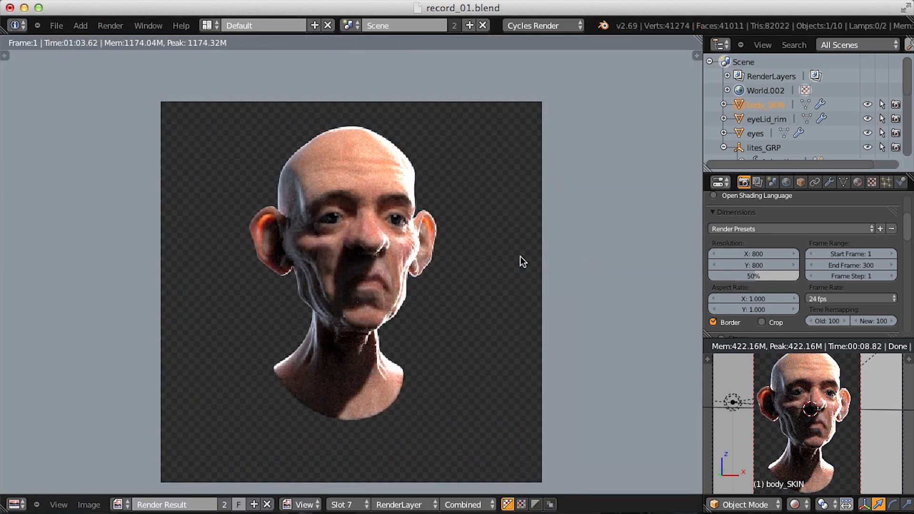
pyautogui.scroll(3, 463, 275)
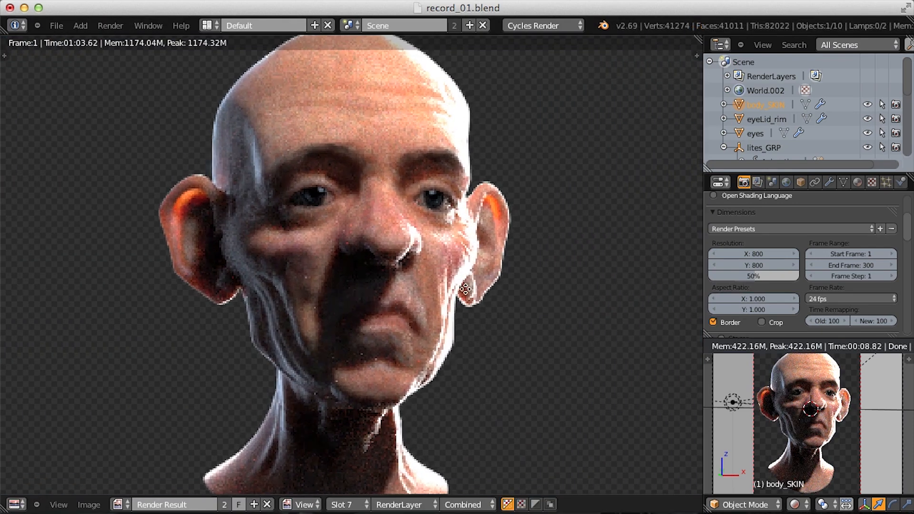
pyautogui.scroll(-2, 475, 214)
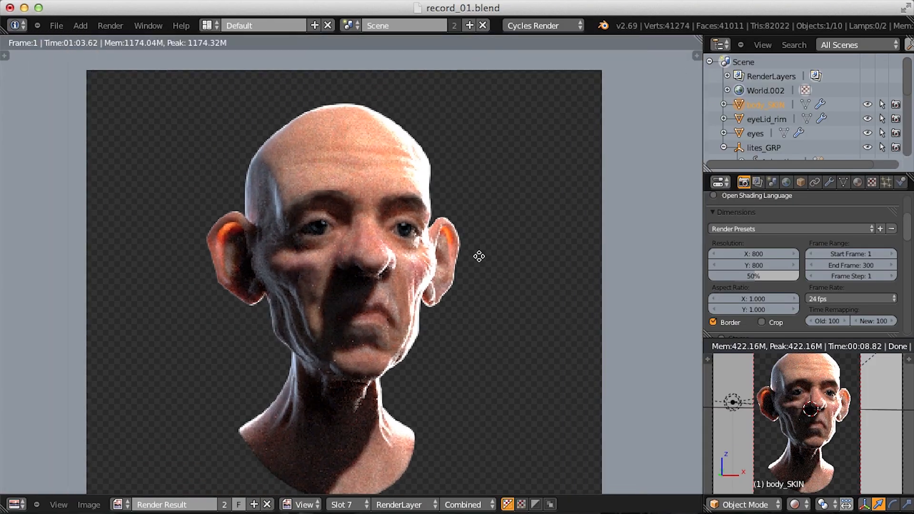
pyautogui.hotkey('shift', 'F3')
# - Move the Glossy BSDF further right and the Mix node slightly down to free space above it
pyautogui.scroll(-2, 466, 246)
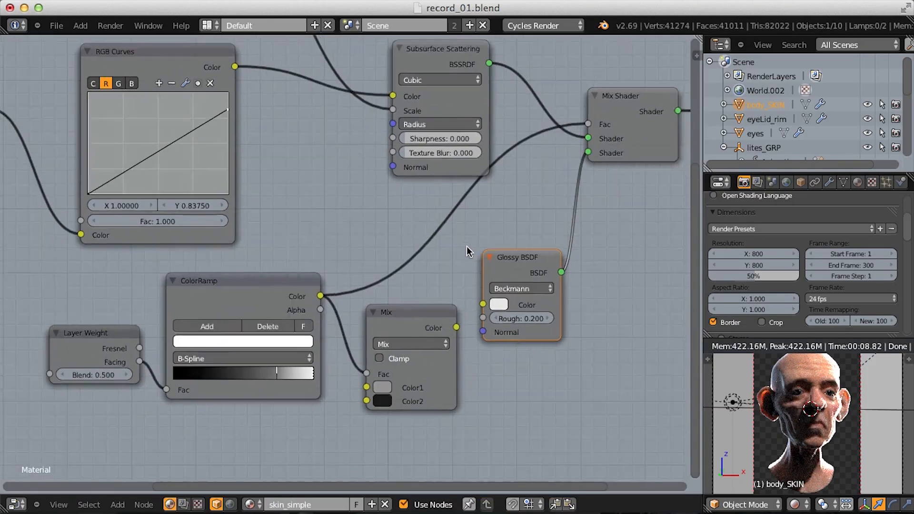
pyautogui.moveTo(493, 263); pyautogui.dragTo(582, 282)
pyautogui.moveTo(416, 311); pyautogui.dragTo(442, 335)
# - Duplicate the Mix node onto the link between ColorRamp and Mix Shader, and reroute its ColorRamp input from Color1 to Fac
pyautogui.hotkey('shift', 'd')
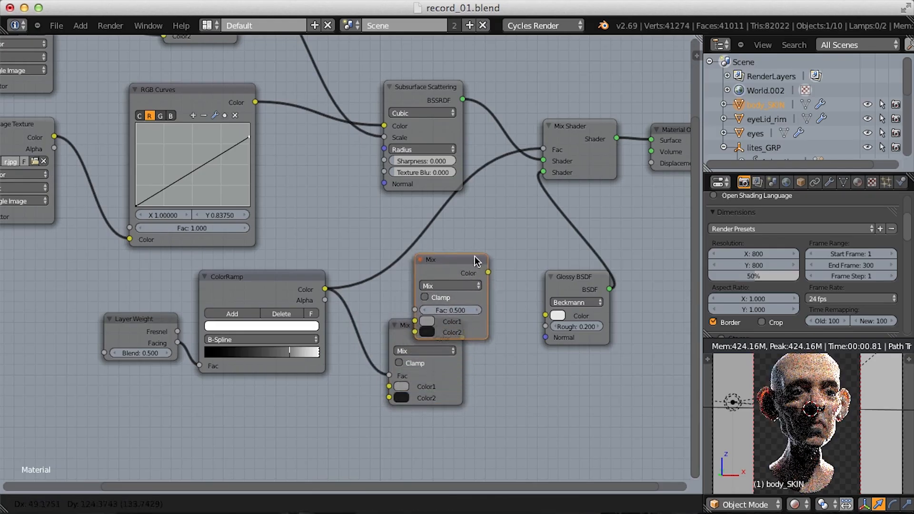
pyautogui.click(440, 228)
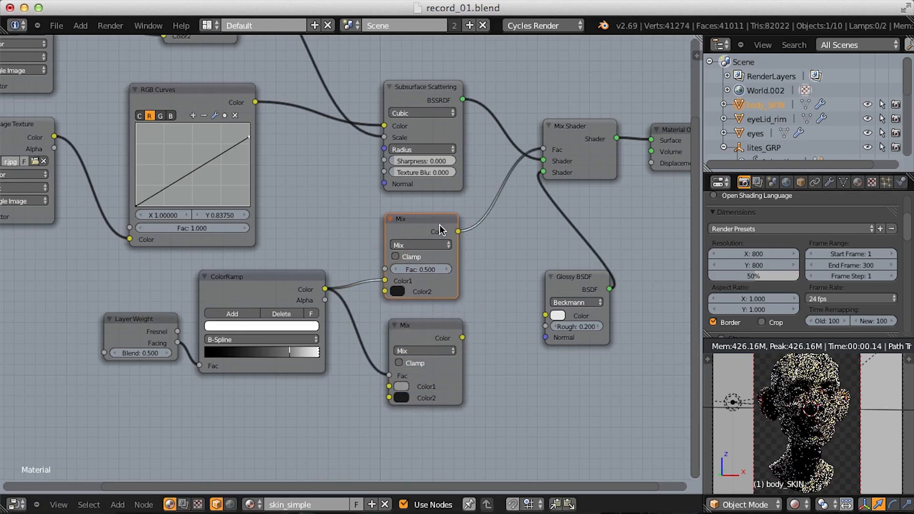
pyautogui.scroll(3, 363, 288)
pyautogui.moveTo(401, 217); pyautogui.dragTo(288, 259, button='middle')
pyautogui.scroll(-1, 296, 239)
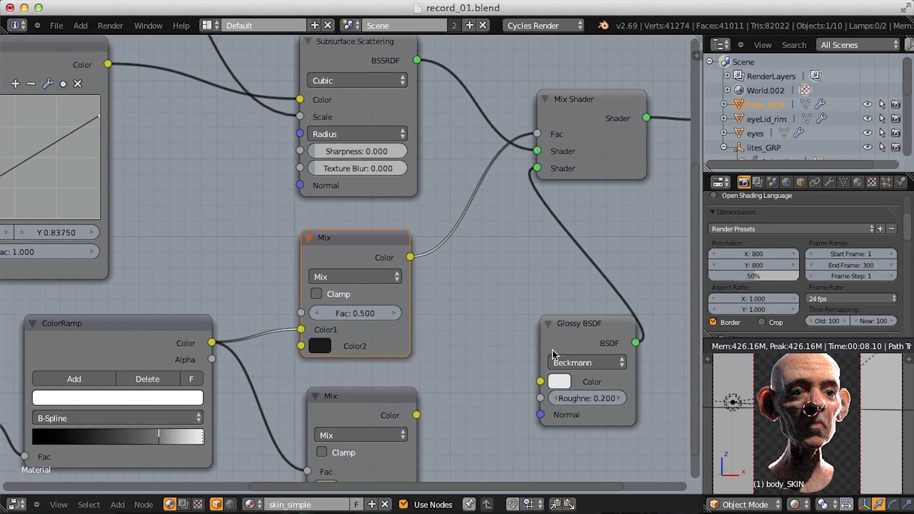
pyautogui.moveTo(444, 302); pyautogui.dragTo(442, 322, button='middle')
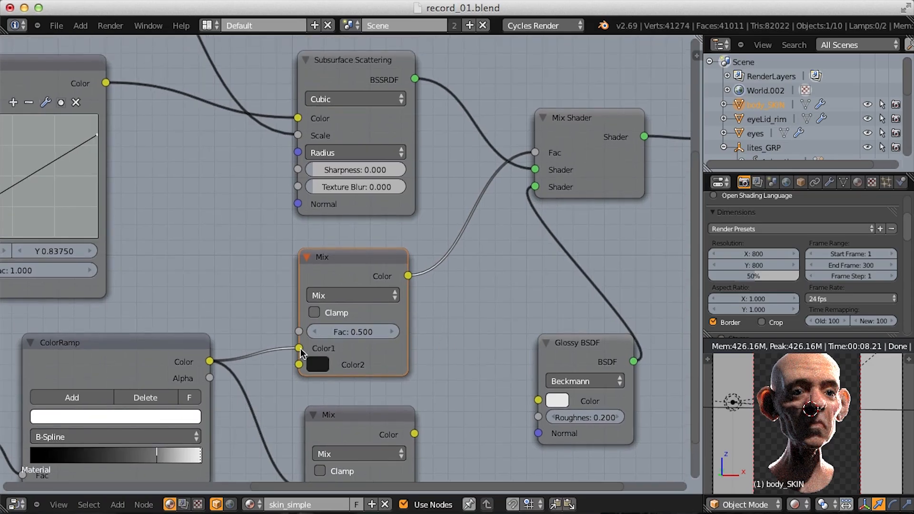
pyautogui.moveTo(299, 347)
pyautogui.mouseDown()
pyautogui.moveTo(257, 338)
pyautogui.moveTo(299, 332)
pyautogui.mouseUp()
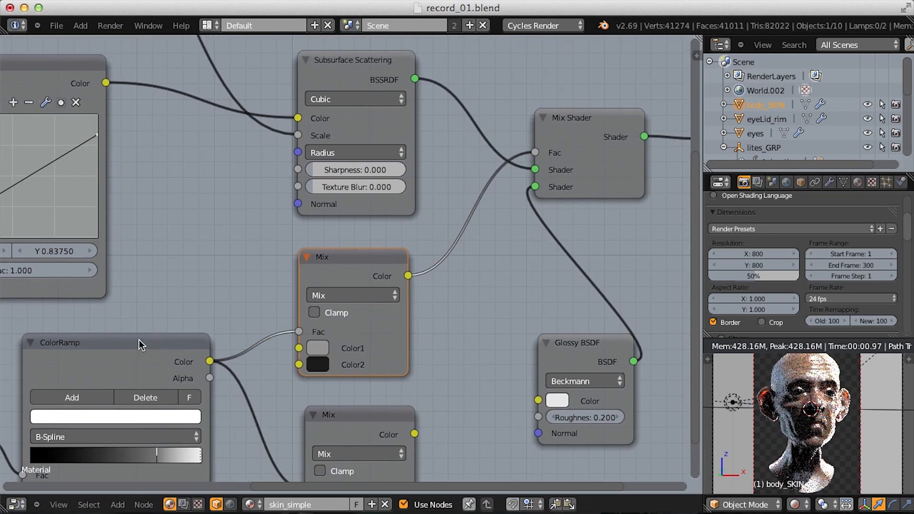
# - Set Color1 of the upper Mix node to a dark grey with value 0.1
pyautogui.moveTo(245, 312); pyautogui.dragTo(405, 230, button='middle')
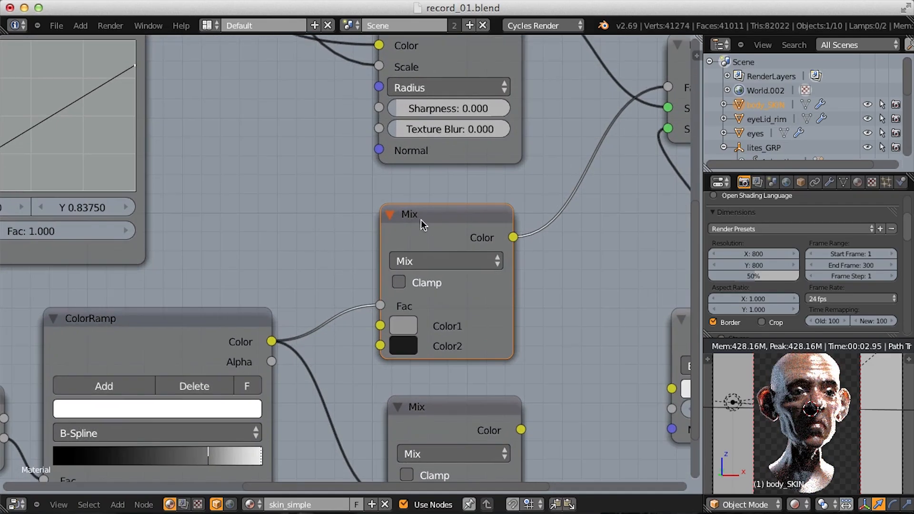
pyautogui.moveTo(464, 244); pyautogui.dragTo(412, 226, button='middle')
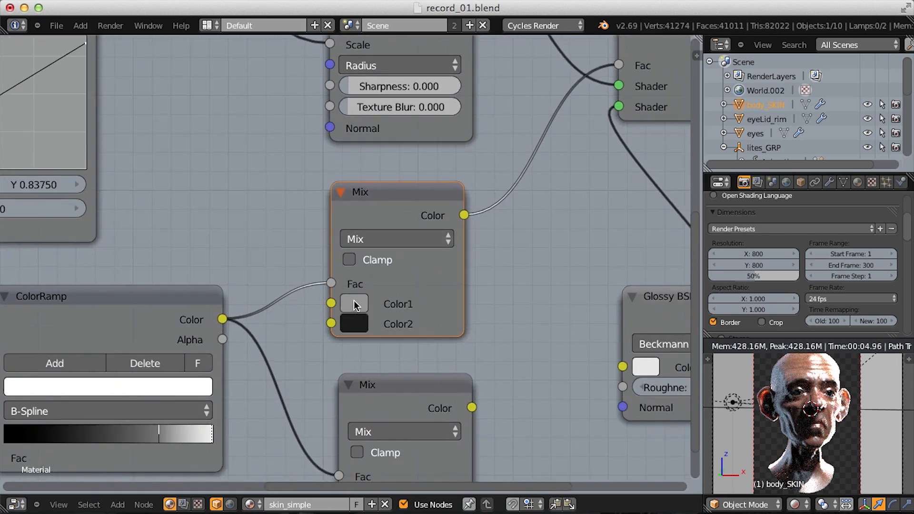
pyautogui.click(353, 303)
pyautogui.click(421, 255)
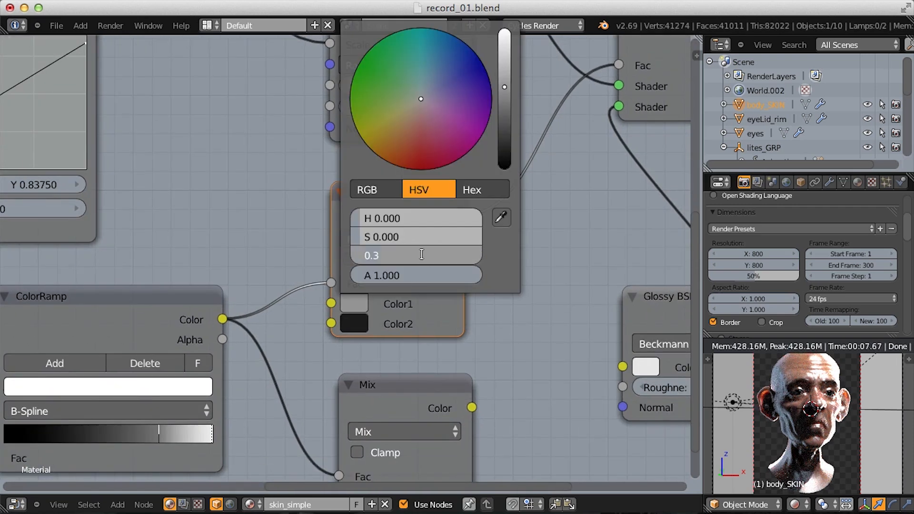
pyautogui.write('0.1')
pyautogui.press('Return')
# - Try a light grey for Color2 of the upper Mix node
pyautogui.click(359, 324)
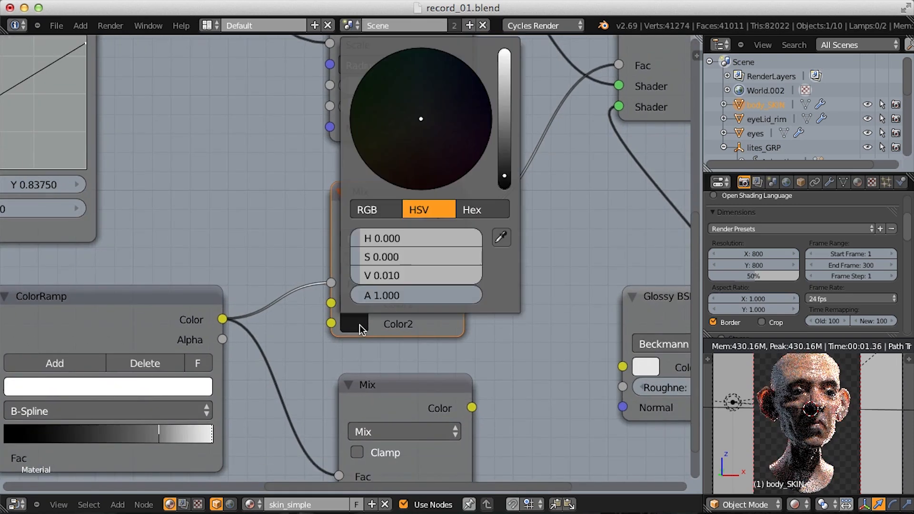
pyautogui.click(408, 275)
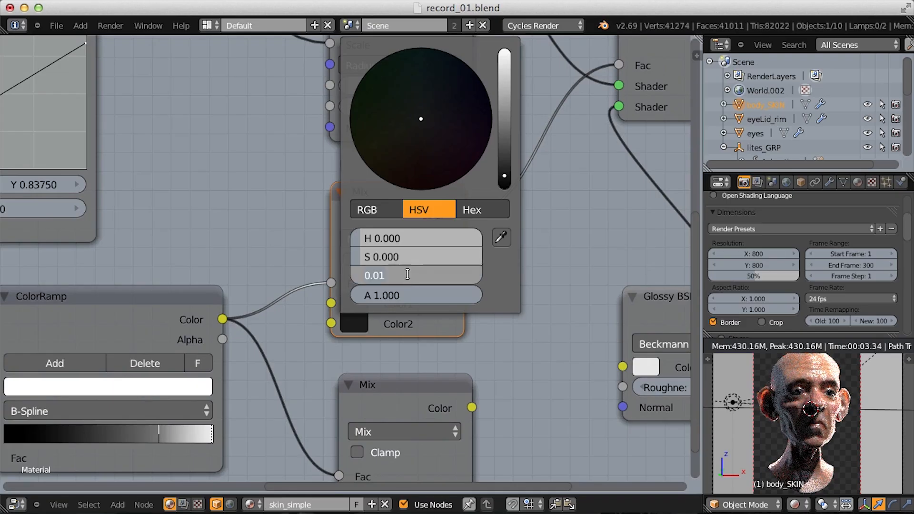
pyautogui.write('.8375')
pyautogui.press('Return')
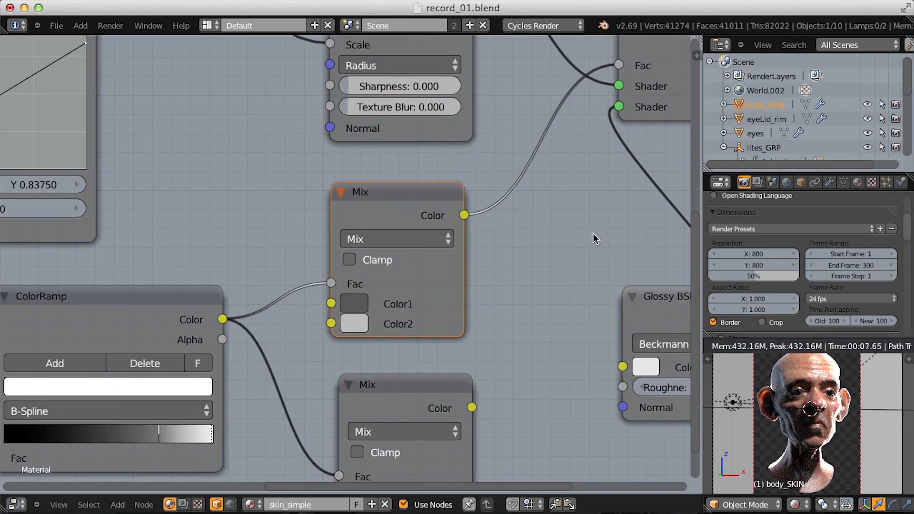
# - Set Color2 of the upper Mix node to a grey with value 0.3
pyautogui.keyDown('ctrl'); pyautogui.moveTo(593, 233); pyautogui.dragTo(559, 249, button='middle'); pyautogui.keyUp('ctrl')
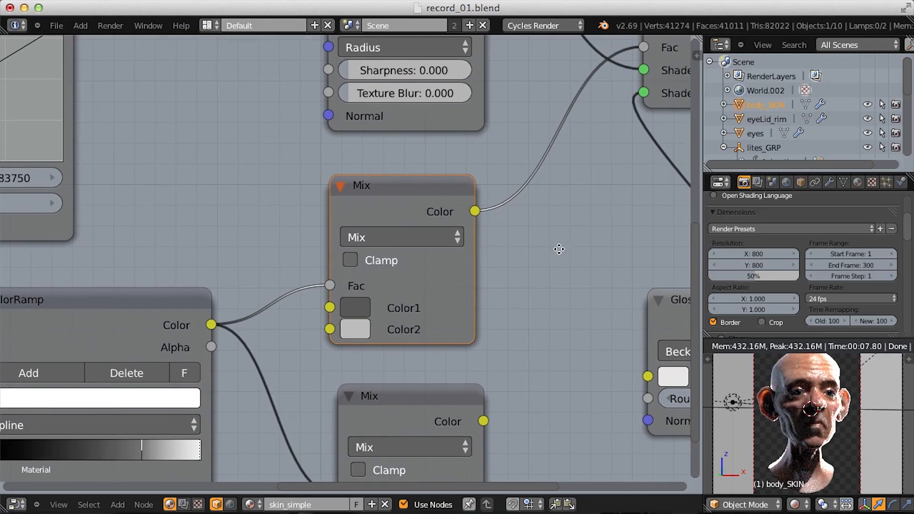
pyautogui.click(359, 334)
pyautogui.click(404, 278)
pyautogui.write('.')
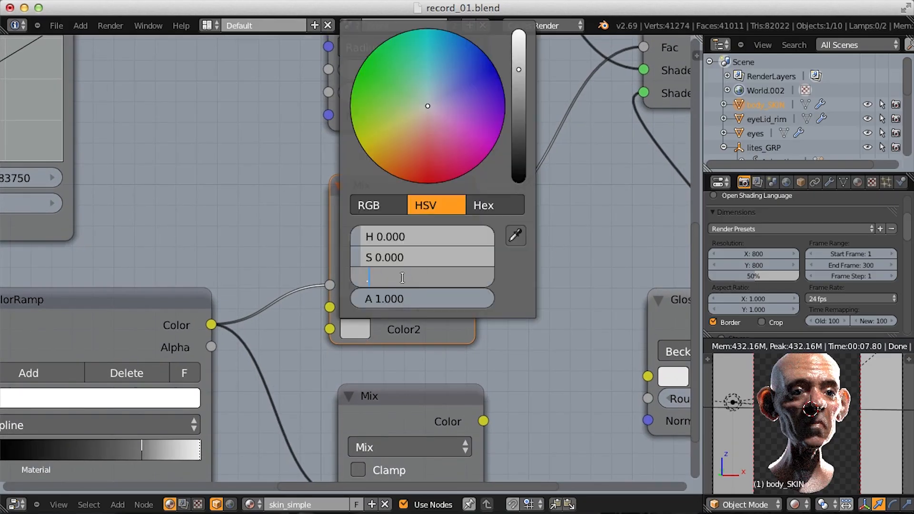
pyautogui.write('3')
pyautogui.press('Return')
# - Try a darker grey with value 0.05 for Color1 of the upper Mix node
pyautogui.click(355, 307)
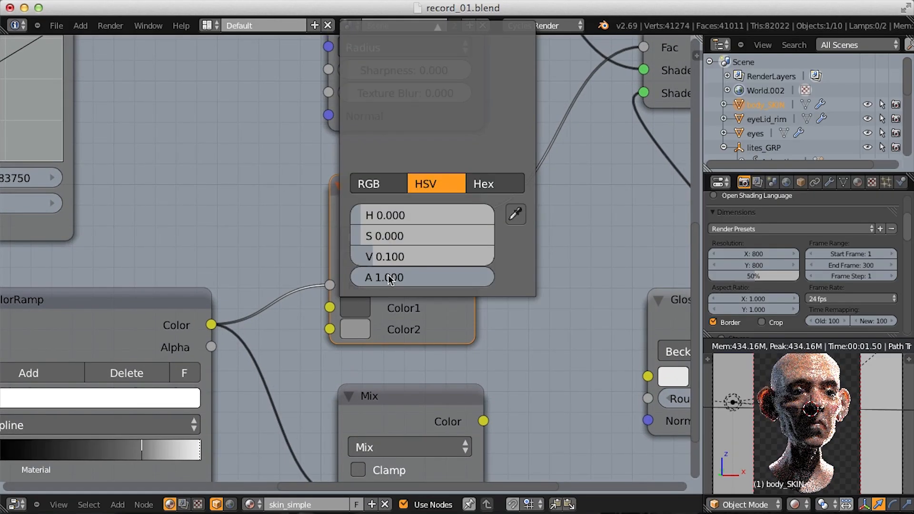
pyautogui.click(402, 262)
pyautogui.write('.05')
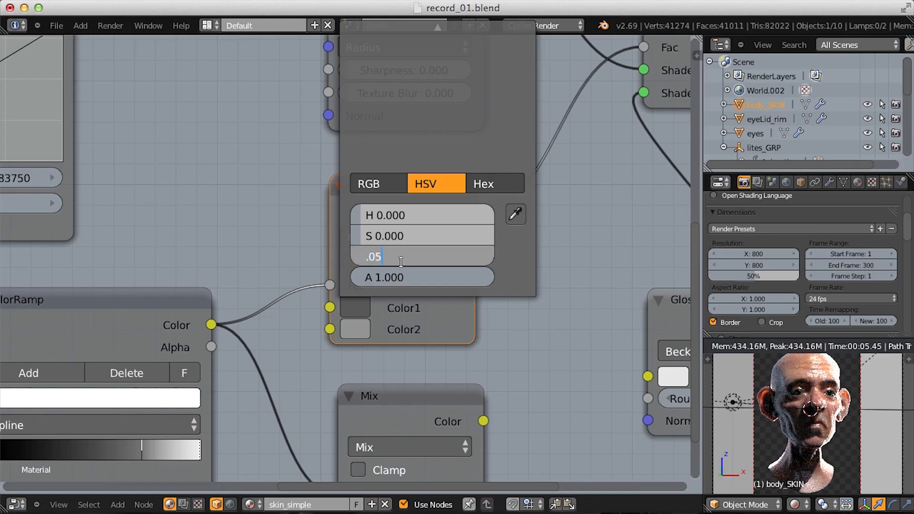
pyautogui.press('Return')
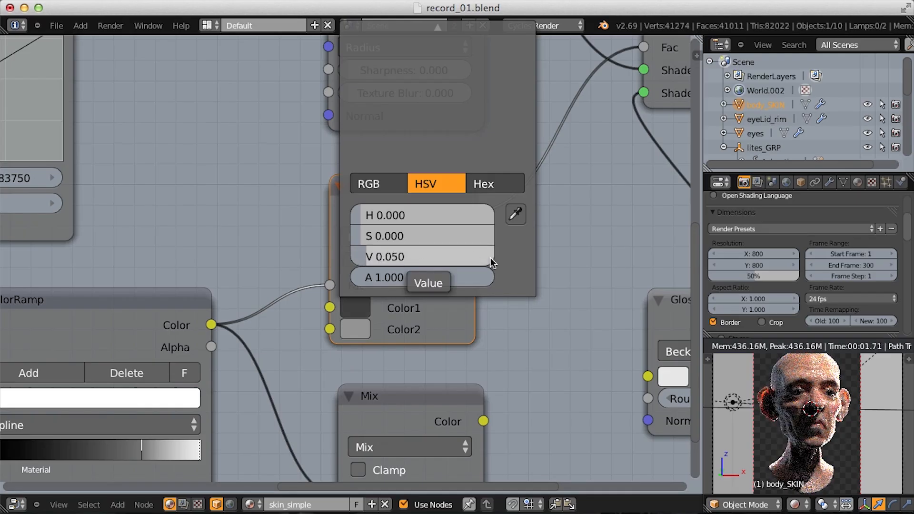
# - Render the head image for a close look at the face, and switch the render result to Slot 6
pyautogui.scroll(-3, 472, 315)
pyautogui.click(110, 25)
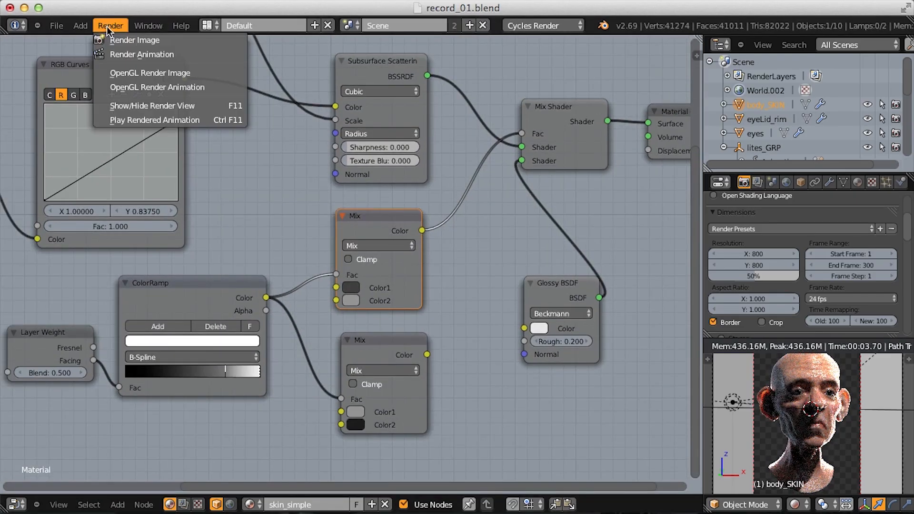
pyautogui.click(136, 41)
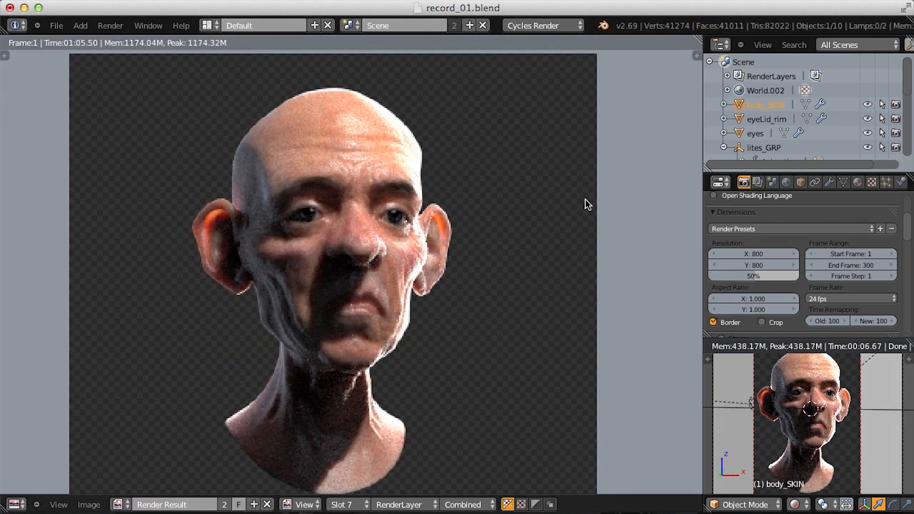
pyautogui.scroll(4, 481, 234)
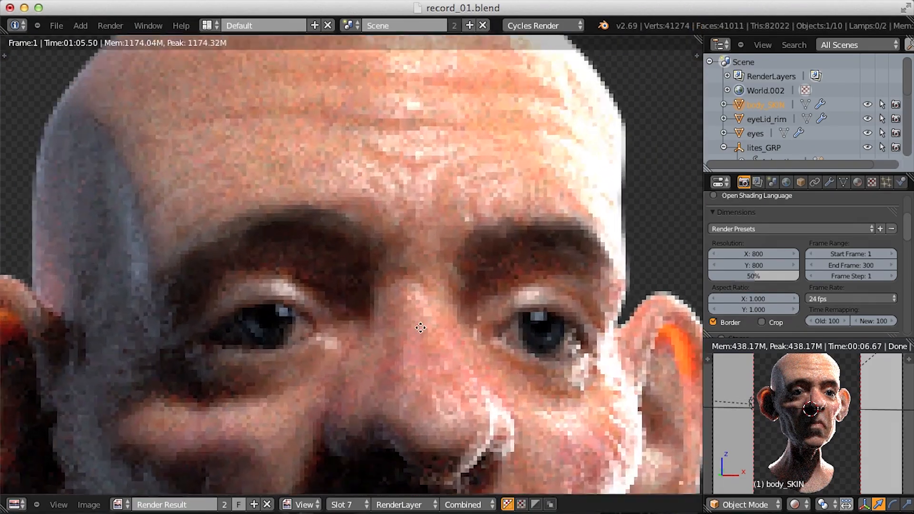
pyautogui.keyDown('ctrl'); pyautogui.moveTo(420, 327); pyautogui.dragTo(369, 133, button='middle'); pyautogui.keyUp('ctrl')
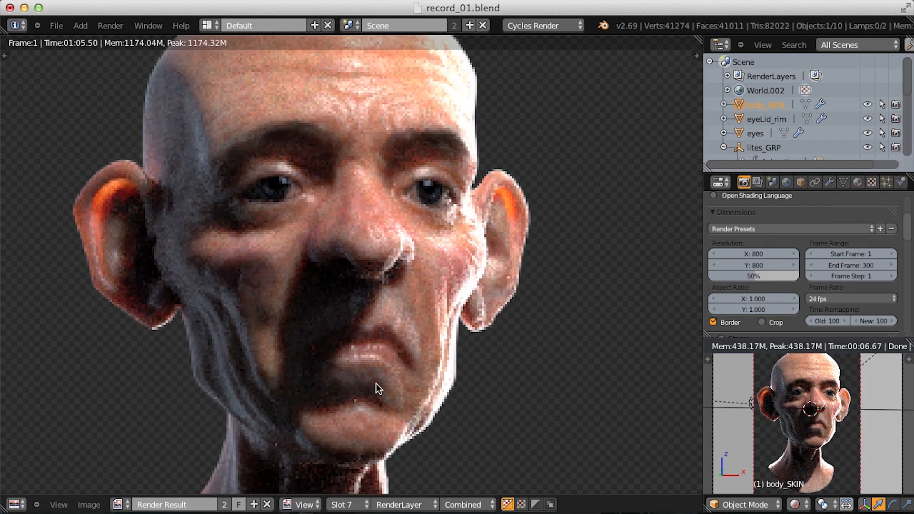
pyautogui.keyDown('ctrl'); pyautogui.moveTo(376, 383); pyautogui.dragTo(444, 301, button='middle'); pyautogui.keyUp('ctrl')
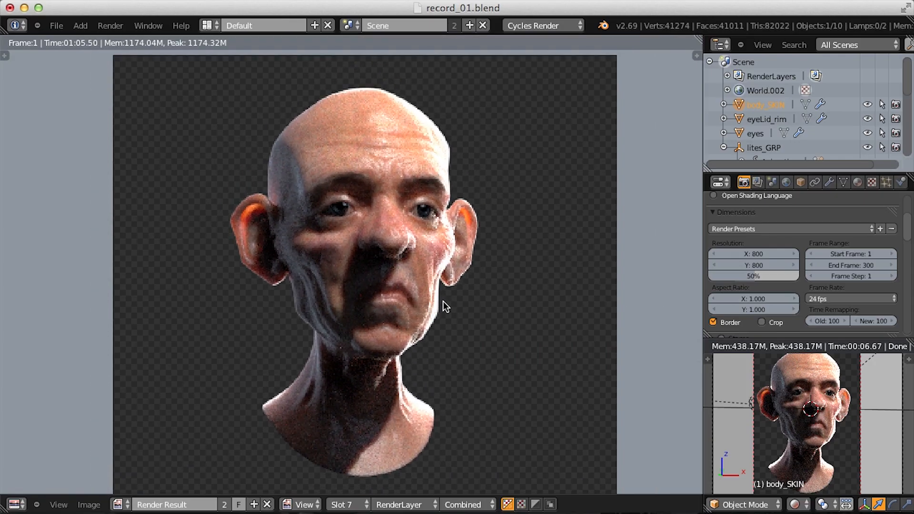
pyautogui.click(347, 505)
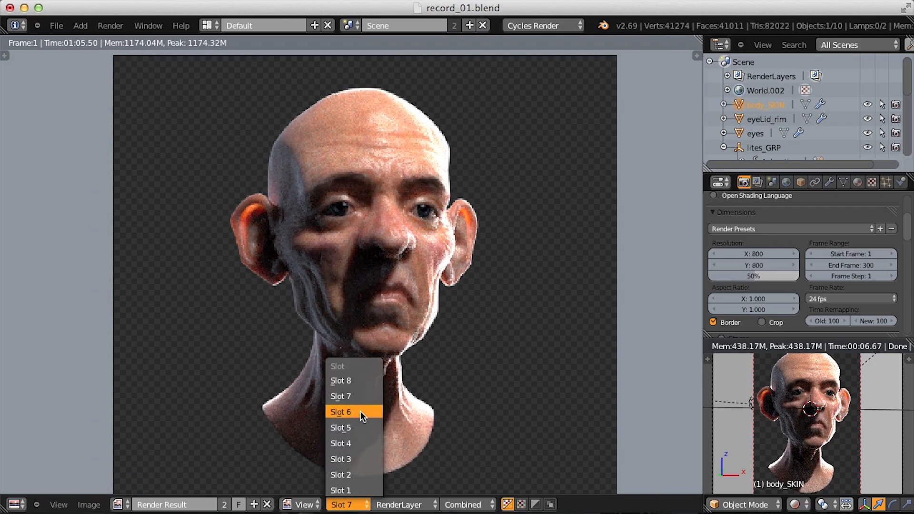
pyautogui.click(361, 412)
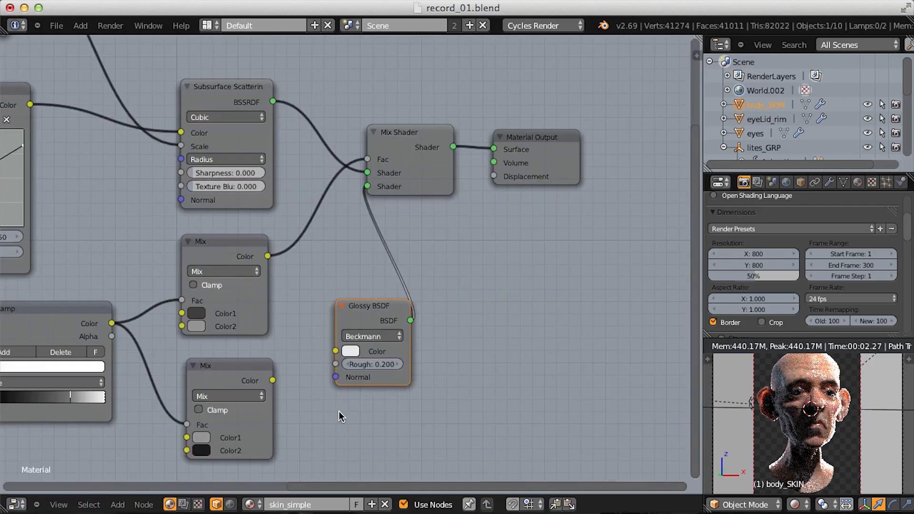
# - Connect the Color output of the lower Mix node to the Roughness input of the Glossy BSDF
pyautogui.moveTo(325, 419); pyautogui.dragTo(462, 340, button='middle')
pyautogui.keyDown('ctrl'); pyautogui.moveTo(461, 340); pyautogui.dragTo(452, 355, button='middle'); pyautogui.keyUp('ctrl')
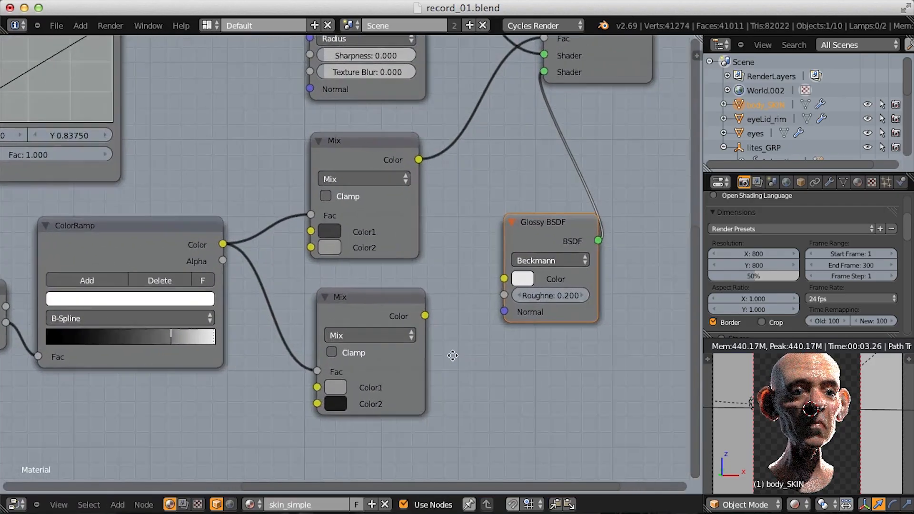
pyautogui.scroll(2, 453, 355)
pyautogui.scroll(-2, 467, 349)
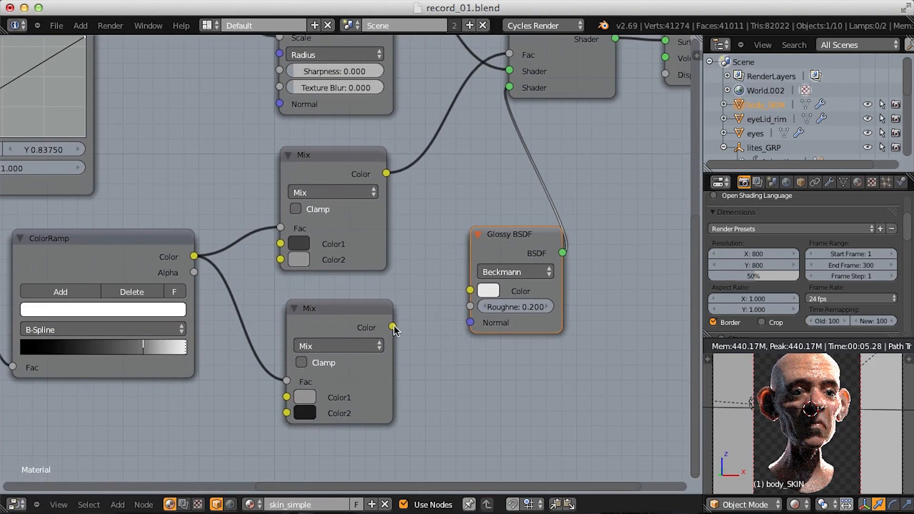
pyautogui.moveTo(392, 326); pyautogui.dragTo(471, 307)
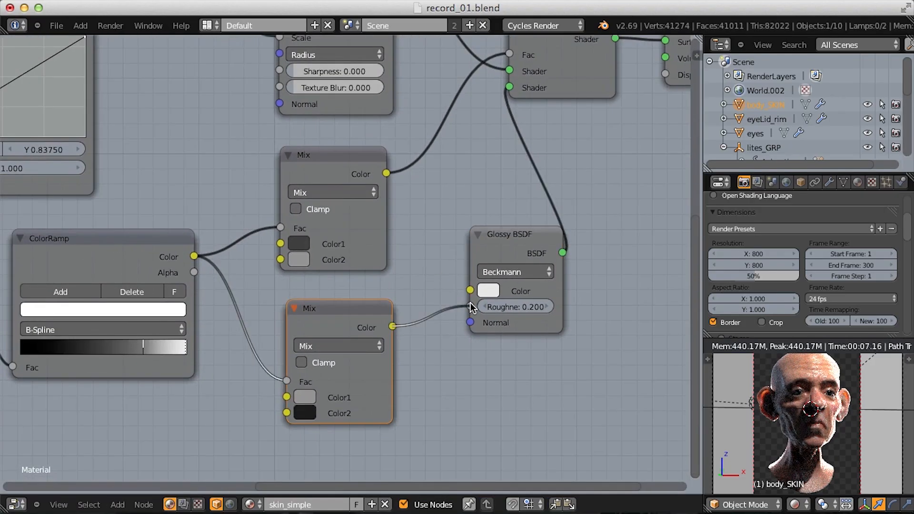
# - Render the head into Slot 6 with the connected roughness and inspect the face up close
pyautogui.scroll(-4, 481, 244)
pyautogui.click(110, 26)
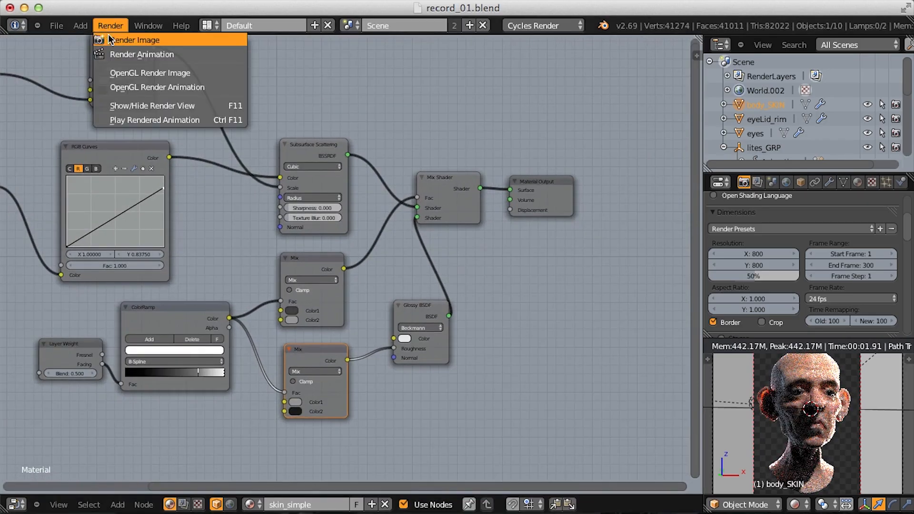
pyautogui.click(110, 40)
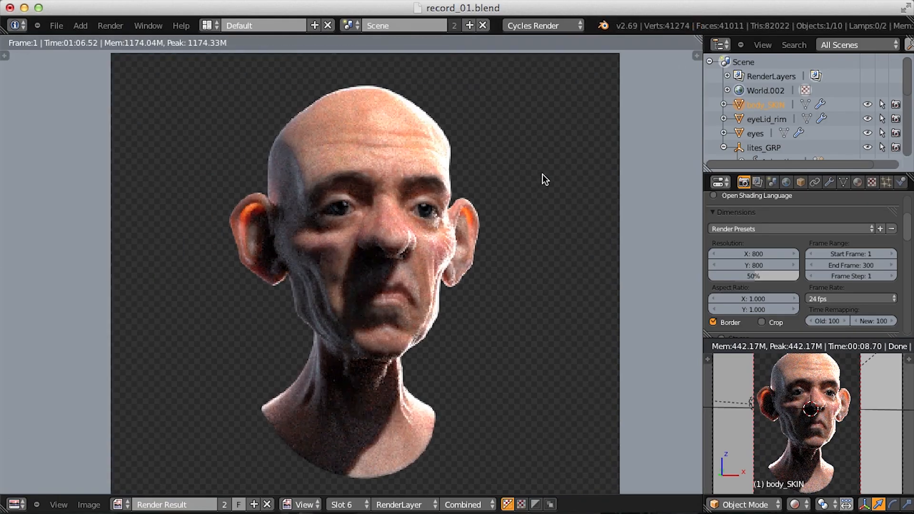
pyautogui.keyDown('ctrl'); pyautogui.moveTo(542, 173); pyautogui.dragTo(493, 281, button='middle'); pyautogui.keyUp('ctrl')
pyautogui.keyDown('ctrl'); pyautogui.moveTo(468, 233); pyautogui.dragTo(464, 265, button='middle'); pyautogui.keyUp('ctrl')
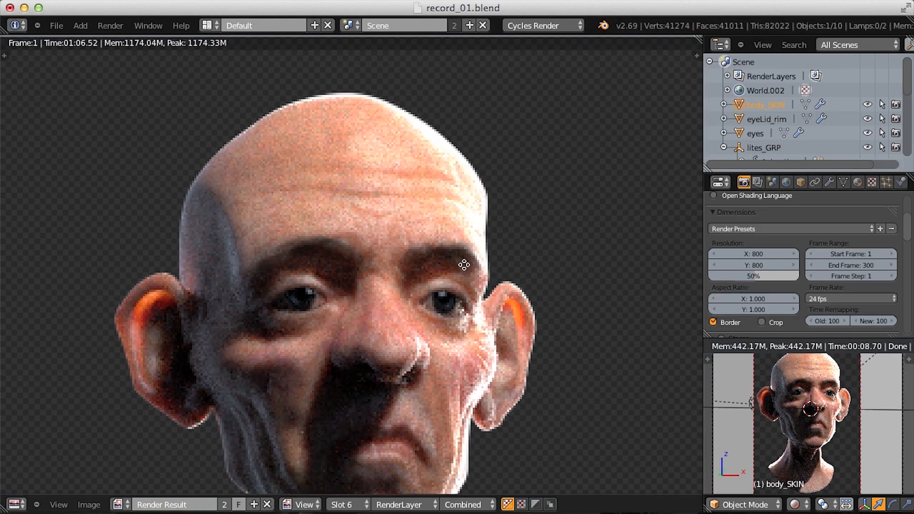
pyautogui.keyDown('ctrl'); pyautogui.moveTo(398, 206); pyautogui.dragTo(410, 150, button='middle'); pyautogui.keyUp('ctrl')
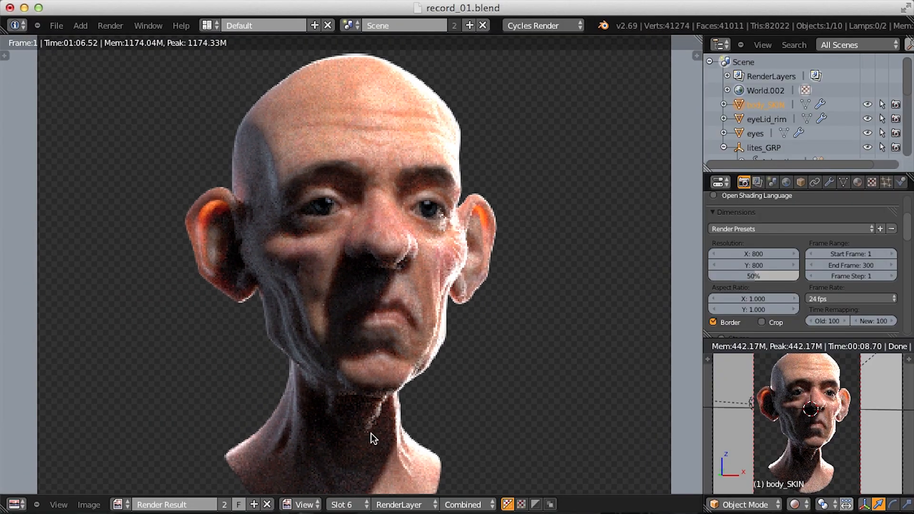
# - Compare the new render in Slot 6 with the previous one in Slot 7
pyautogui.click(352, 504)
pyautogui.click(364, 390)
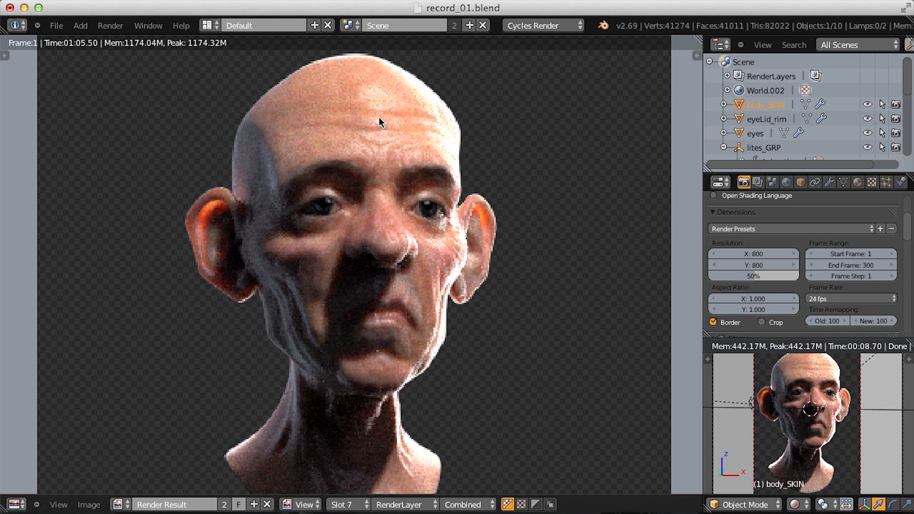
pyautogui.click(350, 504)
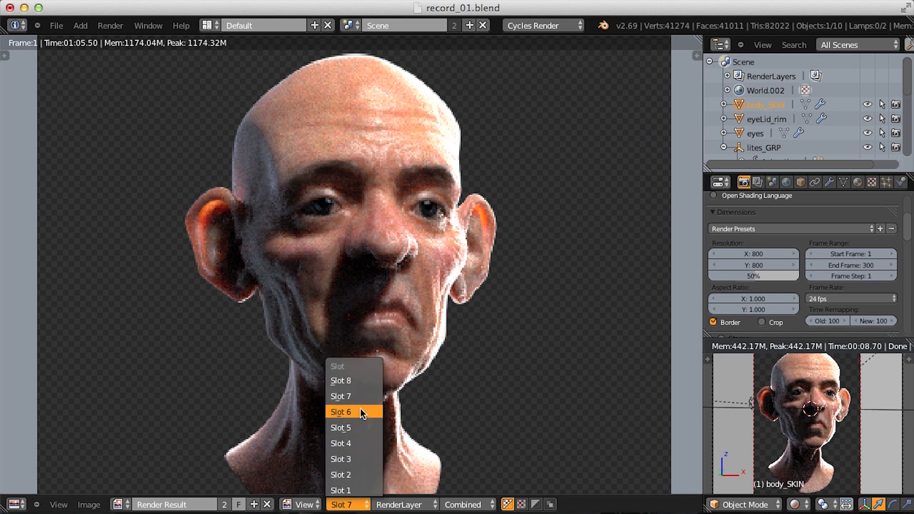
pyautogui.click(361, 412)
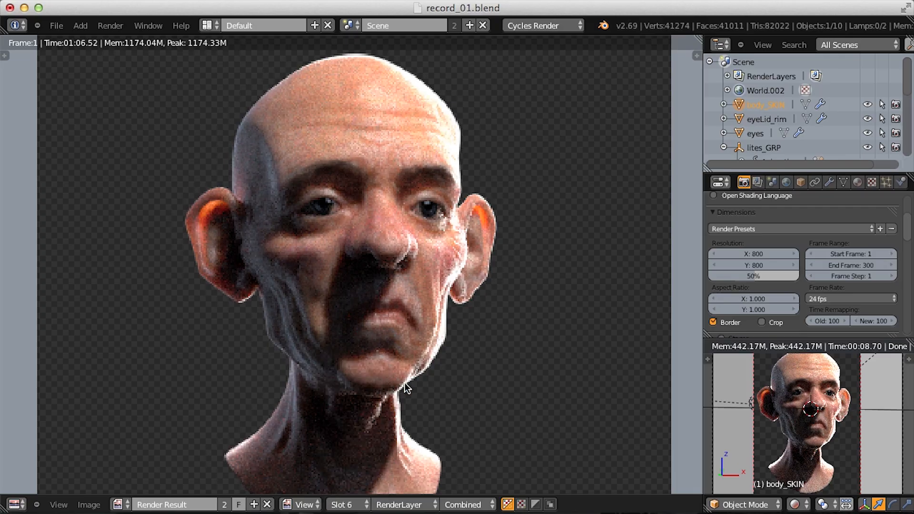
# - Return to the node editor and try a grey with value 0.25 for Color1 of the lower Mix node
pyautogui.hotkey('shift', 'F3')
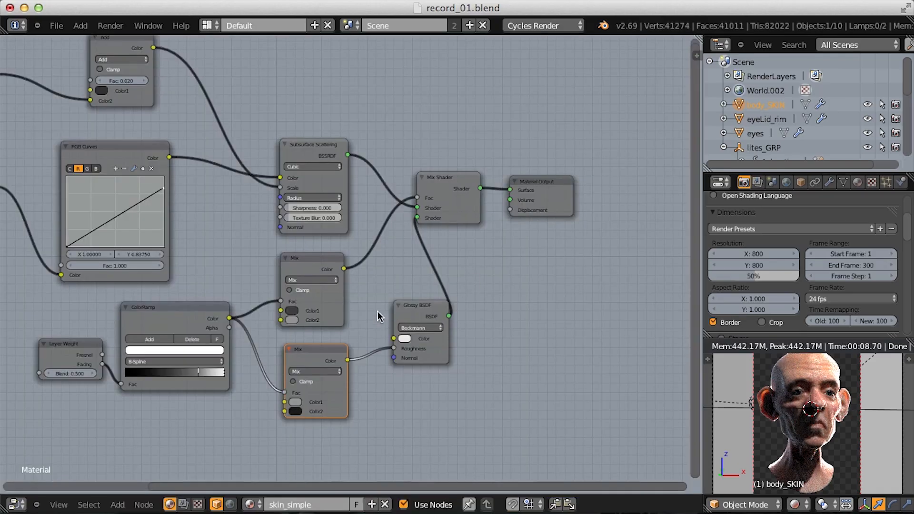
pyautogui.keyDown('ctrl'); pyautogui.moveTo(377, 312); pyautogui.dragTo(351, 359, button='middle'); pyautogui.keyUp('ctrl')
pyautogui.click(309, 405)
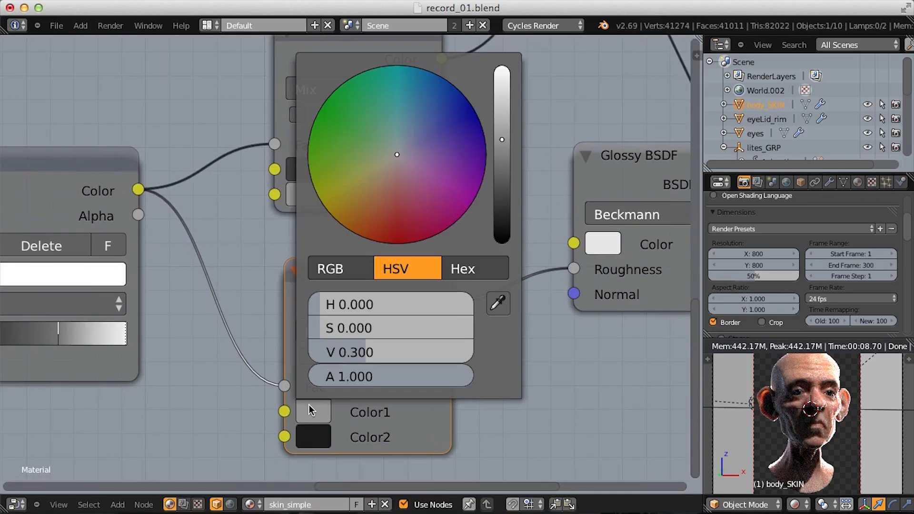
pyautogui.click(376, 352)
pyautogui.write('.25')
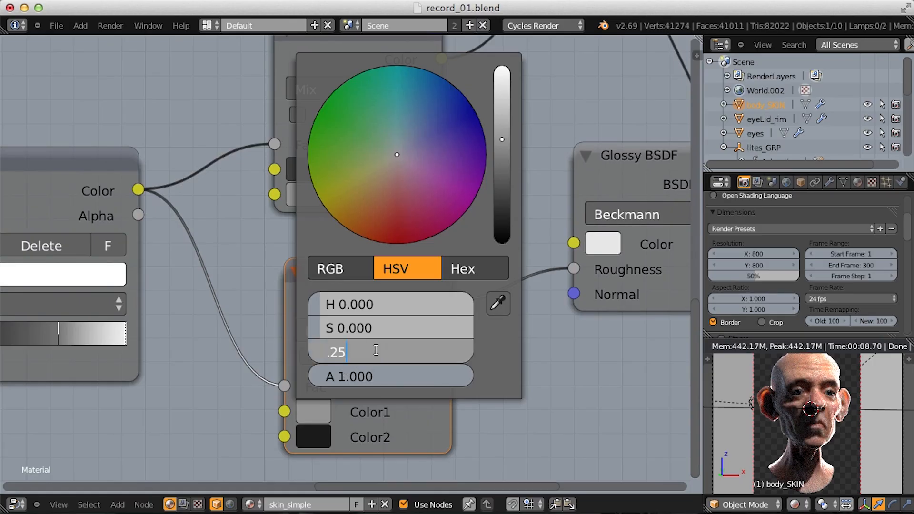
pyautogui.press('Return')
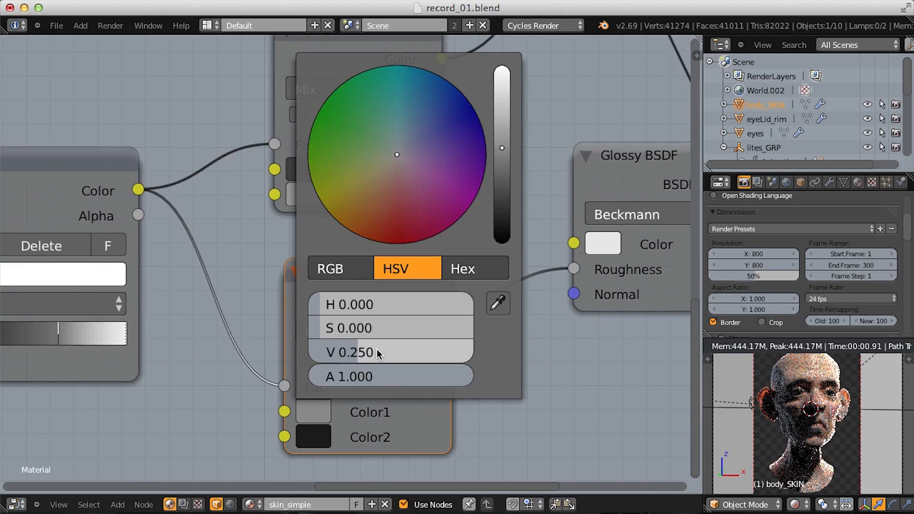
# - Set Color1 of the upper Mix node to a grey with value 0.1
pyautogui.moveTo(215, 258); pyautogui.dragTo(200, 312, button='middle')
pyautogui.scroll(2, 226, 278)
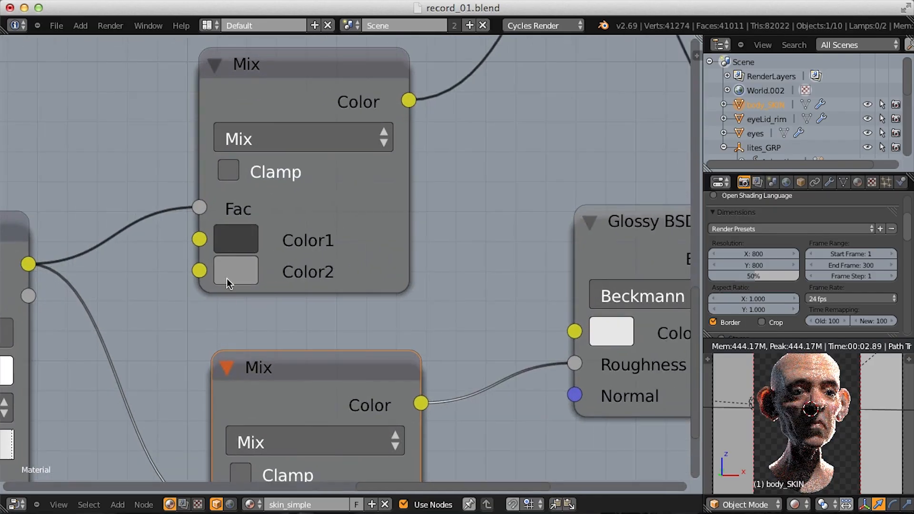
pyautogui.click(247, 244)
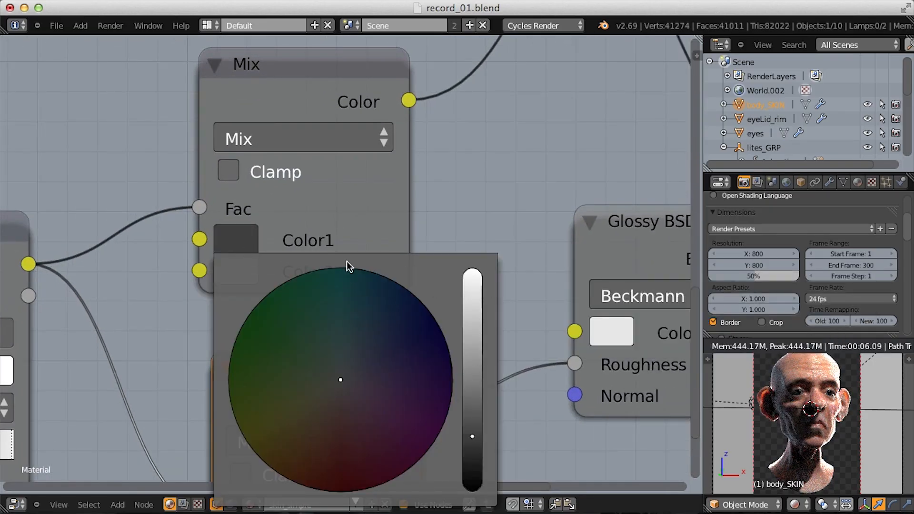
pyautogui.scroll(-2, 351, 259)
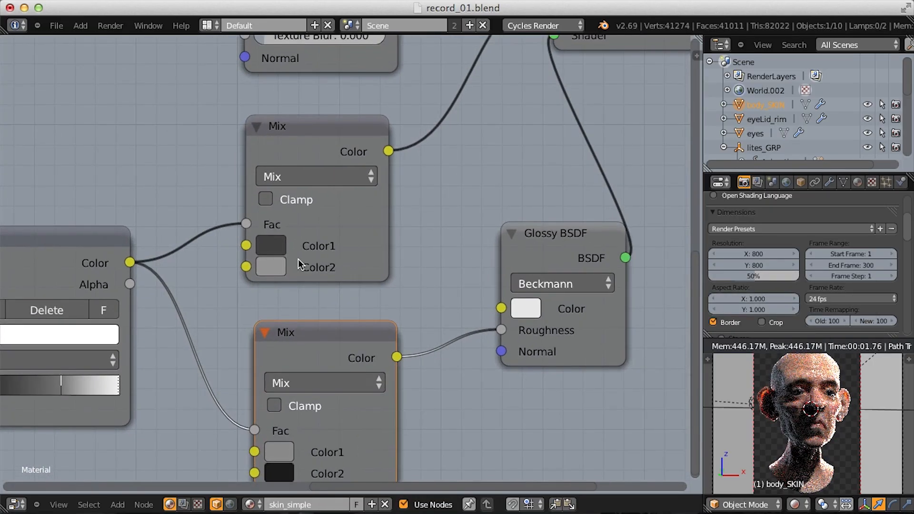
pyautogui.click(278, 243)
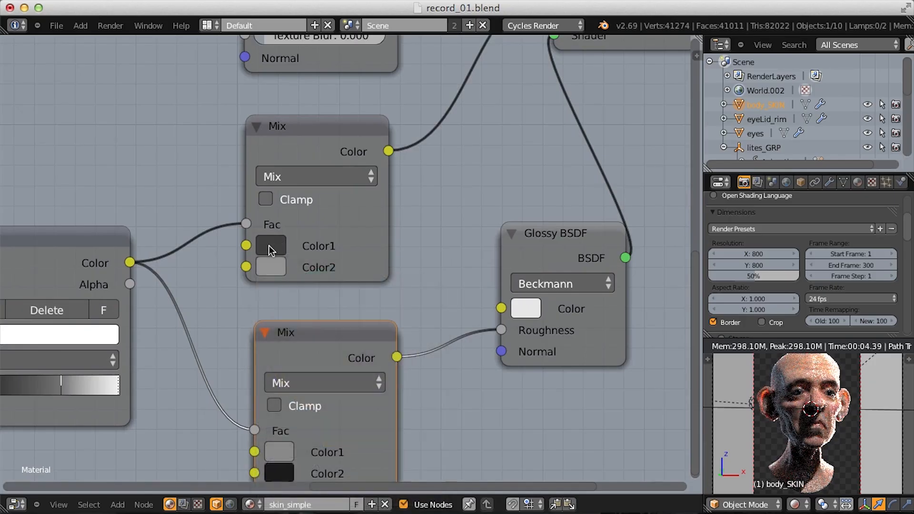
pyautogui.moveTo(346, 266); pyautogui.dragTo(414, 195, button='middle')
pyautogui.click(337, 174)
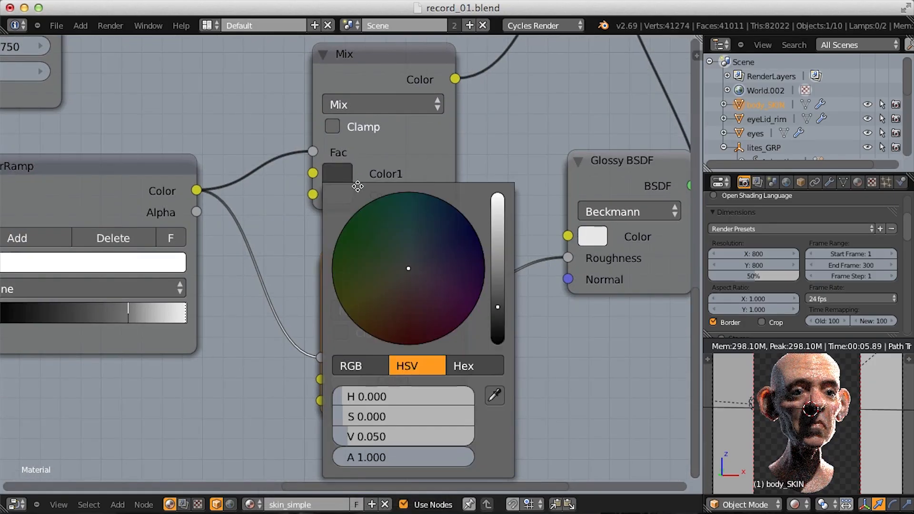
pyautogui.click(387, 437)
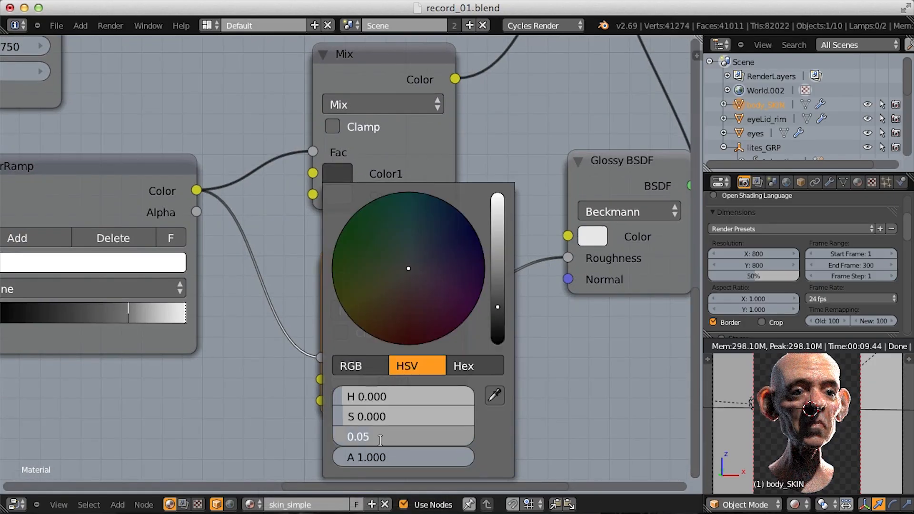
pyautogui.press('BackSpace')
pyautogui.write('0.1')
pyautogui.press('Return')
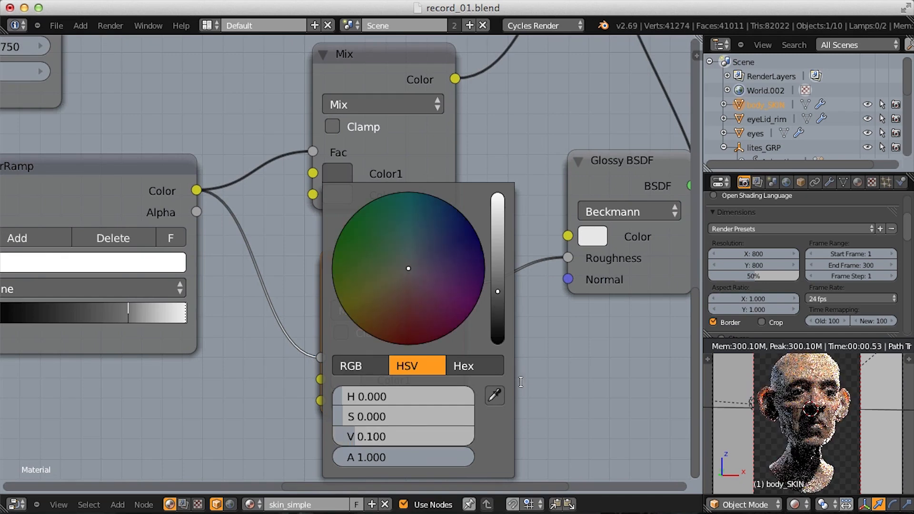
# - Set Color1 of the lower Mix node, which drives the glossy roughness, to a grey with value 0.3
pyautogui.moveTo(491, 327); pyautogui.dragTo(467, 342, button='middle')
pyautogui.click(330, 392)
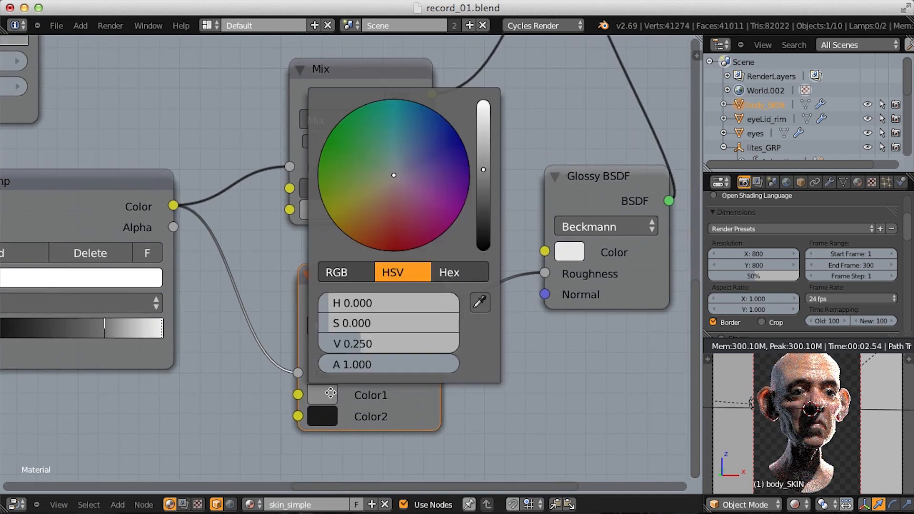
pyautogui.click(365, 347)
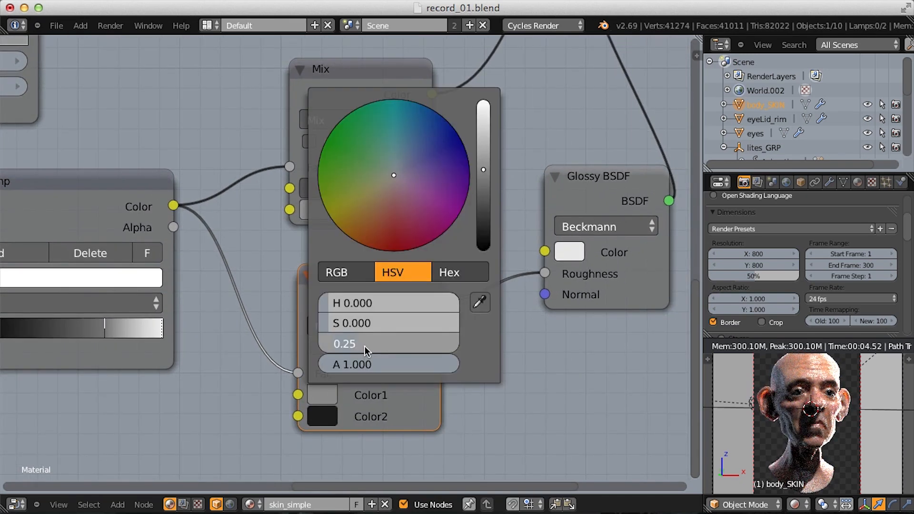
pyautogui.write('0.3')
pyautogui.press('Return')
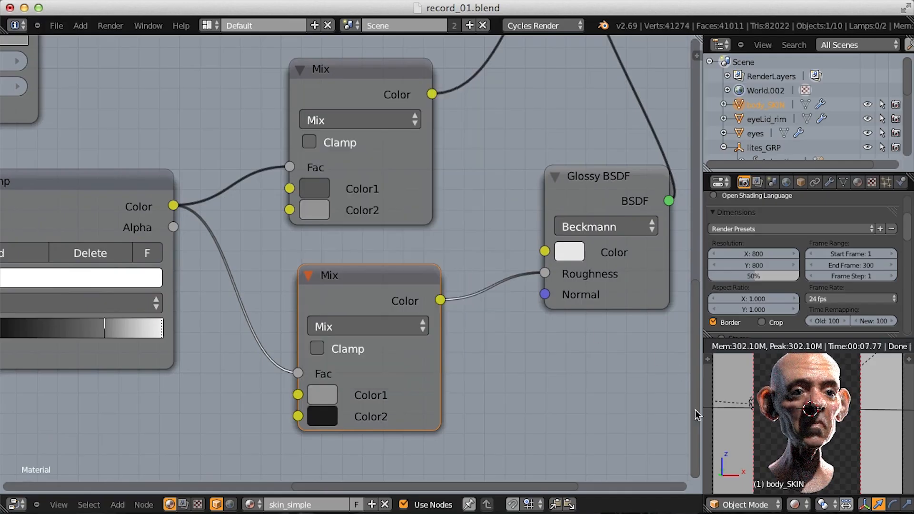
pyautogui.moveTo(547, 348); pyautogui.dragTo(559, 404, button='middle')
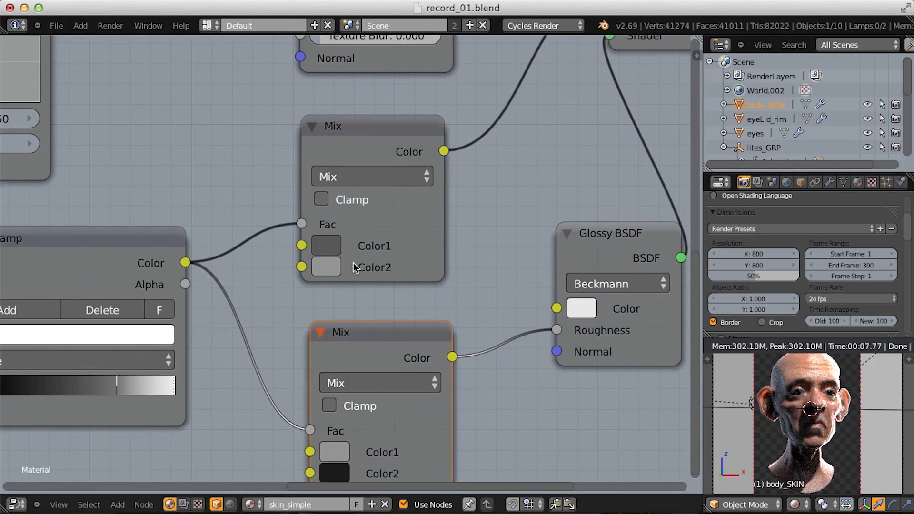
# - Set Color2 of the upper Mix node, which drives the shader mix factor, to a grey with value 0.4
pyautogui.click(333, 264)
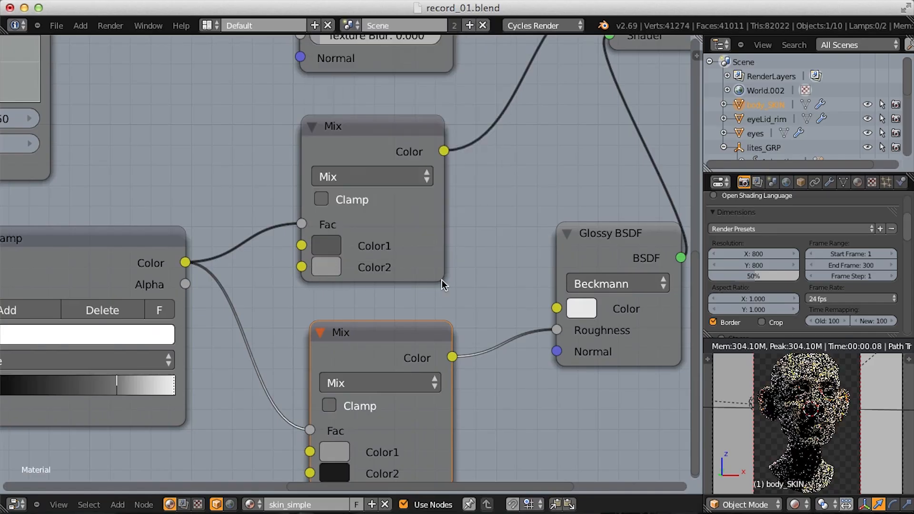
pyautogui.click(328, 267)
pyautogui.click(378, 221)
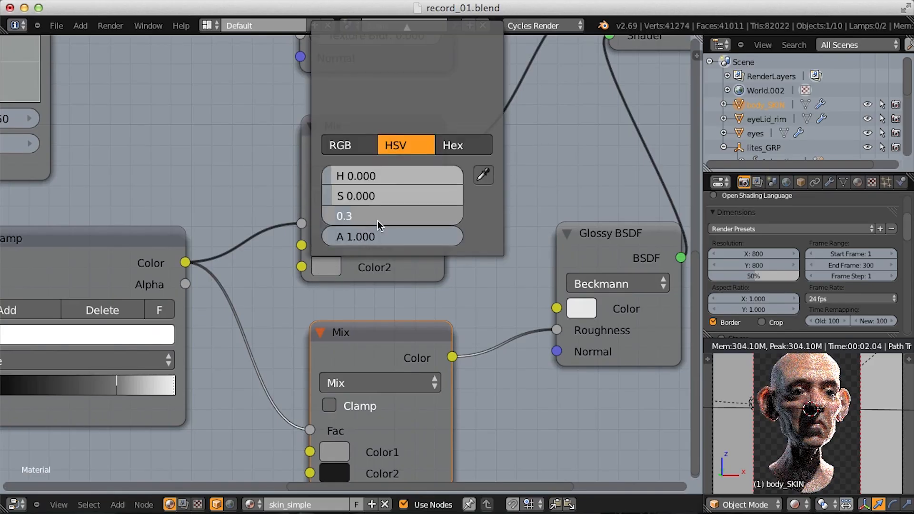
pyautogui.write('.4')
pyautogui.press('Return')
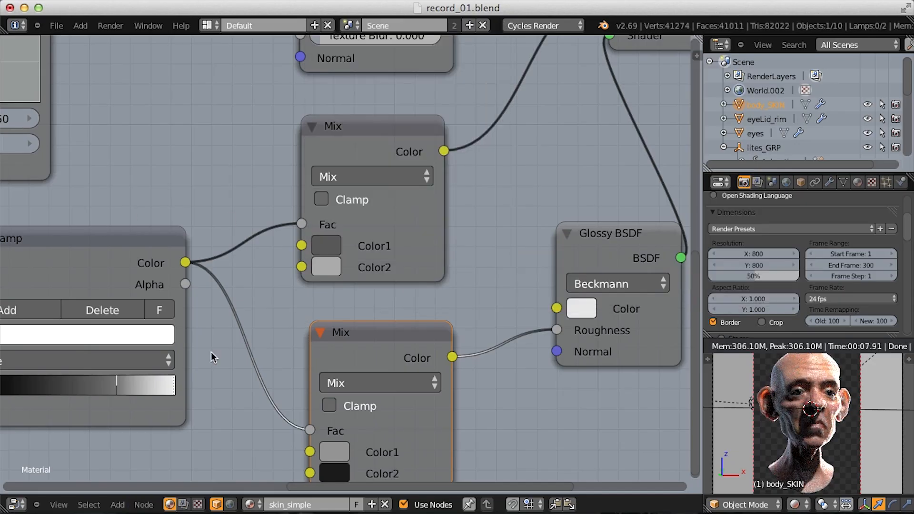
# - Show the render result in the image editor, choose Slot 5 and render the head into it
pyautogui.click(11, 505)
pyautogui.press('u')
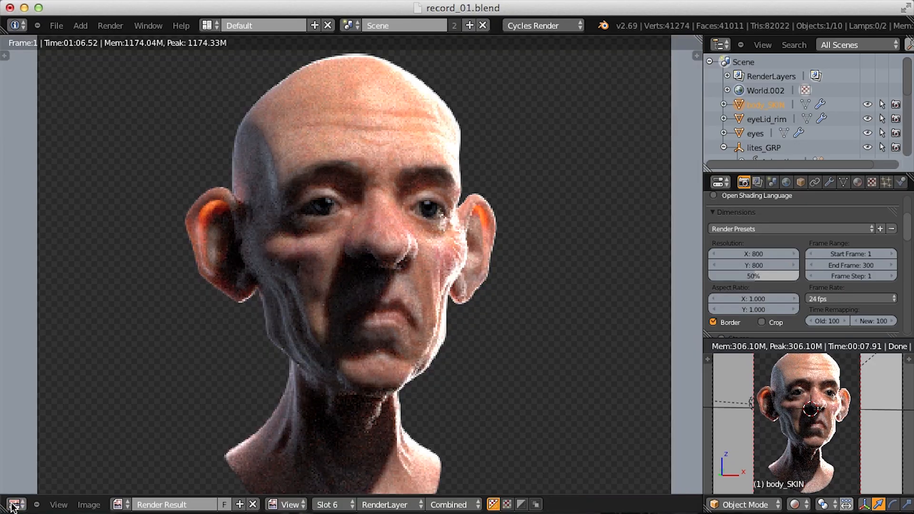
pyautogui.click(333, 505)
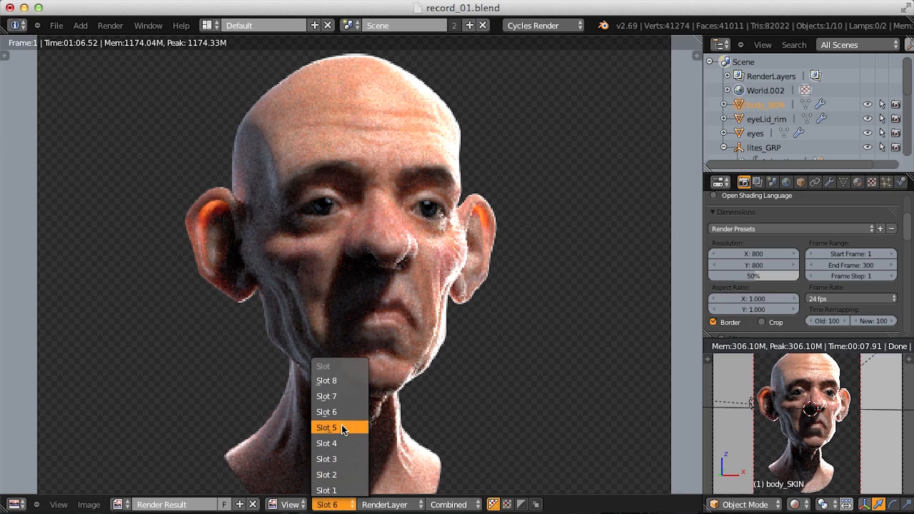
pyautogui.click(341, 427)
pyautogui.click(110, 26)
pyautogui.click(116, 38)
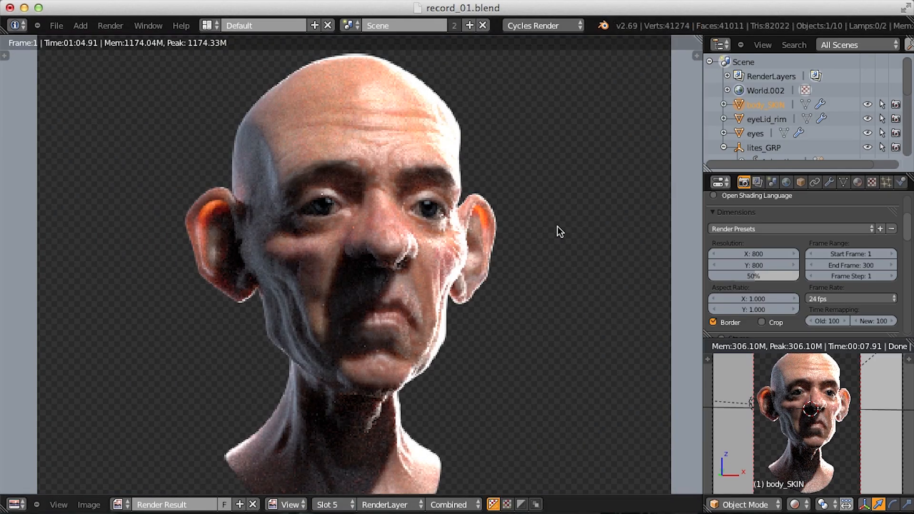
# - Compare the new render in Slot 5 with the previous one in Slot 6 and examine the skin up close
pyautogui.moveTo(552, 230)
pyautogui.keyDown('ctrl'); pyautogui.mouseDown(button='middle')
pyautogui.moveTo(560, 182)
pyautogui.moveTo(546, 216)
pyautogui.mouseUp(button='middle'); pyautogui.keyUp('ctrl')
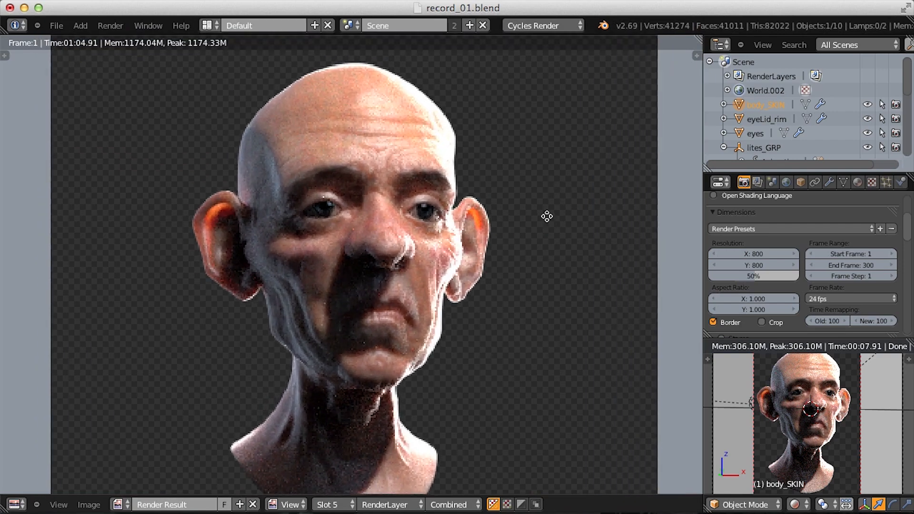
pyautogui.click(333, 504)
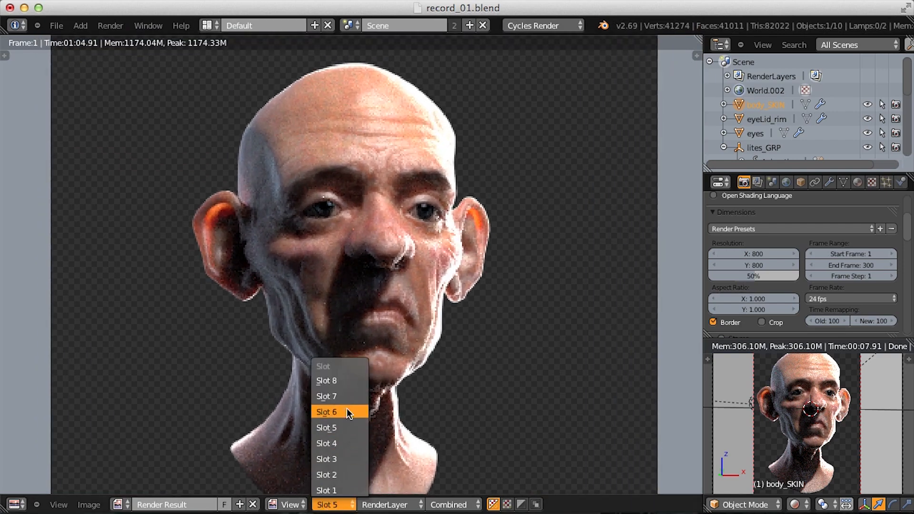
pyautogui.click(346, 407)
pyautogui.click(334, 505)
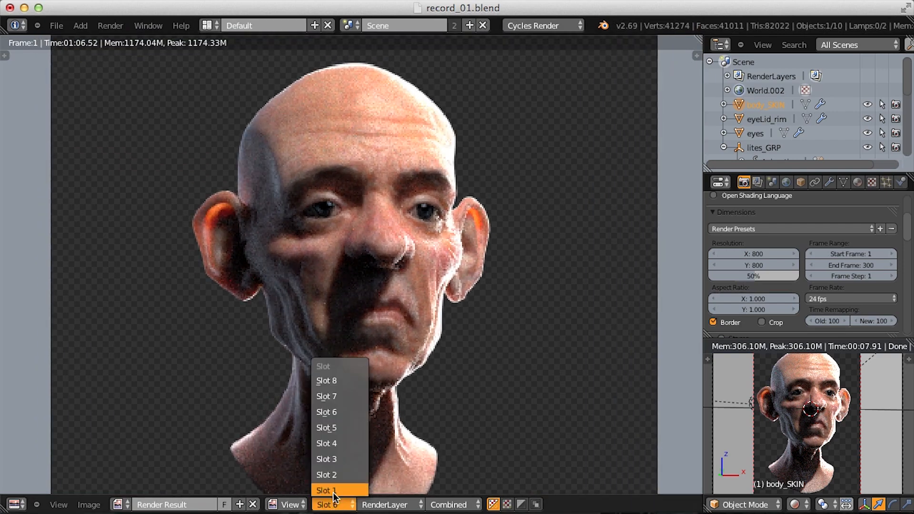
pyautogui.click(344, 427)
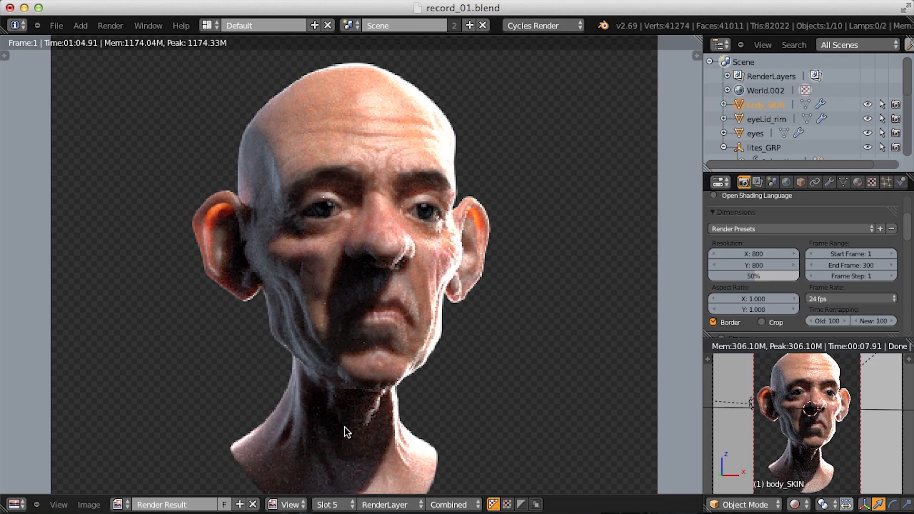
pyautogui.click(332, 505)
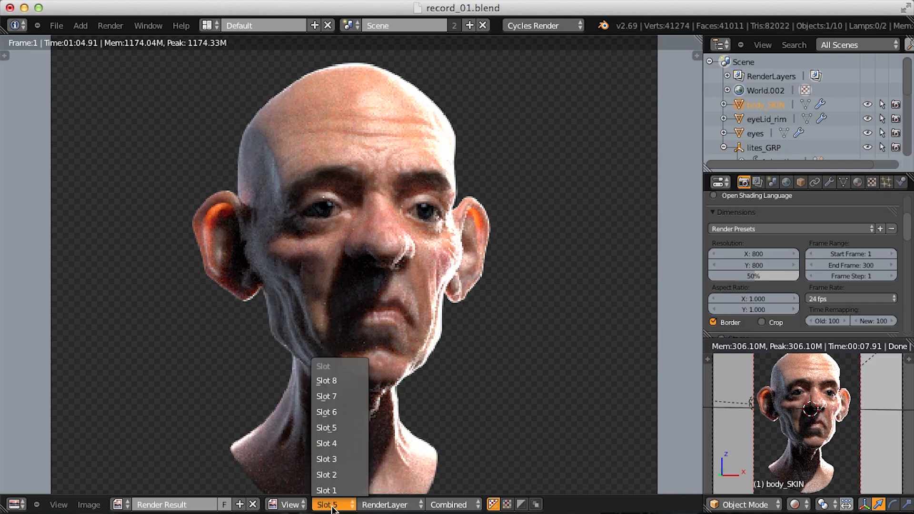
pyautogui.click(347, 428)
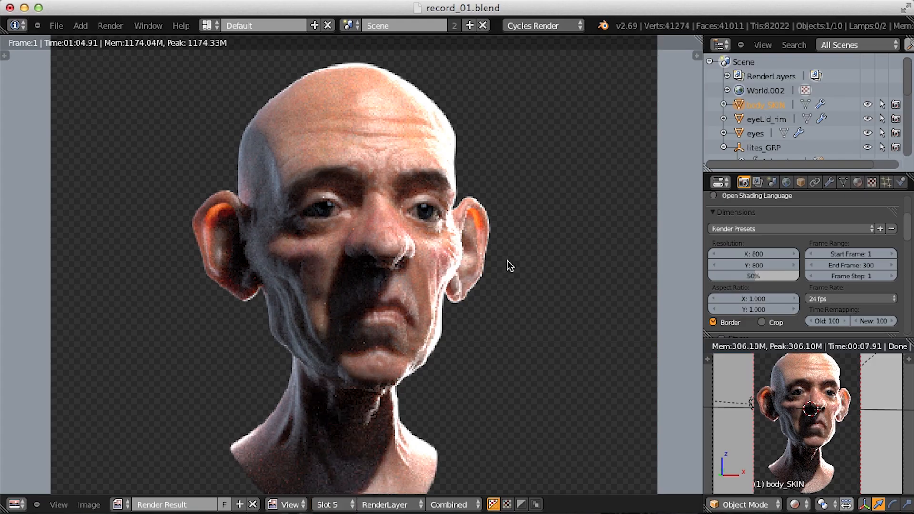
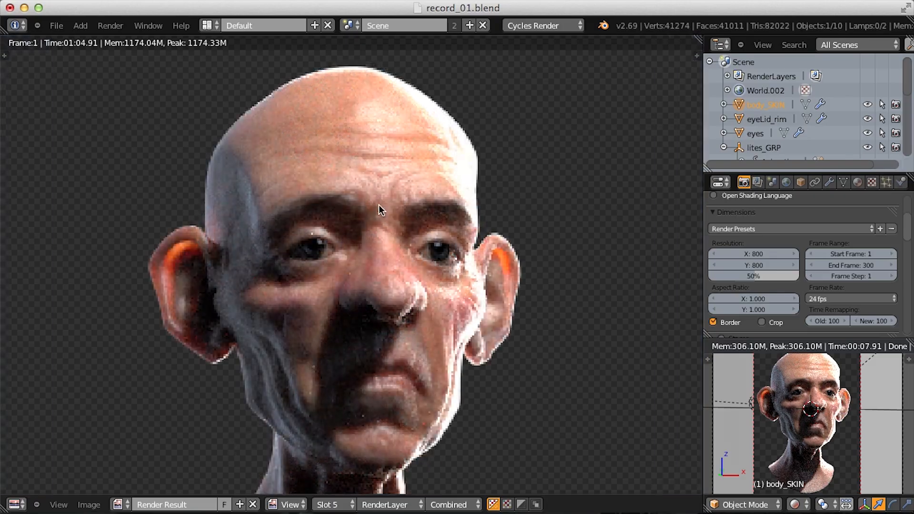
pyautogui.moveTo(380, 208)
pyautogui.mouseDown(button='middle')
pyautogui.moveTo(395, 197)
pyautogui.moveTo(389, 201)
pyautogui.mouseUp(button='middle')
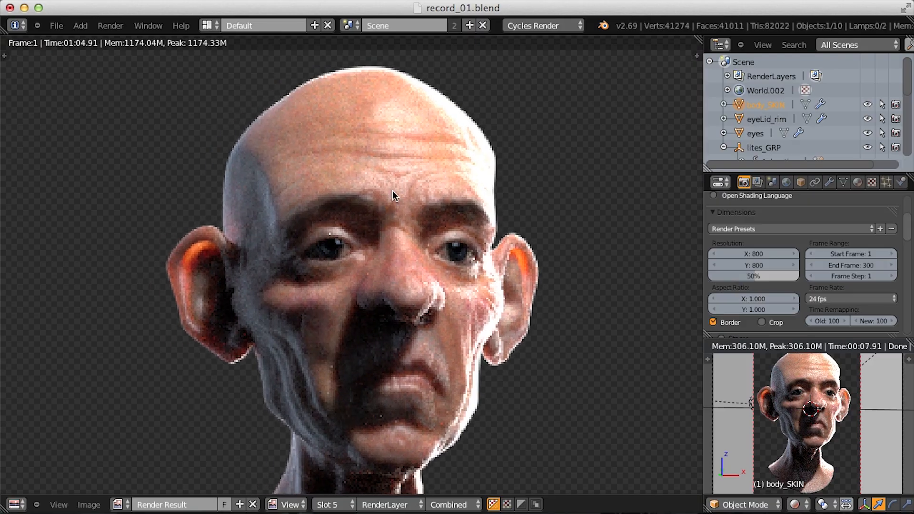
pyautogui.keyDown('ctrl'); pyautogui.moveTo(392, 191); pyautogui.dragTo(382, 201, button='middle'); pyautogui.keyUp('ctrl')
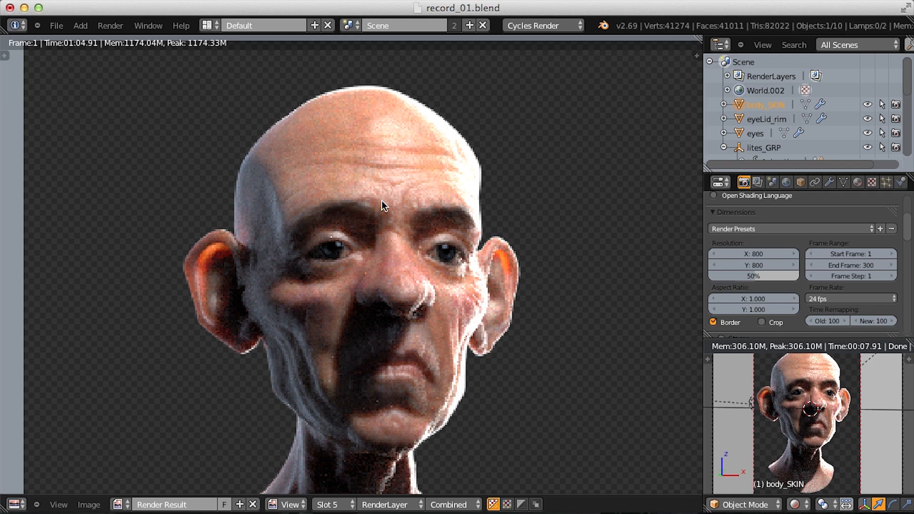
pyautogui.keyDown('ctrl'); pyautogui.moveTo(382, 200); pyautogui.dragTo(379, 224, button='middle'); pyautogui.keyUp('ctrl')
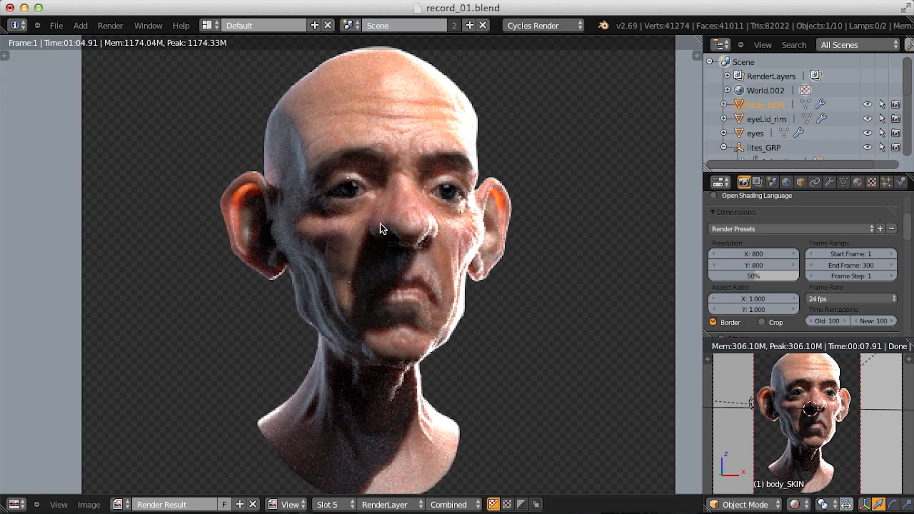
pyautogui.keyDown('ctrl'); pyautogui.moveTo(375, 241); pyautogui.dragTo(381, 326, button='middle'); pyautogui.keyUp('ctrl')
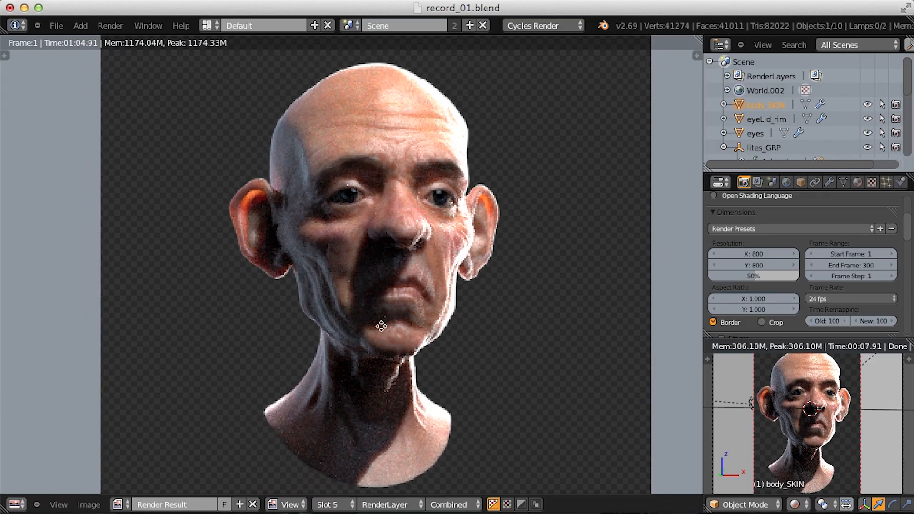
# - Select render Slot 4 for the next render and return to the node editor
pyautogui.click(333, 504)
pyautogui.click(341, 447)
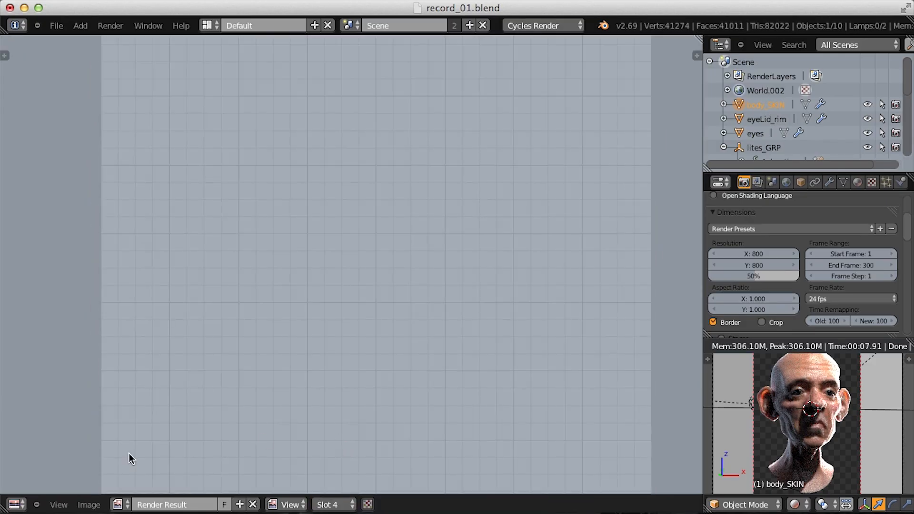
pyautogui.click(15, 504)
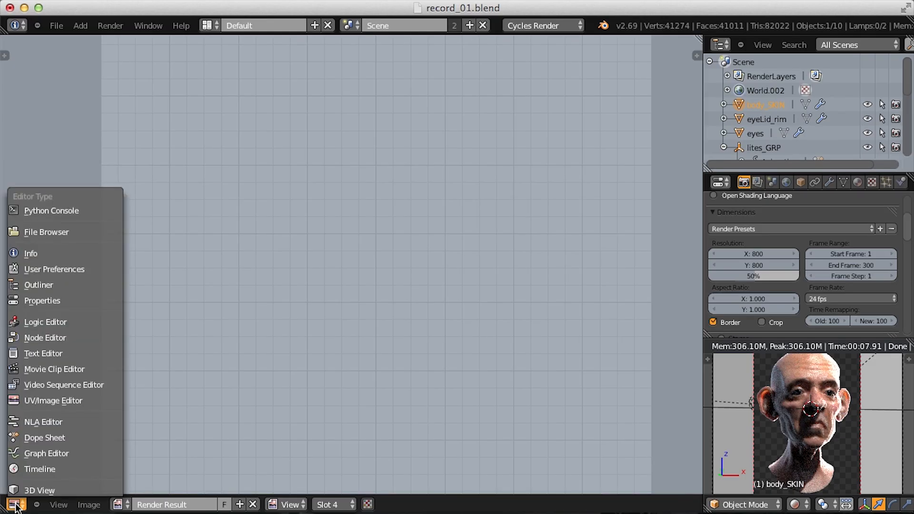
pyautogui.click(45, 337)
# - Duplicate the lower Image Texture node and place the copy directly beneath it
pyautogui.keyDown('ctrl'); pyautogui.moveTo(245, 310); pyautogui.dragTo(424, 234, button='middle'); pyautogui.keyUp('ctrl')
pyautogui.moveTo(484, 267); pyautogui.dragTo(569, 271)
pyautogui.keyDown('ctrl'); pyautogui.moveTo(636, 282); pyautogui.dragTo(436, 222, button='middle'); pyautogui.keyUp('ctrl')
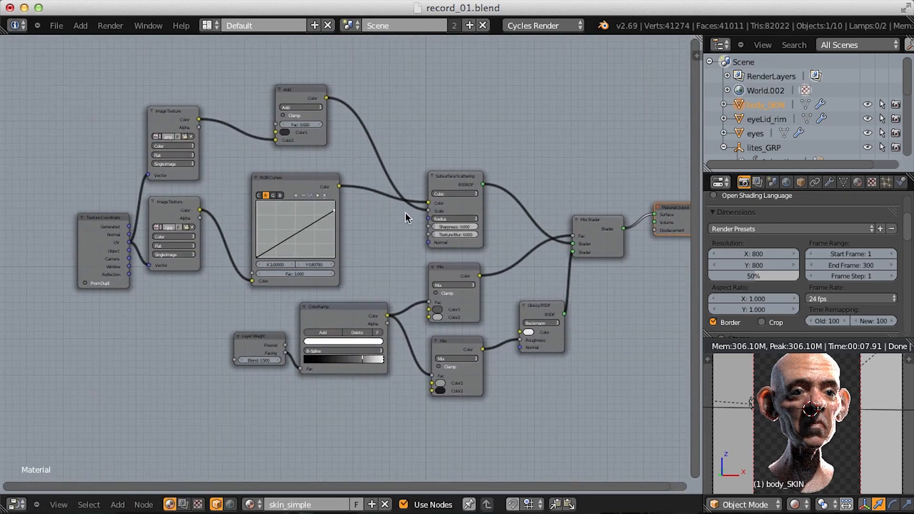
pyautogui.hotkey('shift', 'a')
pyautogui.moveTo(376, 172)
pyautogui.click(172, 218)
pyautogui.hotkey('shift', 'd')
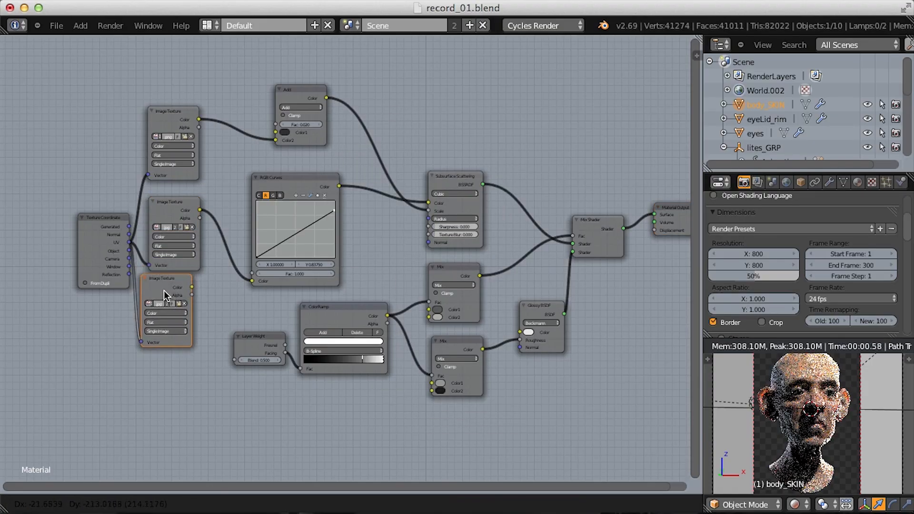
pyautogui.click(178, 305)
# - Load SSS_bump.jpg from the tex folder into the duplicated Image Texture node
pyautogui.scroll(4, 232, 311)
pyautogui.scroll(3, 232, 310)
pyautogui.moveTo(60, 294); pyautogui.dragTo(387, 229, button='middle')
pyautogui.click(363, 266)
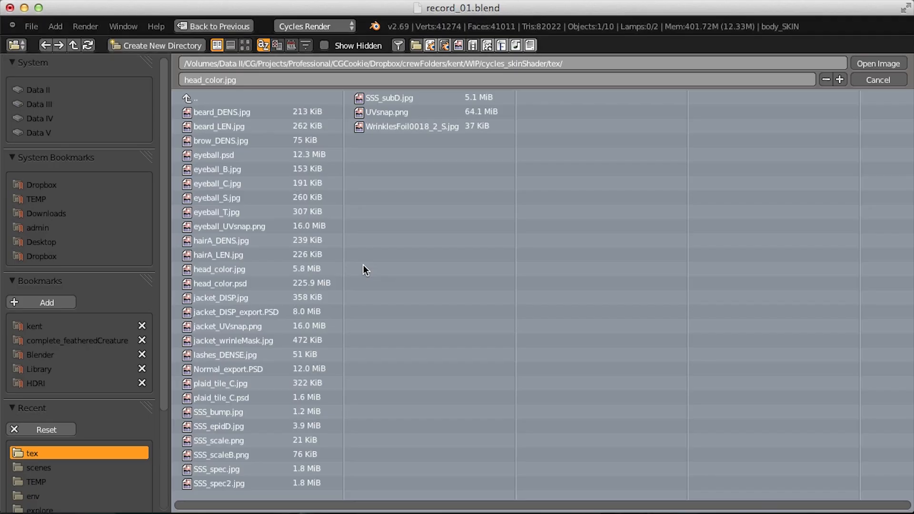
pyautogui.doubleClick(261, 410)
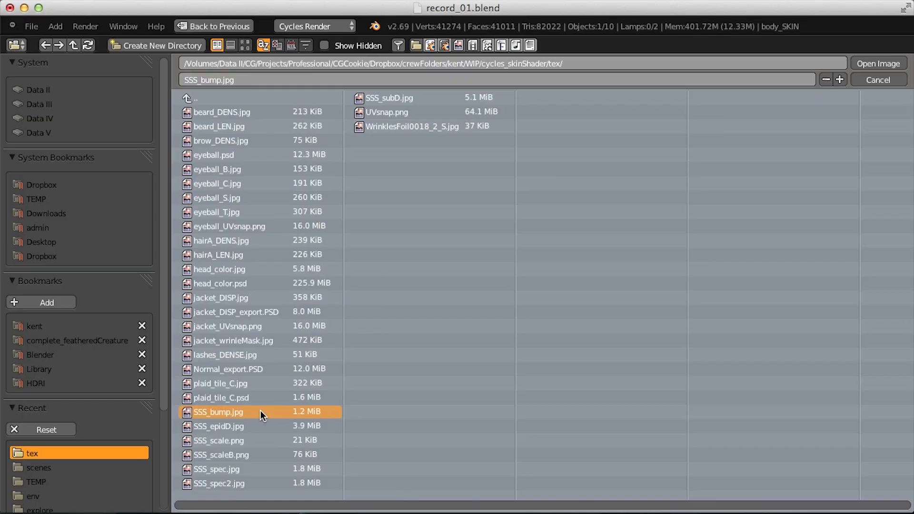
# - Disconnect RGB Curves from the Color input of the Subsurface Scattering node, keeping the Add node linked to Scale
pyautogui.scroll(-8, 450, 191)
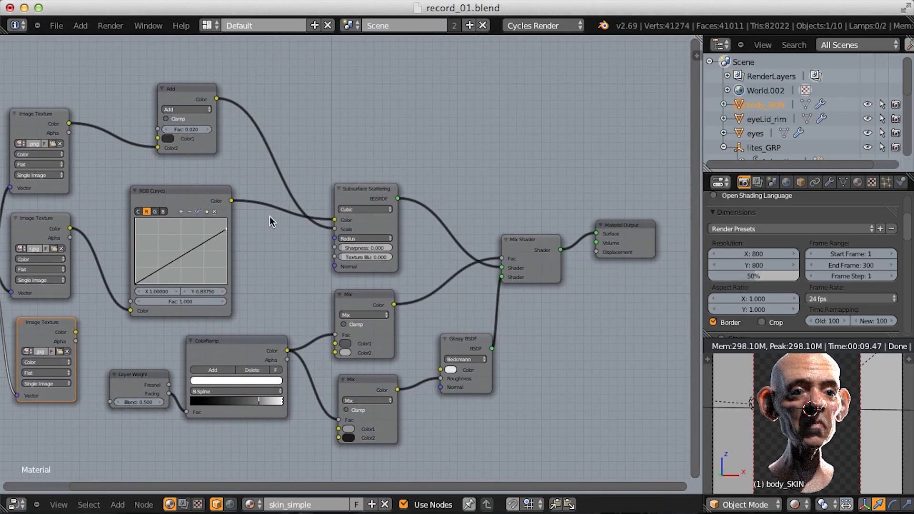
pyautogui.scroll(3, 269, 216)
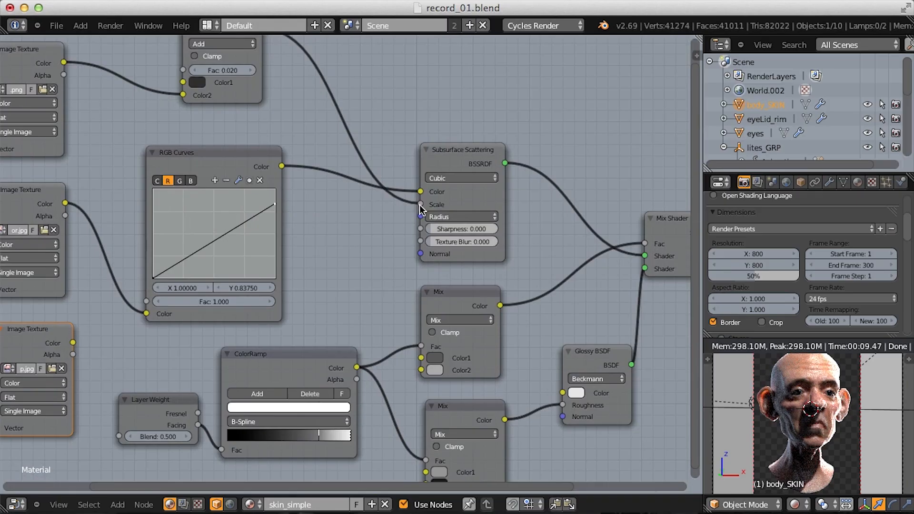
pyautogui.moveTo(421, 204); pyautogui.dragTo(369, 198)
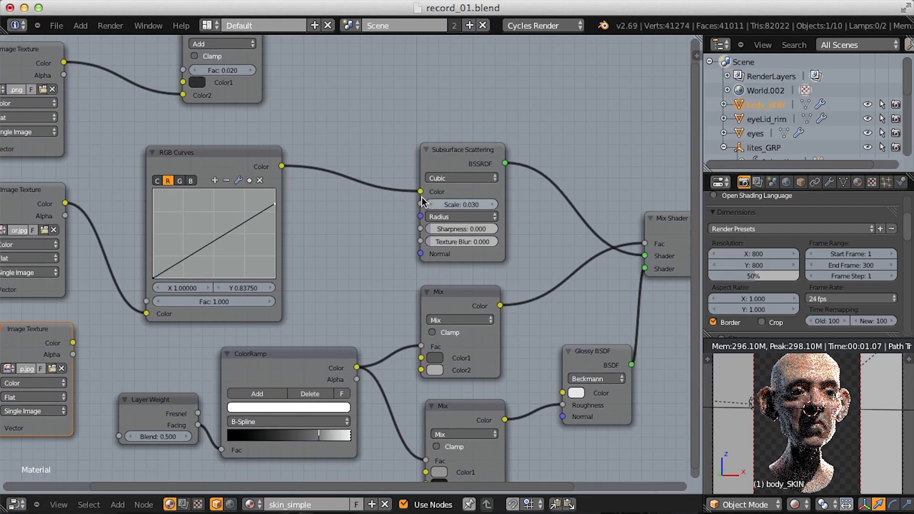
pyautogui.keyDown('shift'); pyautogui.scroll(3, 327, 177); pyautogui.keyUp('shift')
pyautogui.moveTo(261, 105); pyautogui.dragTo(364, 264)
pyautogui.keyDown('shift'); pyautogui.scroll(-3, 430, 261); pyautogui.keyUp('shift')
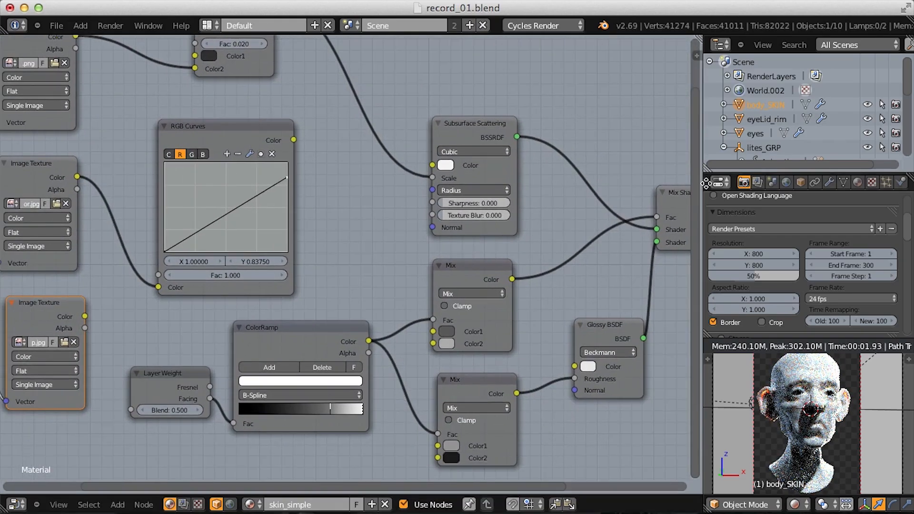
# - Set the render resolution percentage to 100% and check the sampling settings
pyautogui.scroll(3, 908, 213)
pyautogui.scroll(-2, 908, 214)
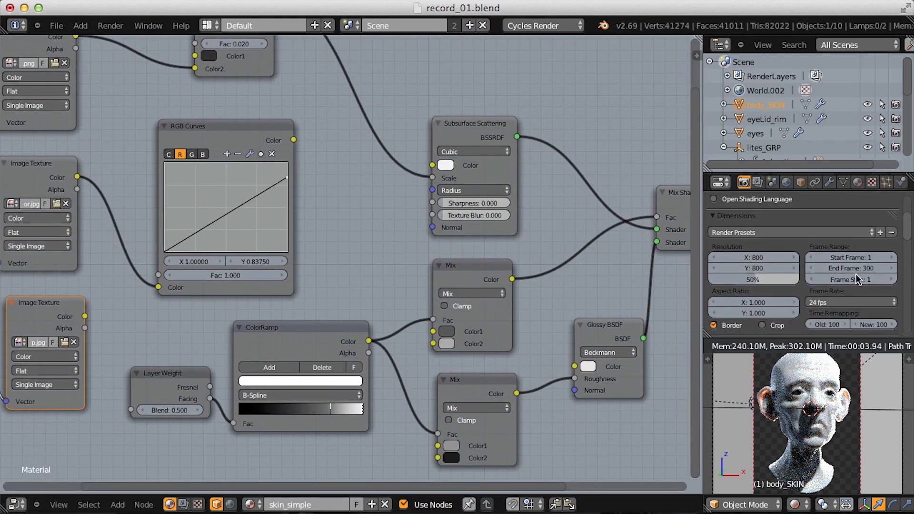
pyautogui.click(749, 281)
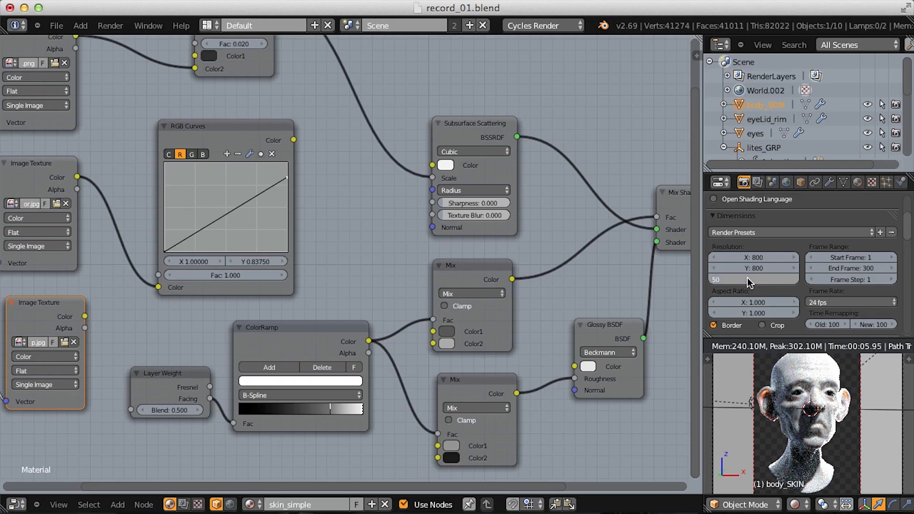
pyautogui.write('100')
pyautogui.press('Return')
pyautogui.scroll(-5, 907, 255)
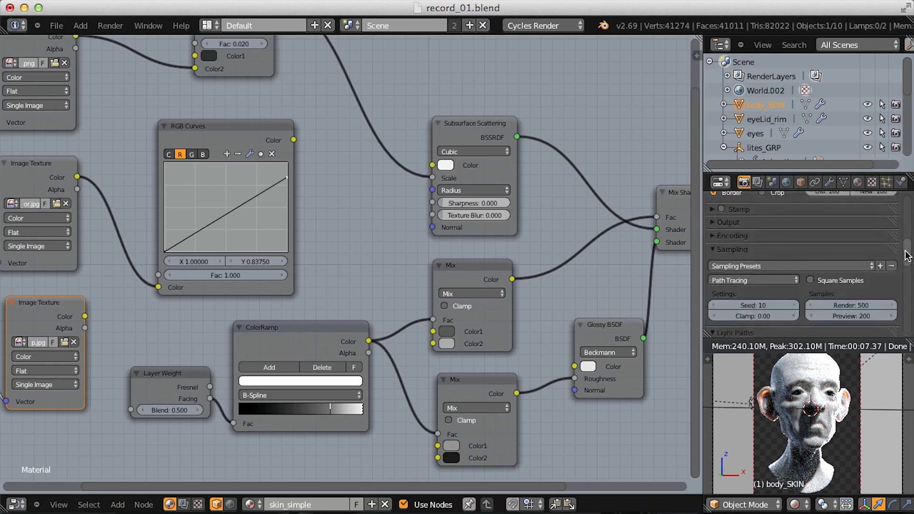
pyautogui.scroll(-4, 907, 255)
pyautogui.scroll(3, 907, 257)
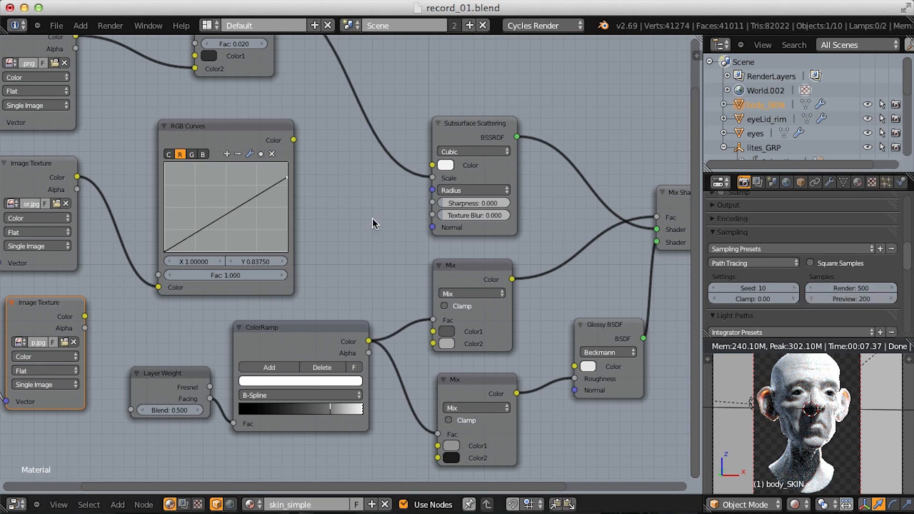
# - Connect the Color output of the bump Image Texture node to the Displacement input of the Material Output
pyautogui.moveTo(204, 277); pyautogui.dragTo(380, 263, button='middle')
pyautogui.moveTo(318, 285); pyautogui.dragTo(224, 305, button='middle')
pyautogui.scroll(-4, 224, 306)
pyautogui.moveTo(453, 239); pyautogui.dragTo(319, 268, button='middle')
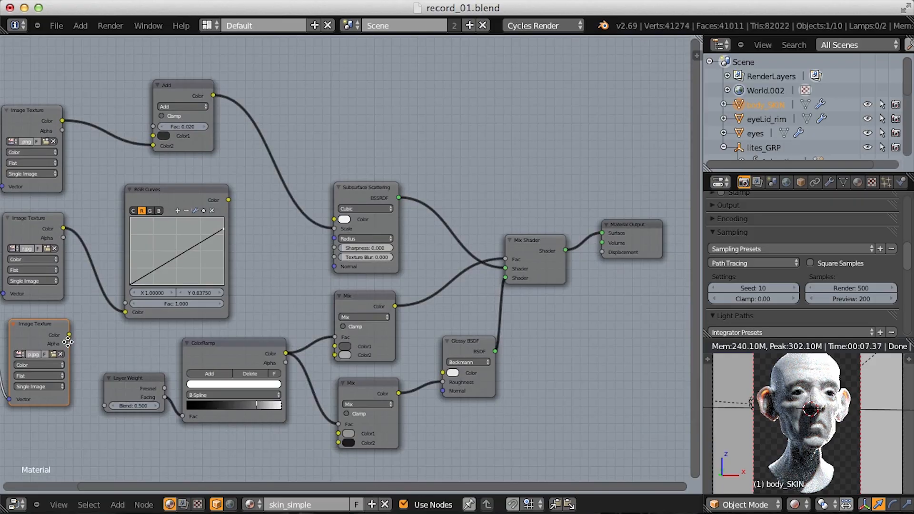
pyautogui.moveTo(69, 334); pyautogui.dragTo(604, 252)
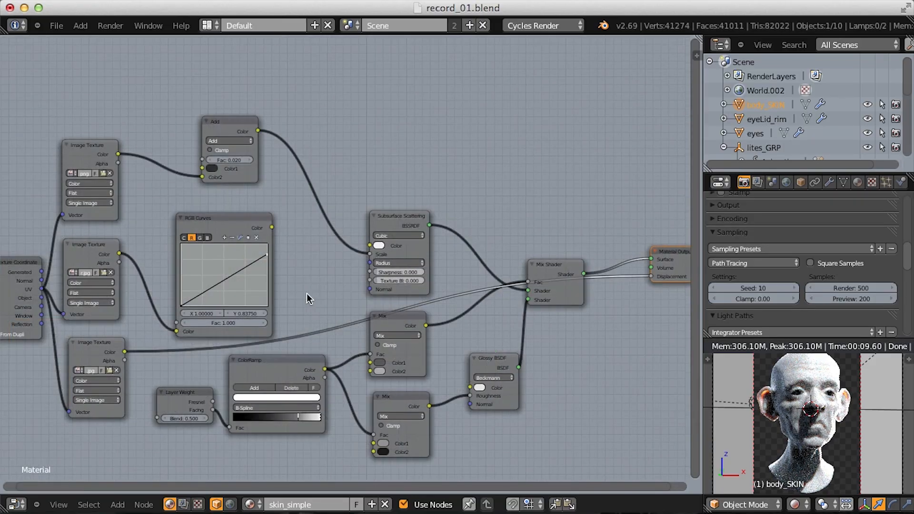
# - Move the Texture Coordinate node and the three Image Texture nodes together away from the other nodes to make room
pyautogui.moveTo(307, 293); pyautogui.dragTo(521, 278, button='middle')
pyautogui.moveTo(153, 114); pyautogui.dragTo(345, 384)
pyautogui.press('g')
pyautogui.click(259, 321)
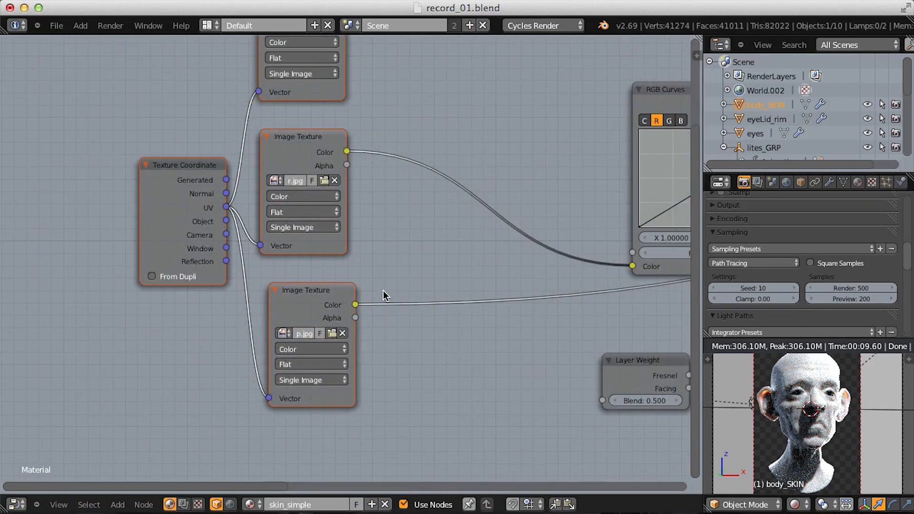
pyautogui.keyDown('ctrl'); pyautogui.moveTo(384, 290); pyautogui.dragTo(355, 279, button='middle'); pyautogui.keyUp('ctrl')
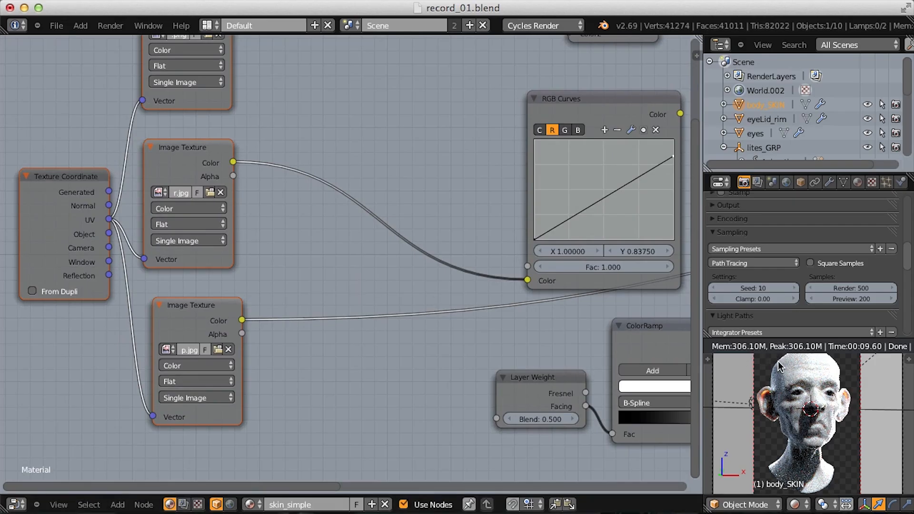
# - Render the head with the bump texture driving Displacement and view the result at actual size
pyautogui.click(107, 24)
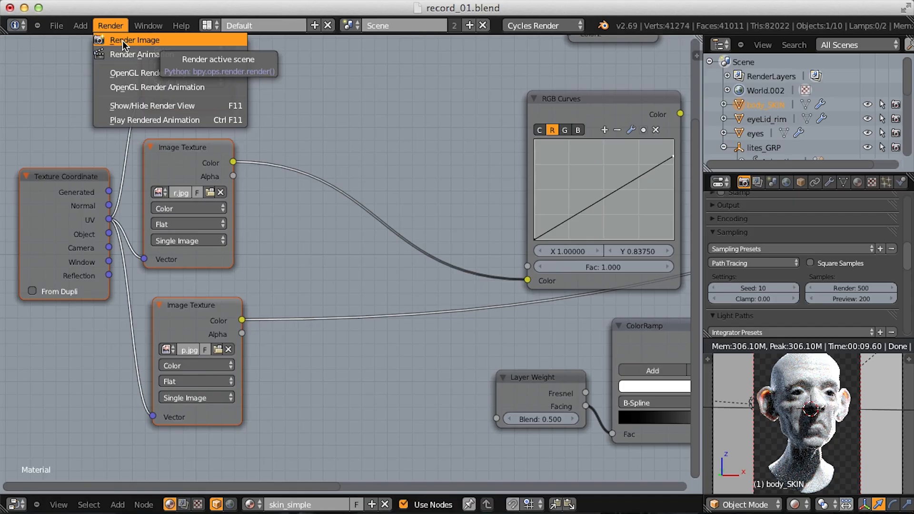
pyautogui.click(122, 41)
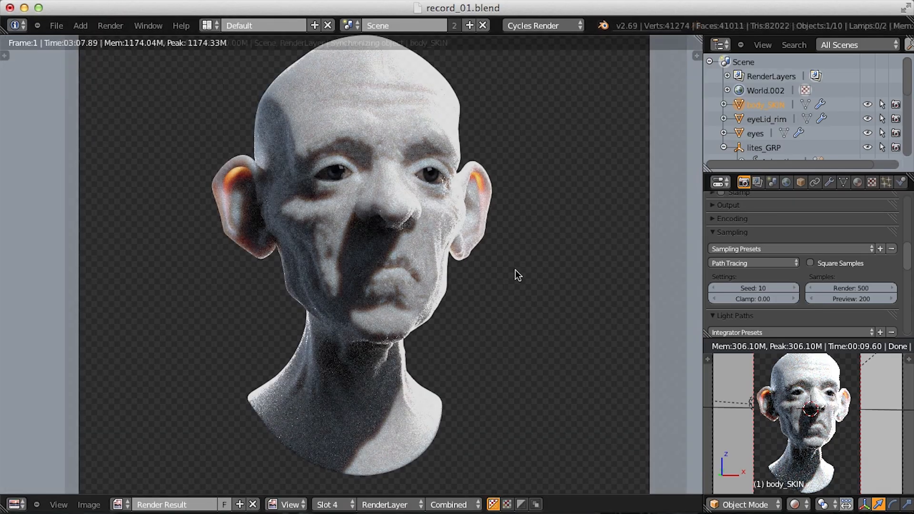
pyautogui.keyDown('ctrl'); pyautogui.moveTo(515, 269); pyautogui.dragTo(534, 316, button='middle'); pyautogui.keyUp('ctrl')
pyautogui.press('KP_1')
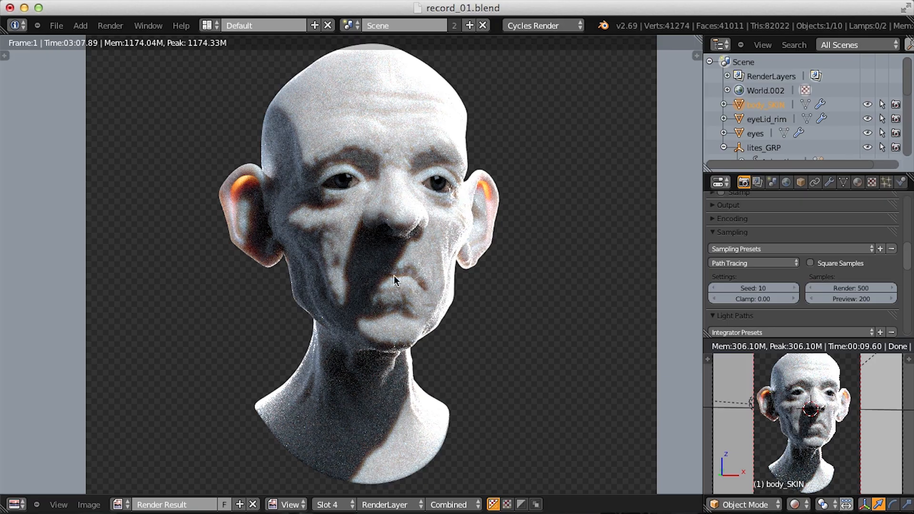
# - Choose render Slot 5, cut the bump Image Texture's link to Displacement, and render the head without bump
pyautogui.click(333, 504)
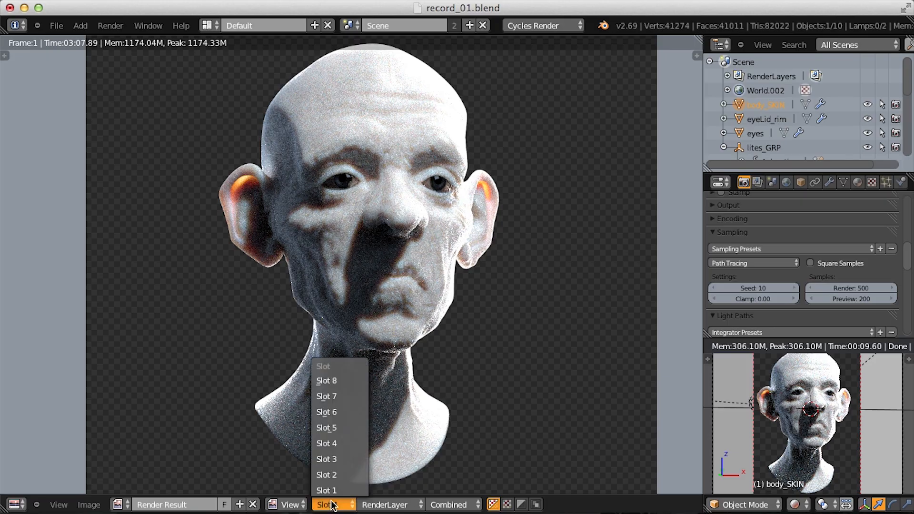
pyautogui.click(347, 430)
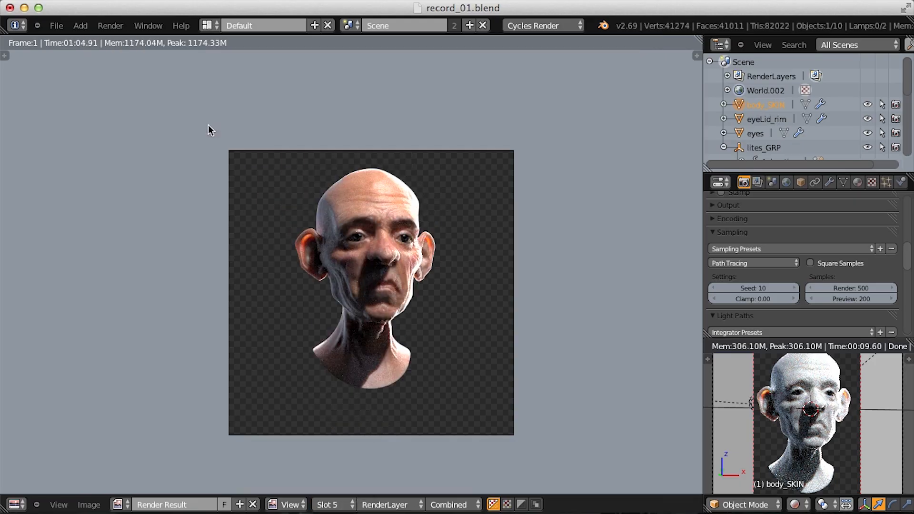
pyautogui.hotkey('shift', 'F3')
pyautogui.scroll(-3, 386, 214)
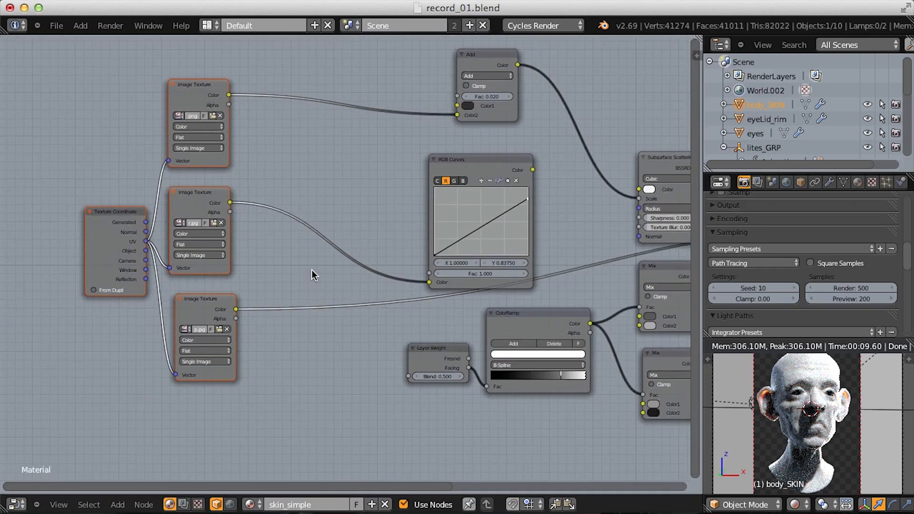
pyautogui.keyDown('ctrl'); pyautogui.moveTo(312, 270); pyautogui.dragTo(309, 367); pyautogui.keyUp('ctrl')
pyautogui.click(110, 25)
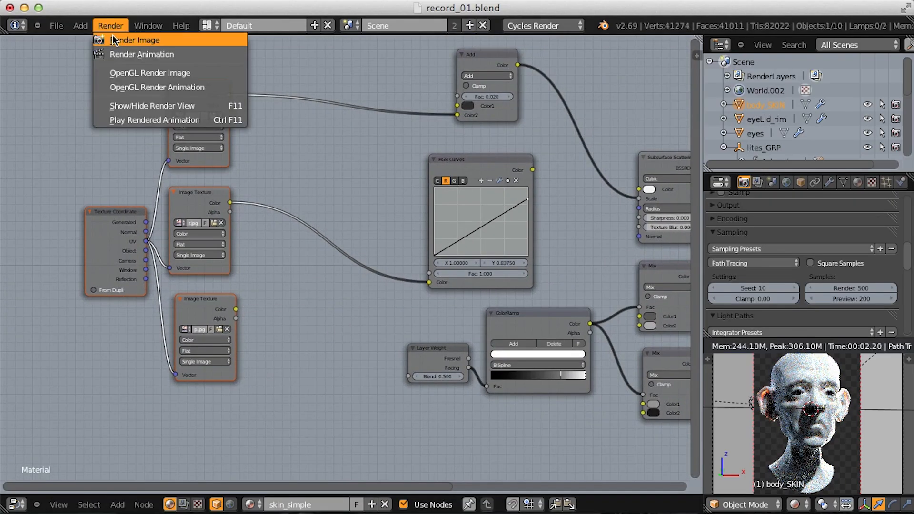
pyautogui.click(112, 37)
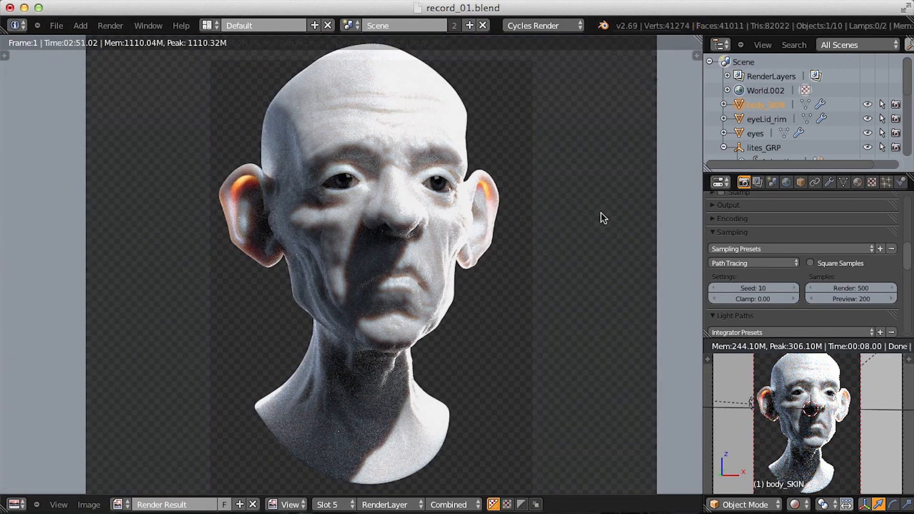
# - Compare the bumped render in Slot 4 with the bump-free render in Slot 5, finishing on Slot 4
pyautogui.click(333, 504)
pyautogui.click(347, 447)
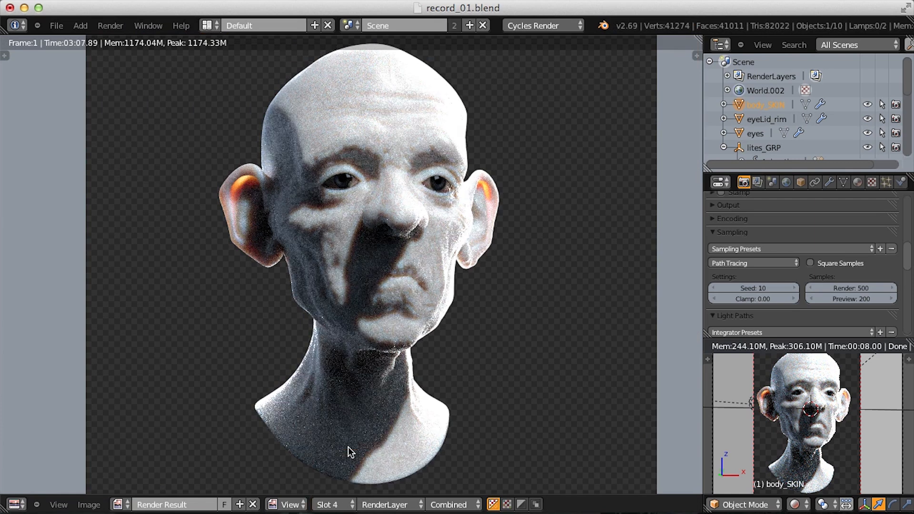
pyautogui.click(336, 505)
pyautogui.click(343, 423)
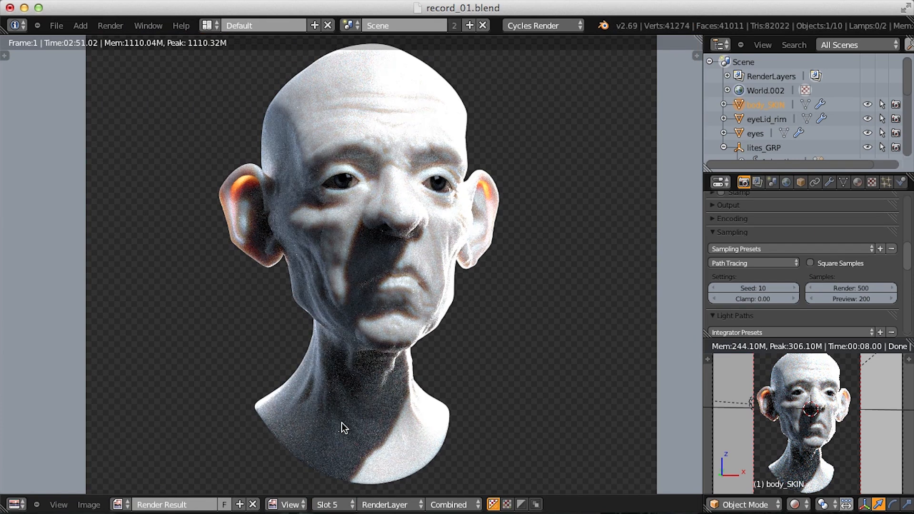
pyautogui.click(328, 503)
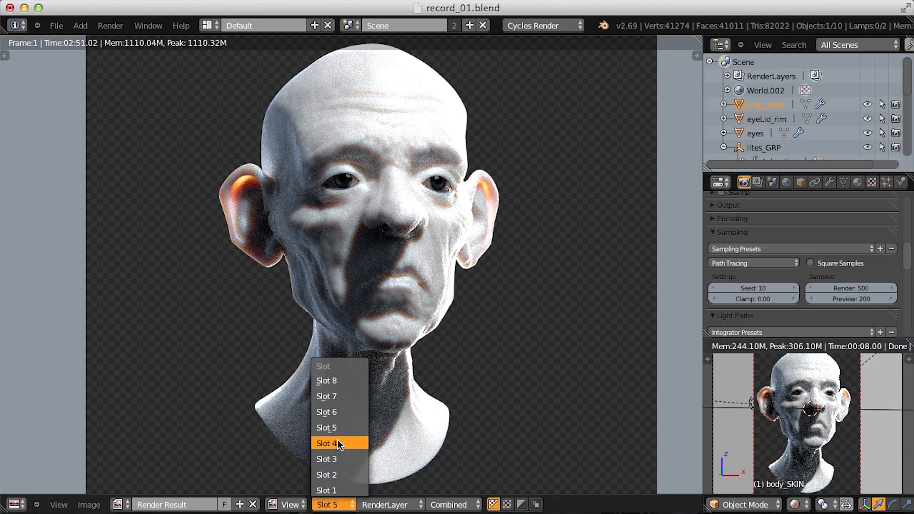
pyautogui.click(339, 444)
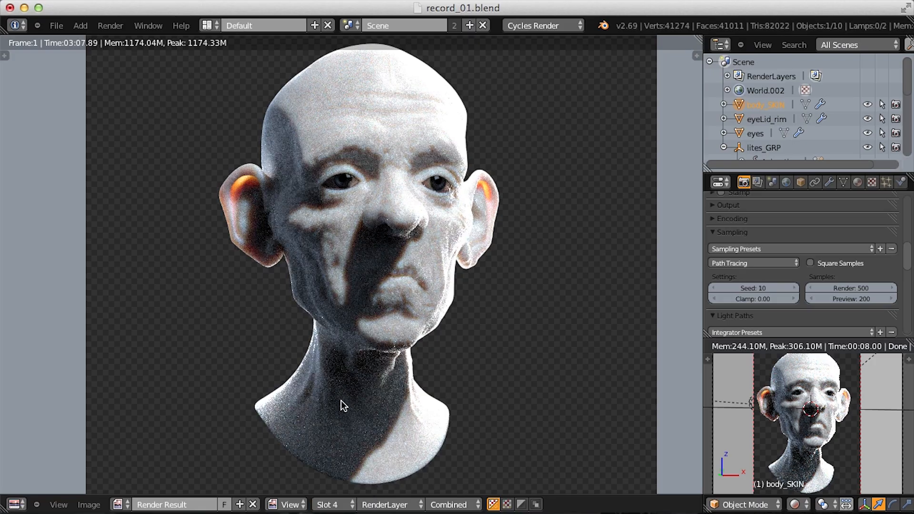
pyautogui.click(332, 504)
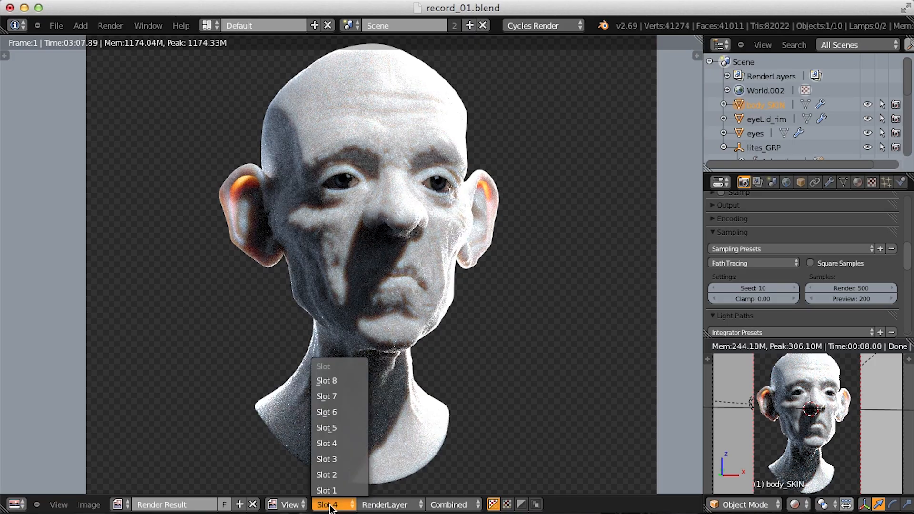
pyautogui.click(343, 427)
pyautogui.click(333, 504)
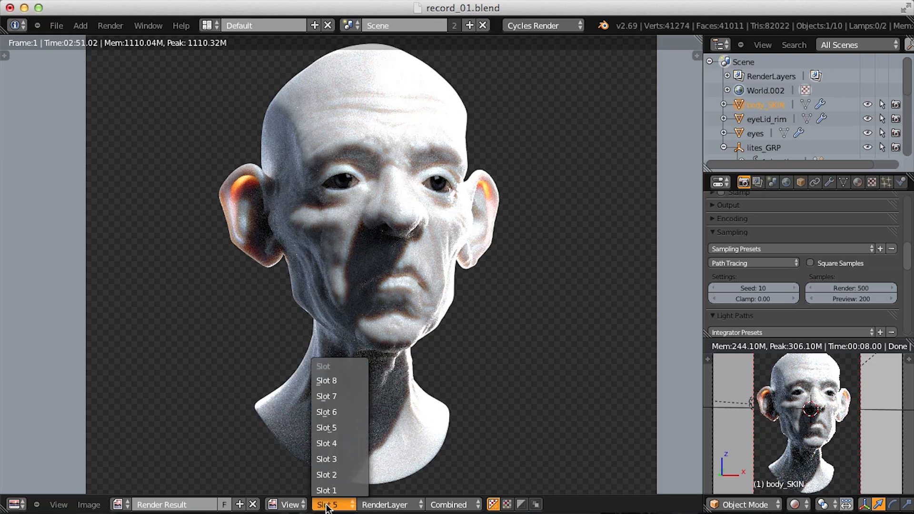
pyautogui.click(360, 438)
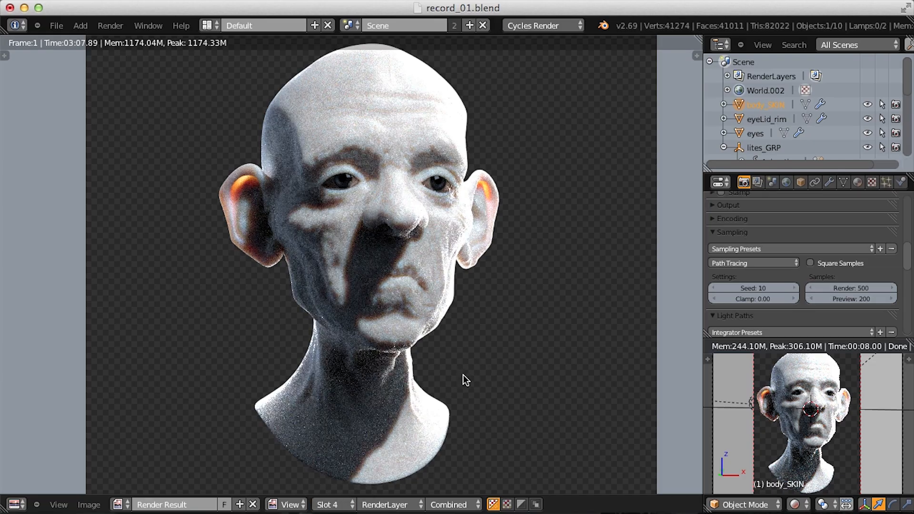
# - Add a Math node beside the bump Image Texture and connect the texture's Color output to its first Value input
pyautogui.hotkey('shift', 'F3')
pyautogui.hotkey('shift', 'a')
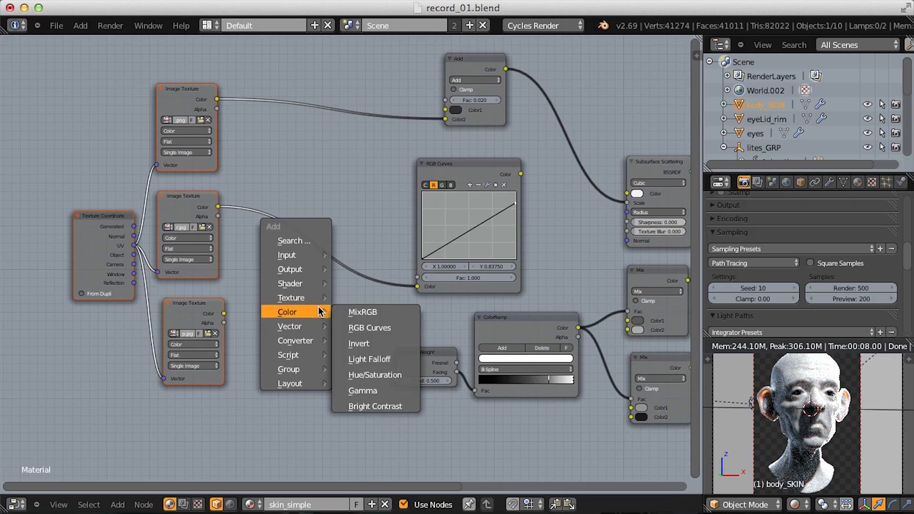
pyautogui.moveTo(298, 339)
pyautogui.click(348, 340)
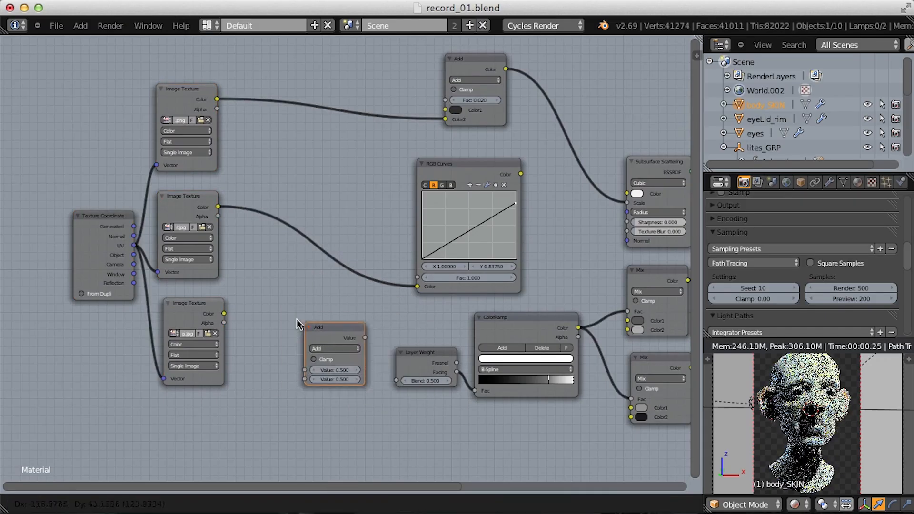
pyautogui.click(265, 298)
pyautogui.scroll(3, 172, 304)
pyautogui.moveTo(172, 304); pyautogui.dragTo(281, 210, button='middle')
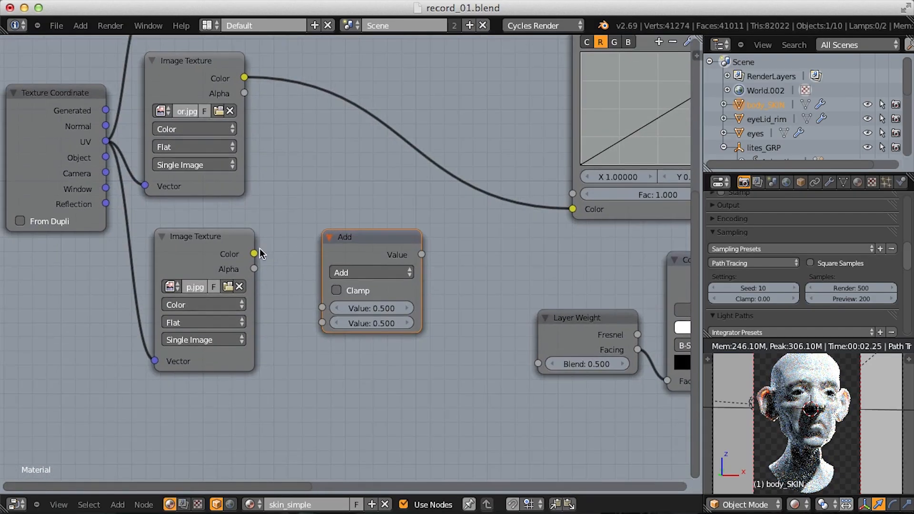
pyautogui.moveTo(255, 254); pyautogui.dragTo(305, 305)
# - Change the Math node's operation to Multiply and set its second value to 0.1
pyautogui.scroll(-2, 215, 324)
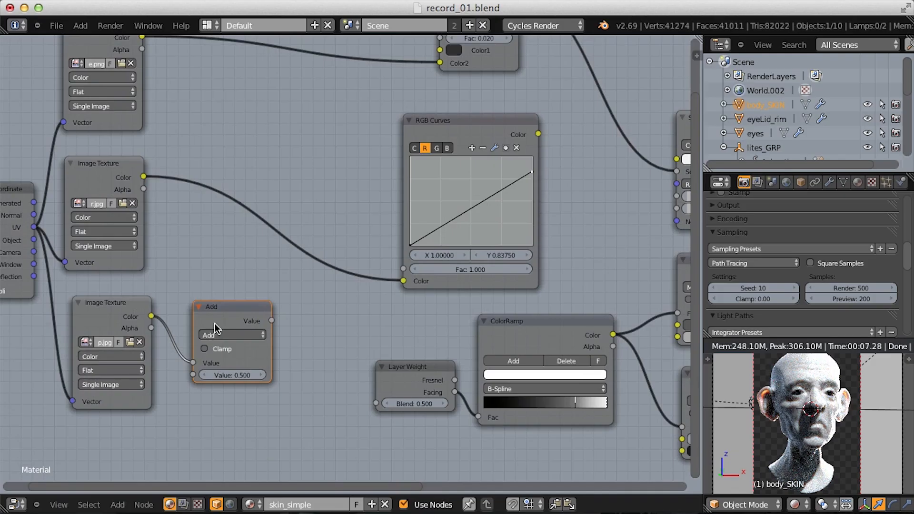
pyautogui.click(229, 332)
pyautogui.click(231, 298)
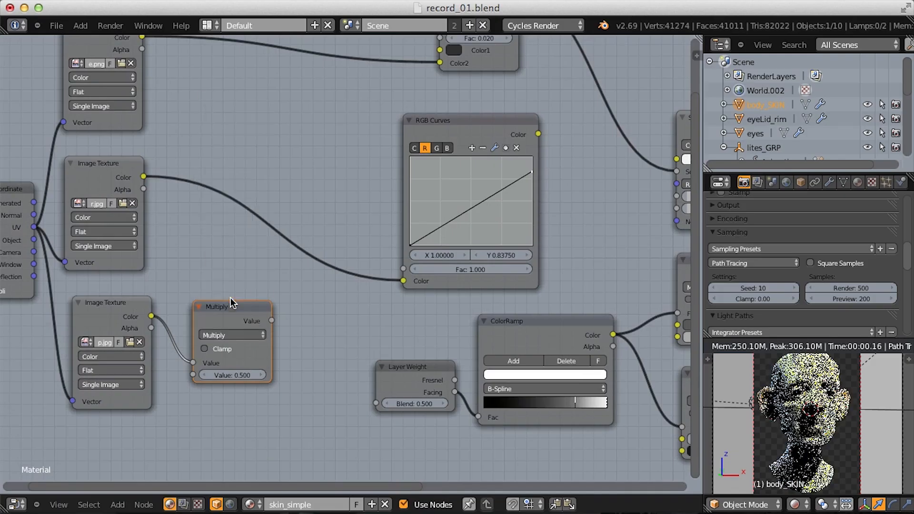
pyautogui.click(225, 376)
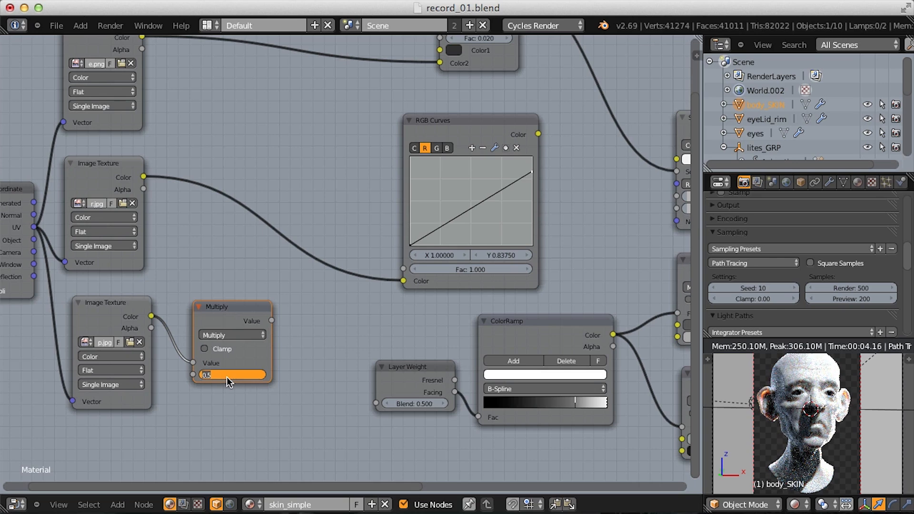
pyautogui.write('0.1')
pyautogui.press('Return')
# - Connect the Multiply node's Value output to the Displacement input of the Material Output
pyautogui.scroll(-3, 235, 313)
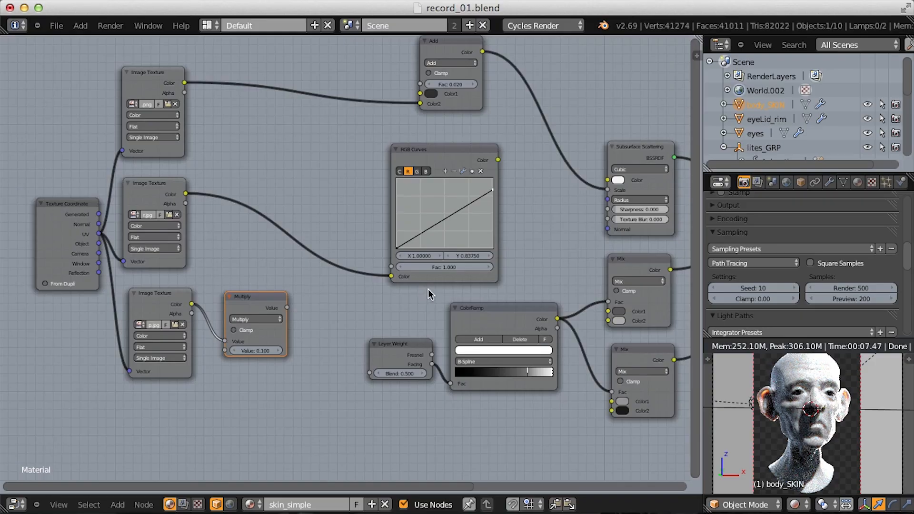
pyautogui.moveTo(428, 290); pyautogui.dragTo(202, 345, button='middle')
pyautogui.moveTo(96, 355); pyautogui.dragTo(634, 299)
pyautogui.moveTo(636, 299); pyautogui.dragTo(576, 299, button='middle')
pyautogui.scroll(-2, 483, 297)
pyautogui.moveTo(61, 333); pyautogui.dragTo(565, 260)
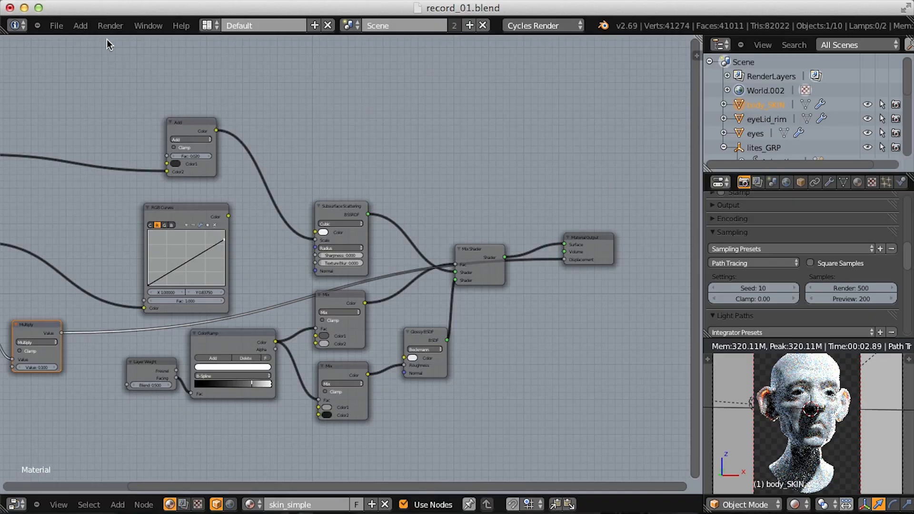
# - Render the head with the reduced bump into Slot 4 and view the face up close
pyautogui.click(113, 26)
pyautogui.click(135, 40)
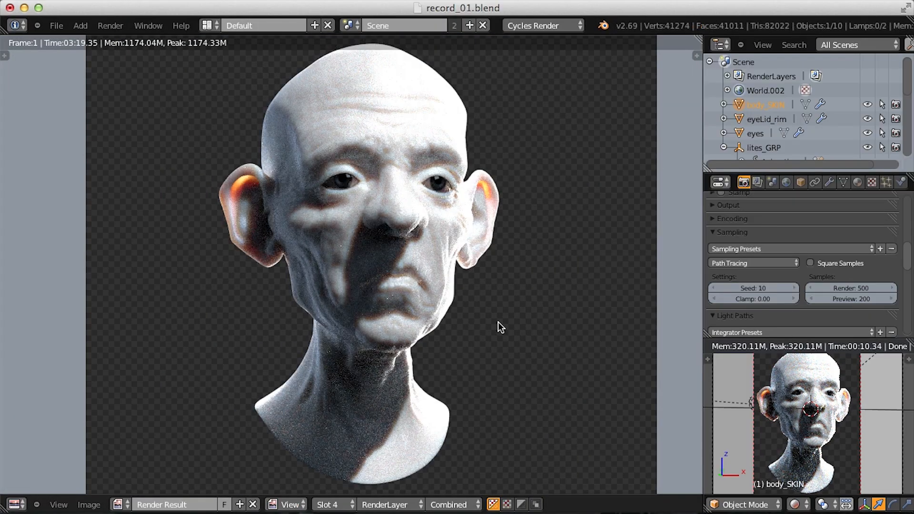
pyautogui.keyDown('ctrl'); pyautogui.moveTo(498, 322); pyautogui.dragTo(495, 347, button='middle'); pyautogui.keyUp('ctrl')
pyautogui.moveTo(499, 328); pyautogui.dragTo(485, 402, button='middle')
pyautogui.moveTo(488, 369); pyautogui.dragTo(479, 372, button='middle')
# - Compare the reduced-bump render in Slot 4 with the bump-free render in Slot 5, then return to the node editor
pyautogui.click(333, 504)
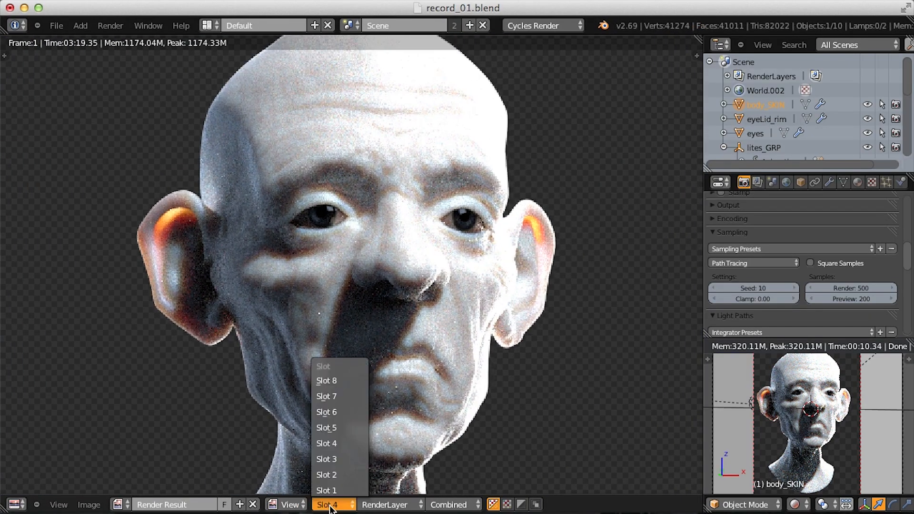
pyautogui.click(344, 429)
pyautogui.click(334, 505)
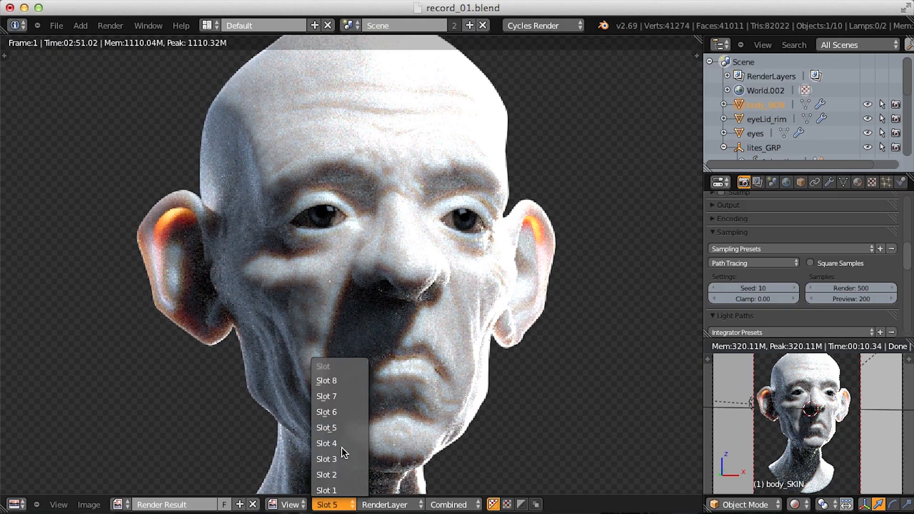
pyautogui.click(339, 442)
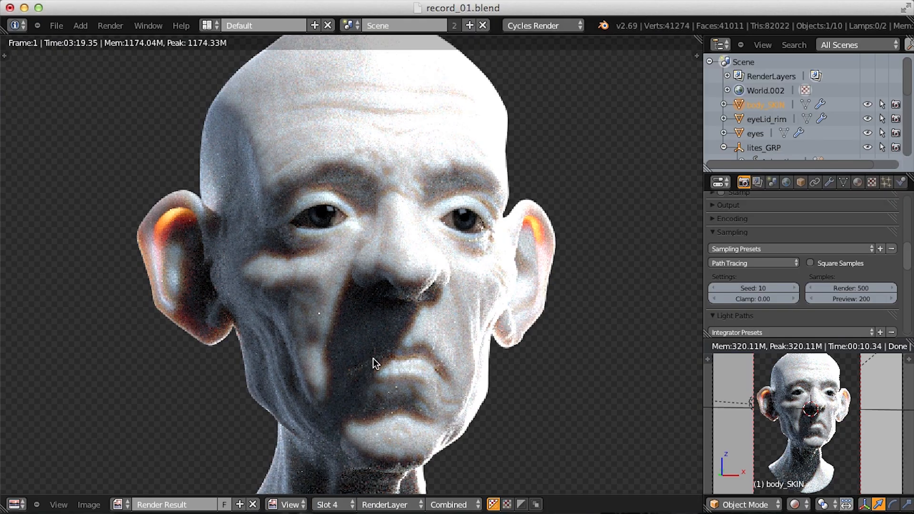
pyautogui.scroll(-2, 398, 352)
pyautogui.moveTo(402, 364); pyautogui.dragTo(404, 407, button='middle')
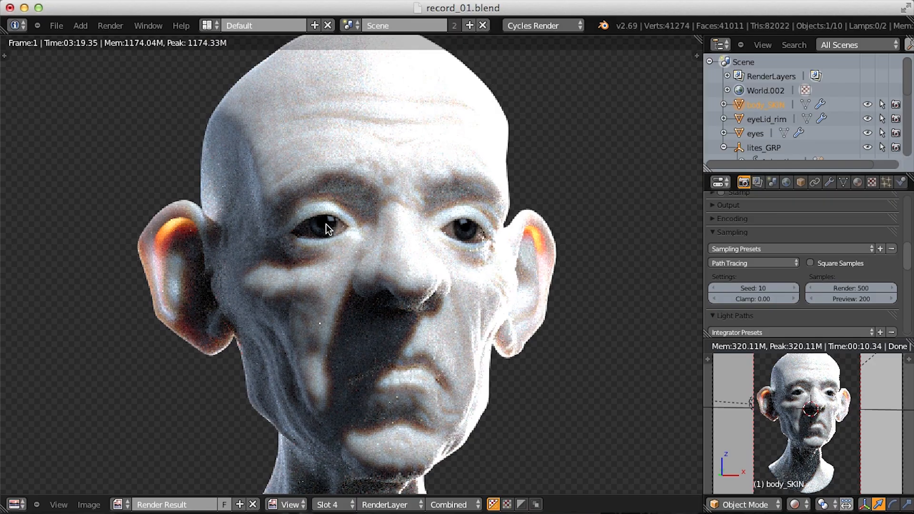
pyautogui.scroll(-3, 464, 261)
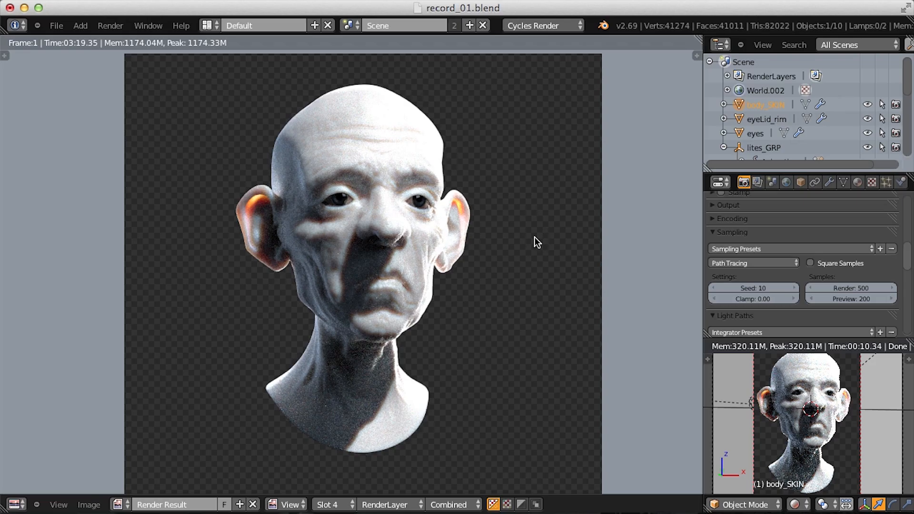
pyautogui.press('Escape')
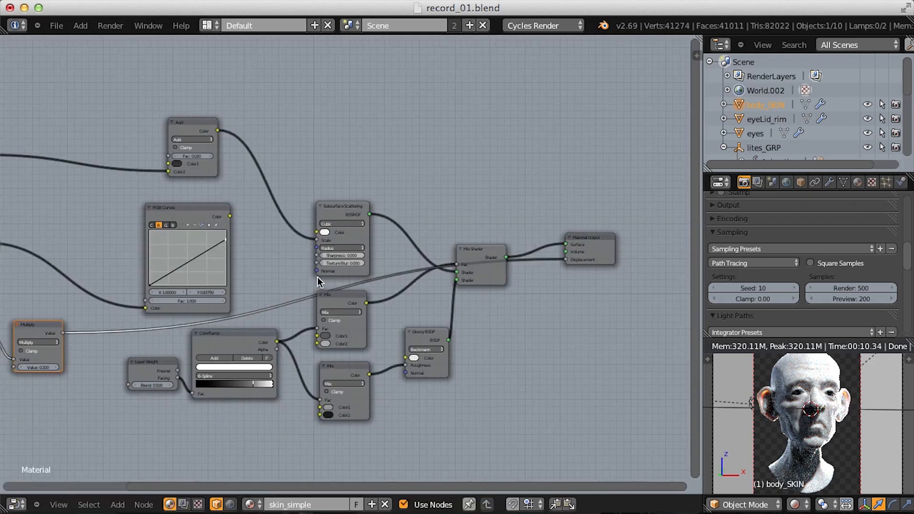
# - Connect the Color output of RGB Curves to the Color input of the Subsurface Scattering node
pyautogui.scroll(4, 333, 256)
pyautogui.moveTo(293, 261); pyautogui.dragTo(386, 253, button='middle')
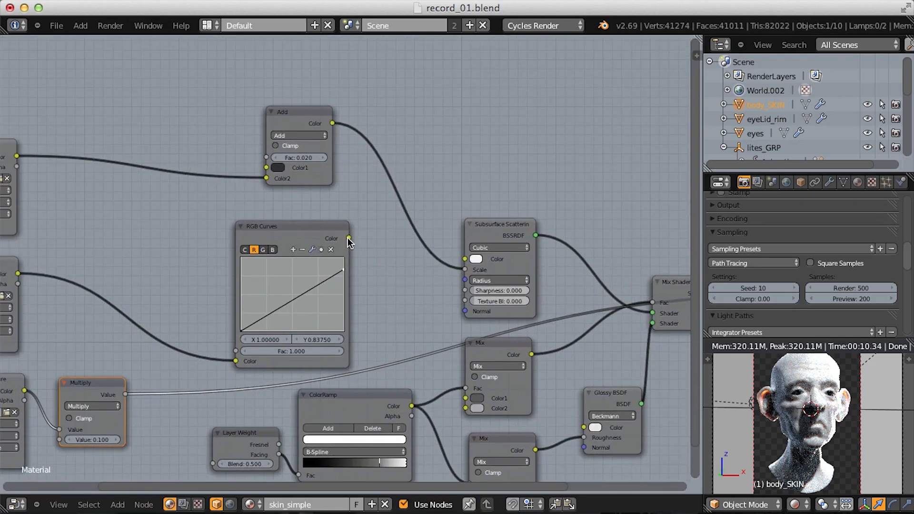
pyautogui.moveTo(348, 237); pyautogui.dragTo(464, 259)
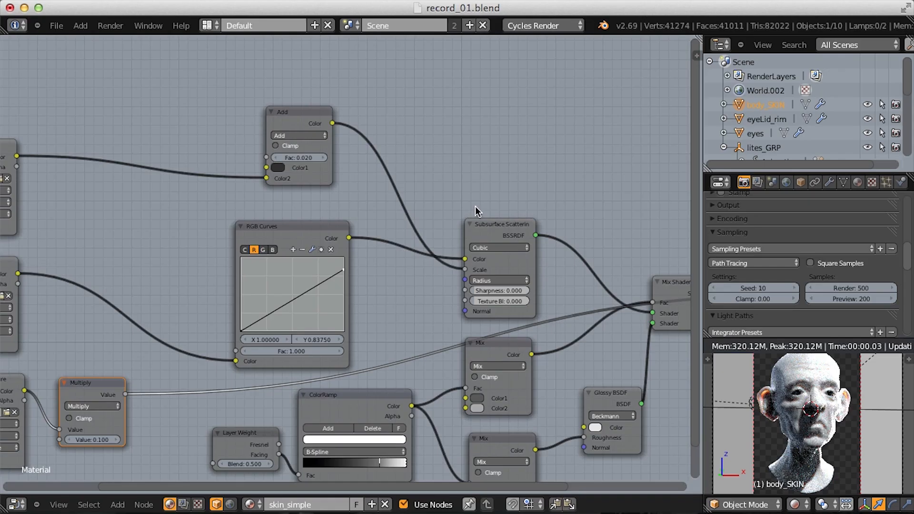
# - Duplicate the bump Image Texture node with its UV link kept and place the copy directly below the original
pyautogui.scroll(-3, 435, 216)
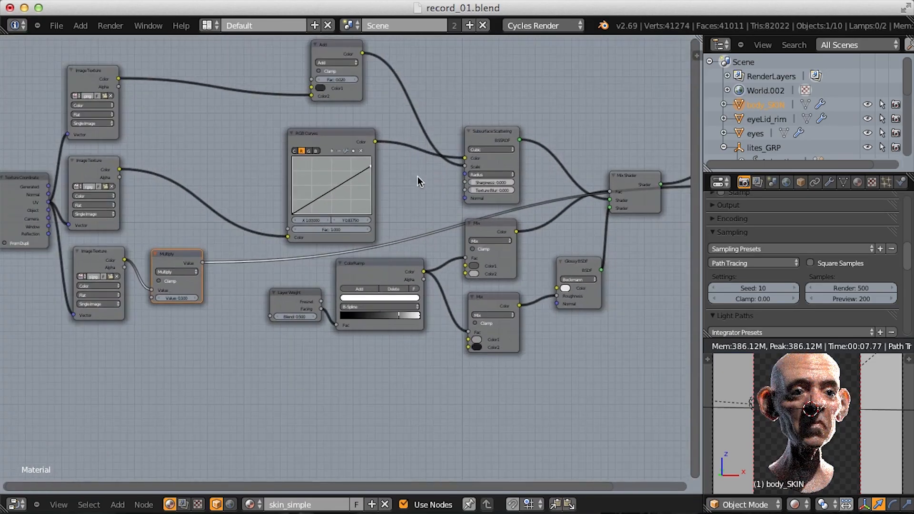
pyautogui.moveTo(418, 181); pyautogui.dragTo(476, 180, button='middle')
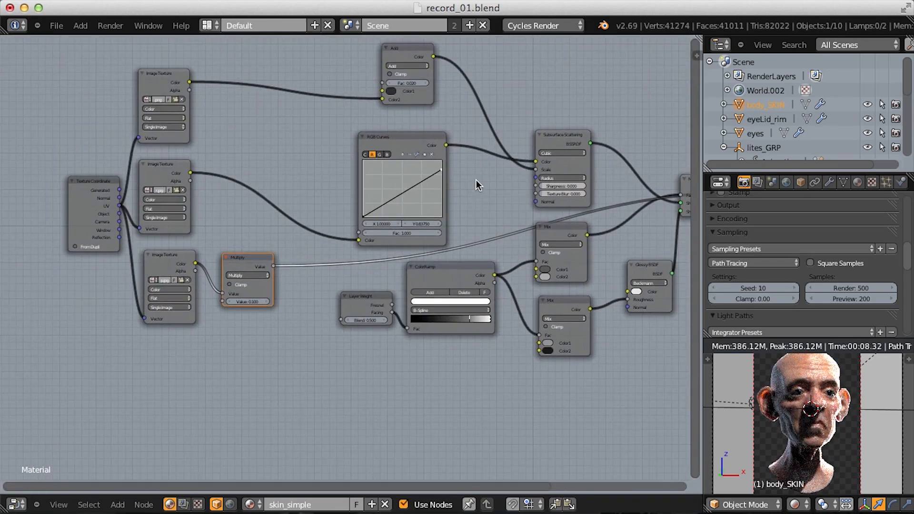
pyautogui.click(168, 260)
pyautogui.scroll(4, 390, 279)
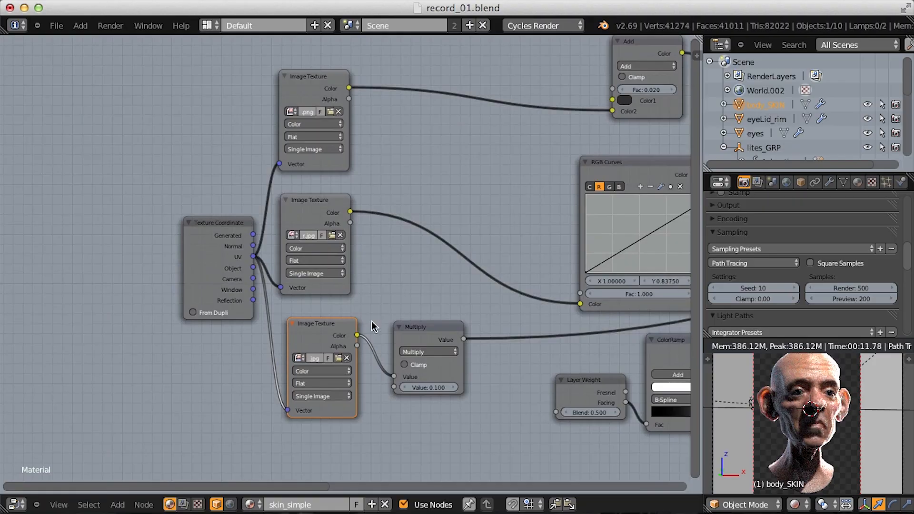
pyautogui.moveTo(373, 326); pyautogui.dragTo(358, 270, button='middle')
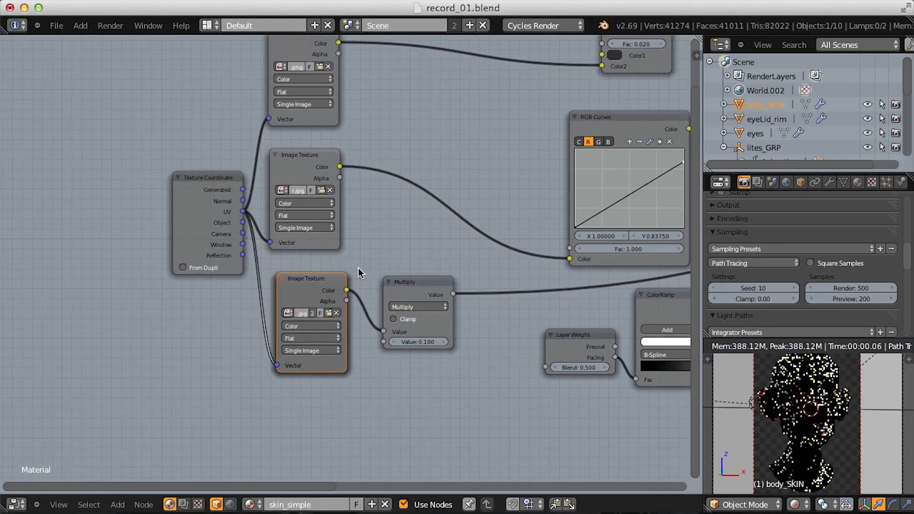
pyautogui.click(360, 389)
pyautogui.moveTo(359, 326); pyautogui.dragTo(366, 225, button='middle')
pyautogui.scroll(2, 365, 228)
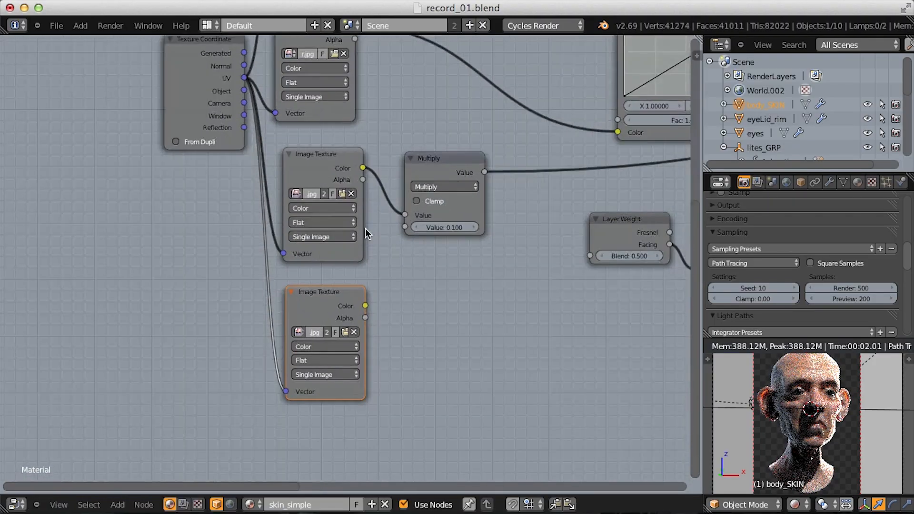
# - Load SSS_spec.jpg from the tex folder into the duplicated Image Texture node
pyautogui.scroll(1, 365, 228)
pyautogui.click(347, 351)
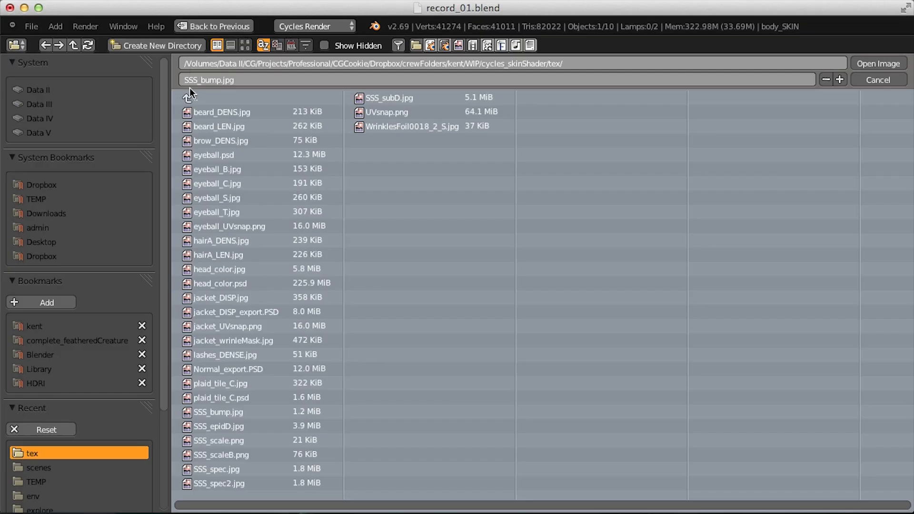
pyautogui.click(245, 45)
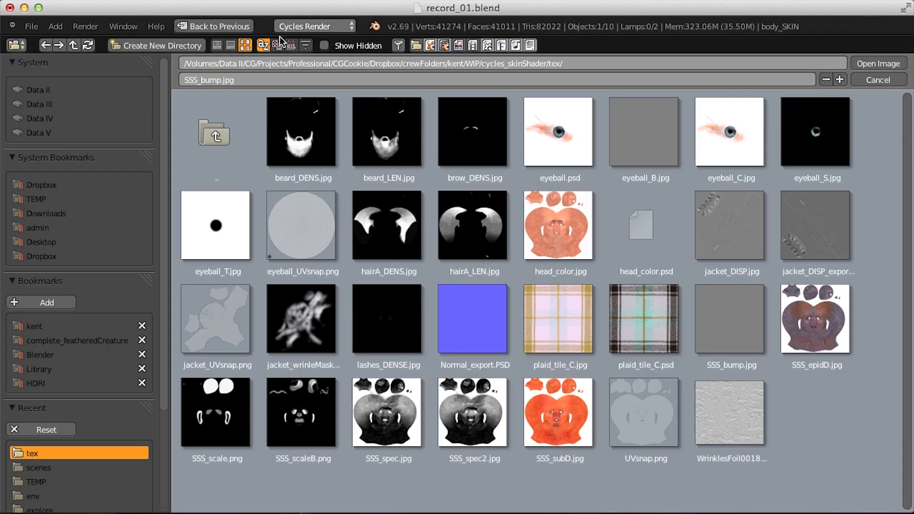
pyautogui.doubleClick(414, 410)
# - Add an Emission shader below the Glossy BSDF and connect the SSS_spec.jpg texture's Color output to its Color input
pyautogui.keyDown('ctrl'); pyautogui.moveTo(489, 312); pyautogui.dragTo(205, 210, button='middle'); pyautogui.keyUp('ctrl')
pyautogui.scroll(-4, 214, 208)
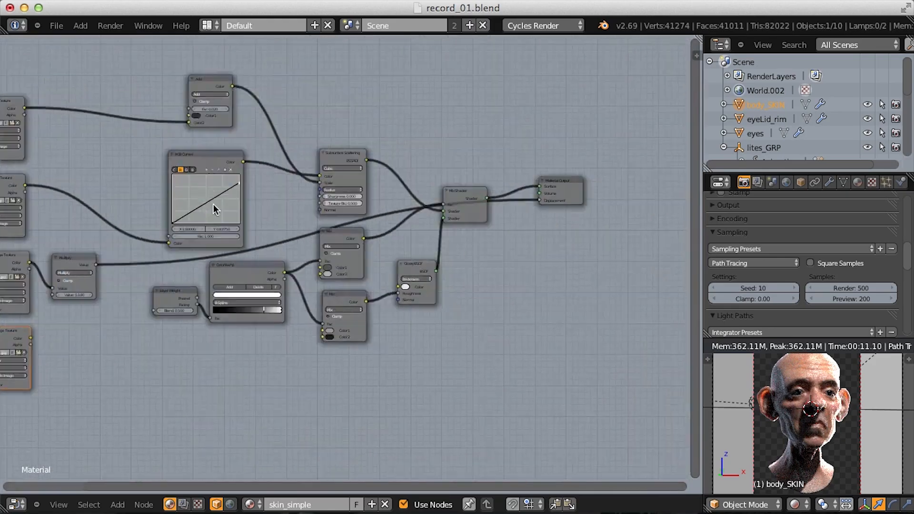
pyautogui.moveTo(318, 190); pyautogui.dragTo(416, 157, button='middle')
pyautogui.hotkey('shift', 'a')
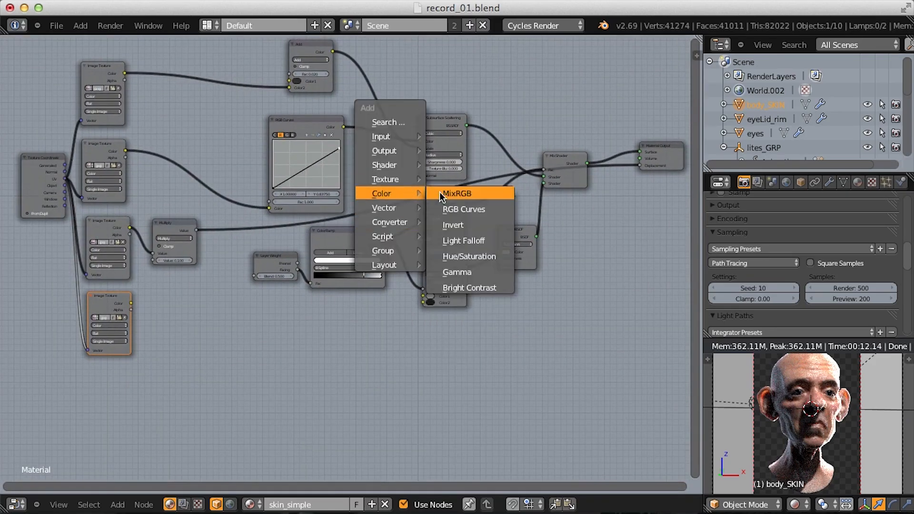
pyautogui.moveTo(399, 165)
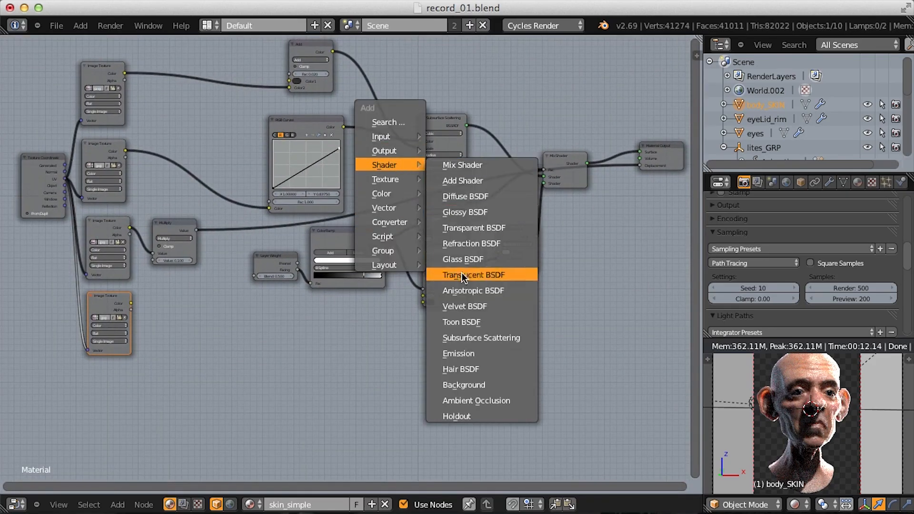
pyautogui.click(459, 353)
pyautogui.click(539, 320)
pyautogui.moveTo(131, 302); pyautogui.dragTo(555, 335)
pyautogui.moveTo(504, 291); pyautogui.dragTo(374, 281, button='middle')
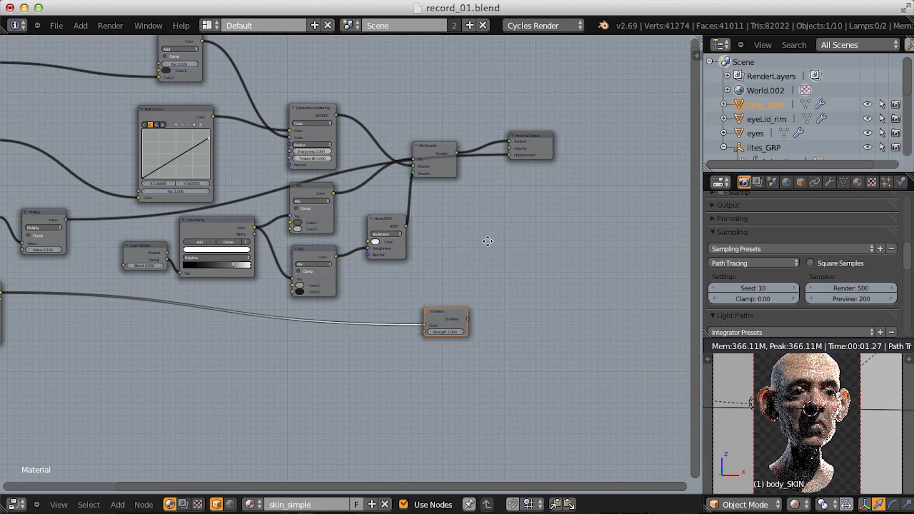
# - Preview the lowest Image Texture on the head by connecting the Emission node to the Material Output's Surface, and inspect the face close up
pyautogui.moveTo(468, 319); pyautogui.dragTo(507, 143)
pyautogui.scroll(6, 826, 410)
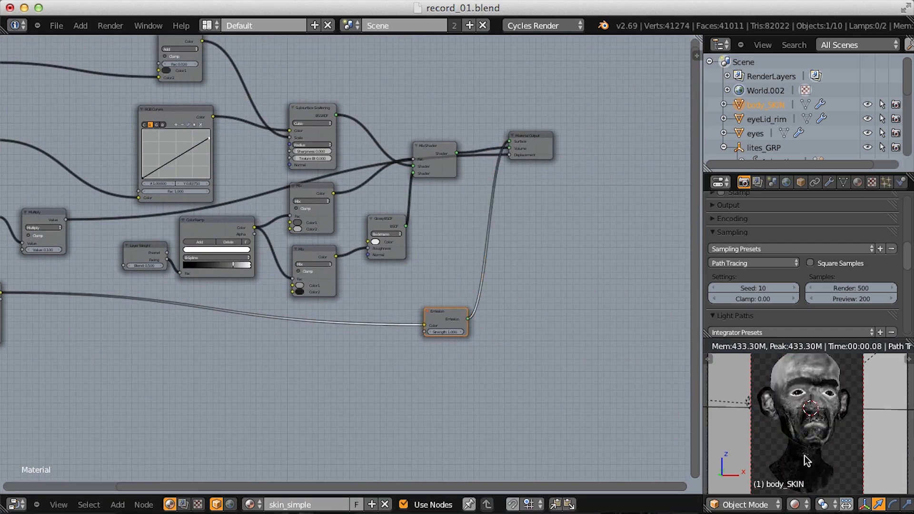
pyautogui.scroll(2, 793, 447)
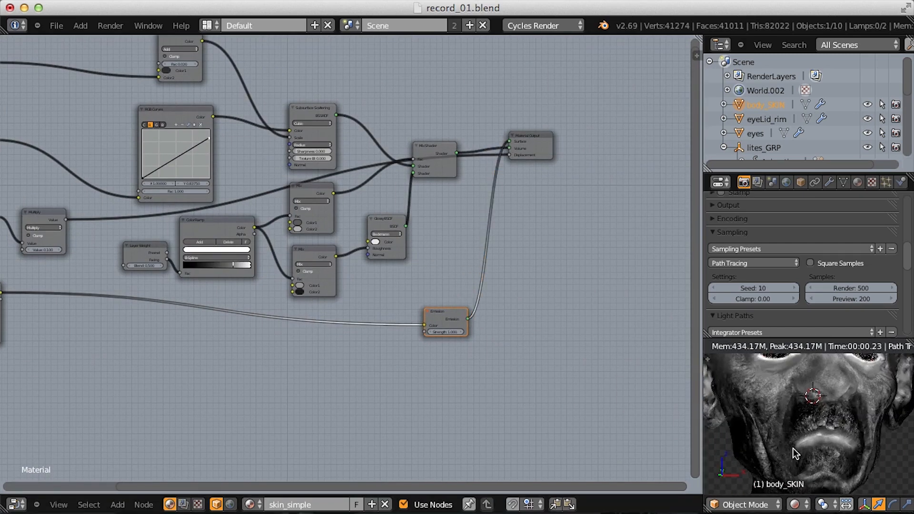
pyautogui.keyDown('shift'); pyautogui.moveTo(793, 412); pyautogui.dragTo(827, 457, button='middle'); pyautogui.keyUp('shift')
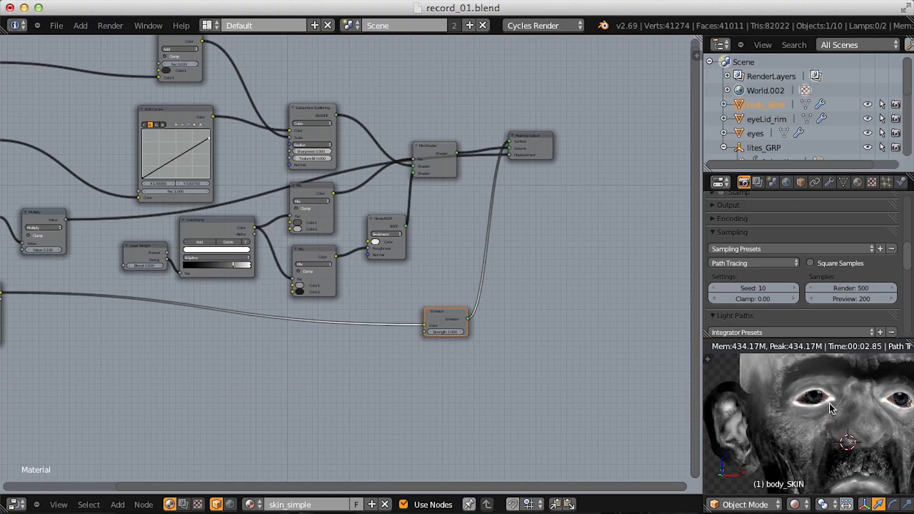
pyautogui.keyDown('ctrl'); pyautogui.moveTo(829, 404); pyautogui.dragTo(783, 476, button='middle'); pyautogui.keyUp('ctrl')
pyautogui.moveTo(807, 410); pyautogui.dragTo(836, 400, button='middle')
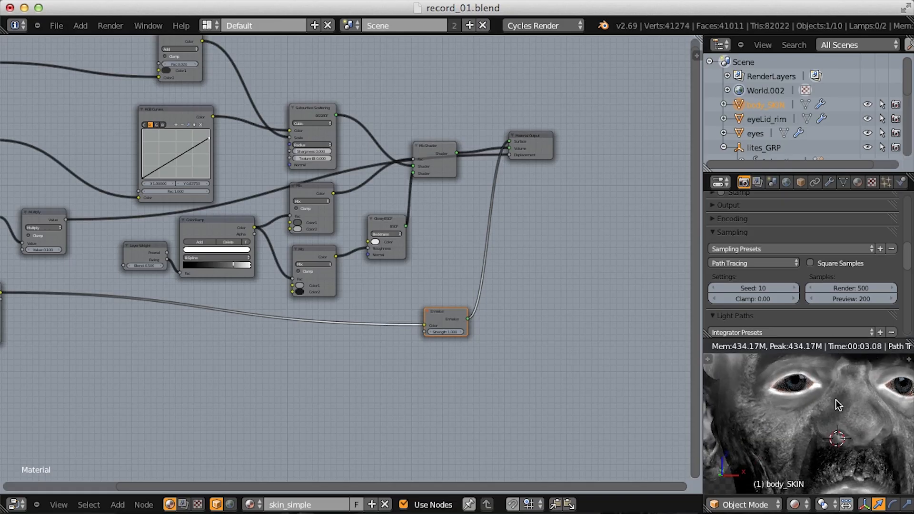
pyautogui.keyDown('shift'); pyautogui.moveTo(836, 400); pyautogui.dragTo(821, 419, button='middle'); pyautogui.keyUp('shift')
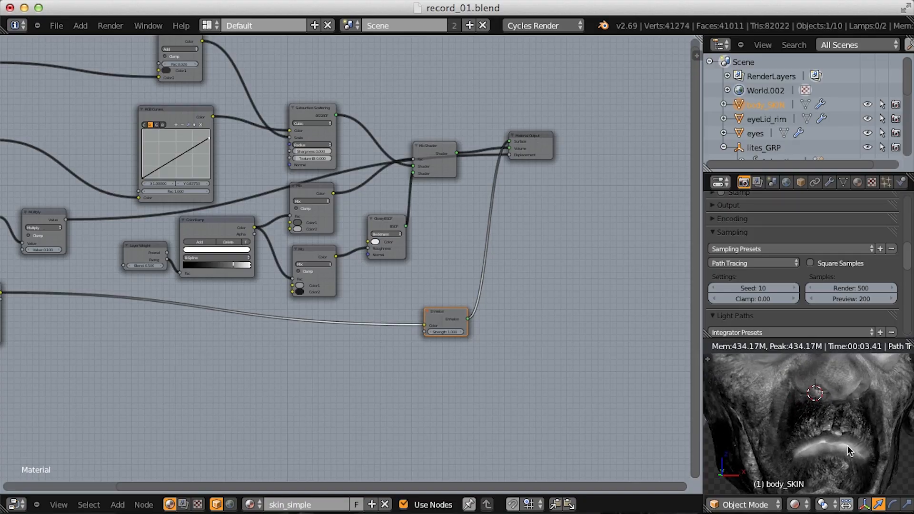
pyautogui.keyDown('ctrl'); pyautogui.moveTo(847, 445); pyautogui.dragTo(802, 497, button='middle'); pyautogui.keyUp('ctrl')
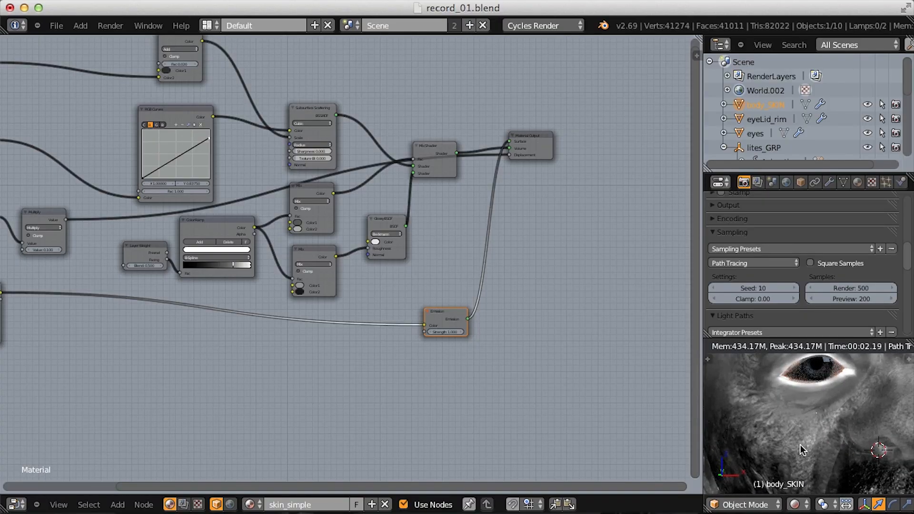
# - Insert a MixRGB node between the lowest Image Texture and the Emission node, feeding the texture's Color into its Fac input
pyautogui.moveTo(215, 266); pyautogui.dragTo(383, 277, button='middle')
pyautogui.scroll(3, 384, 272)
pyautogui.hotkey('shift', 'a')
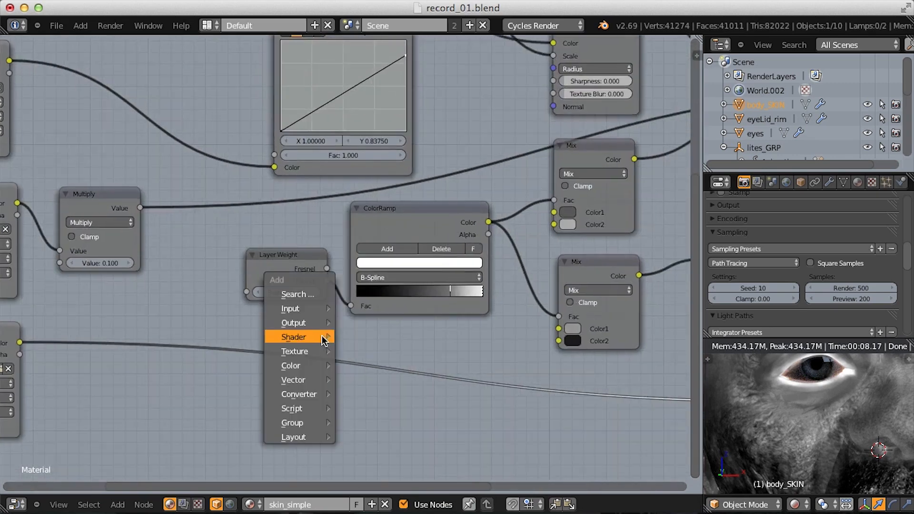
pyautogui.moveTo(294, 368)
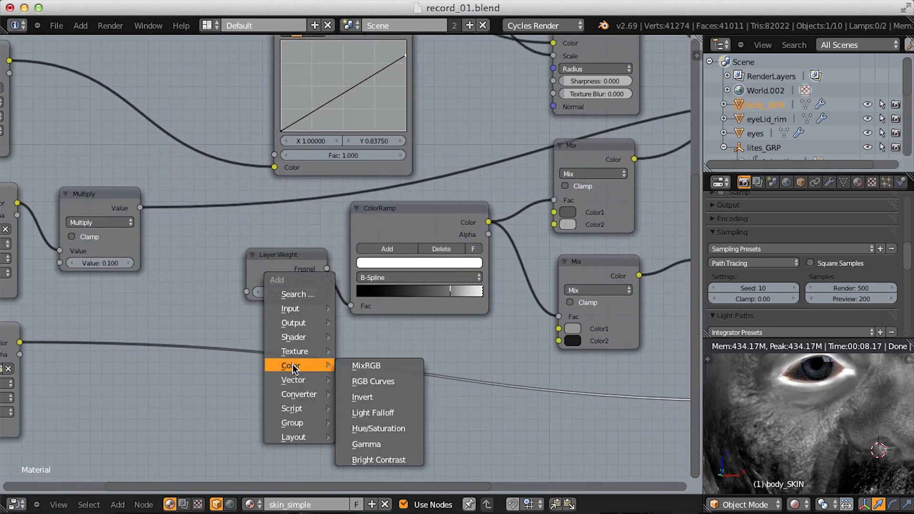
pyautogui.click(358, 365)
pyautogui.click(211, 330)
pyautogui.moveTo(294, 335); pyautogui.dragTo(476, 263, button='middle')
pyautogui.scroll(2, 460, 269)
pyautogui.moveTo(412, 352)
pyautogui.mouseDown()
pyautogui.moveTo(392, 350)
pyautogui.moveTo(389, 327)
pyautogui.moveTo(408, 336)
pyautogui.mouseUp()
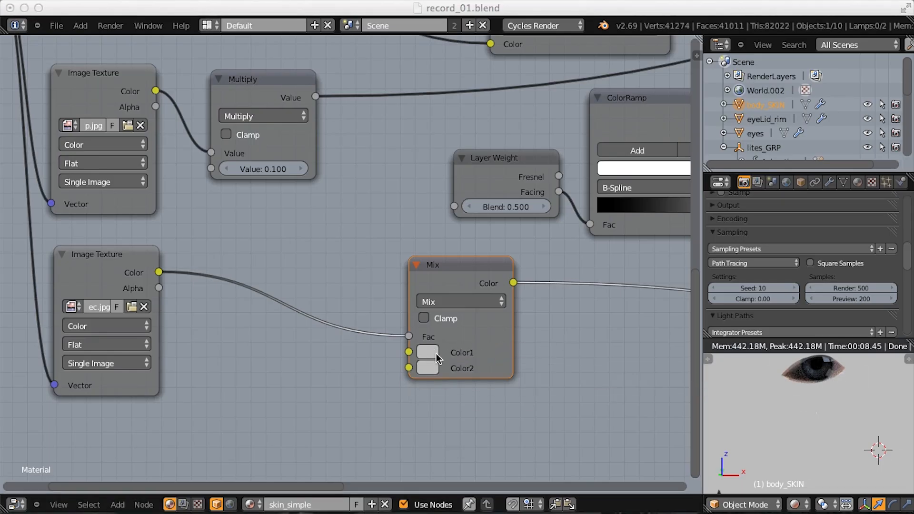
# - Set the new Mix node's Color1 to a dark desaturated blue with hue 0.581, saturation 0.328 and value 0.3
pyautogui.click(430, 351)
pyautogui.click(427, 350)
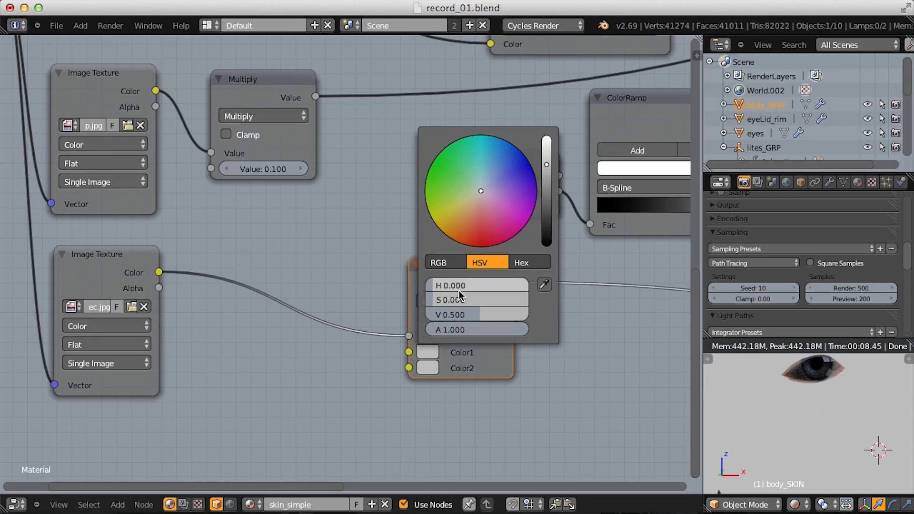
pyautogui.click(473, 315)
pyautogui.write('0.3')
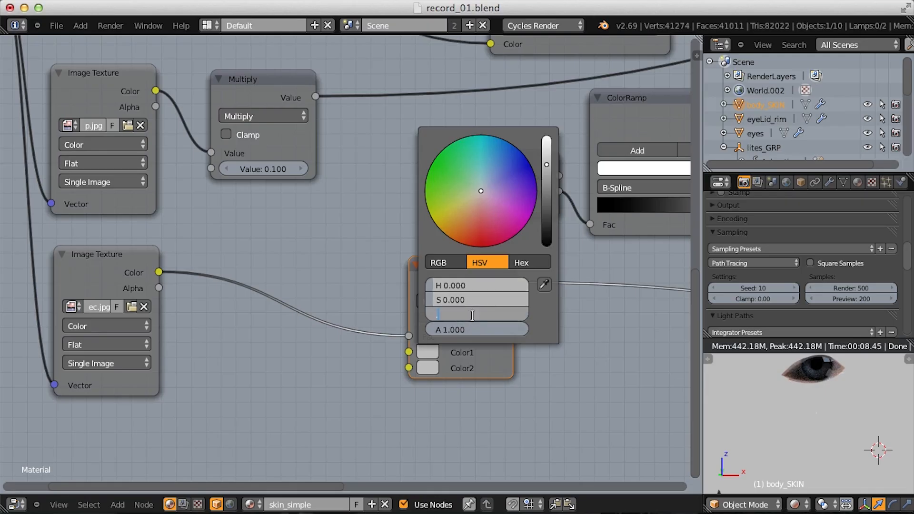
pyautogui.press('Return')
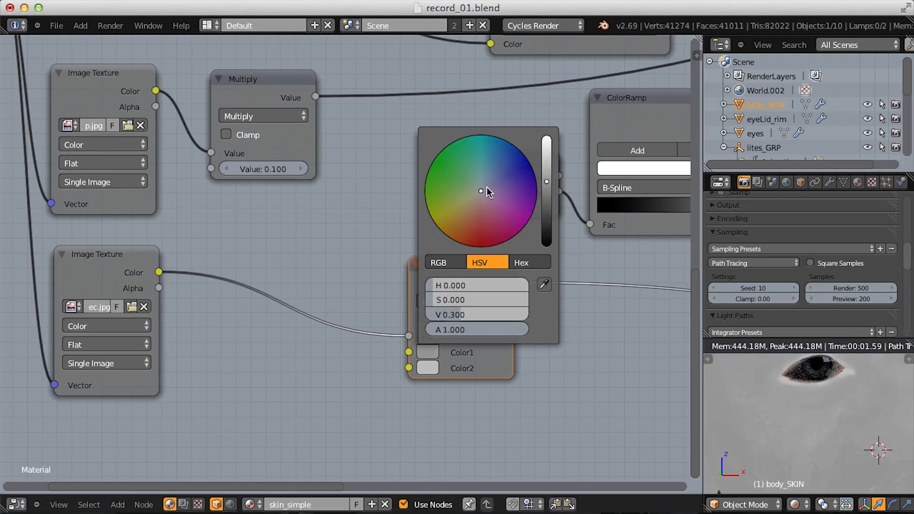
pyautogui.click(487, 180)
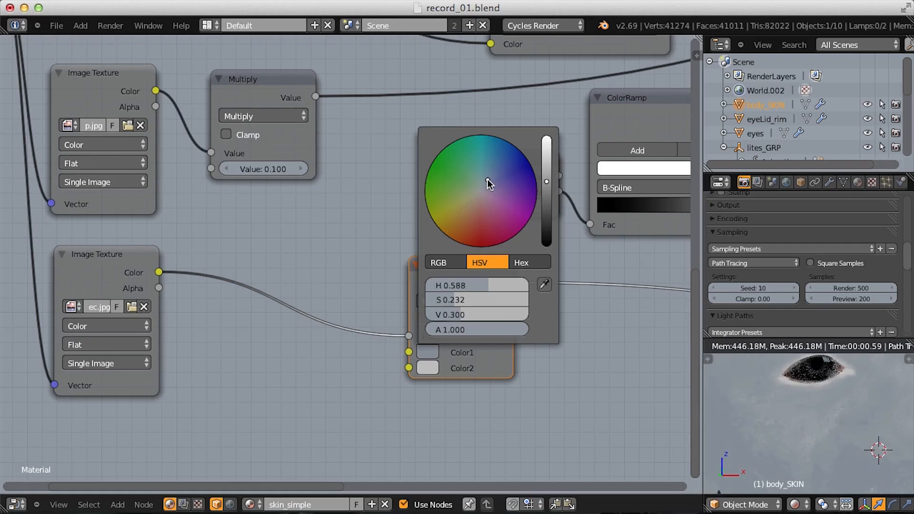
pyautogui.click(488, 177)
pyautogui.click(490, 175)
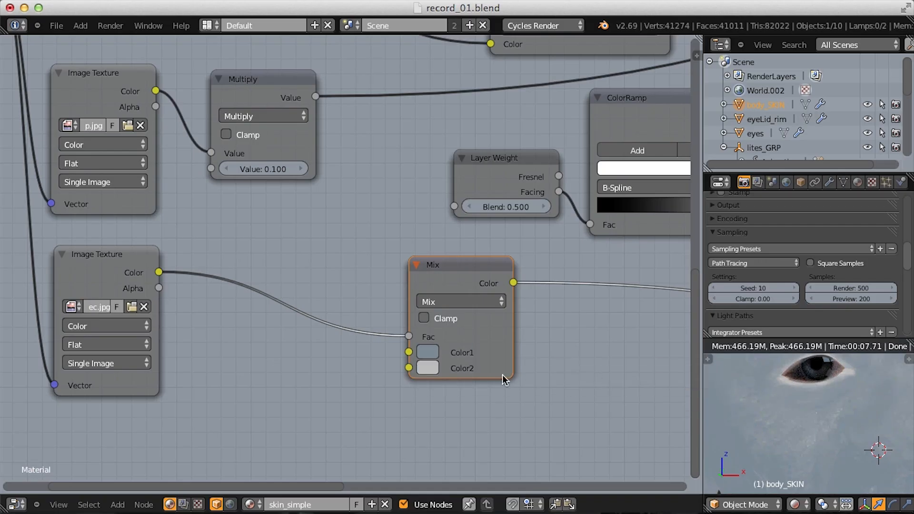
# - Copy the blue from Color1 to the Mix node's Color2 and raise its value to 1.0, checking the effect on the face
pyautogui.hotkey('ctrl', 'v')
pyautogui.click(428, 368)
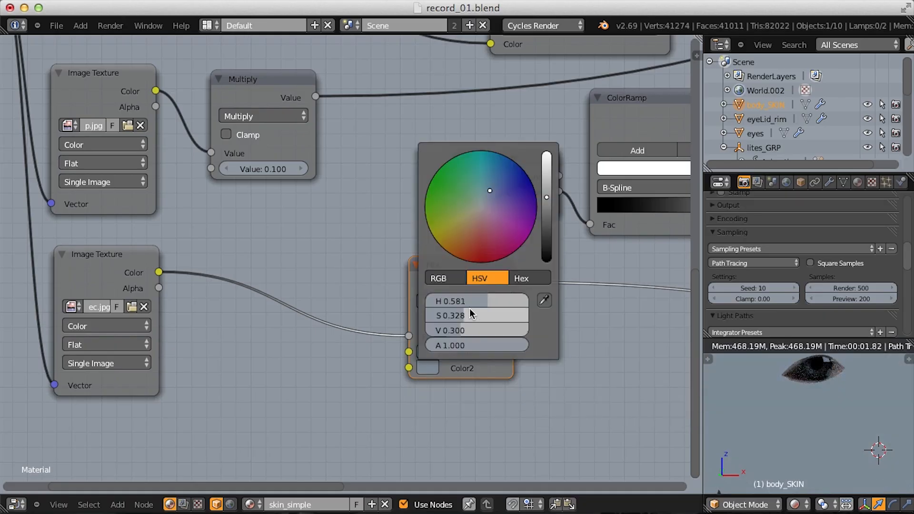
pyautogui.moveTo(458, 329); pyautogui.dragTo(545, 328)
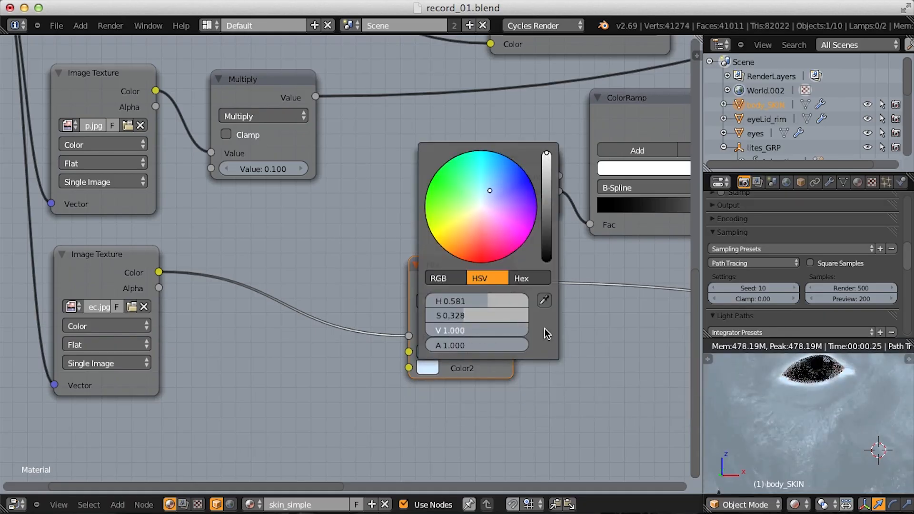
pyautogui.scroll(-3, 829, 415)
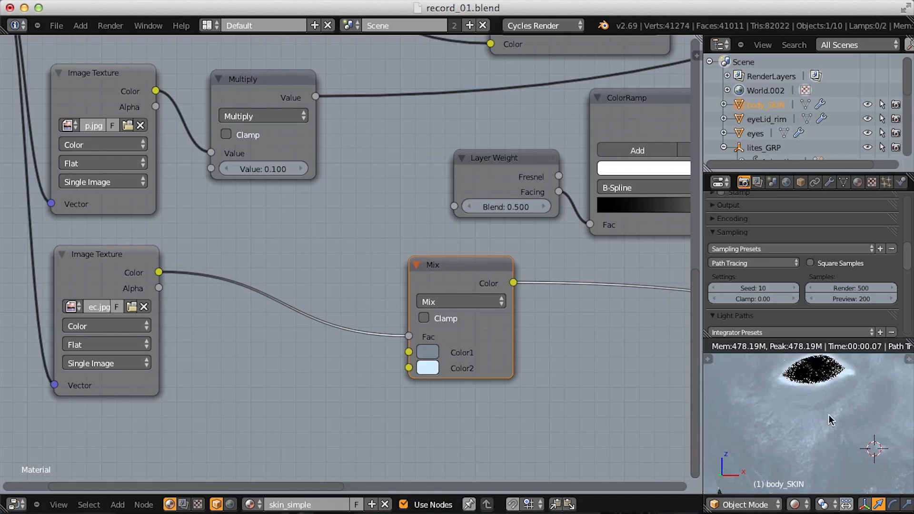
pyautogui.scroll(-3, 828, 410)
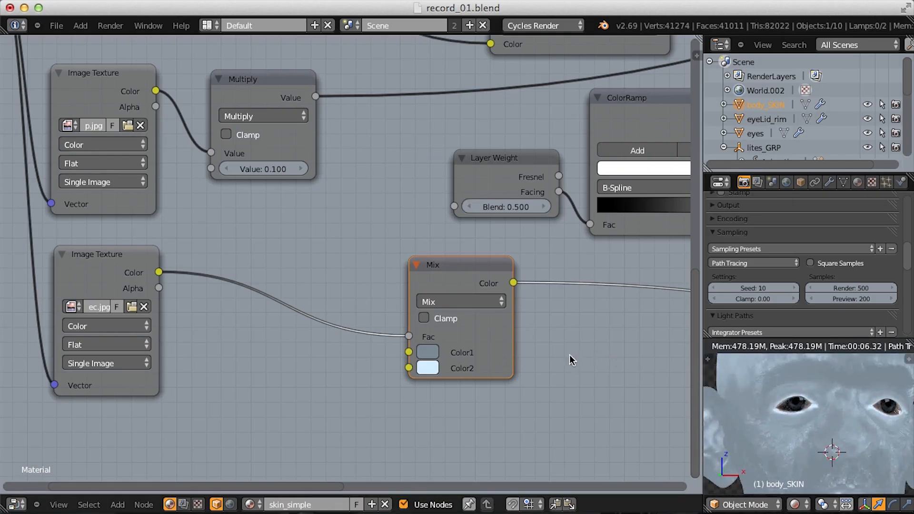
# - Connect the new Mix node's Color output to the Glossy BSDF's Color input
pyautogui.scroll(2, 569, 355)
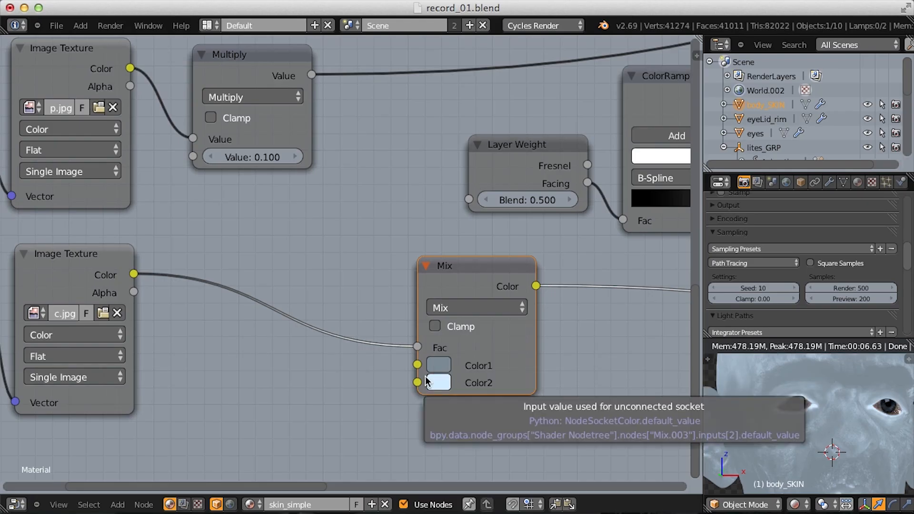
pyautogui.scroll(-3, 426, 381)
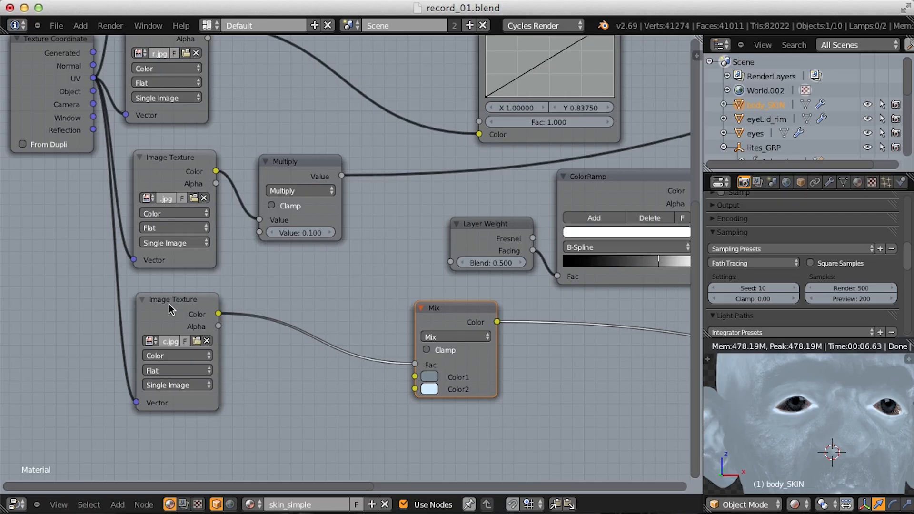
pyautogui.moveTo(404, 326); pyautogui.dragTo(289, 322, button='middle')
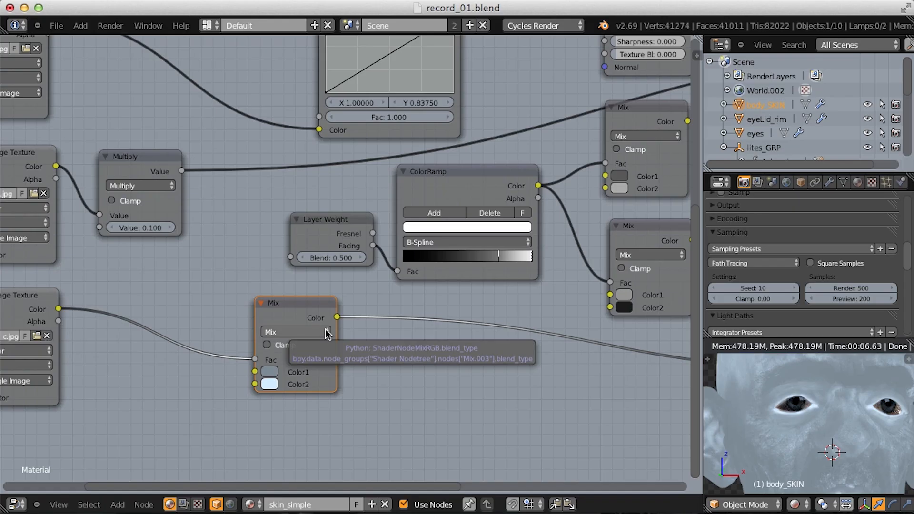
pyautogui.scroll(-2, 428, 333)
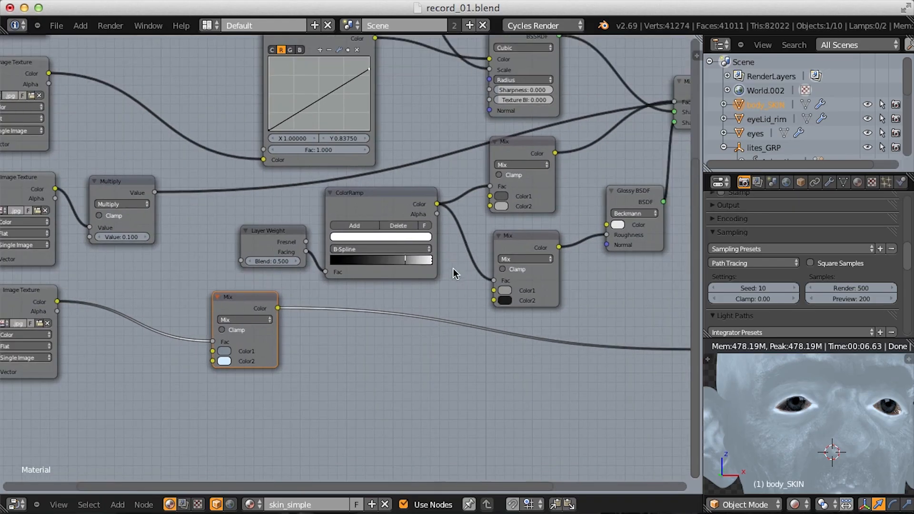
pyautogui.moveTo(453, 269); pyautogui.dragTo(327, 348, button='middle')
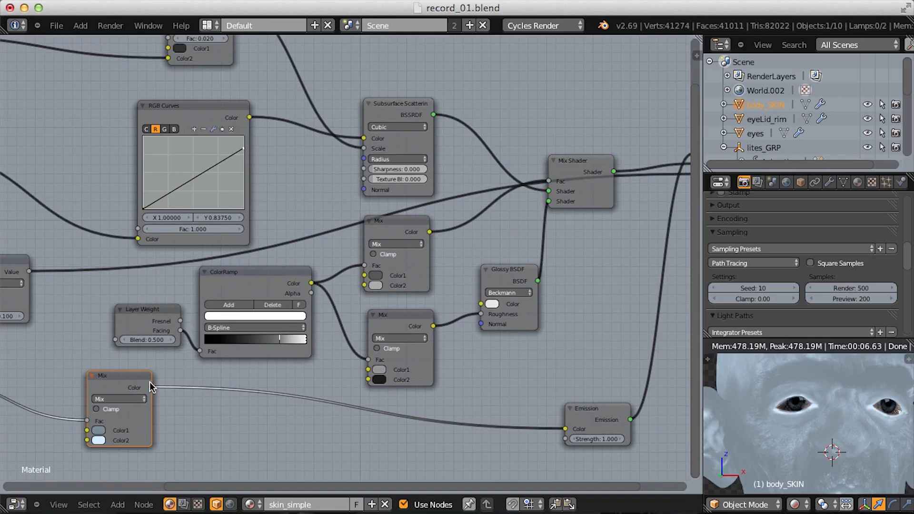
pyautogui.moveTo(151, 387); pyautogui.dragTo(478, 305)
# - Reconnect the Mix Shader to the Material Output's Surface and cut the Emission node's link to the output
pyautogui.moveTo(656, 185); pyautogui.dragTo(455, 288, button='middle')
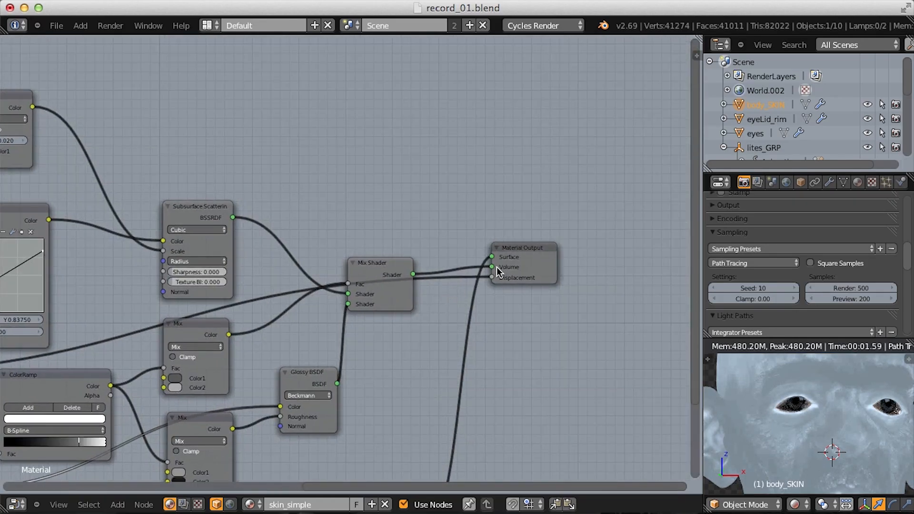
pyautogui.moveTo(496, 266)
pyautogui.mouseDown()
pyautogui.moveTo(484, 265)
pyautogui.moveTo(492, 257)
pyautogui.mouseUp()
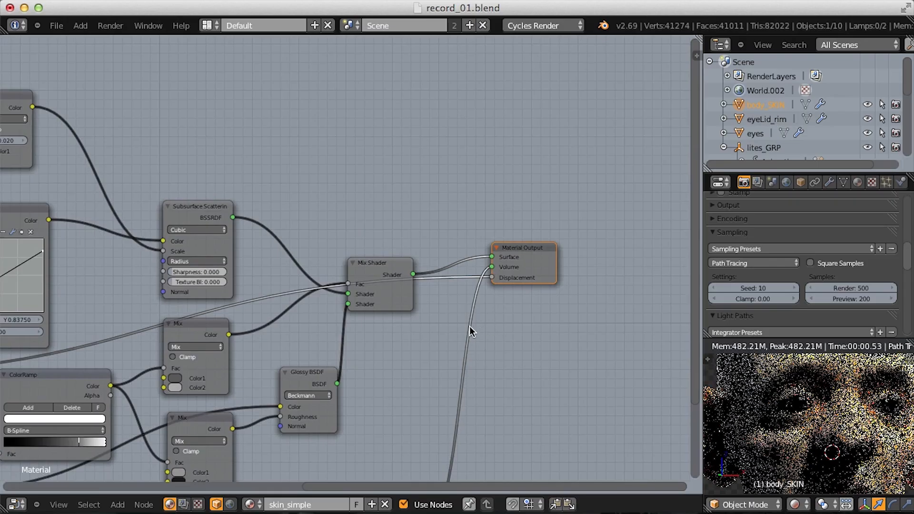
pyautogui.keyDown('ctrl'); pyautogui.moveTo(440, 323); pyautogui.dragTo(566, 381, button='right'); pyautogui.keyUp('ctrl')
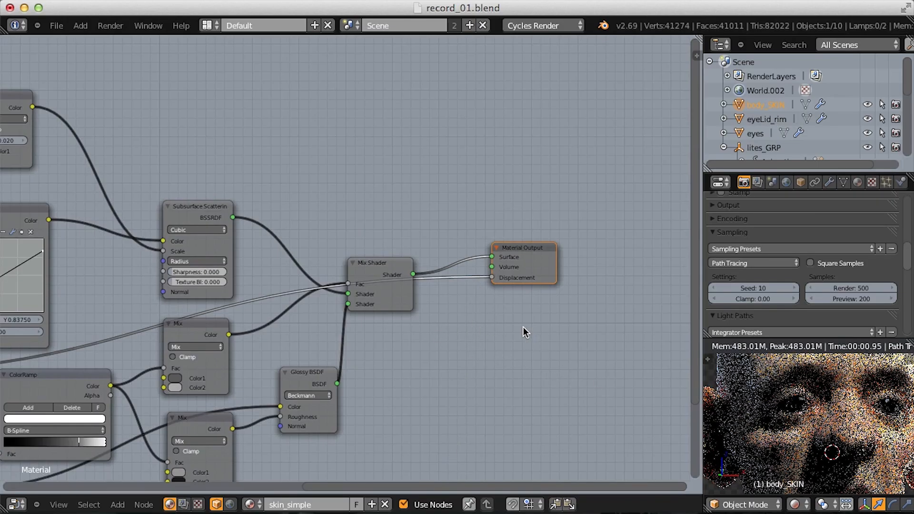
pyautogui.scroll(-2, 501, 330)
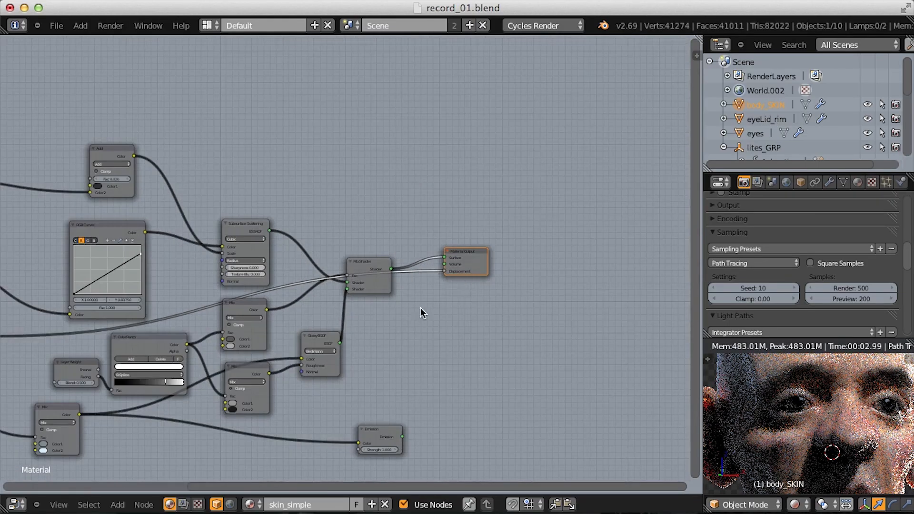
pyautogui.moveTo(421, 308); pyautogui.dragTo(603, 259, button='middle')
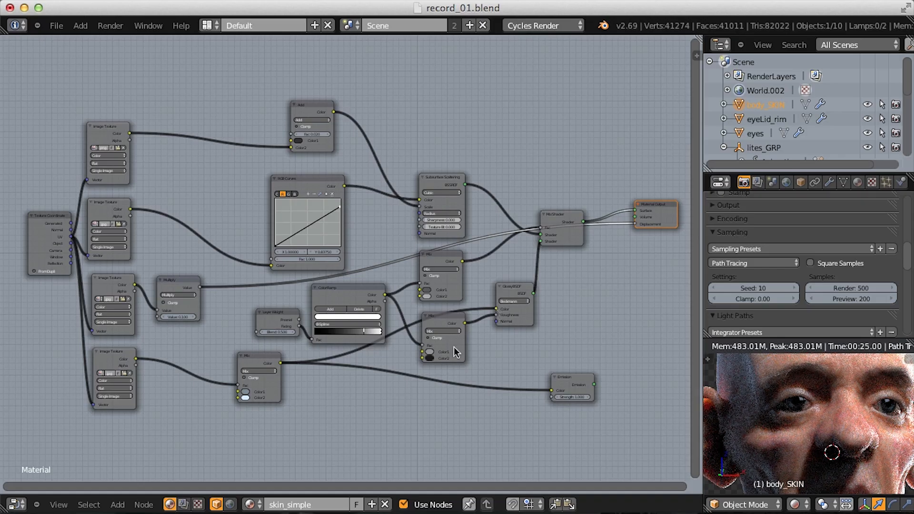
pyautogui.keyDown('ctrl'); pyautogui.moveTo(452, 346); pyautogui.dragTo(478, 303, button='middle'); pyautogui.keyUp('ctrl')
pyautogui.keyDown('ctrl'); pyautogui.moveTo(478, 303); pyautogui.dragTo(514, 300, button='middle'); pyautogui.keyUp('ctrl')
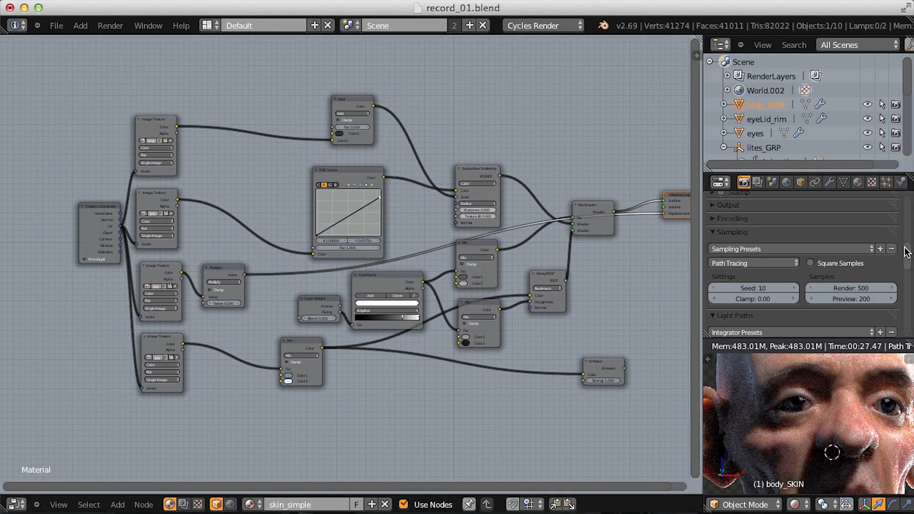
# - Set the render samples to 1000 in the Sampling settings
pyautogui.moveTo(906, 252); pyautogui.dragTo(909, 273)
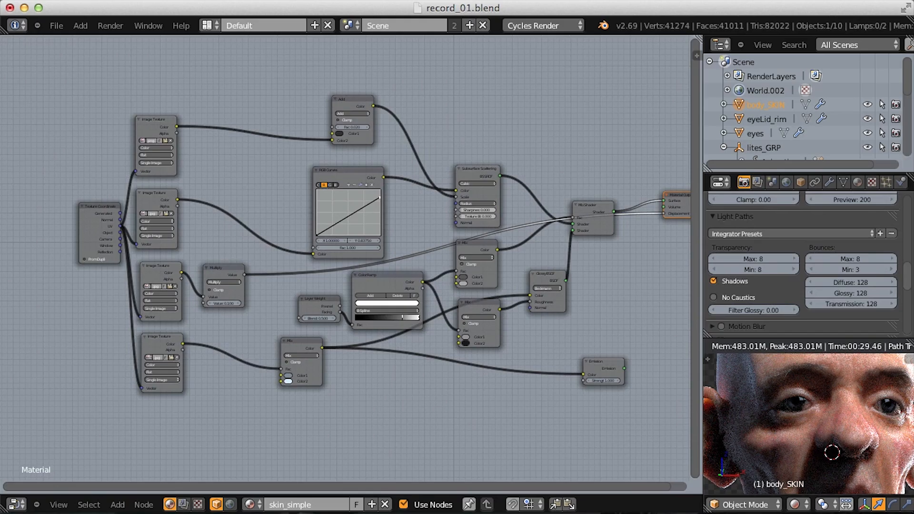
pyautogui.scroll(5, 909, 269)
pyautogui.moveTo(909, 267)
pyautogui.mouseDown()
pyautogui.moveTo(910, 304)
pyautogui.moveTo(910, 265)
pyautogui.mouseUp()
pyautogui.click(850, 270)
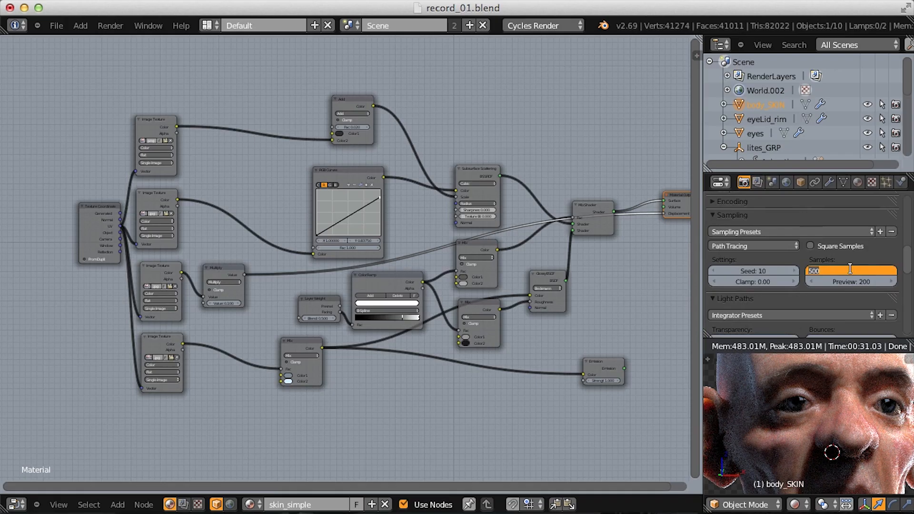
pyautogui.write('1000')
pyautogui.press('Return')
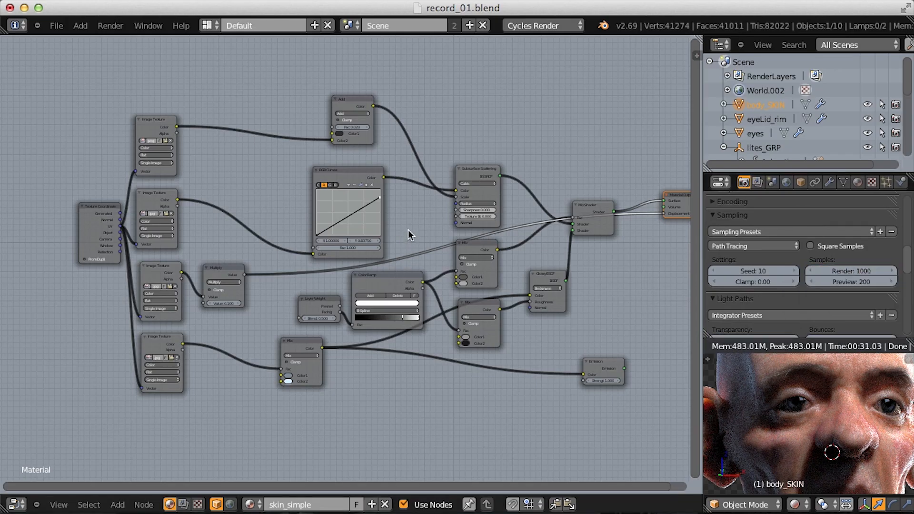
# - Render the final image of the head and inspect the result more closely
pyautogui.click(110, 25)
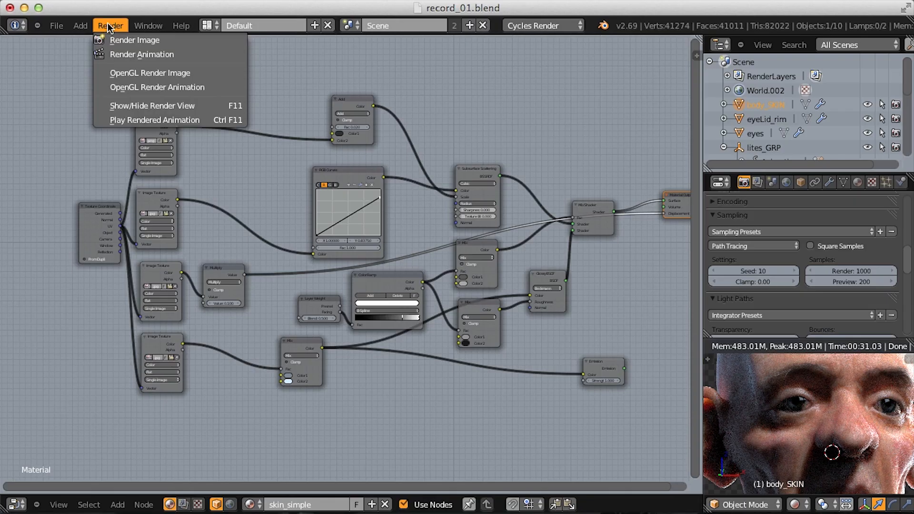
pyautogui.click(138, 44)
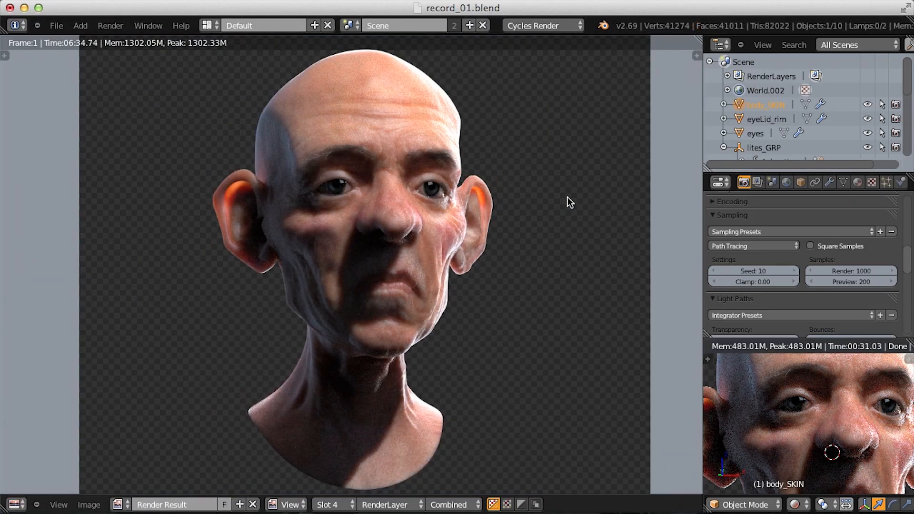
pyautogui.scroll(1, 535, 205)
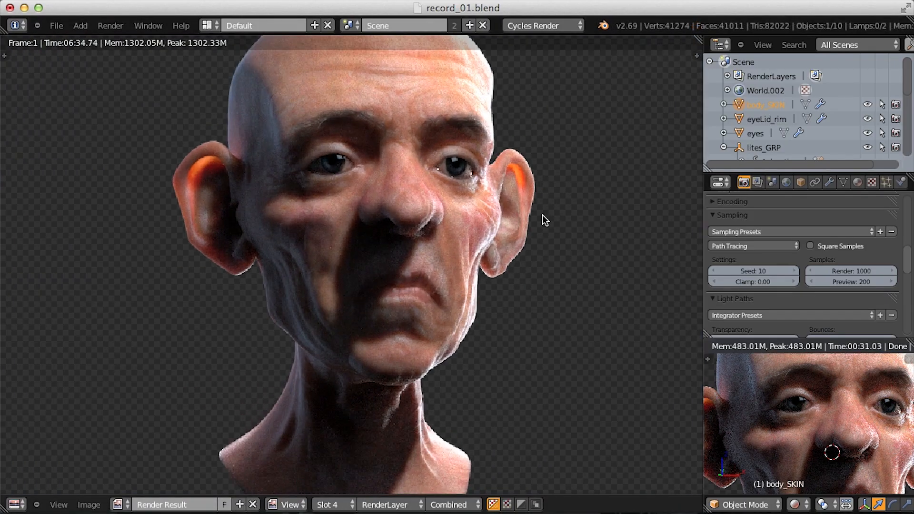
# - Look over the whole finished head render and switch the Render Result to Slot 3
pyautogui.scroll(-1, 541, 215)
pyautogui.moveTo(546, 192)
pyautogui.mouseDown(button='middle')
pyautogui.moveTo(543, 215)
pyautogui.moveTo(546, 191)
pyautogui.mouseUp(button='middle')
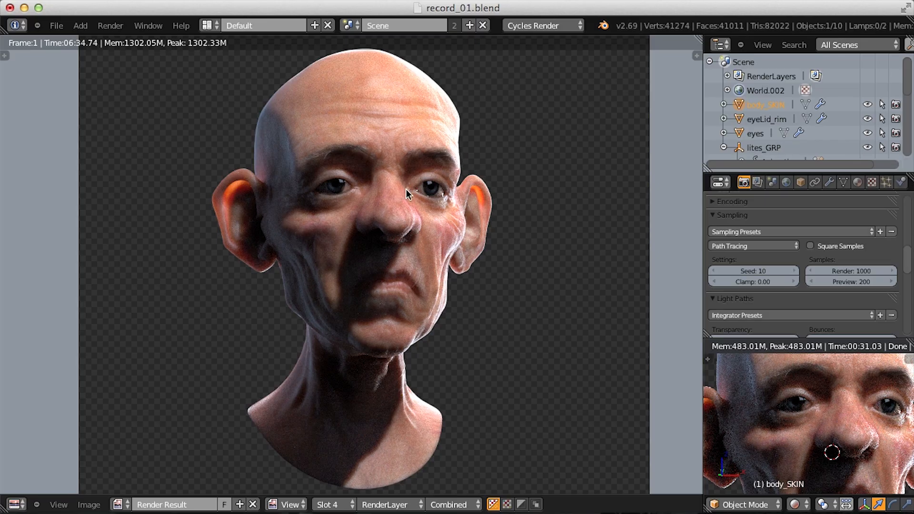
pyautogui.moveTo(406, 189)
pyautogui.keyDown('ctrl'); pyautogui.mouseDown(button='middle')
pyautogui.moveTo(399, 235)
pyautogui.moveTo(399, 204)
pyautogui.mouseUp(button='middle'); pyautogui.keyUp('ctrl')
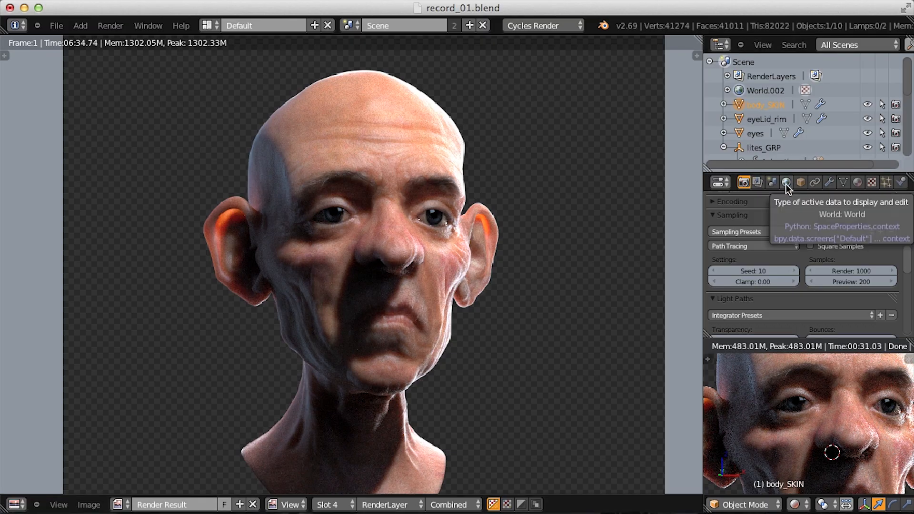
pyautogui.click(333, 505)
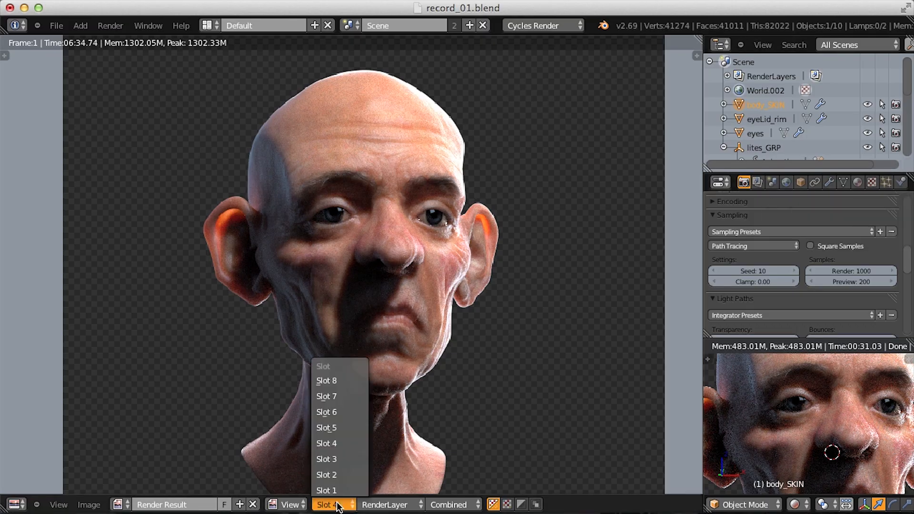
pyautogui.click(340, 459)
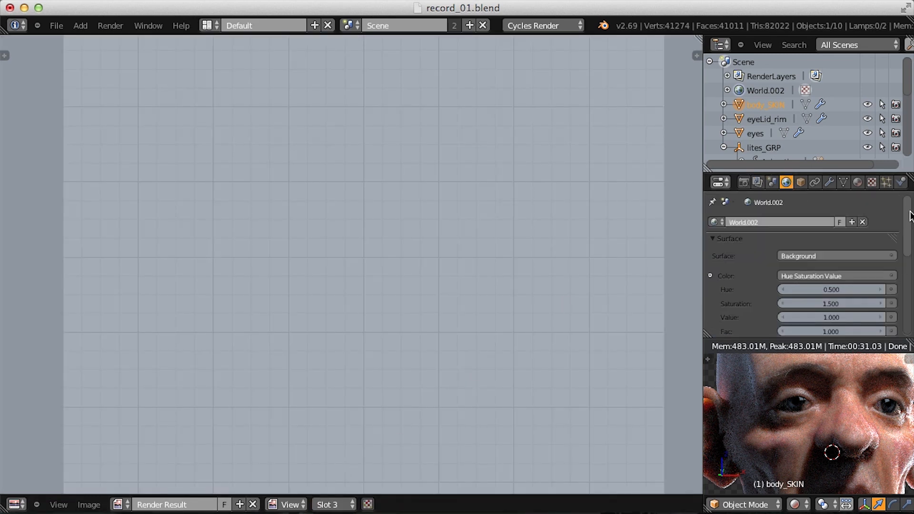
# - Try a strength of 1.0 for the World background, settle on 0.5, and check the whole head in the rendered preview
pyautogui.moveTo(907, 209); pyautogui.dragTo(906, 252)
pyautogui.click(828, 319)
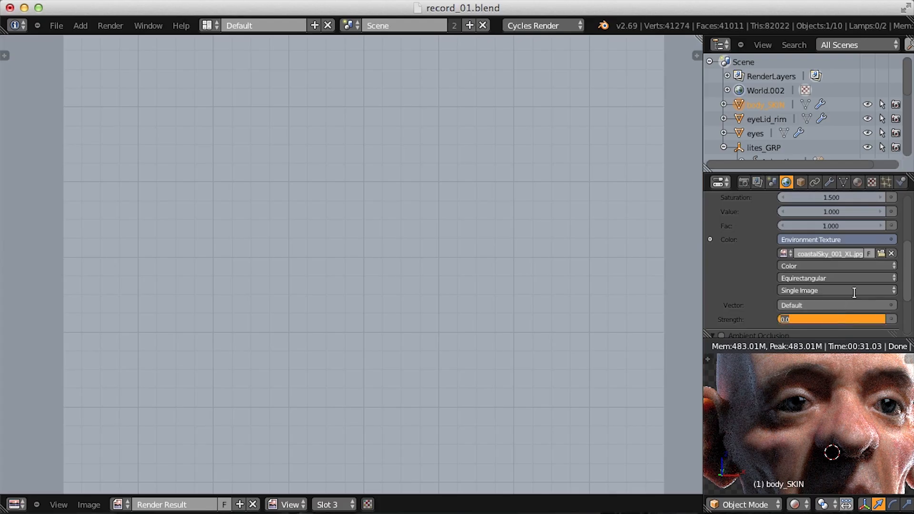
pyautogui.write('1')
pyautogui.press('Return')
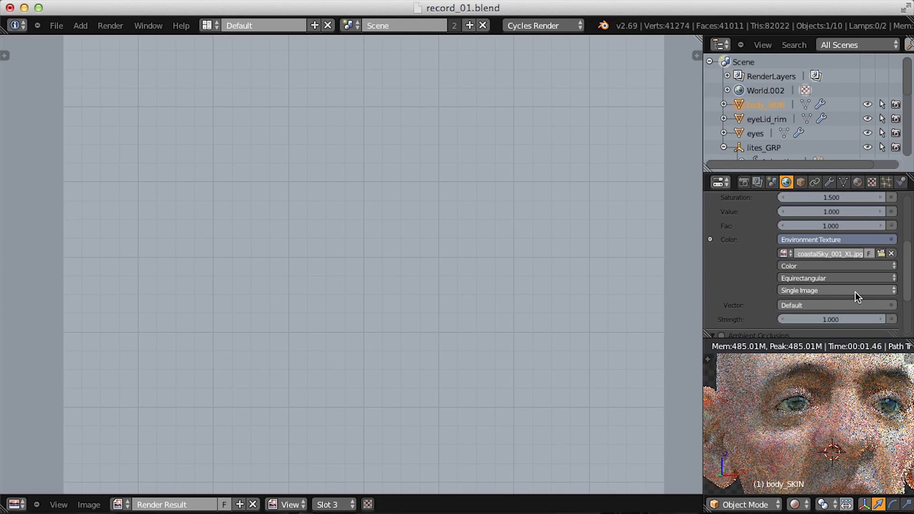
pyautogui.click(835, 319)
pyautogui.write('5')
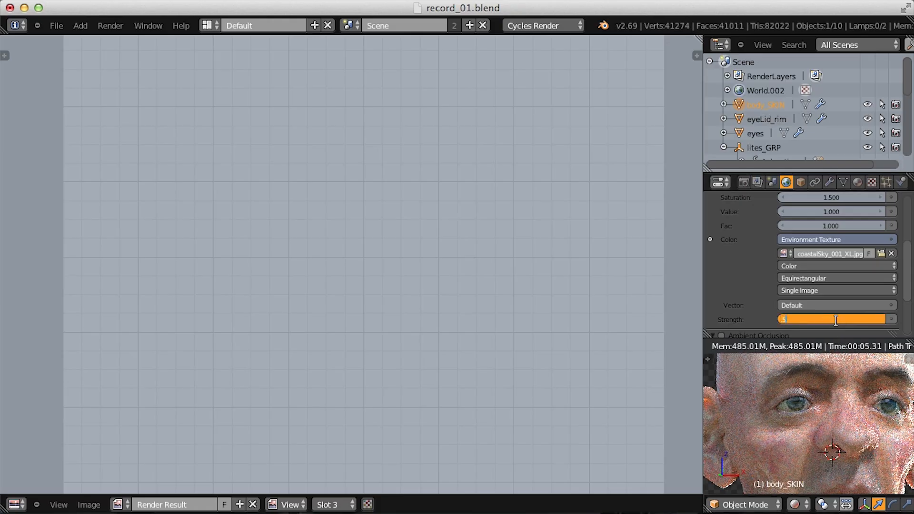
pyautogui.press('Return')
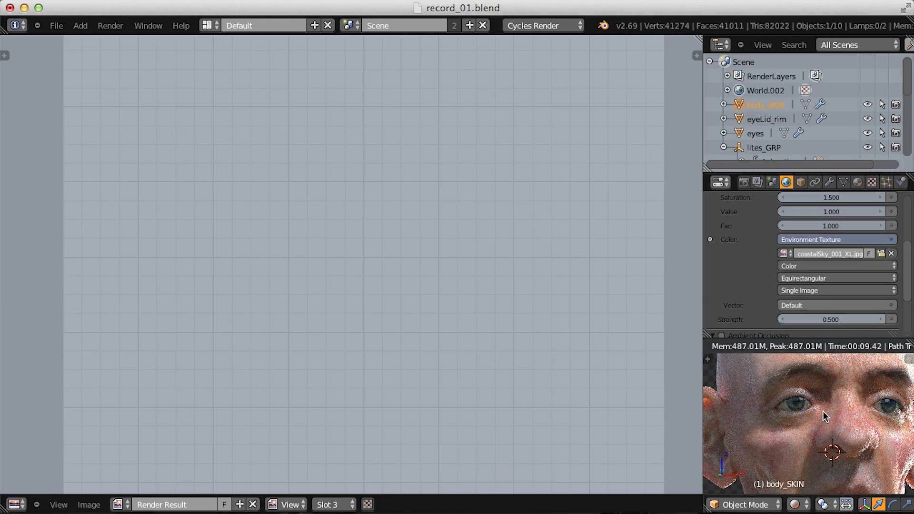
pyautogui.keyDown('ctrl'); pyautogui.moveTo(823, 412); pyautogui.dragTo(825, 289, button='middle'); pyautogui.keyUp('ctrl')
pyautogui.keyDown('ctrl'); pyautogui.moveTo(824, 384); pyautogui.dragTo(826, 261, button='middle'); pyautogui.keyUp('ctrl')
pyautogui.keyDown('ctrl'); pyautogui.moveTo(811, 408); pyautogui.dragTo(821, 349, button='middle'); pyautogui.keyUp('ctrl')
pyautogui.keyDown('shift'); pyautogui.moveTo(805, 449); pyautogui.dragTo(849, 422, button='middle'); pyautogui.keyUp('shift')
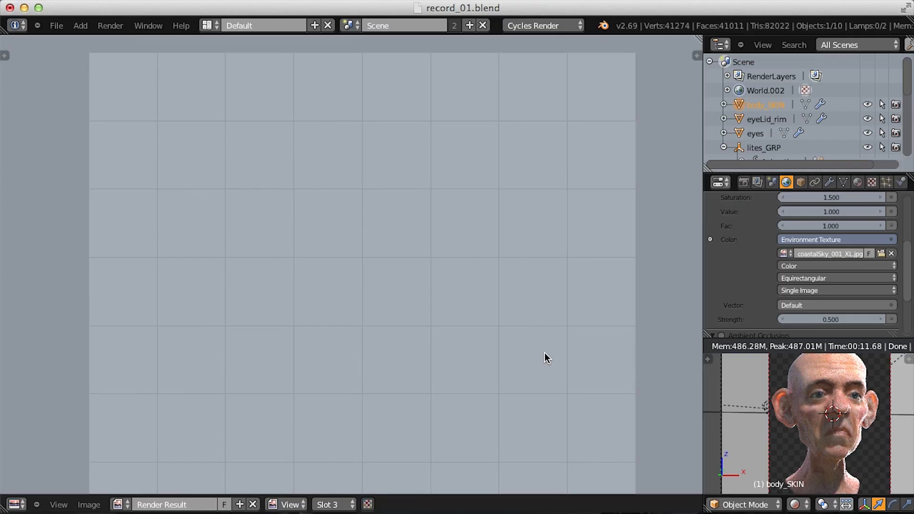
# - Show body_SKIN's material settings and replace the image view with the Node Editor displaying the skin_simple nodes
pyautogui.click(857, 183)
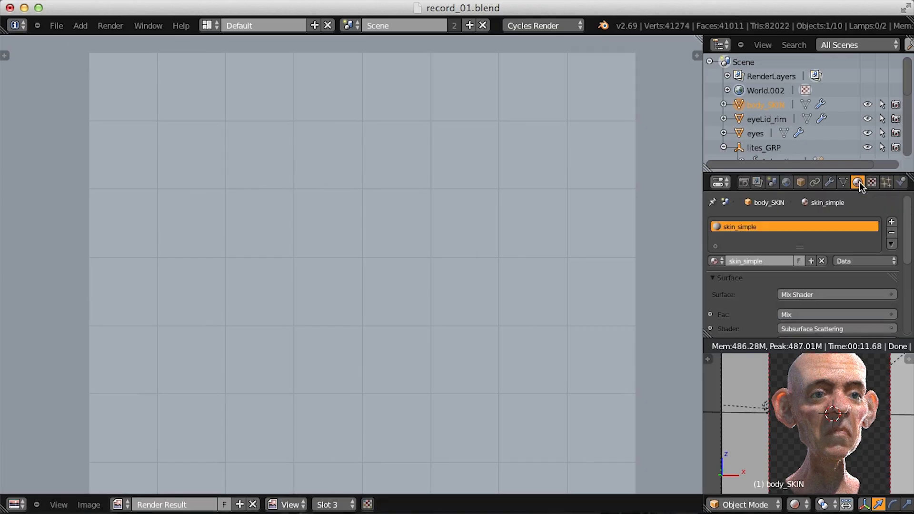
pyautogui.scroll(-2, 908, 239)
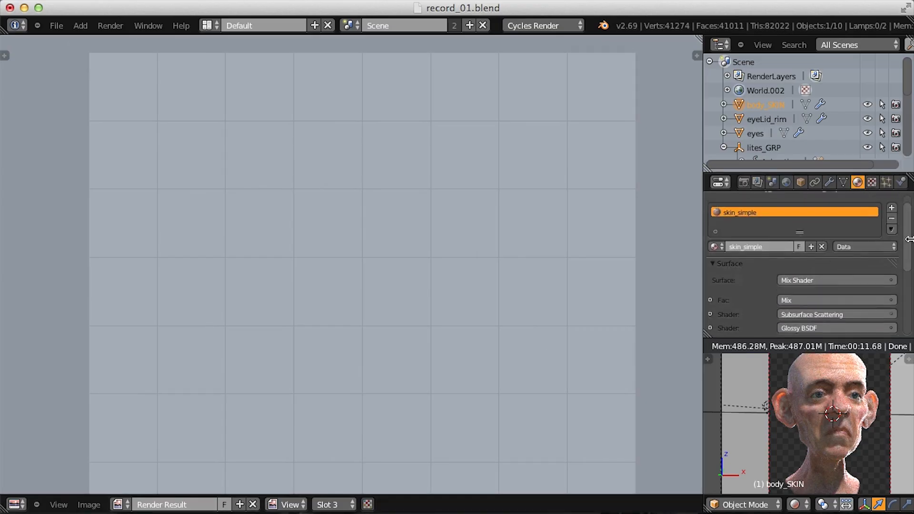
pyautogui.scroll(-5, 908, 239)
pyautogui.scroll(4, 908, 238)
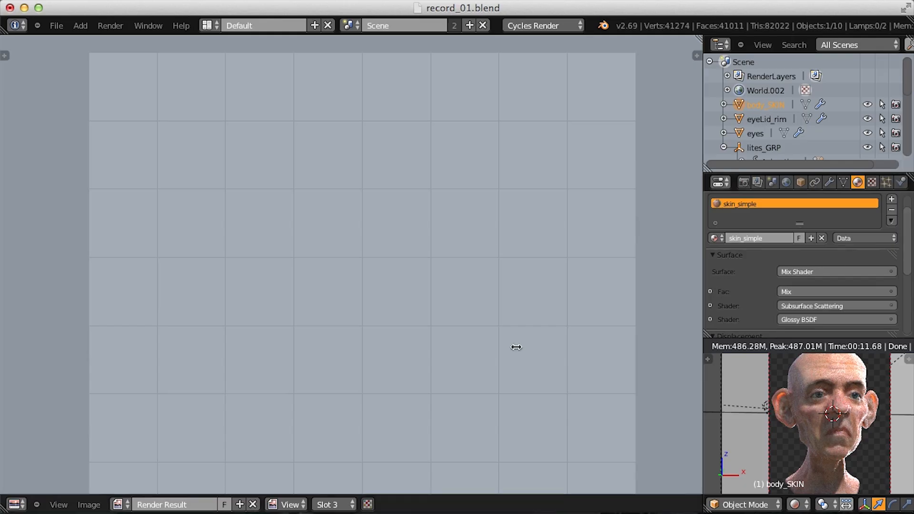
pyautogui.click(16, 506)
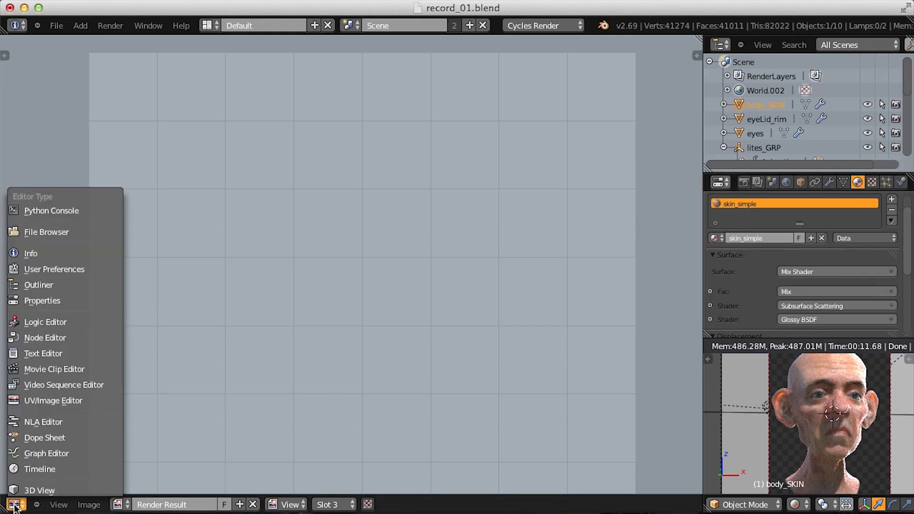
pyautogui.press('n')
pyautogui.scroll(-7, 342, 218)
pyautogui.moveTo(342, 218); pyautogui.dragTo(407, 192, button='middle')
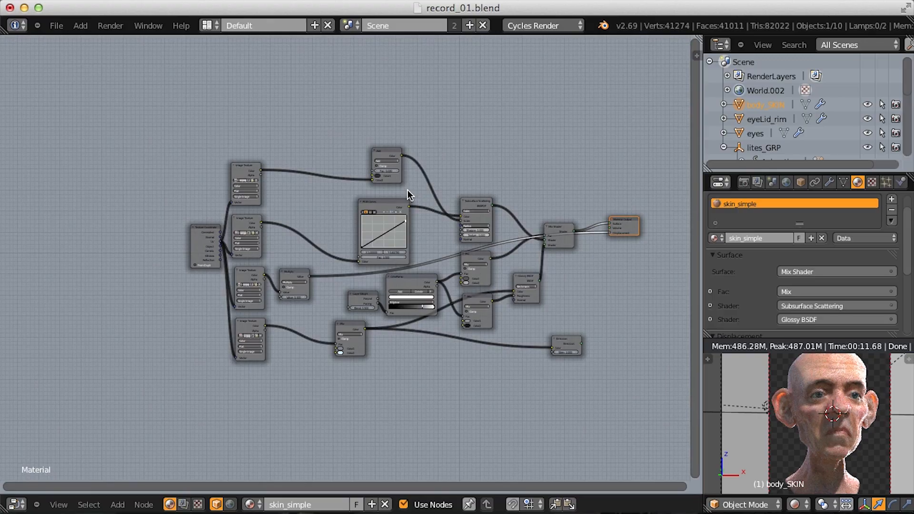
# - Examine the skin_simple node network, focusing on the Subsurface Scattering node, its inputs and its link to the Mix Shader
pyautogui.scroll(3, 378, 273)
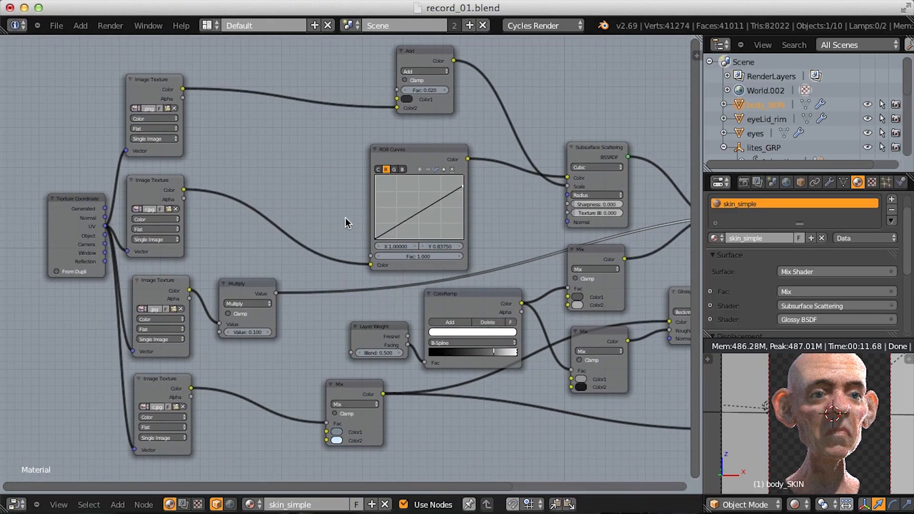
pyautogui.moveTo(367, 203); pyautogui.dragTo(304, 242, button='middle')
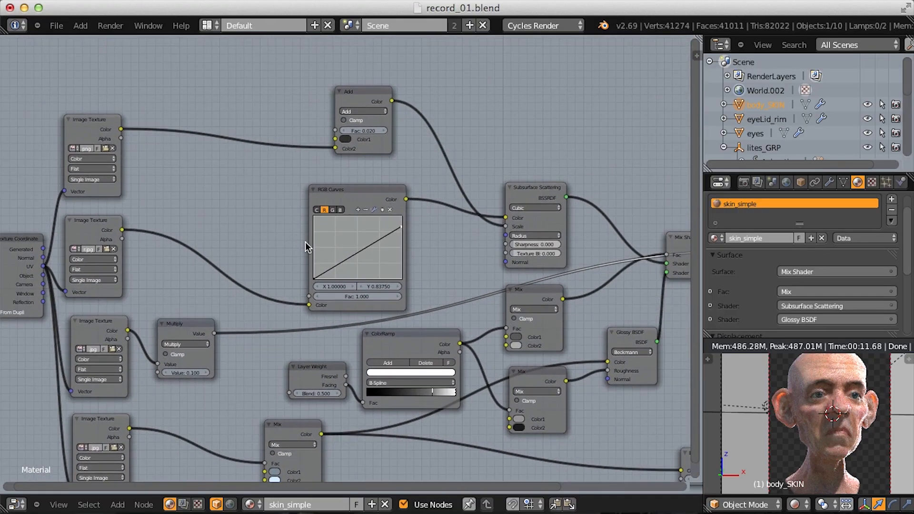
pyautogui.moveTo(379, 198); pyautogui.dragTo(306, 235, button='middle')
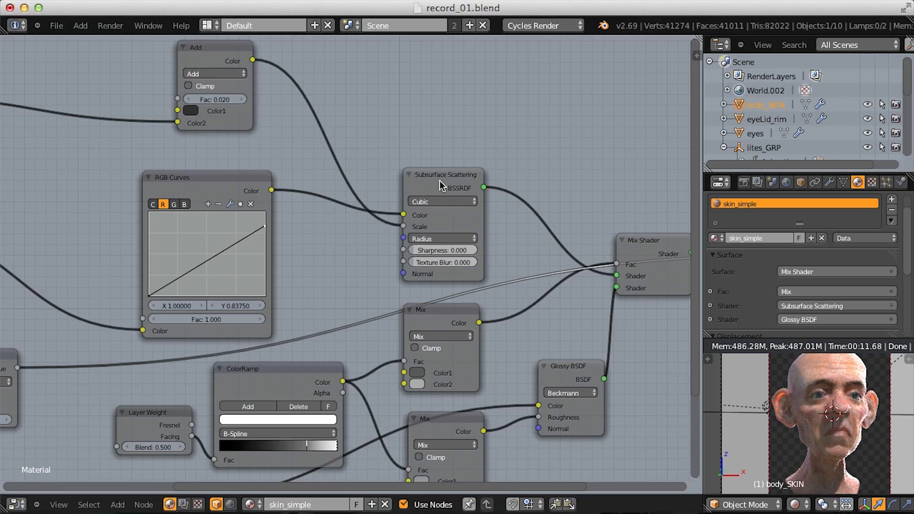
pyautogui.scroll(-2, 439, 181)
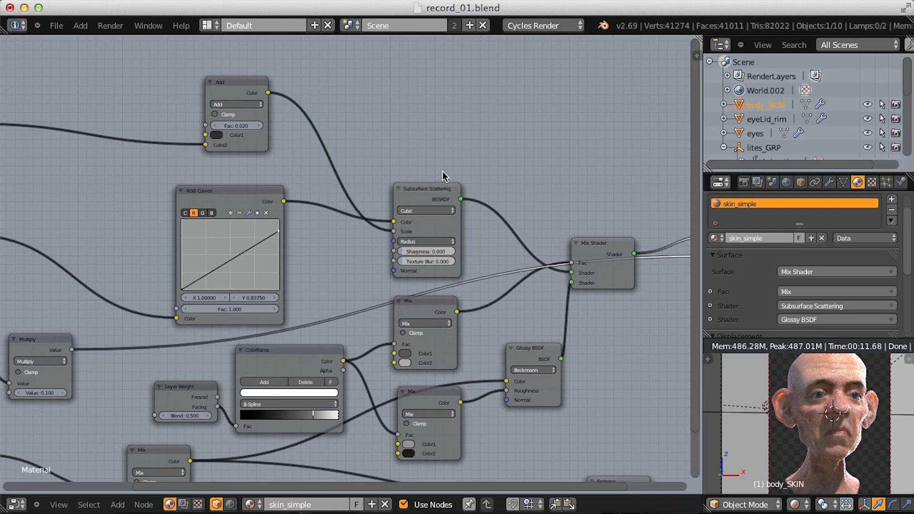
pyautogui.scroll(-3, 443, 251)
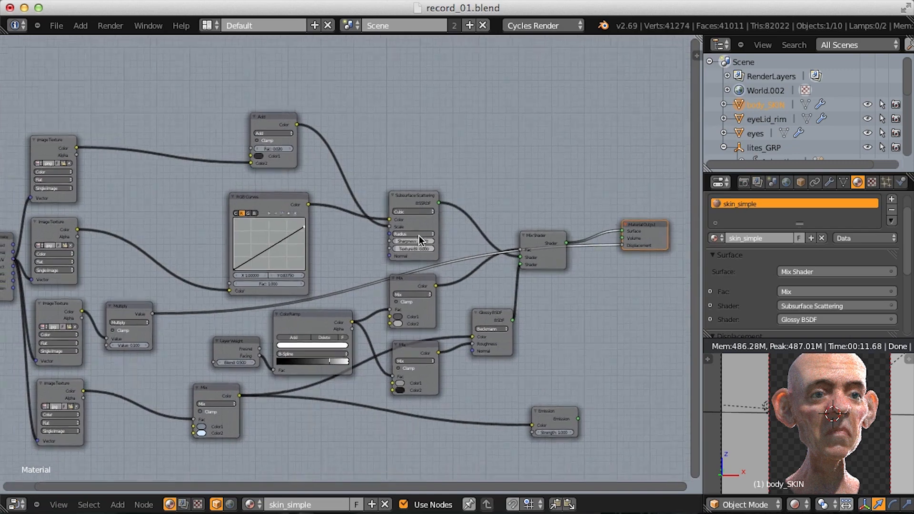
pyautogui.scroll(2, 418, 240)
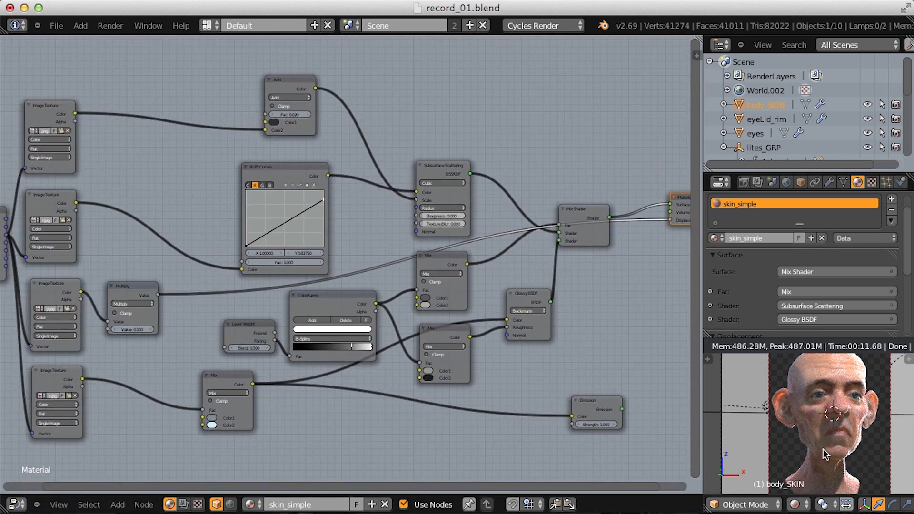
pyautogui.scroll(4, 363, 348)
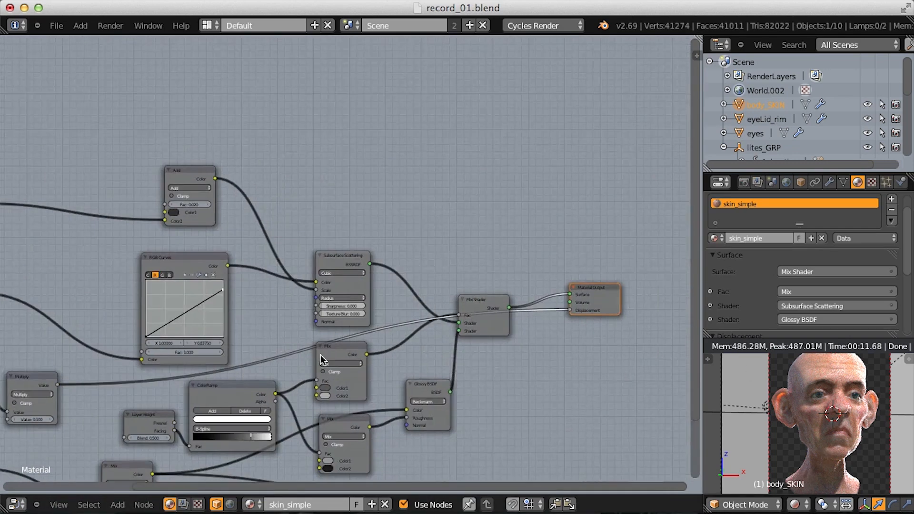
pyautogui.moveTo(363, 348); pyautogui.dragTo(386, 340, button='middle')
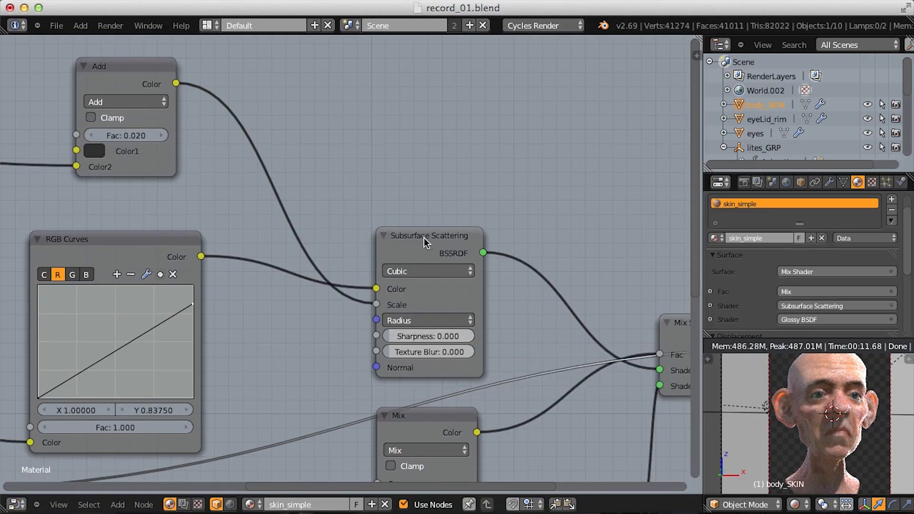
pyautogui.scroll(-5, 427, 241)
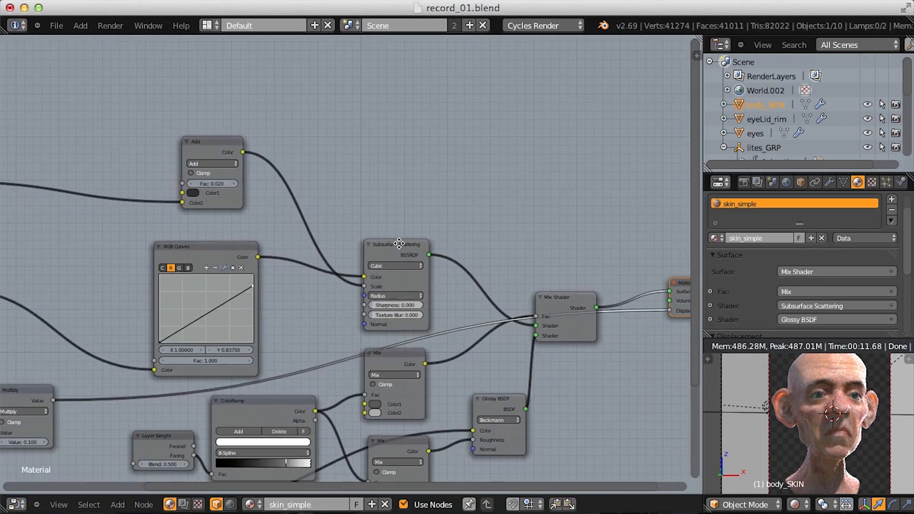
pyautogui.moveTo(401, 248); pyautogui.dragTo(421, 235, button='middle')
pyautogui.scroll(2, 463, 215)
pyautogui.moveTo(421, 235)
pyautogui.keyDown('ctrl'); pyautogui.mouseDown(button='middle')
pyautogui.moveTo(420, 246)
pyautogui.moveTo(413, 229)
pyautogui.mouseUp(button='middle'); pyautogui.keyUp('ctrl')
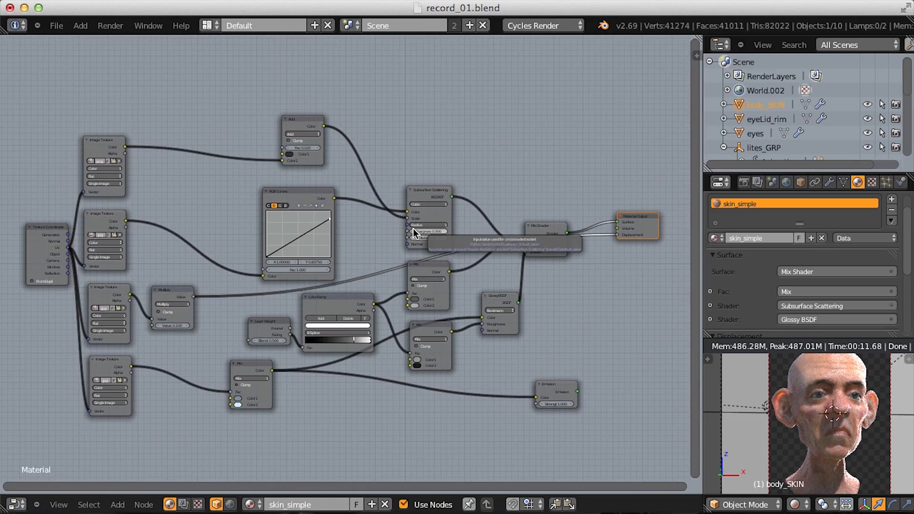
pyautogui.keyDown('ctrl'); pyautogui.moveTo(414, 234); pyautogui.dragTo(412, 258, button='middle'); pyautogui.keyUp('ctrl')
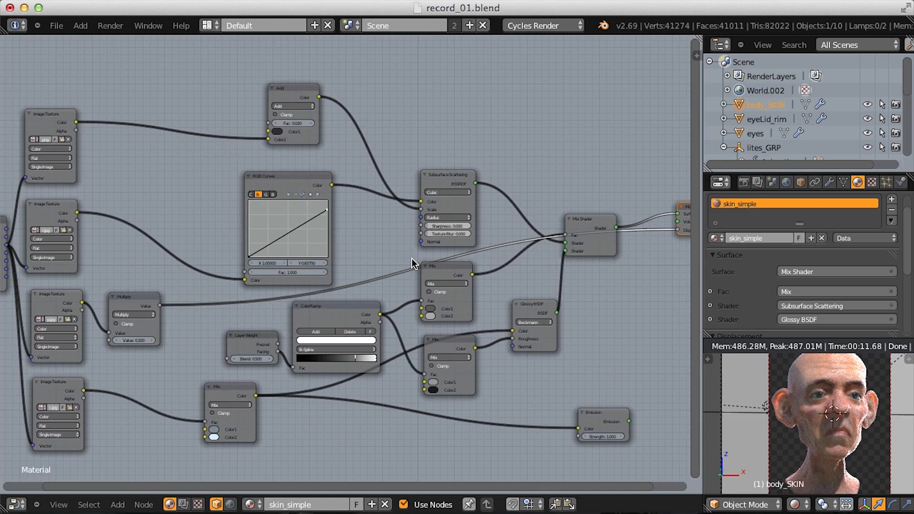
pyautogui.press('Home')
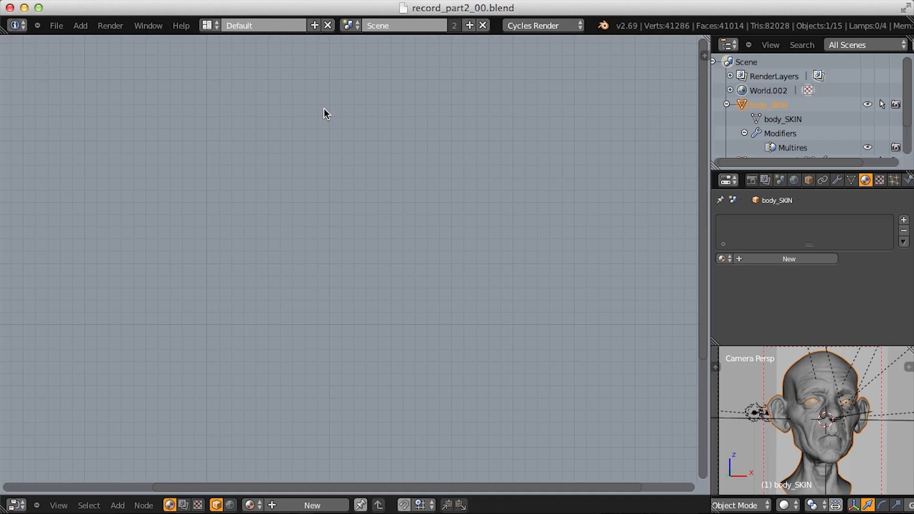
# - Append the skin_complex material from Arnold_Skin.blend into the current file
pyautogui.click(143, 26)
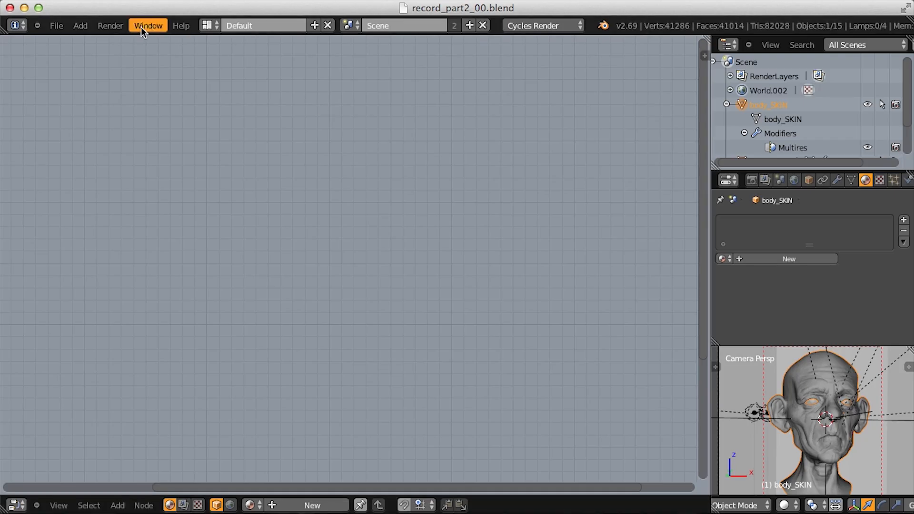
pyautogui.click(59, 24)
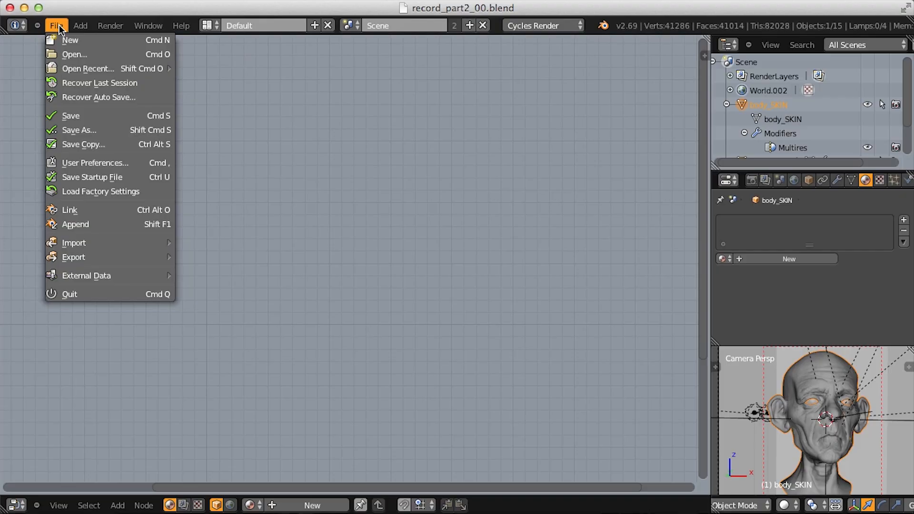
pyautogui.click(106, 225)
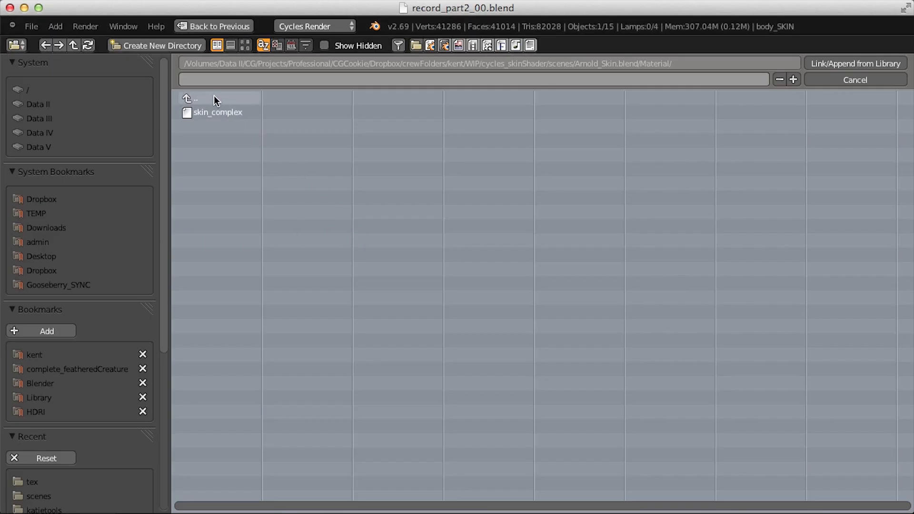
pyautogui.doubleClick(196, 96)
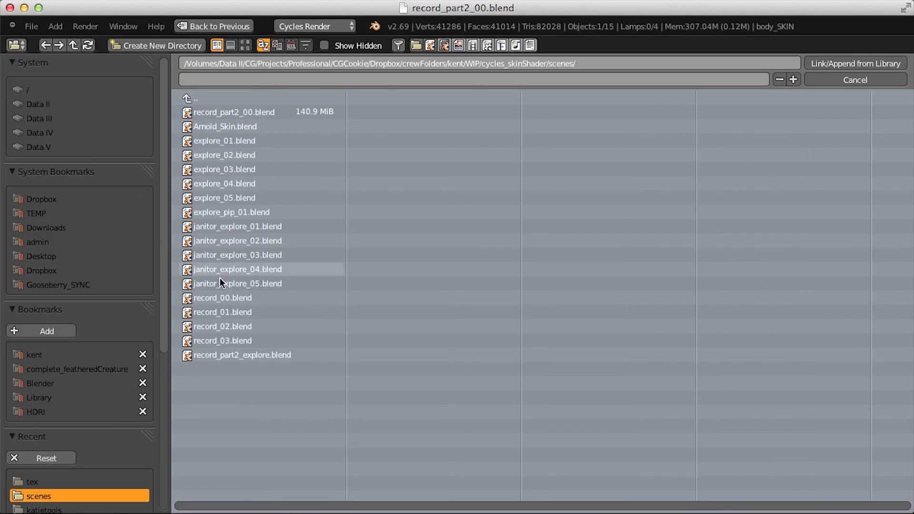
pyautogui.doubleClick(269, 126)
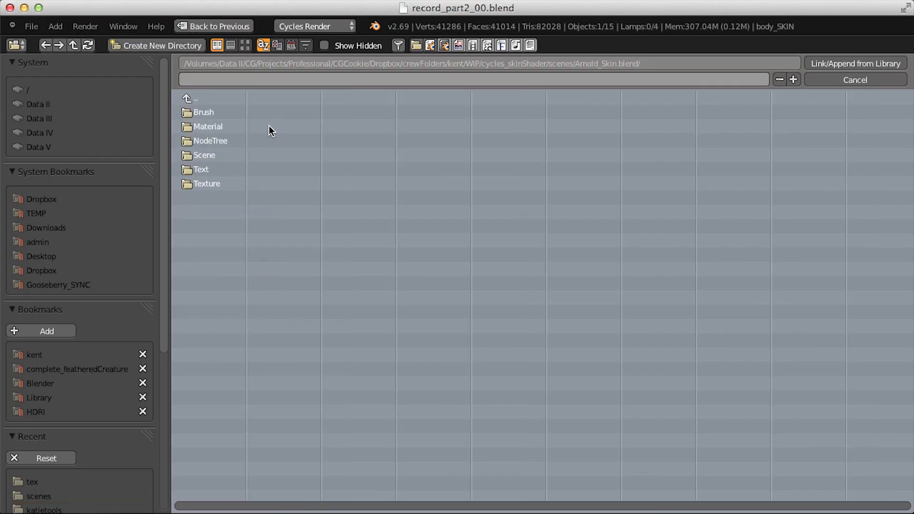
pyautogui.doubleClick(208, 126)
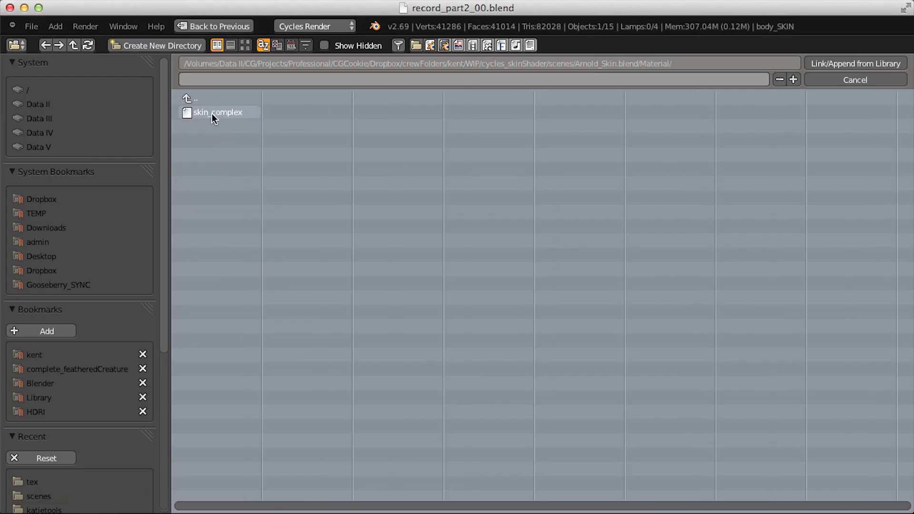
pyautogui.doubleClick(215, 113)
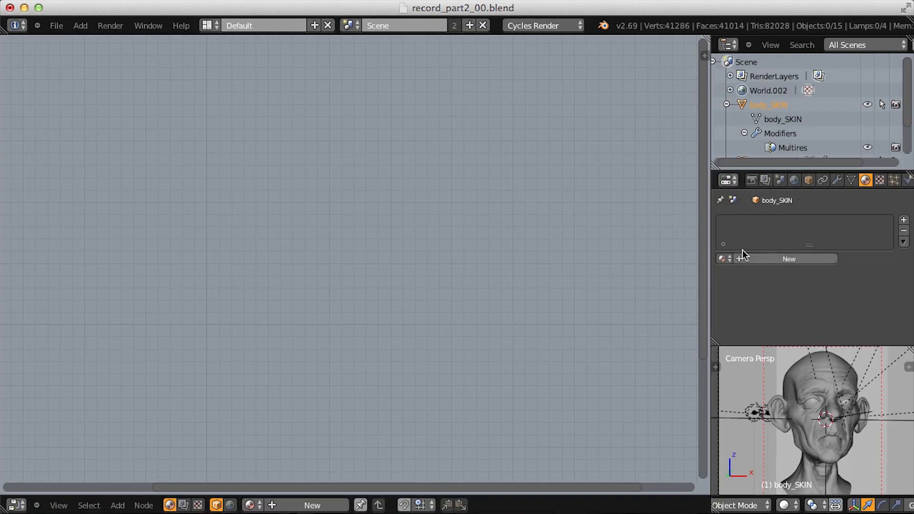
# - Assign the skin_complex material to the body_SKIN object
pyautogui.click(722, 258)
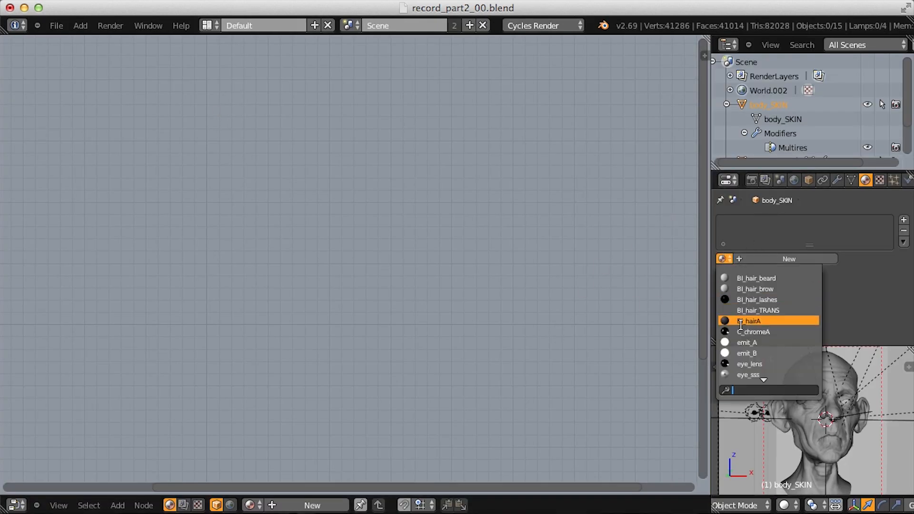
pyautogui.write('skin_c')
pyautogui.press('Return')
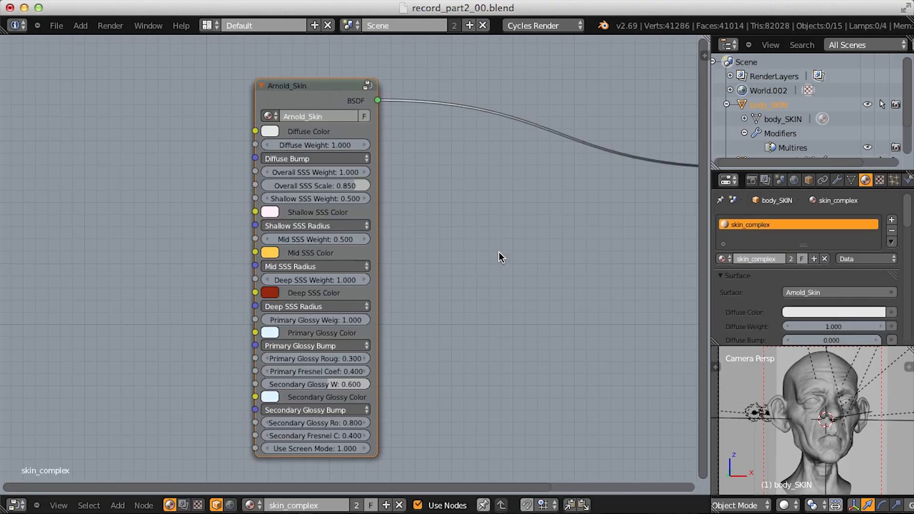
# - Switch the camera viewport of the head to Rendered shading
pyautogui.keyDown('ctrl'); pyautogui.moveTo(499, 252); pyautogui.dragTo(527, 259, button='middle'); pyautogui.keyUp('ctrl')
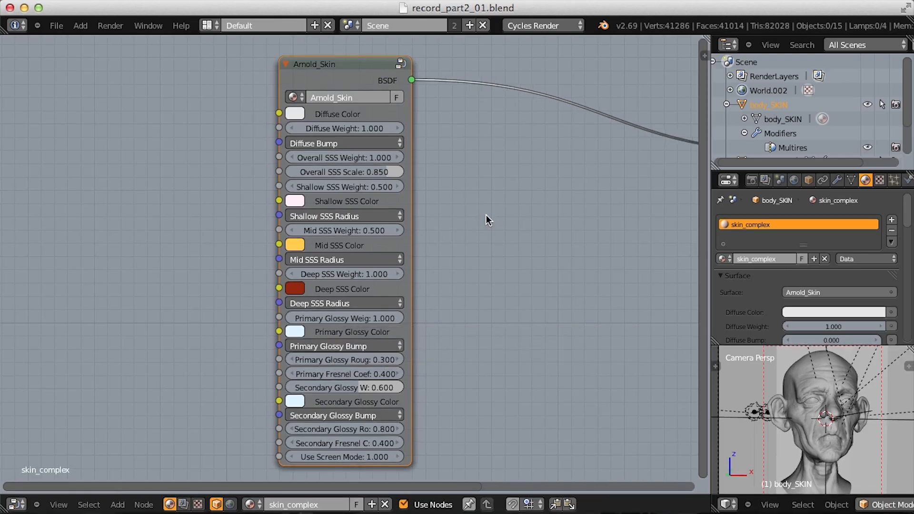
pyautogui.scroll(-5, 781, 502)
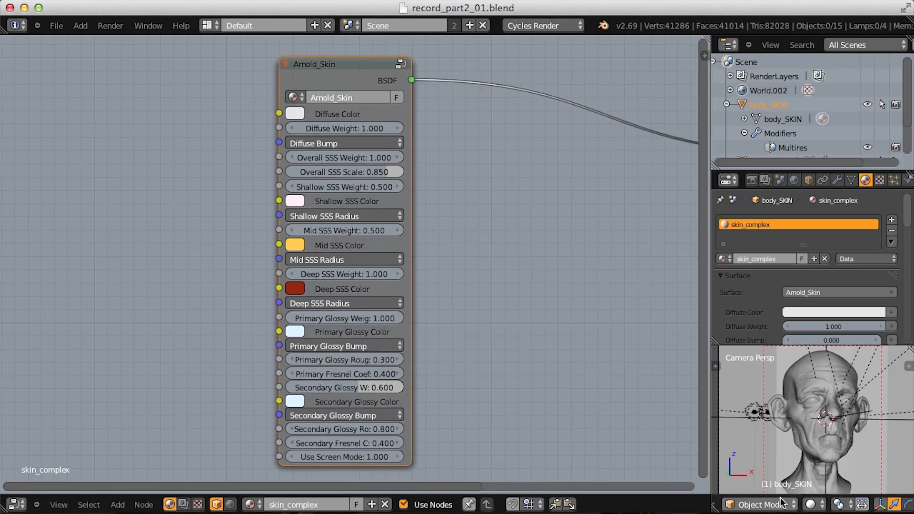
pyautogui.click(814, 505)
pyautogui.click(779, 412)
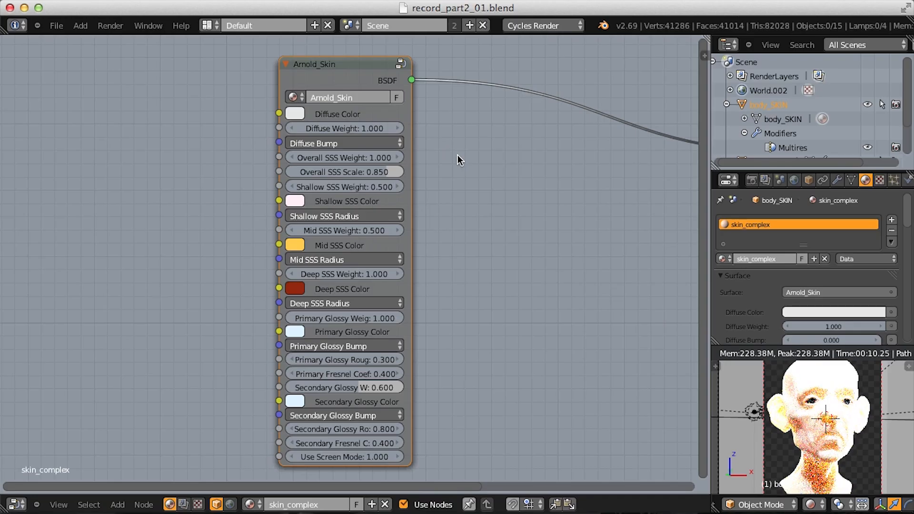
# - Set the Overall SSS Scale of the Arnold_Skin node to 0.2
pyautogui.click(355, 172)
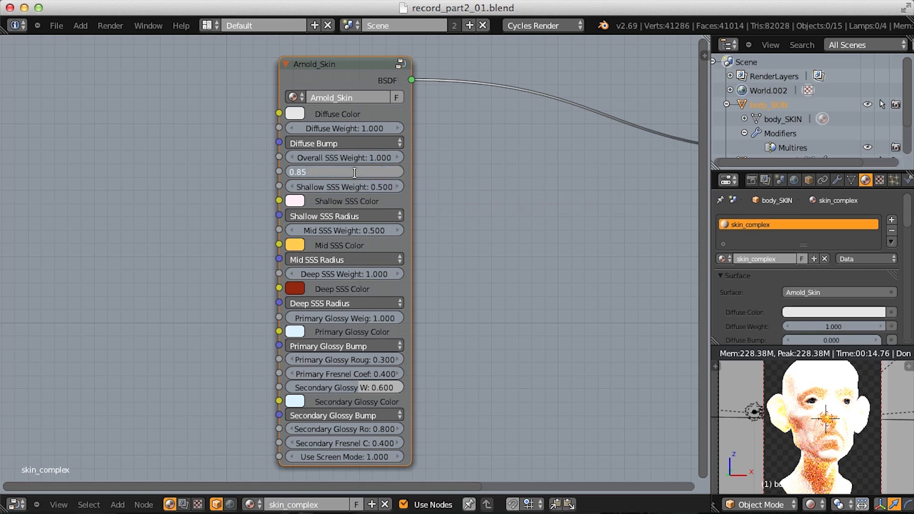
pyautogui.press('BackSpace')
pyautogui.write('0.2')
pyautogui.press('Return')
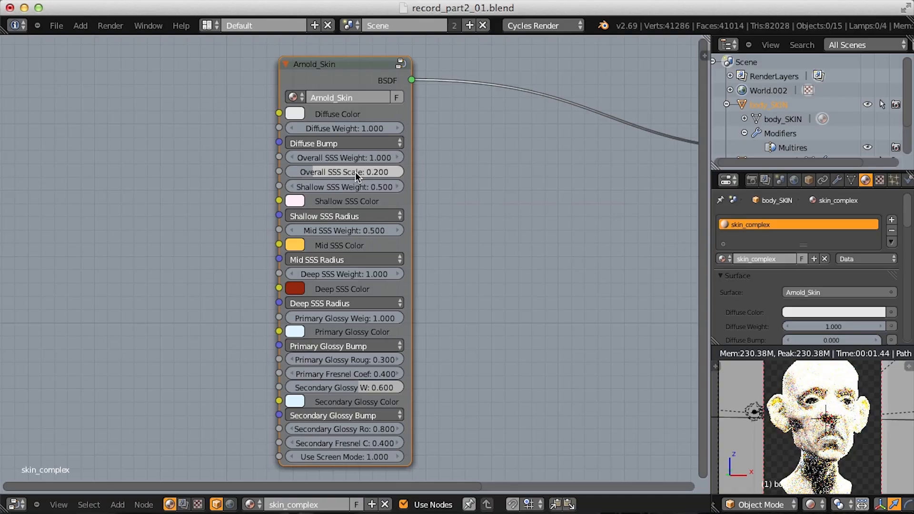
# - Try an Overall SSS Scale of 0.1 on the Arnold_Skin node and return it to 0.2
pyautogui.click(355, 173)
pyautogui.write('.1')
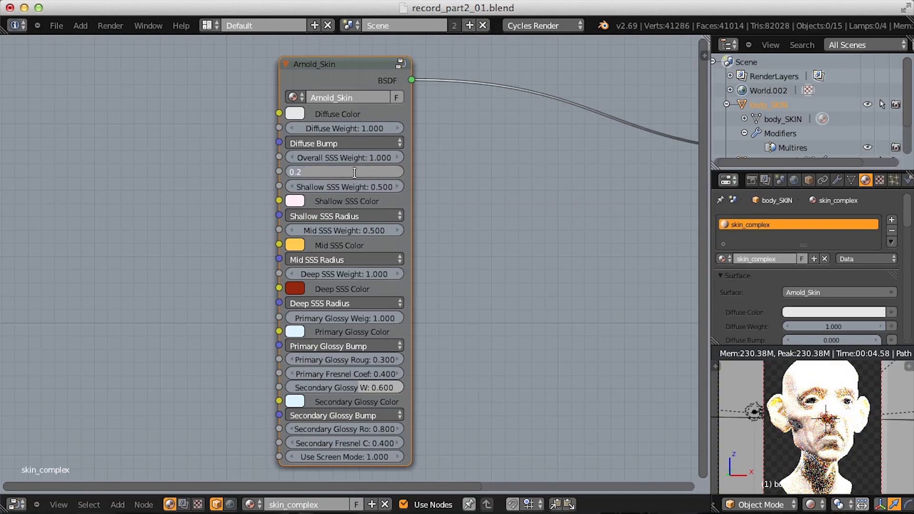
pyautogui.press('Return')
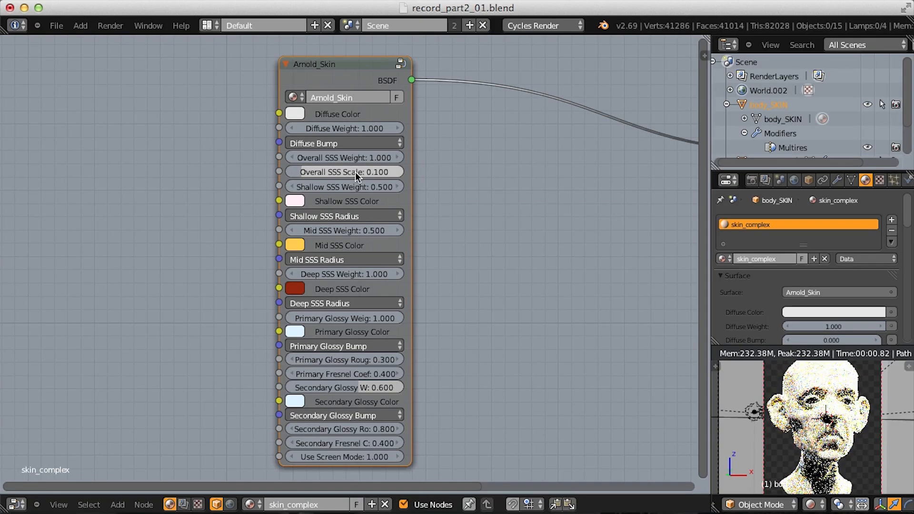
pyautogui.click(355, 172)
pyautogui.write('.2')
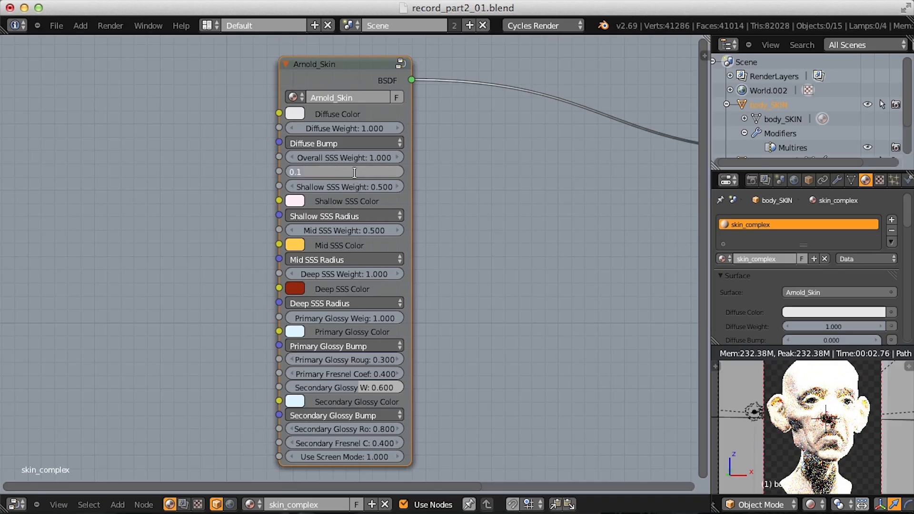
pyautogui.press('Return')
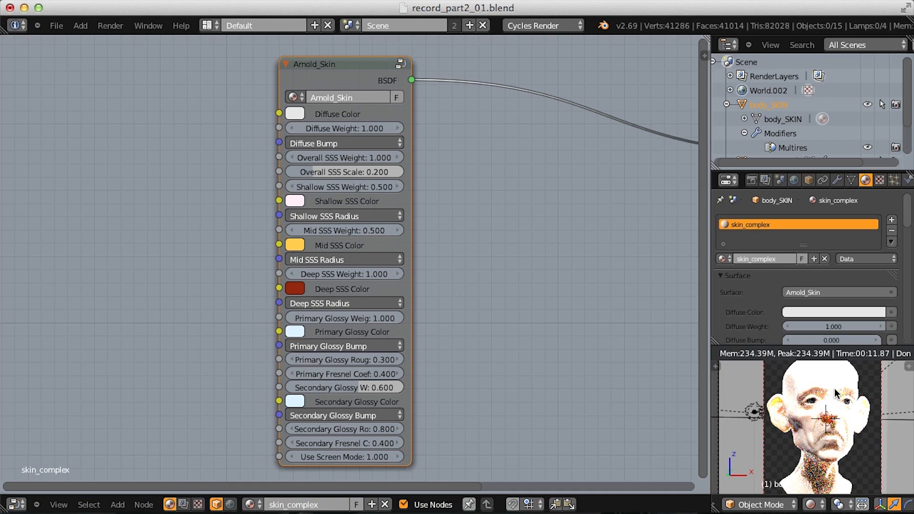
# - Examine the rendered head up close around the eyes and the Arnold_Skin node's Deep, Mid and Shallow SSS Radius values
pyautogui.scroll(4, 835, 388)
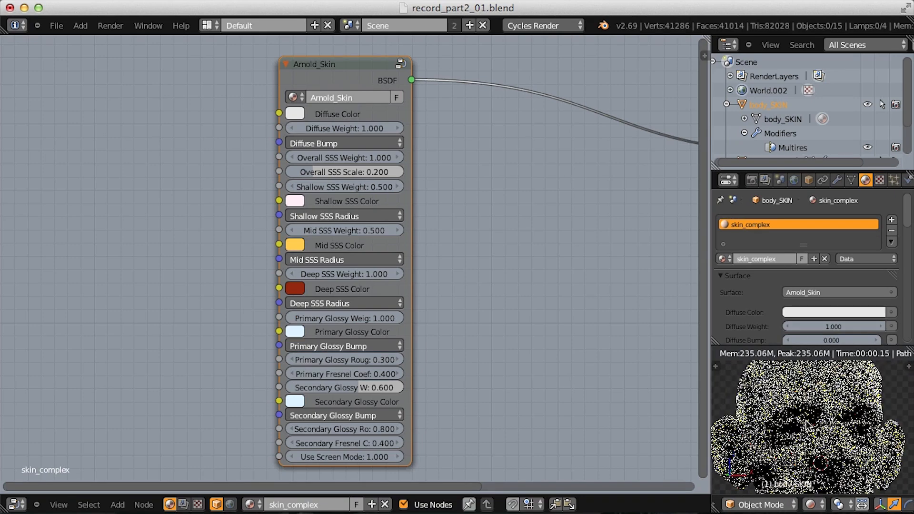
pyautogui.scroll(3, 806, 425)
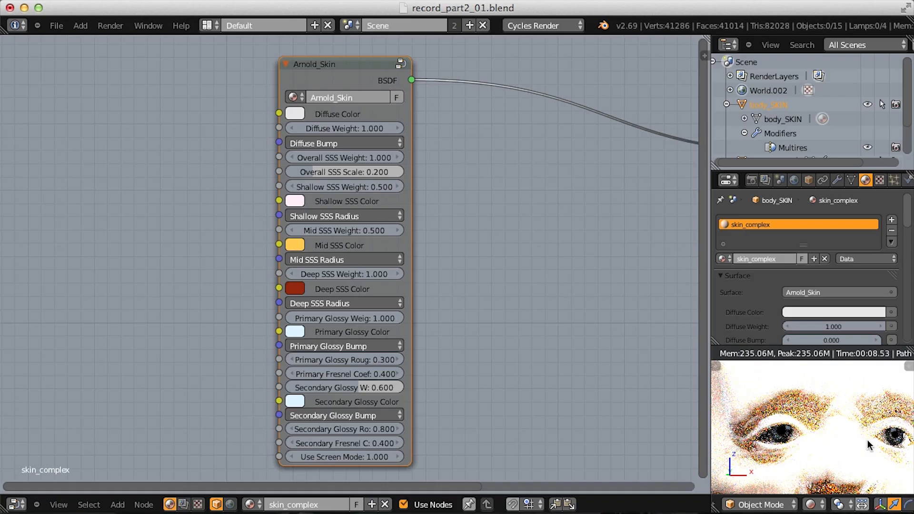
pyautogui.scroll(-3, 848, 441)
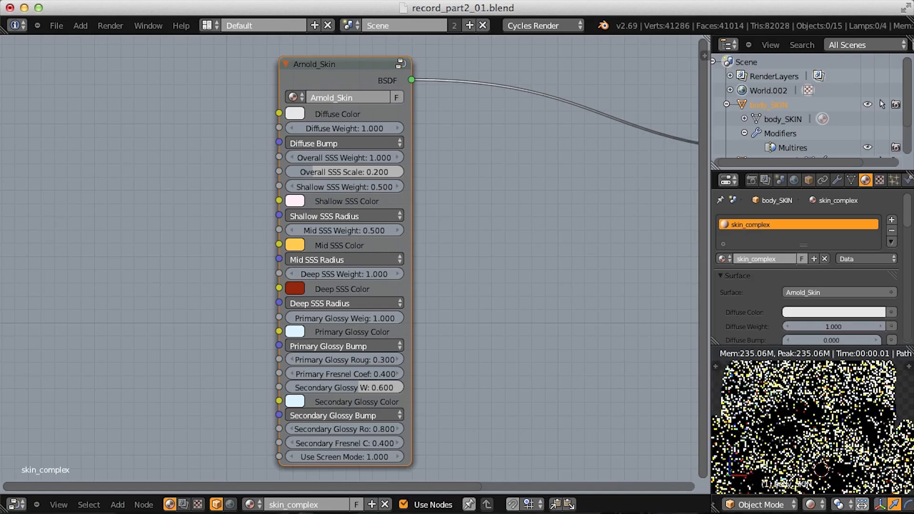
pyautogui.scroll(-2, 844, 448)
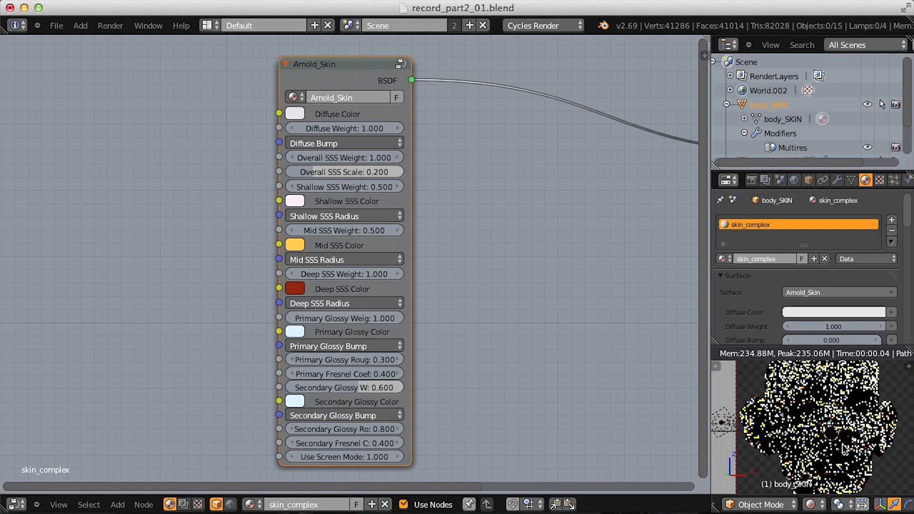
pyautogui.scroll(-2, 843, 448)
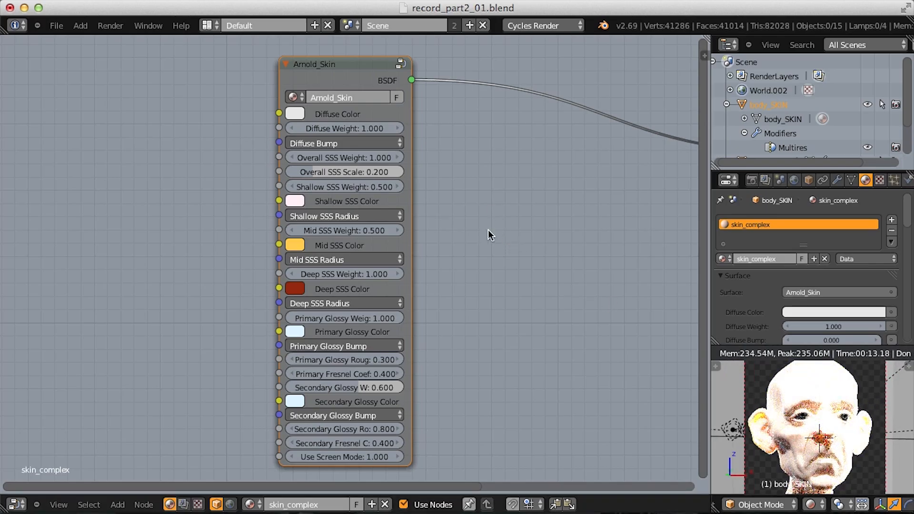
pyautogui.scroll(3, 487, 229)
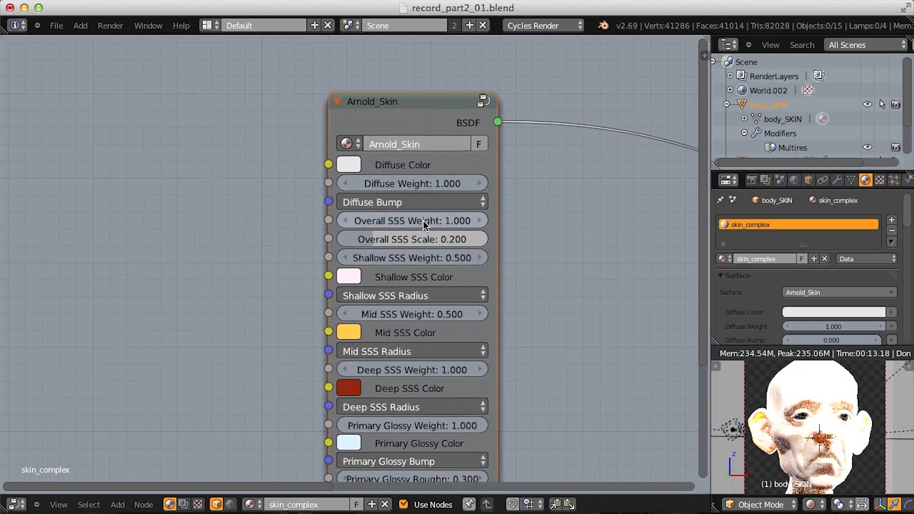
pyautogui.moveTo(412, 184); pyautogui.dragTo(372, 222, button='middle')
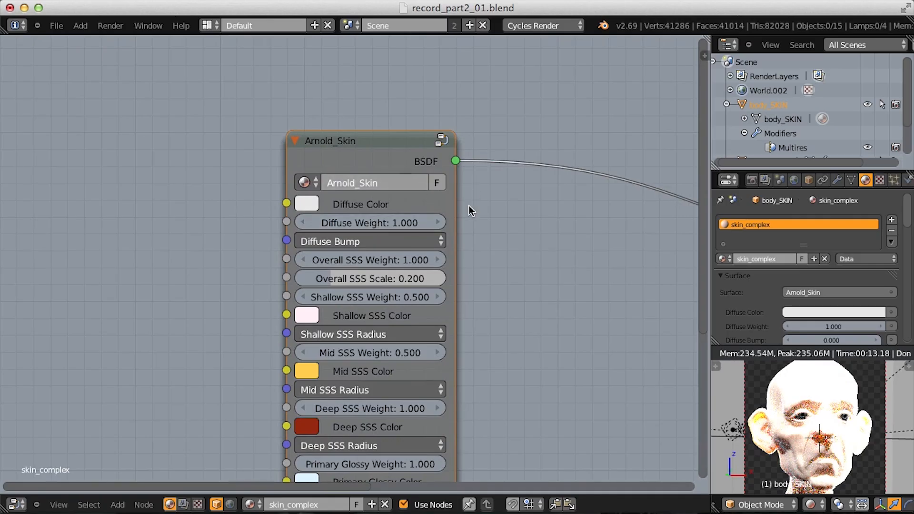
pyautogui.scroll(-3, 465, 202)
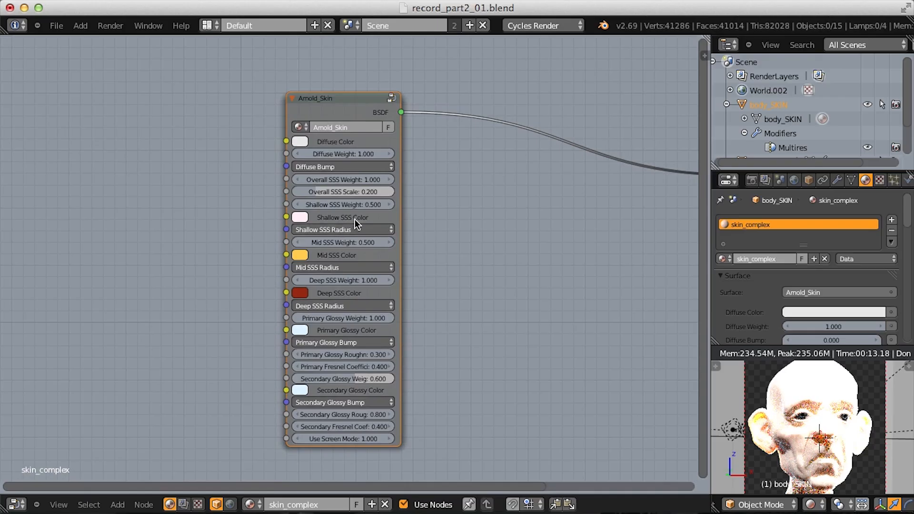
pyautogui.click(335, 305)
pyautogui.click(334, 269)
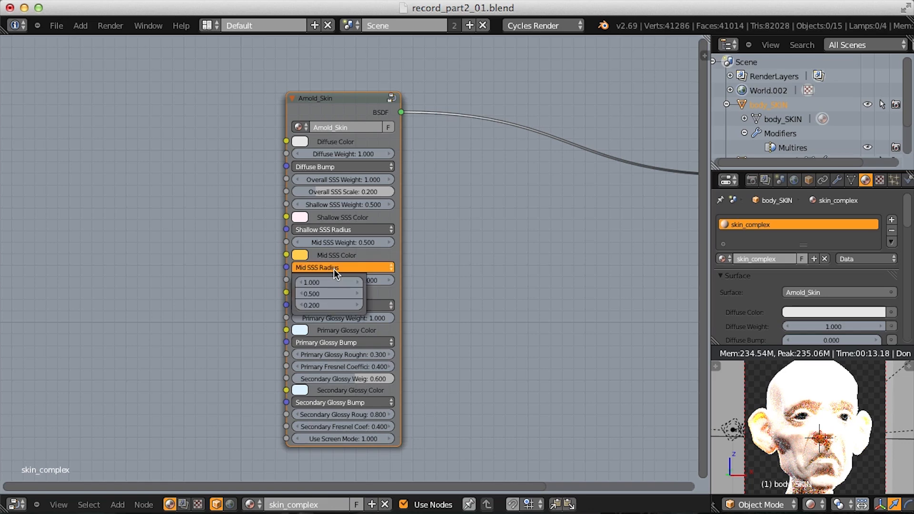
pyautogui.click(330, 229)
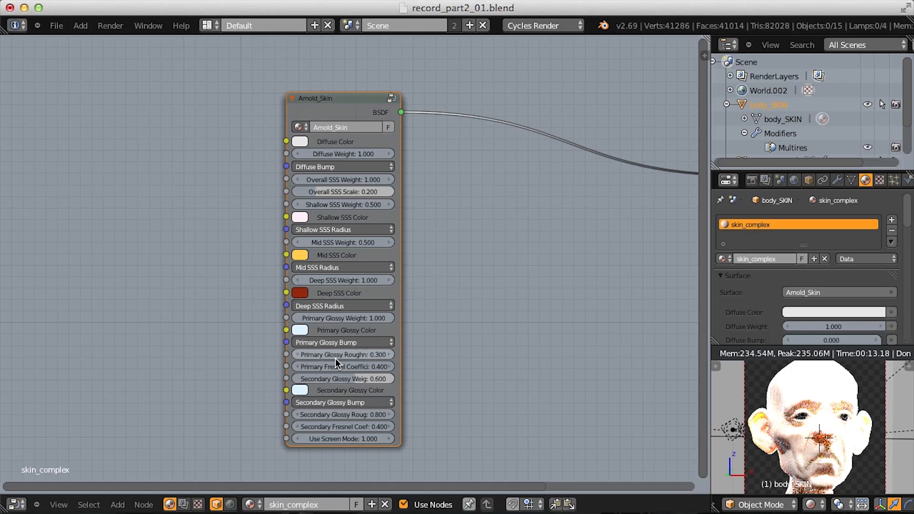
# - Set both the Primary Glossy Weight and the Secondary Glossy Weight of the Arnold_Skin node to 0
pyautogui.click(318, 319)
pyautogui.write('0')
pyautogui.press('Return')
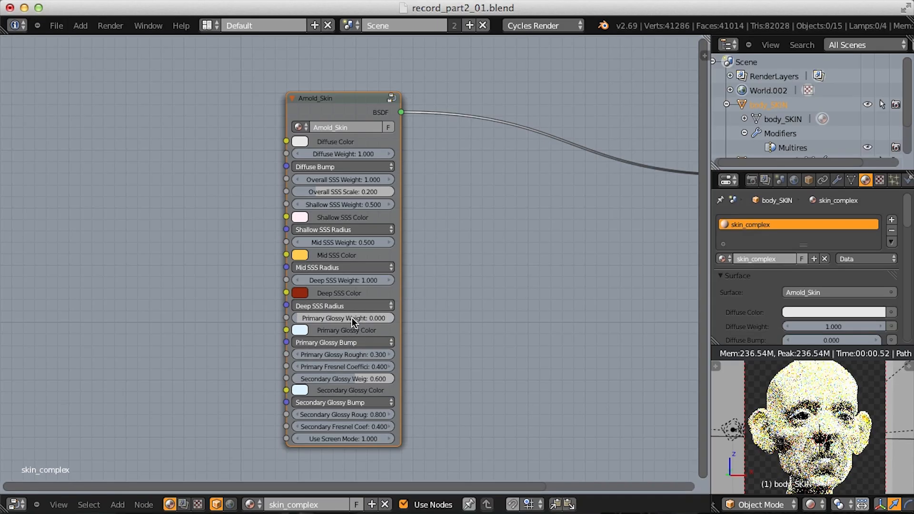
pyautogui.click(348, 379)
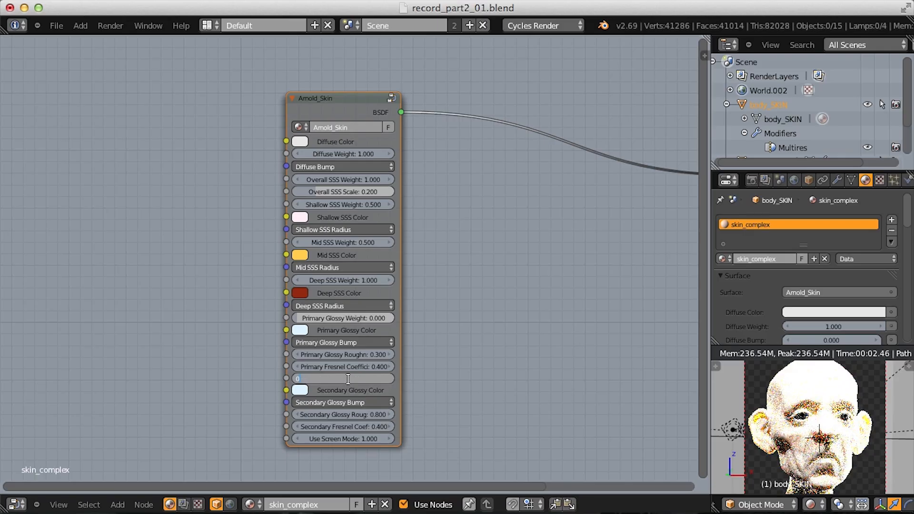
pyautogui.write('0')
pyautogui.press('Return')
# - Set the Overall SSS Weight to 0 to preview the Arnold_Skin node's diffuse shading alone
pyautogui.moveTo(369, 212); pyautogui.dragTo(361, 306, button='middle')
pyautogui.scroll(5, 367, 317)
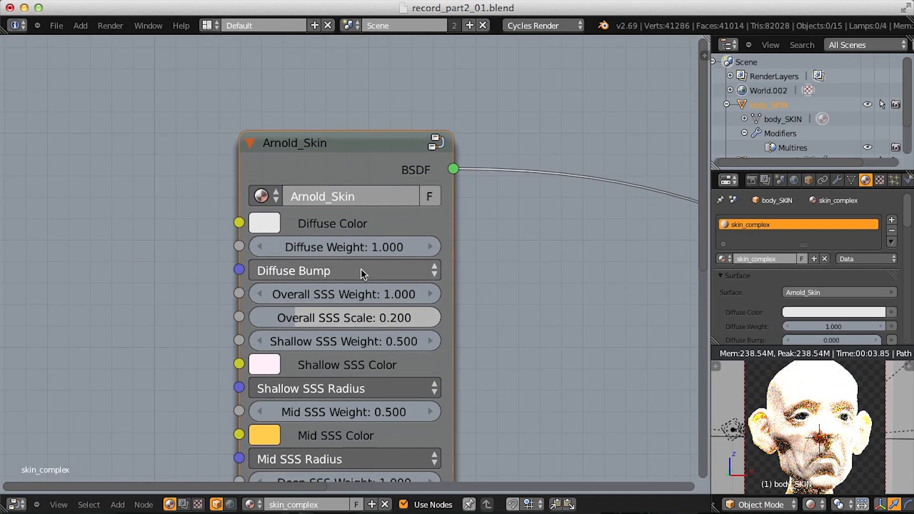
pyautogui.click(334, 295)
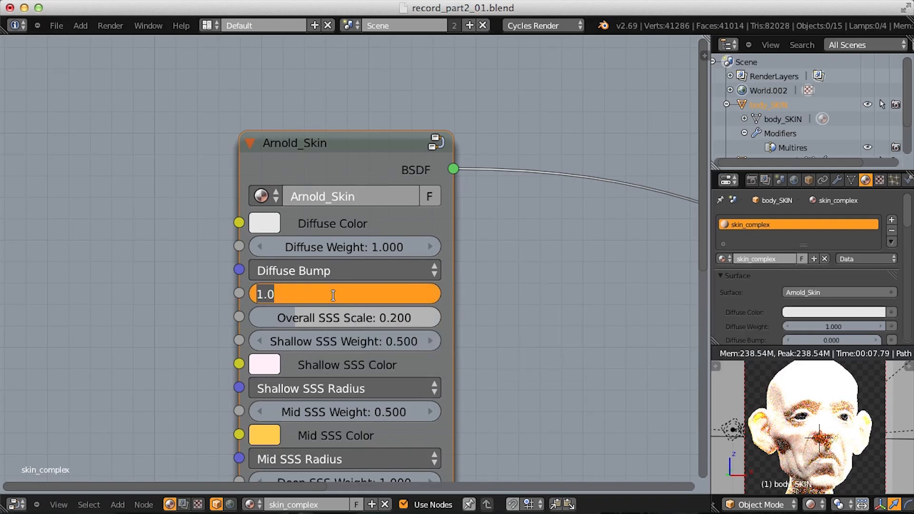
pyautogui.write('0')
pyautogui.press('Return')
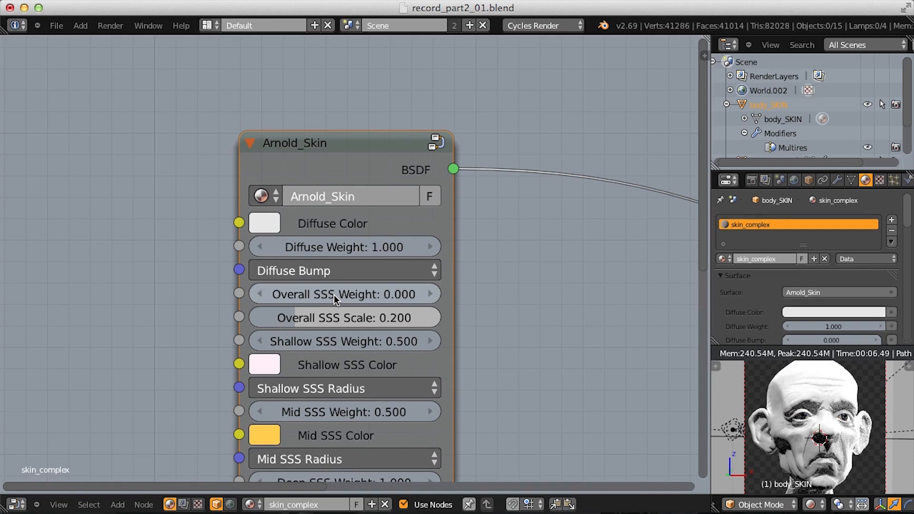
# - Set the Diffuse Weight to 0 and the Overall SSS Weight to 1 to preview the subsurface scattering alone
pyautogui.click(359, 247)
pyautogui.write('0')
pyautogui.press('Return')
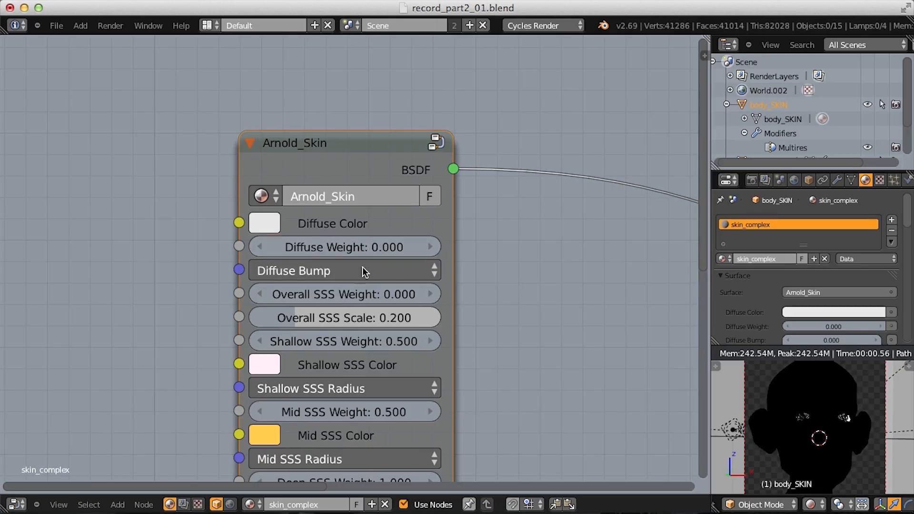
pyautogui.click(355, 293)
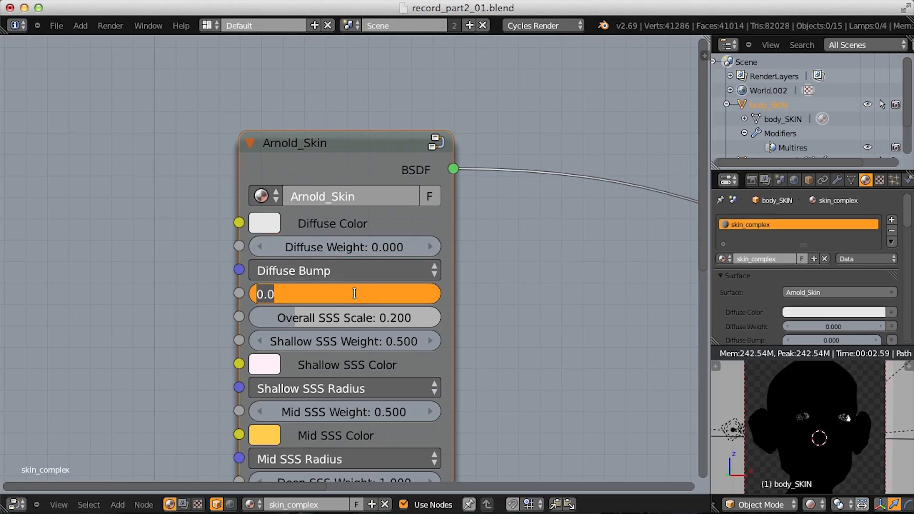
pyautogui.write('1')
pyautogui.press('Return')
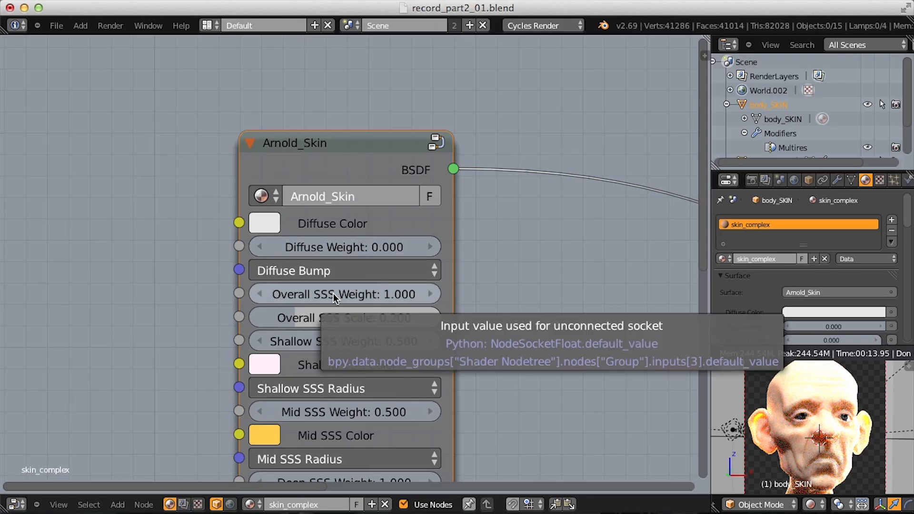
# - Set both the Diffuse Weight and the Overall SSS Weight of the Arnold_Skin node to 0.5
pyautogui.click(349, 247)
pyautogui.write('.5')
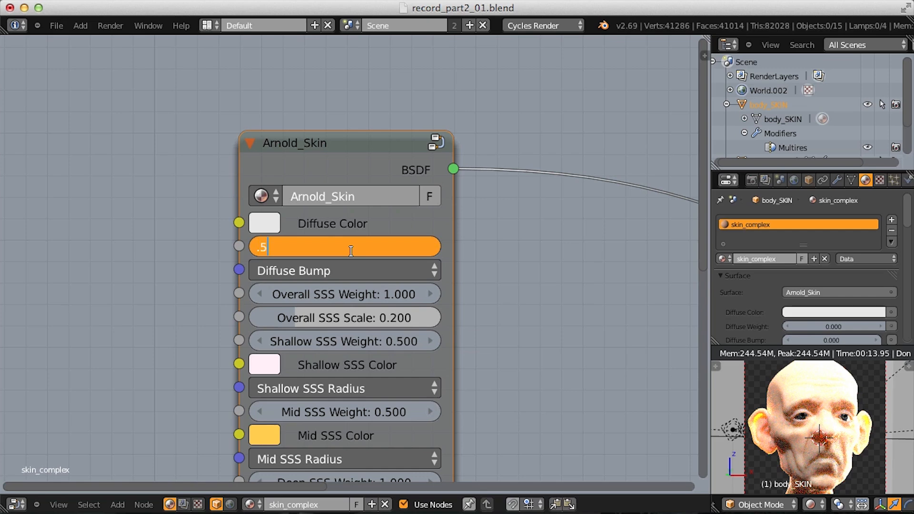
pyautogui.click(355, 293)
pyautogui.write('.5')
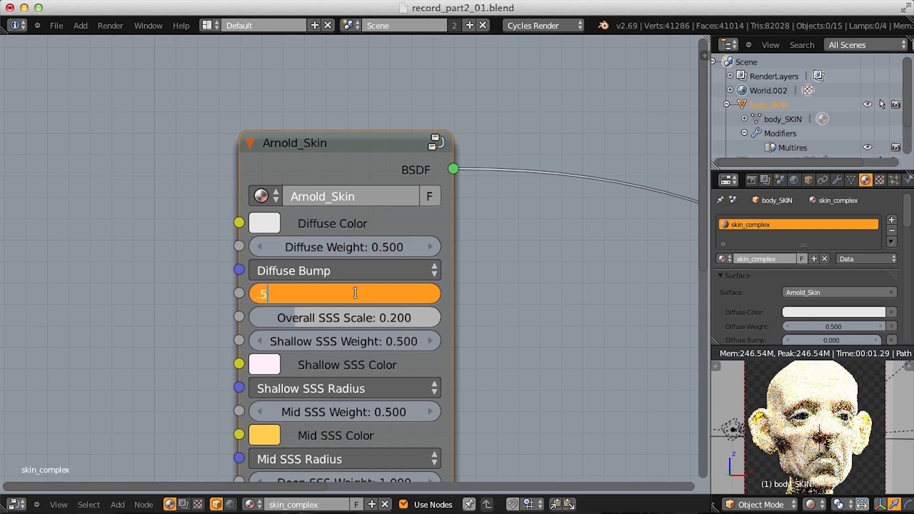
pyautogui.press('Return')
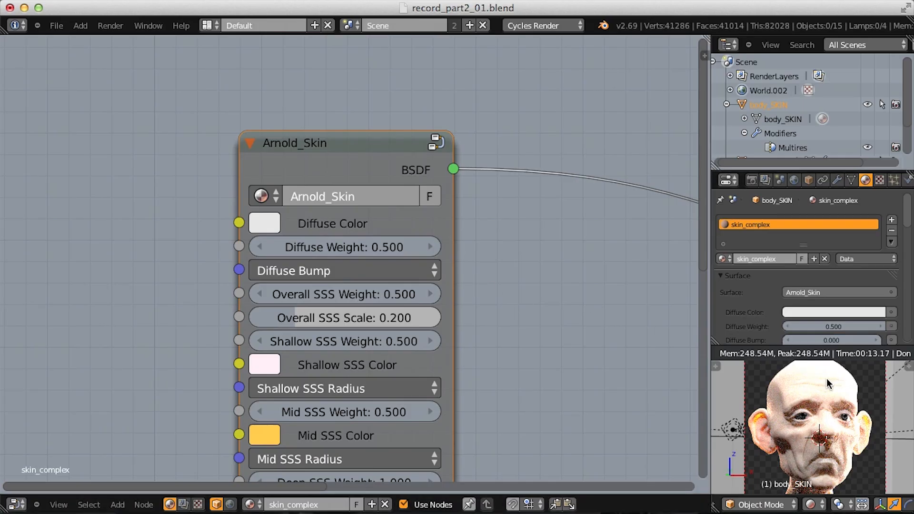
# - Darken the Diffuse Color of the Arnold_Skin node from near white to a neutral light grey
pyautogui.click(265, 225)
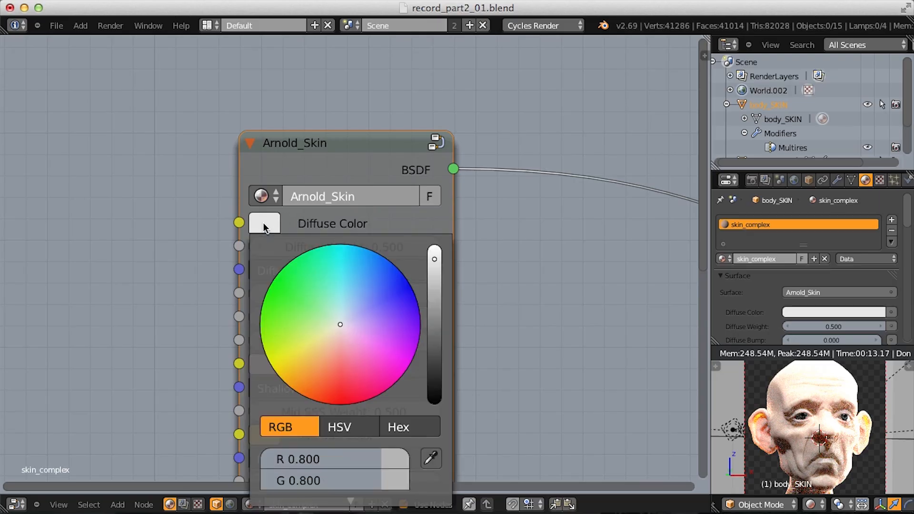
pyautogui.scroll(-2, 411, 312)
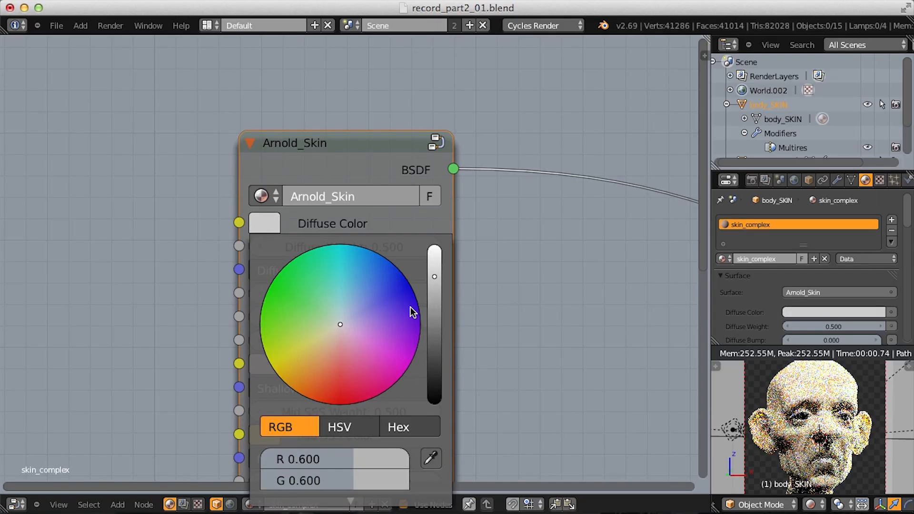
pyautogui.scroll(-1, 411, 311)
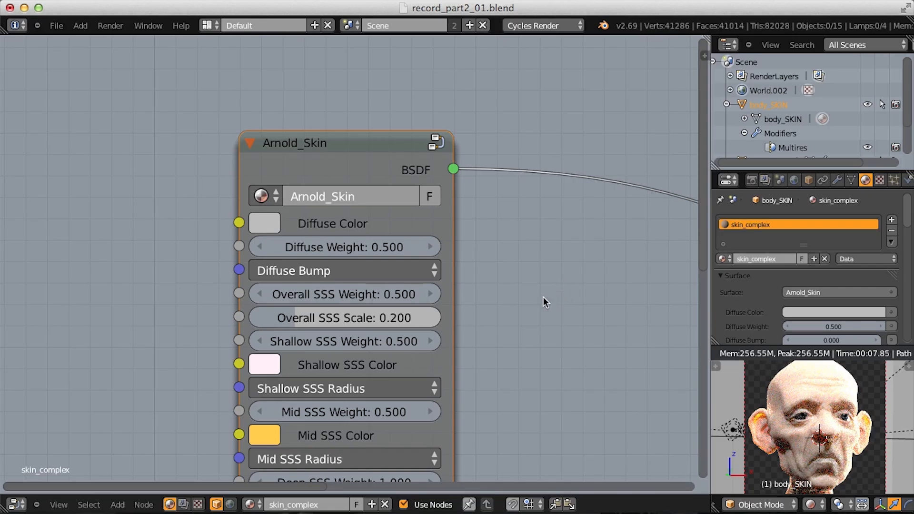
pyautogui.keyDown('ctrl'); pyautogui.moveTo(543, 296); pyautogui.dragTo(549, 259, button='middle'); pyautogui.keyUp('ctrl')
pyautogui.moveTo(502, 286); pyautogui.dragTo(539, 244, button='middle')
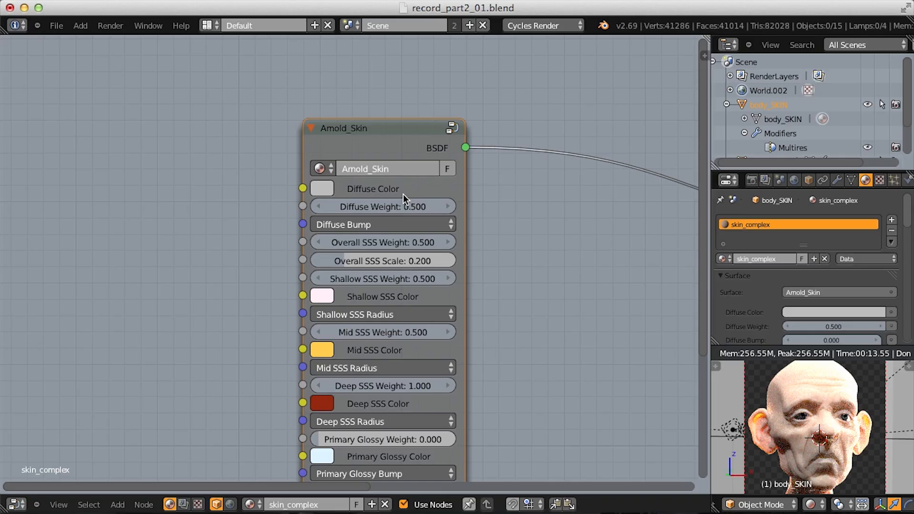
pyautogui.scroll(-6, 233, 230)
pyautogui.moveTo(188, 243); pyautogui.dragTo(239, 213, button='middle')
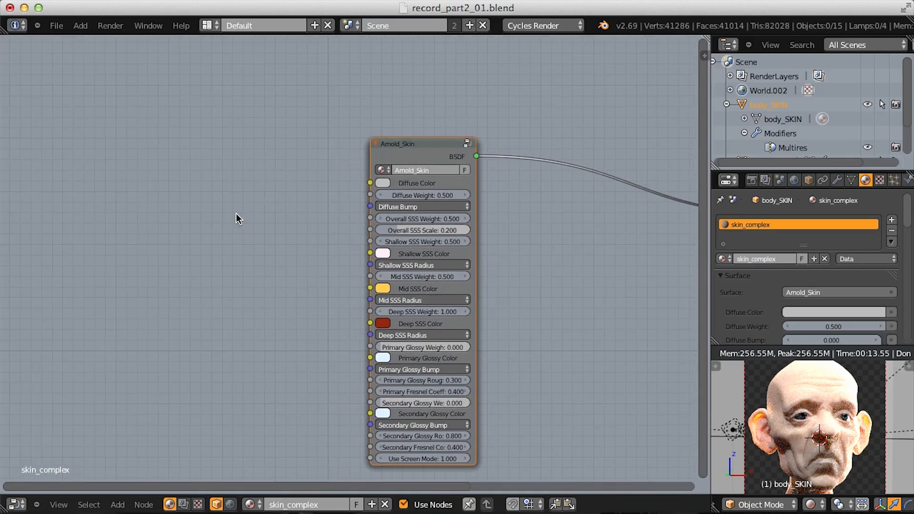
# - Add an Image Texture node and a Texture Coordinate node, and link the UV output to the image's Vector input
pyautogui.hotkey('shift', 'a')
pyautogui.moveTo(213, 218)
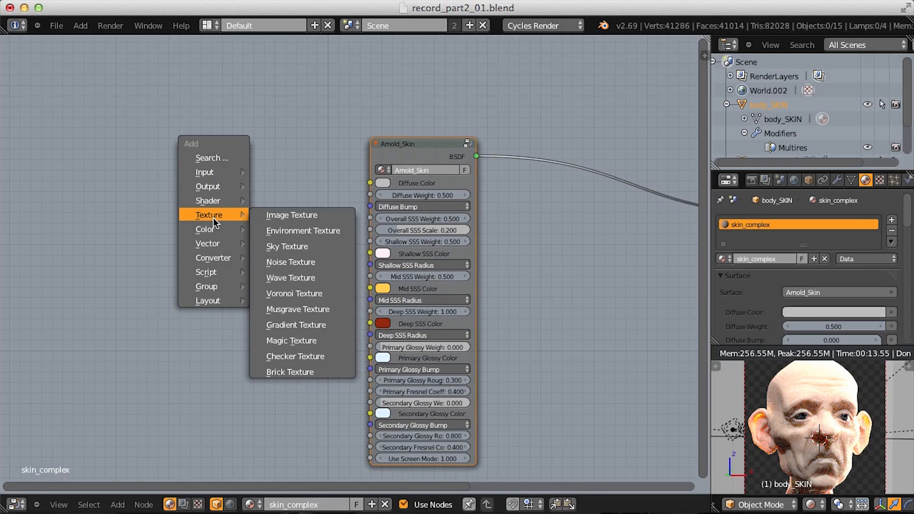
pyautogui.click(261, 215)
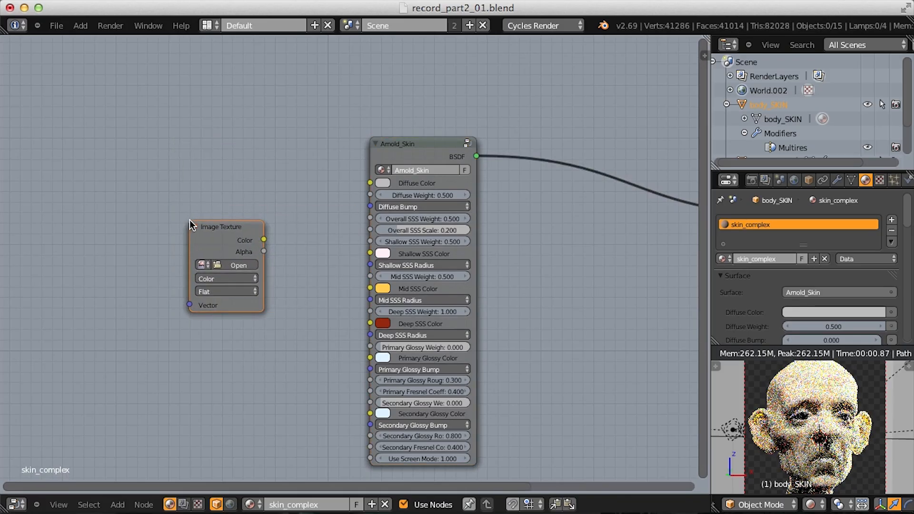
pyautogui.hotkey('shift', 'a')
pyautogui.moveTo(179, 137)
pyautogui.click(235, 135)
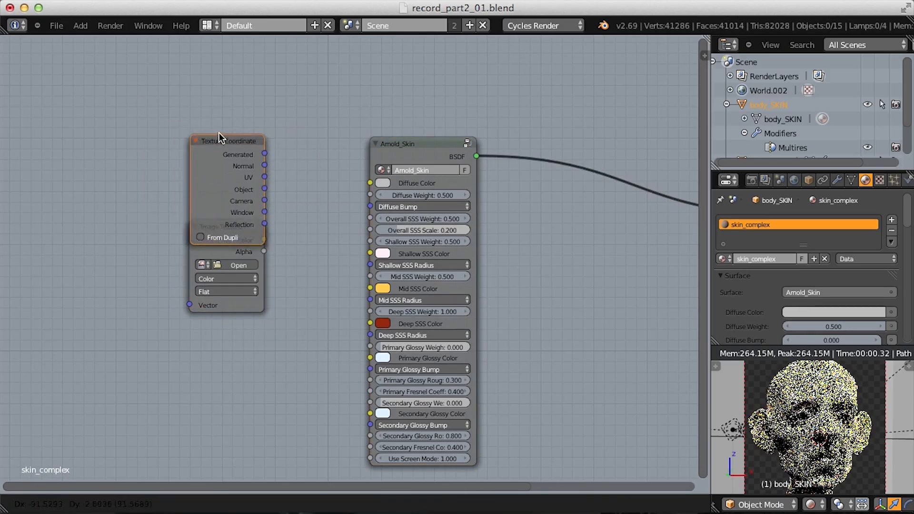
pyautogui.click(89, 201)
pyautogui.scroll(2, 241, 252)
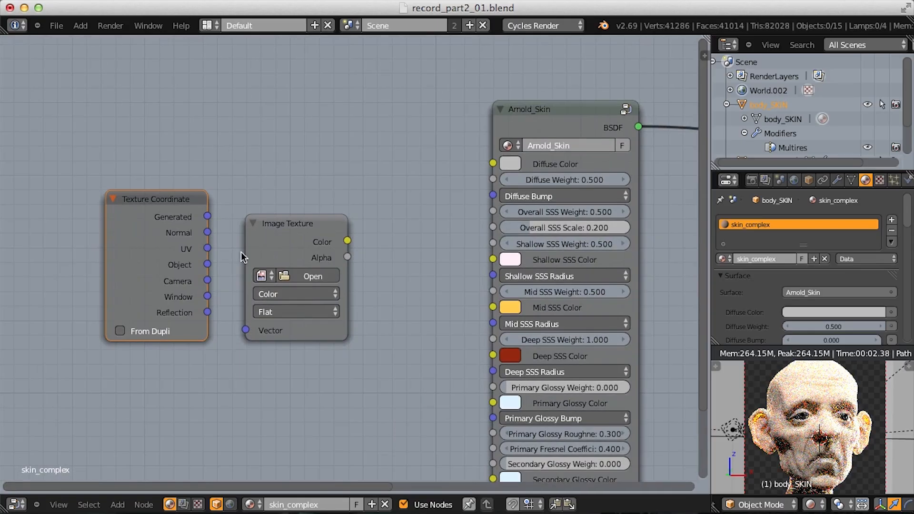
pyautogui.moveTo(208, 248); pyautogui.dragTo(246, 330)
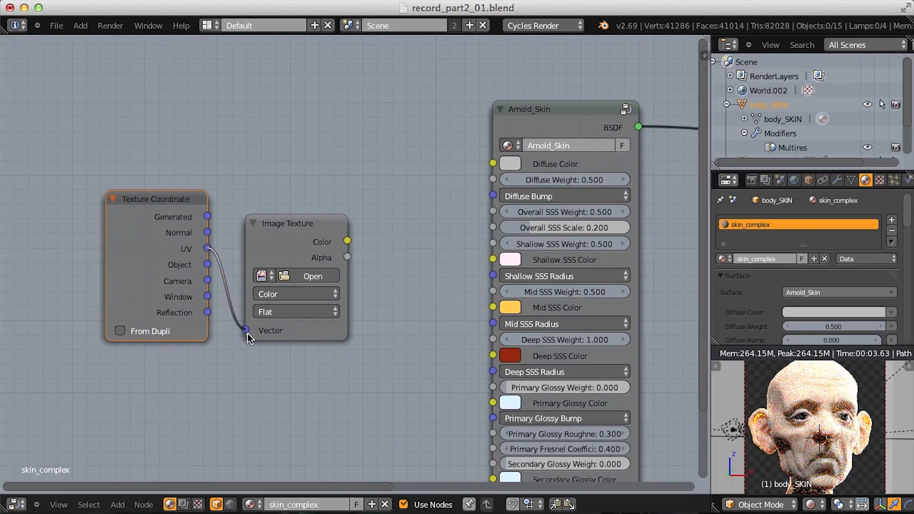
# - Load head_color.jpg into the Image Texture node and link its Color output to the Diffuse Color of Arnold_Skin
pyautogui.click(310, 276)
pyautogui.click(244, 45)
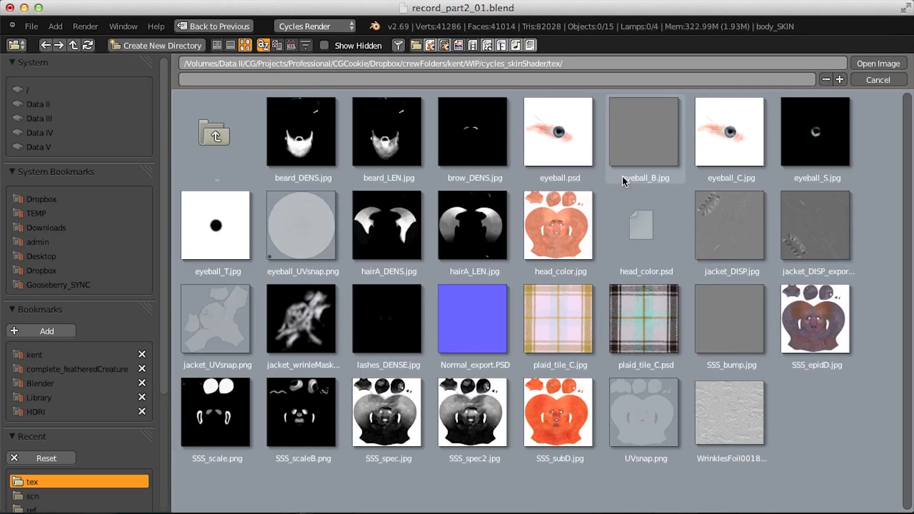
pyautogui.click(32, 482)
pyautogui.doubleClick(570, 225)
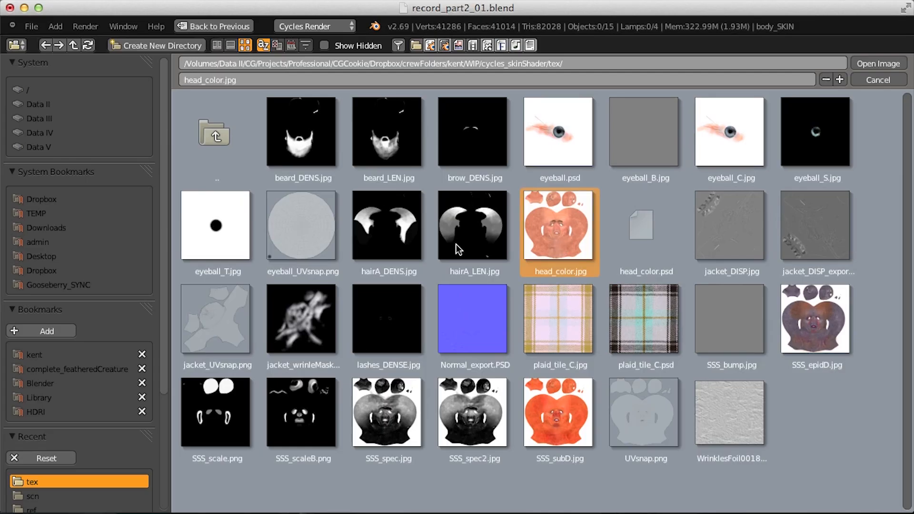
pyautogui.moveTo(332, 250); pyautogui.dragTo(221, 284, button='middle')
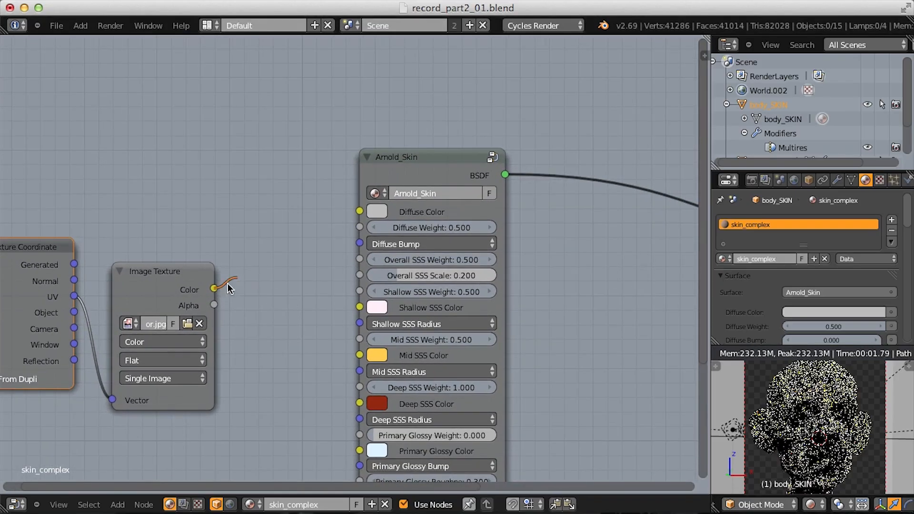
pyautogui.moveTo(228, 284); pyautogui.dragTo(358, 213)
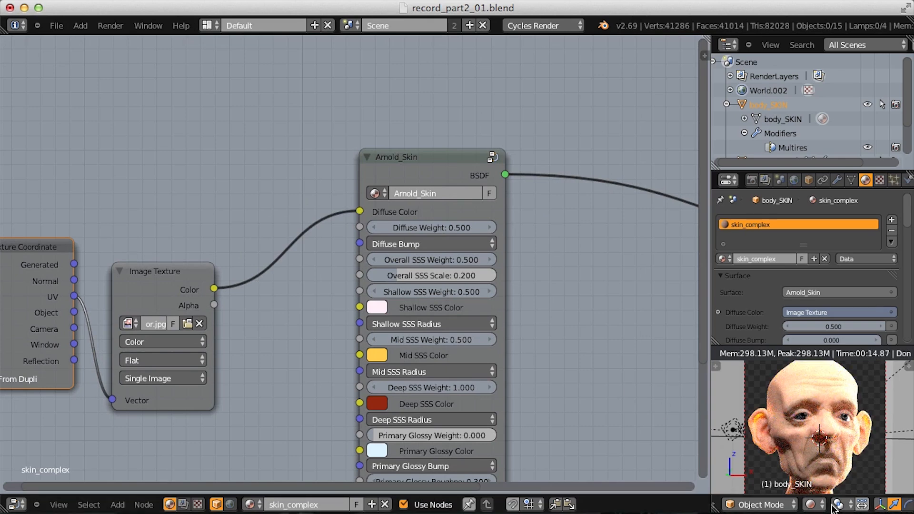
# - Set the Diffuse Weight of Arnold_Skin to 1 and preview the textured skin close up around the eye
pyautogui.scroll(5, 787, 412)
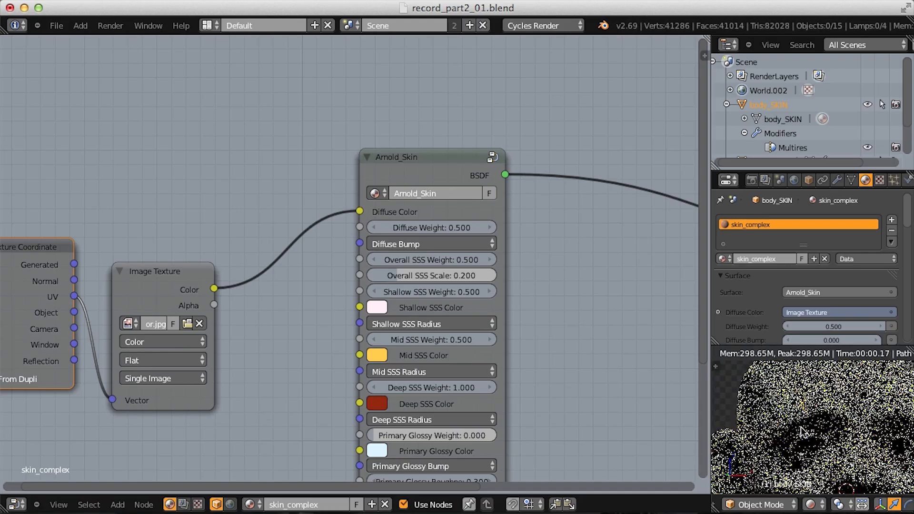
pyautogui.scroll(2, 801, 424)
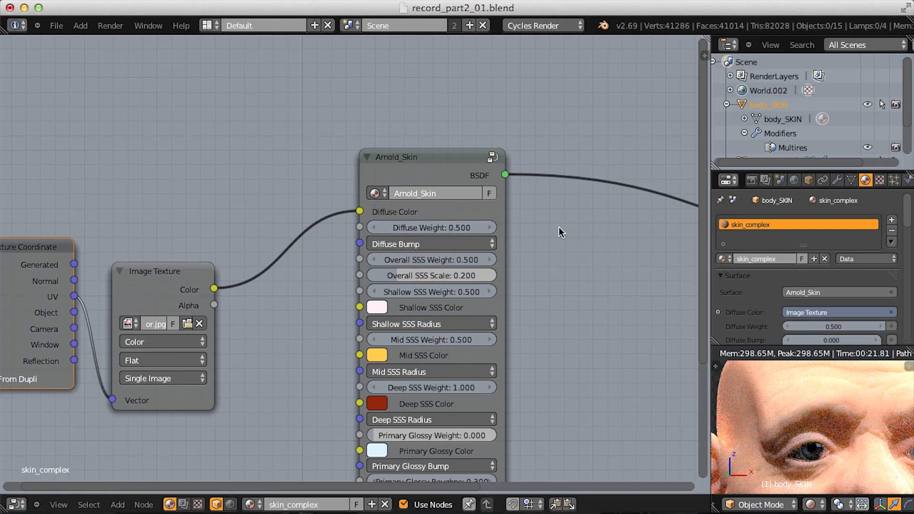
pyautogui.click(427, 228)
pyautogui.write('1')
pyautogui.press('Return')
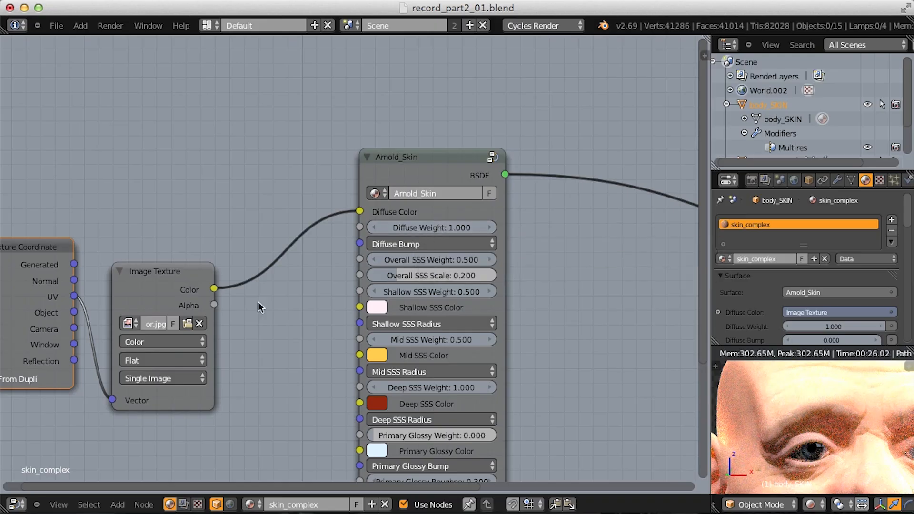
# - Move the Texture Coordinate node lower and farther from the Image Texture node
pyautogui.moveTo(108, 290); pyautogui.dragTo(219, 275, button='middle')
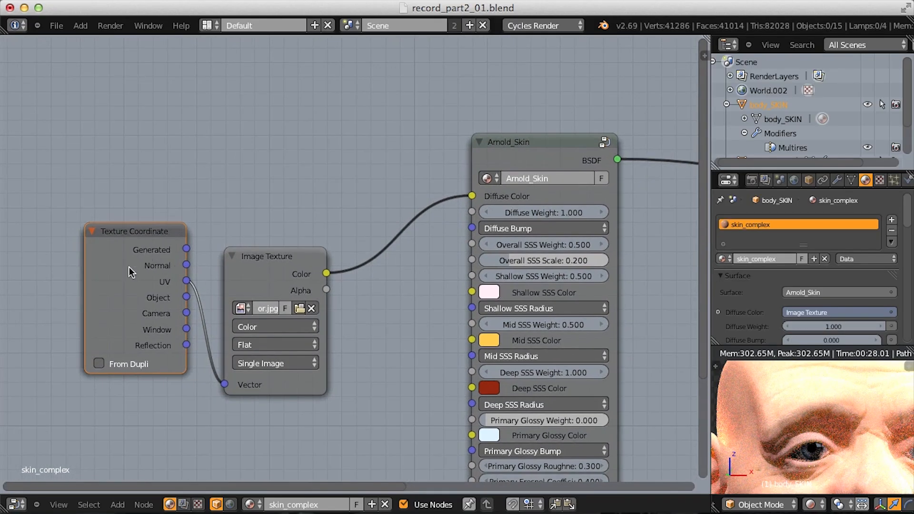
pyautogui.moveTo(129, 267); pyautogui.dragTo(93, 325)
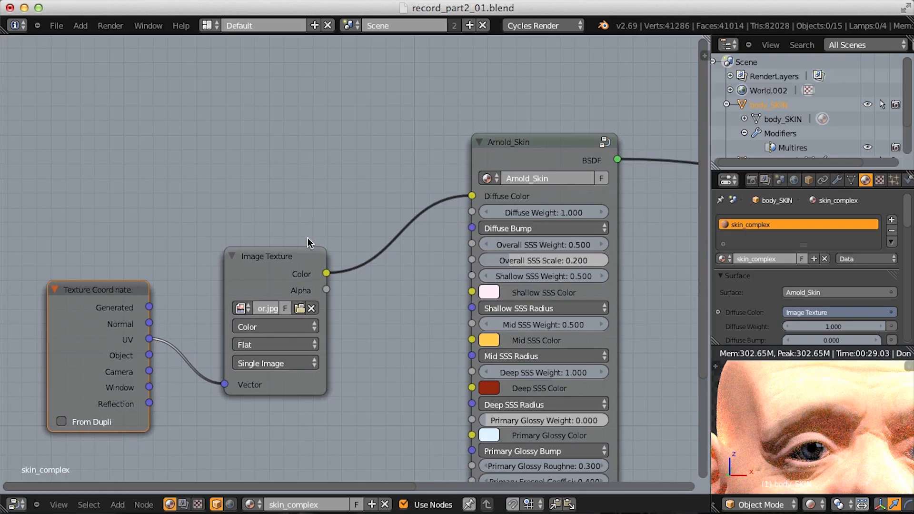
pyautogui.moveTo(413, 245); pyautogui.dragTo(273, 275, button='middle')
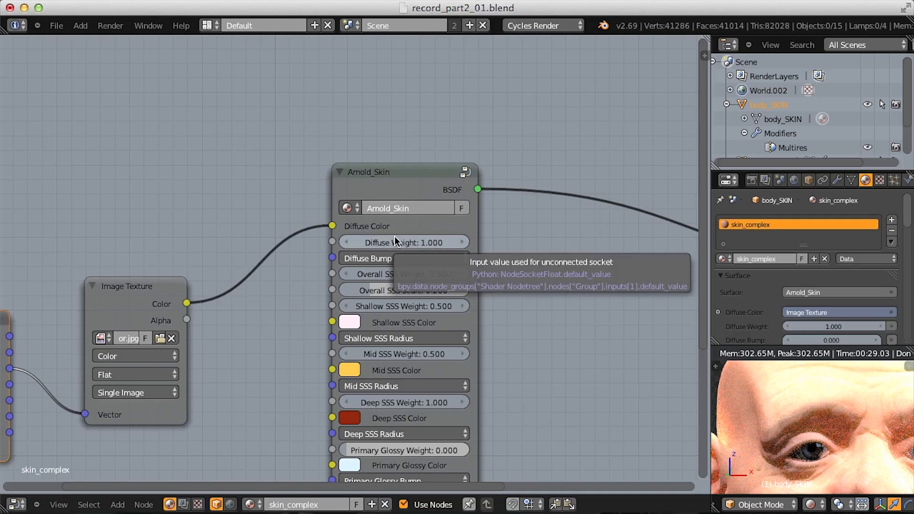
# - Disconnect the Image Texture node from the Diffuse Color input of Arnold_Skin
pyautogui.keyDown('ctrl'); pyautogui.moveTo(391, 238); pyautogui.dragTo(494, 194, button='middle'); pyautogui.keyUp('ctrl')
pyautogui.keyDown('ctrl'); pyautogui.moveTo(360, 240); pyautogui.dragTo(310, 289, button='middle'); pyautogui.keyUp('ctrl')
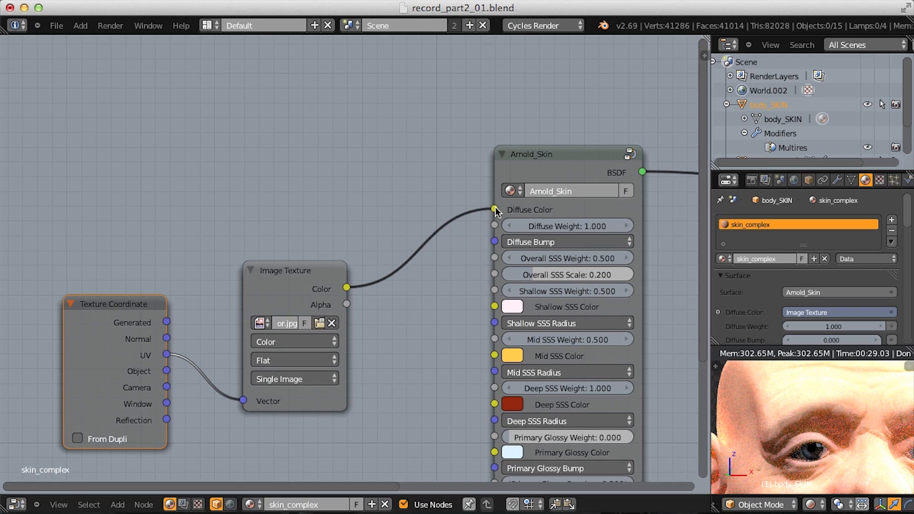
pyautogui.moveTo(495, 209); pyautogui.dragTo(436, 215)
# - Set the Diffuse Weight to 0 and the Overall SSS Weight to 1 on the Arnold_Skin node
pyautogui.click(550, 225)
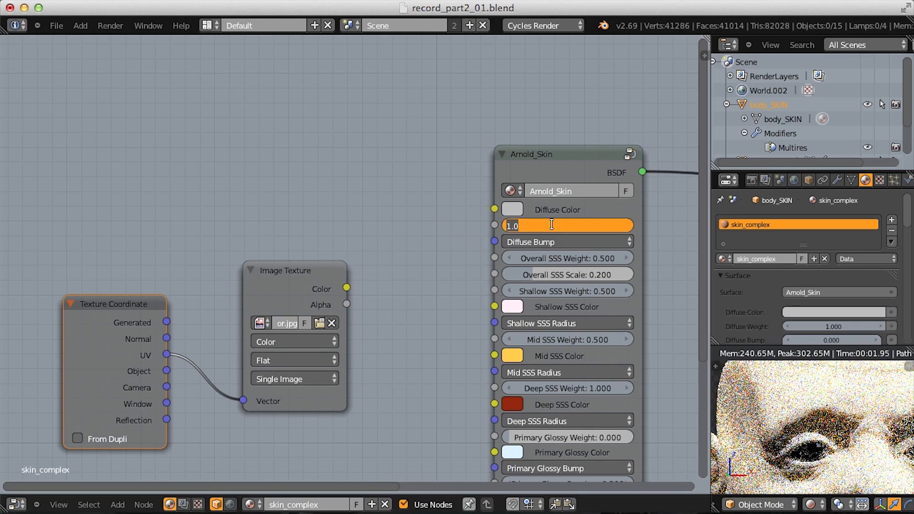
pyautogui.write('0')
pyautogui.press('Return')
pyautogui.click(552, 258)
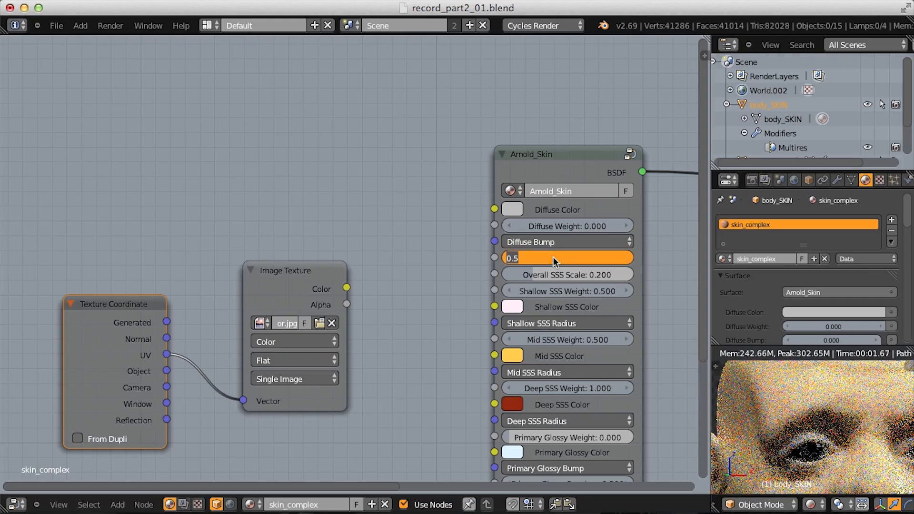
pyautogui.write('1')
pyautogui.press('Return')
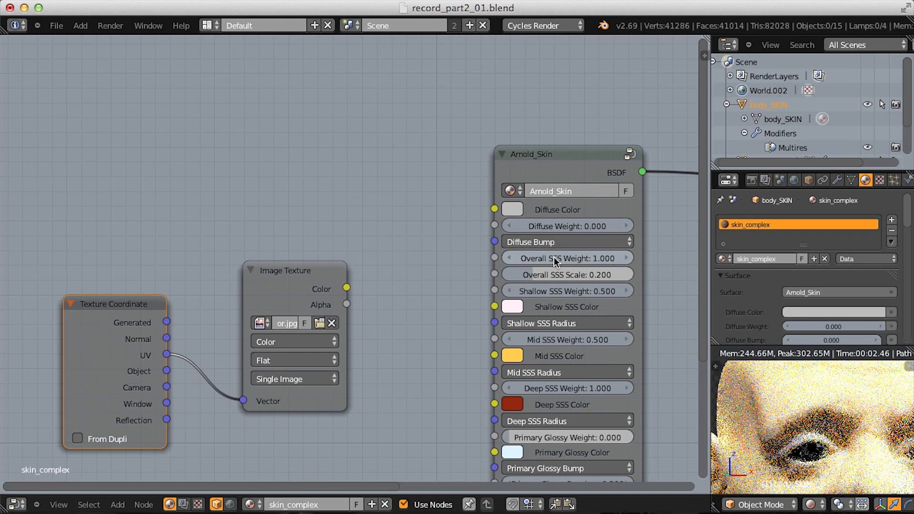
# - Frame more of the face in the render preview and set the Deep SSS Weight to 0.2
pyautogui.scroll(-2, 826, 420)
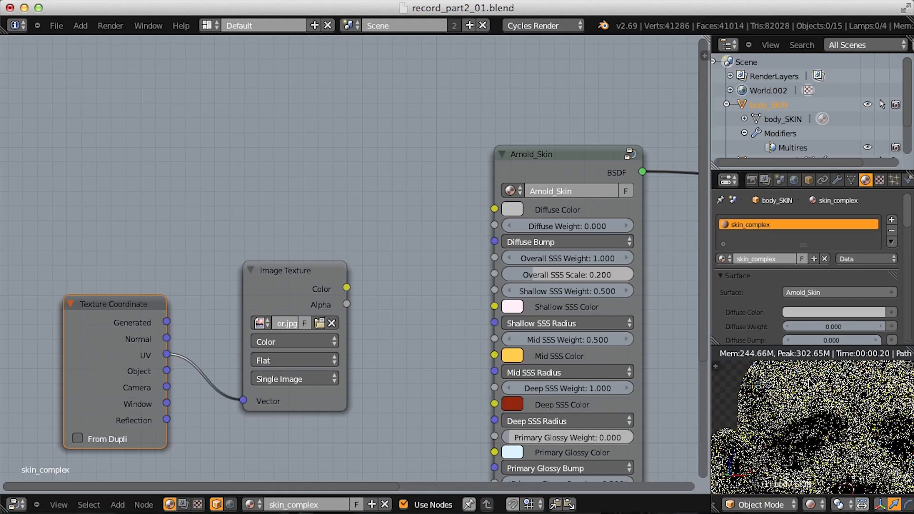
pyautogui.moveTo(826, 419); pyautogui.dragTo(847, 336, button='middle')
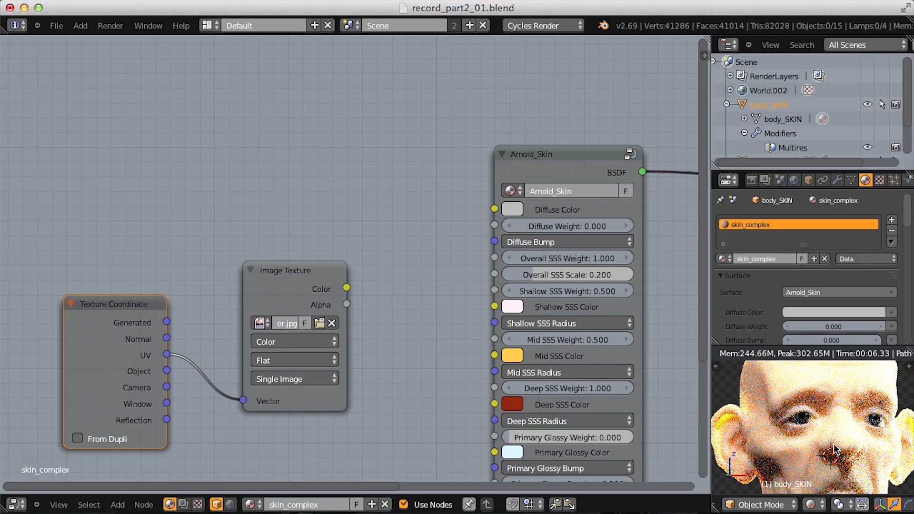
pyautogui.moveTo(584, 357); pyautogui.dragTo(422, 233, button='middle')
pyautogui.moveTo(444, 202); pyautogui.dragTo(409, 189, button='middle')
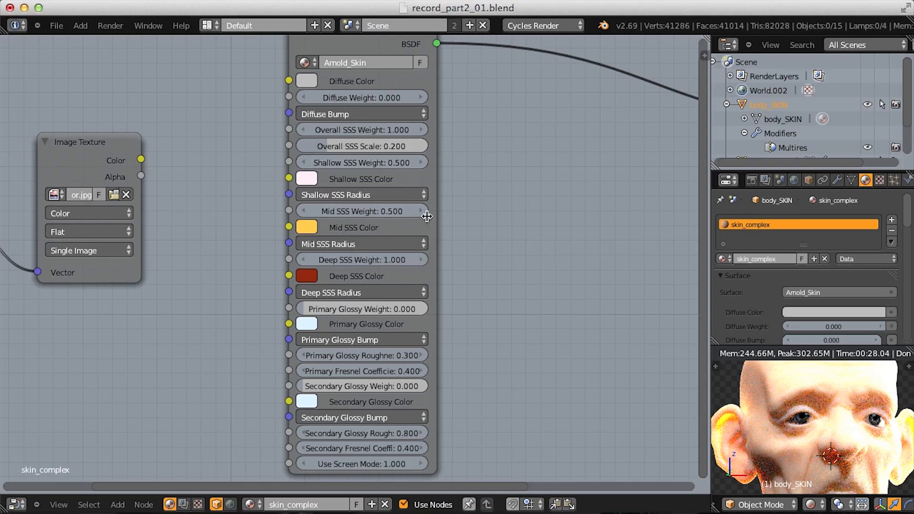
pyautogui.click(378, 260)
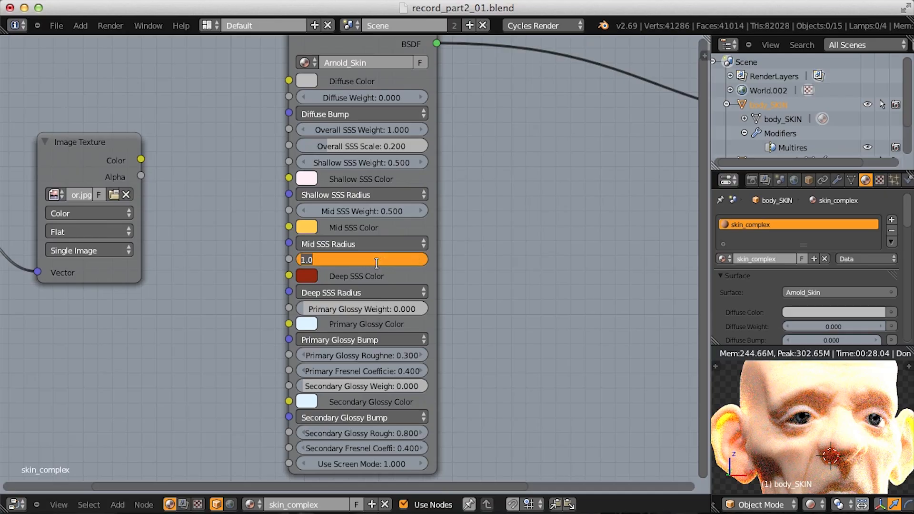
pyautogui.write('0.2')
pyautogui.press('Return')
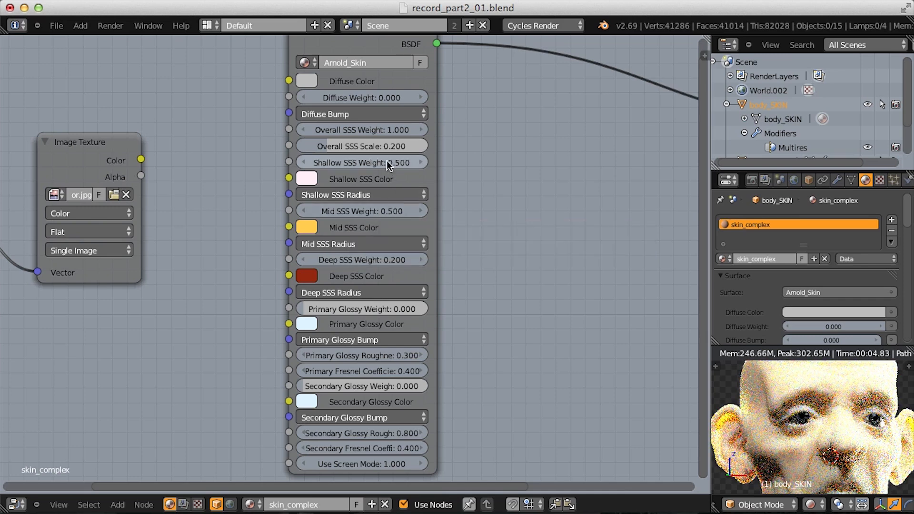
# - Set the Mid SSS Weight to 0.4 and the Shallow SSS Weight to 0.6
pyautogui.click(379, 211)
pyautogui.write('.')
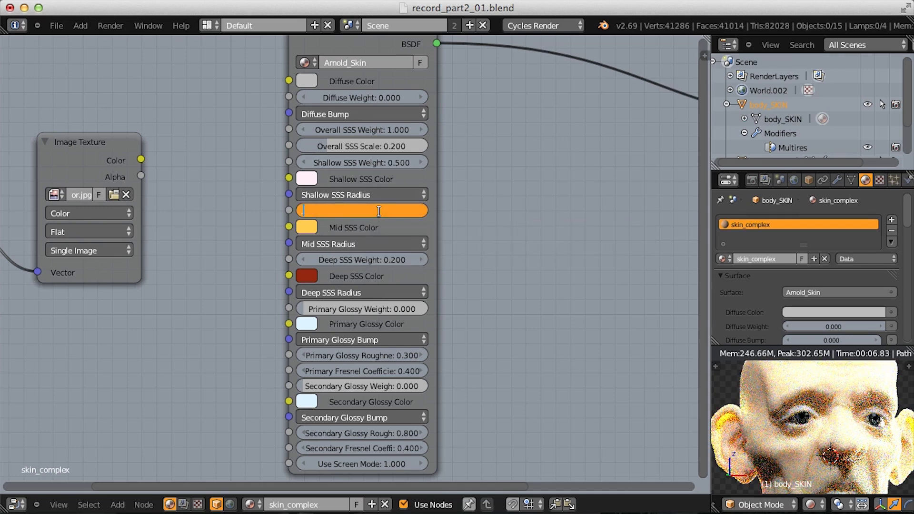
pyautogui.write('4')
pyautogui.press('Return')
pyautogui.click(389, 167)
pyautogui.write('.6')
pyautogui.press('Return')
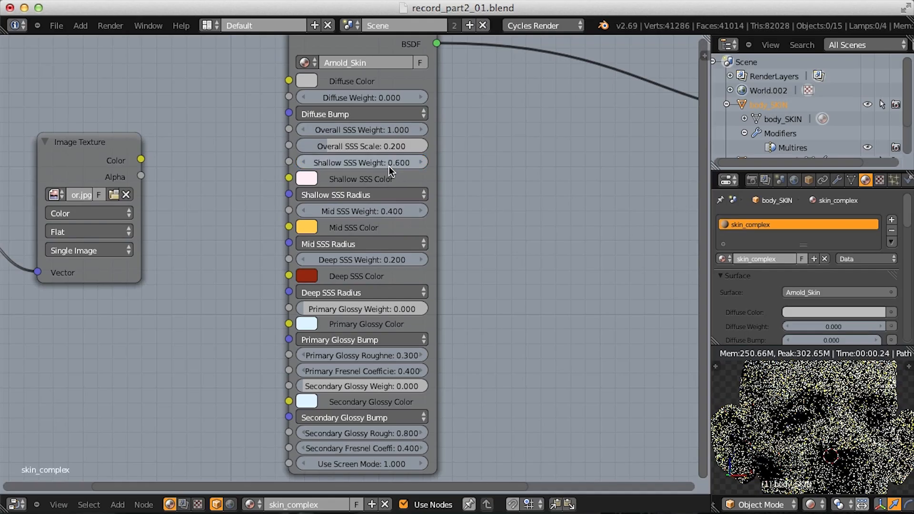
# - Lower the Shallow SSS Weight to 0.4 to match the Mid SSS Weight
pyautogui.click(384, 165)
pyautogui.write('.4')
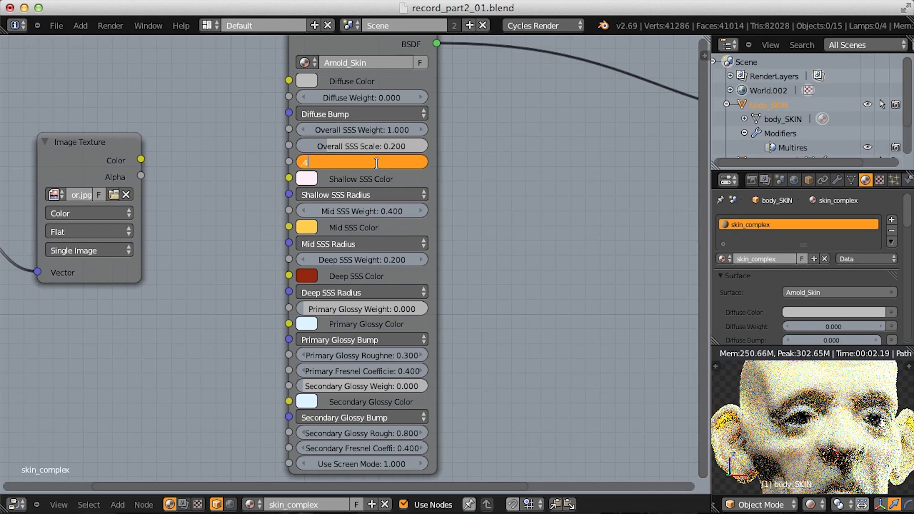
pyautogui.press('Return')
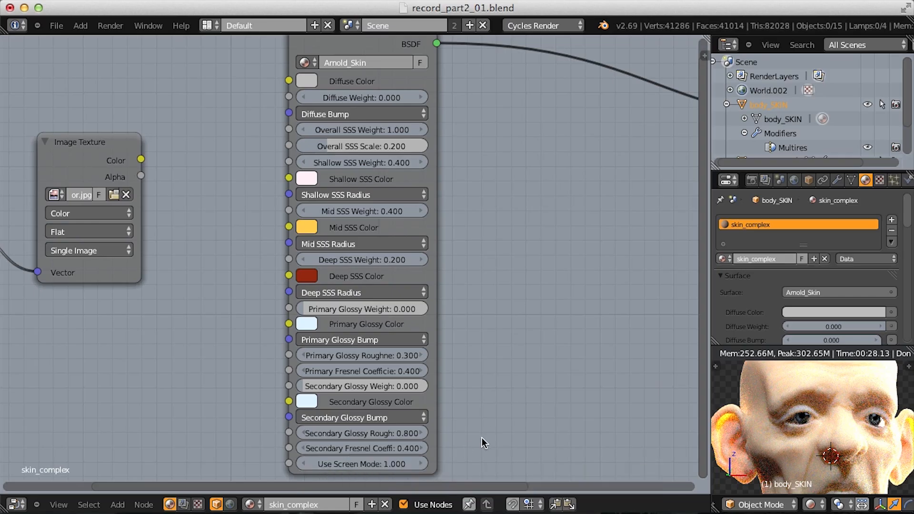
# - Set Use Screen Mode on the Arnold_Skin node to 0 to preview the subsurface layers without it
pyautogui.click(369, 462)
pyautogui.write('0')
pyautogui.press('Return')
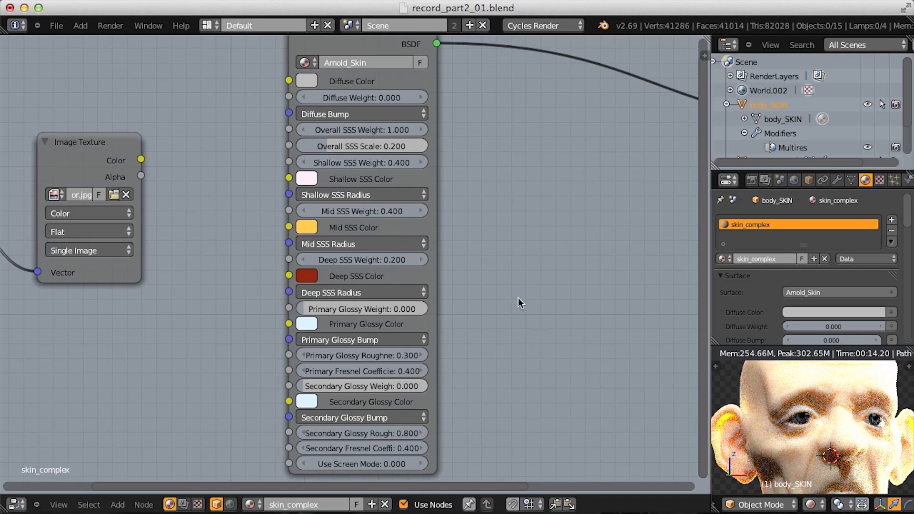
# - Place an Add Shader and a Mix Shader node beside Arnold_Skin to compare the blending types, and delete both
pyautogui.hotkey('shift', 'a')
pyautogui.moveTo(495, 318)
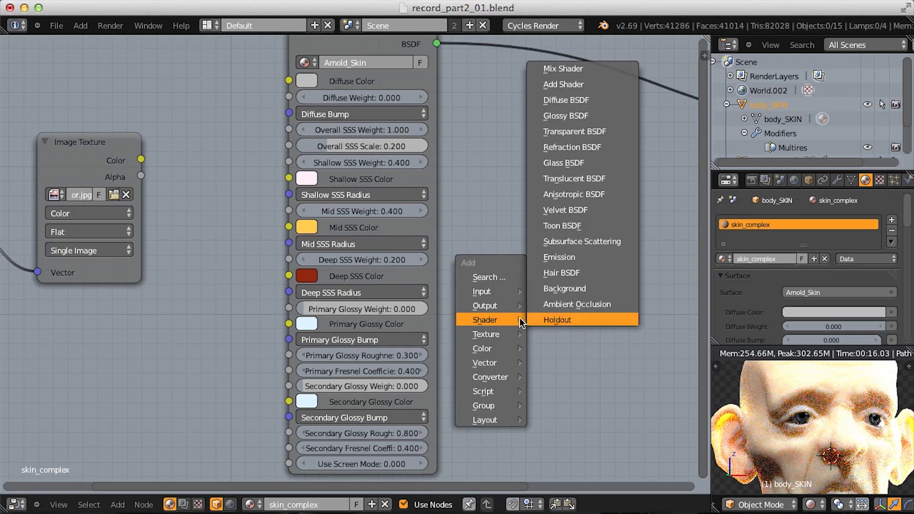
pyautogui.click(556, 87)
pyautogui.click(568, 212)
pyautogui.hotkey('shift', 'a')
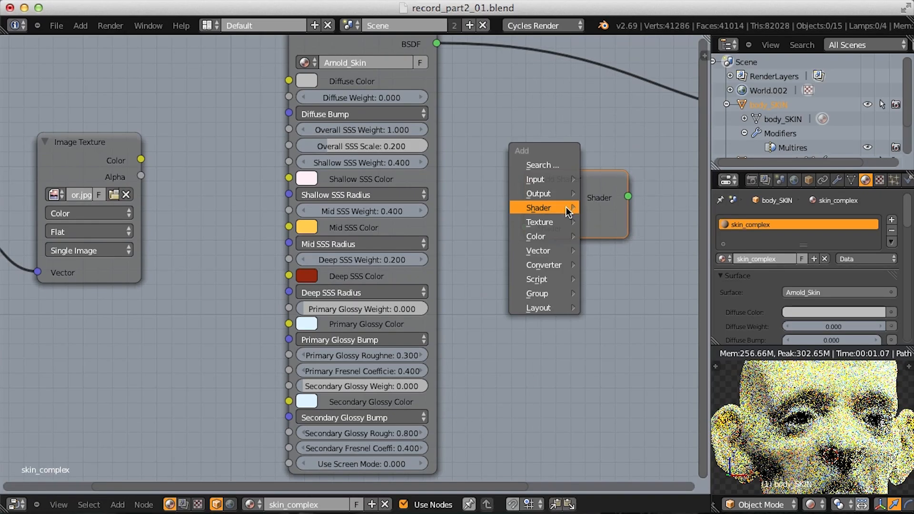
pyautogui.click(593, 210)
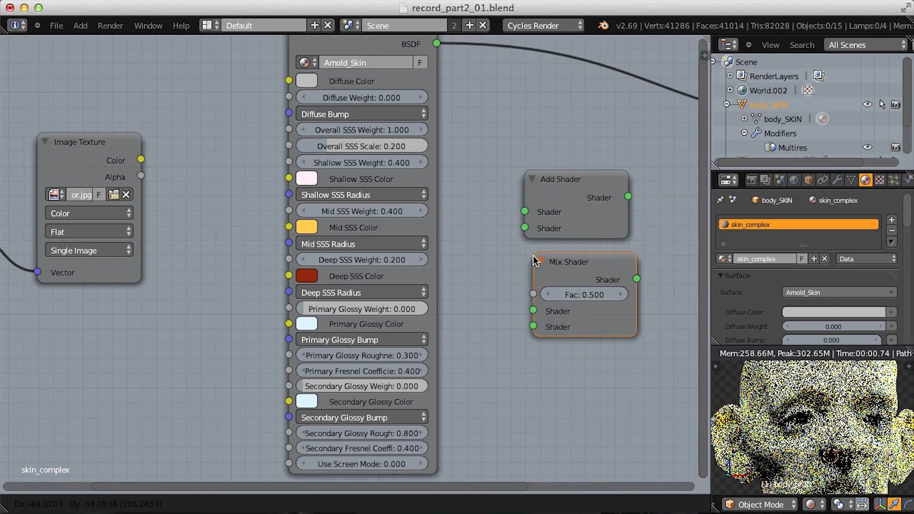
pyautogui.click(533, 255)
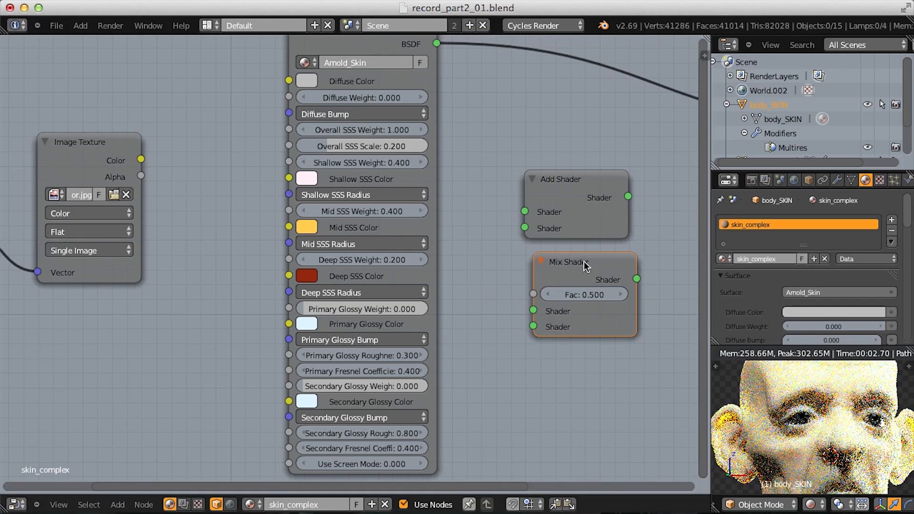
pyautogui.click(585, 176)
pyautogui.press('x')
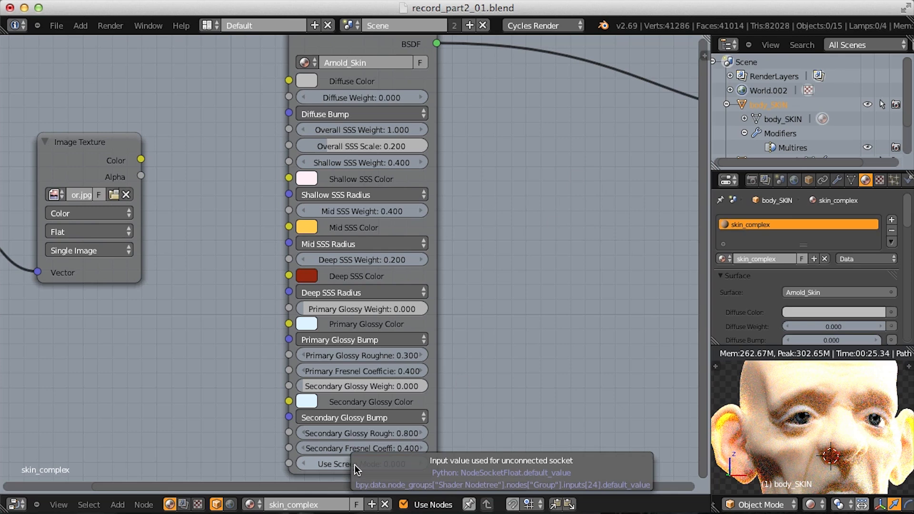
# - Set Use Screen Mode on the Arnold_Skin node back to 1
pyautogui.click(341, 464)
pyautogui.write('1')
pyautogui.press('Return')
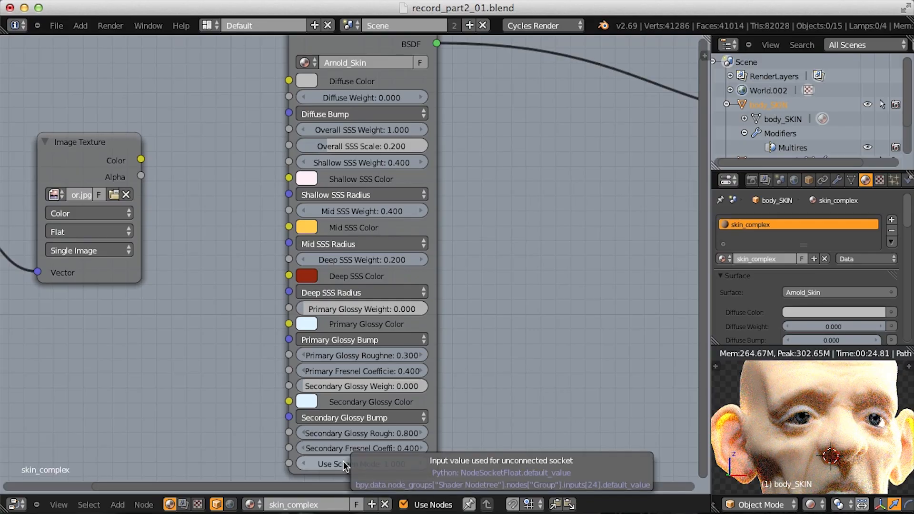
# - Set the Overall SSS Scale on the Arnold_Skin node to 0.1
pyautogui.click(352, 146)
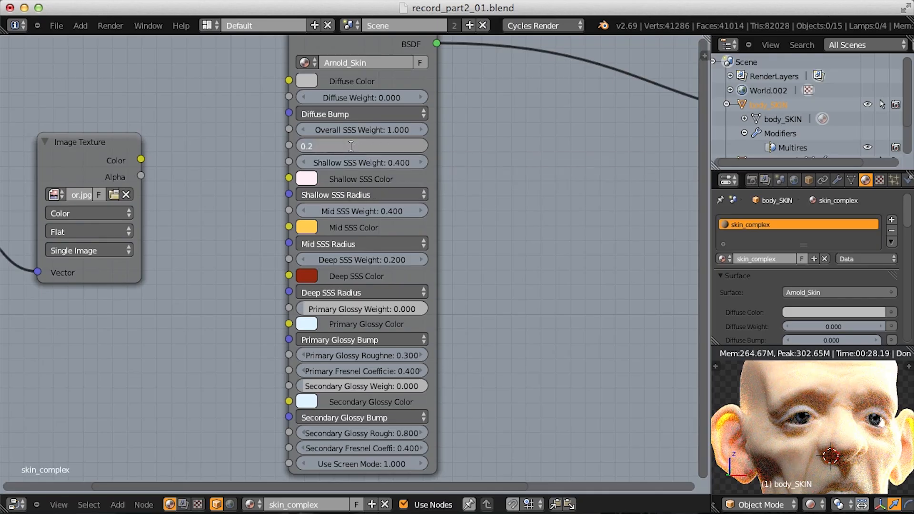
pyautogui.press('BackSpace')
pyautogui.write('0.1')
pyautogui.press('Return')
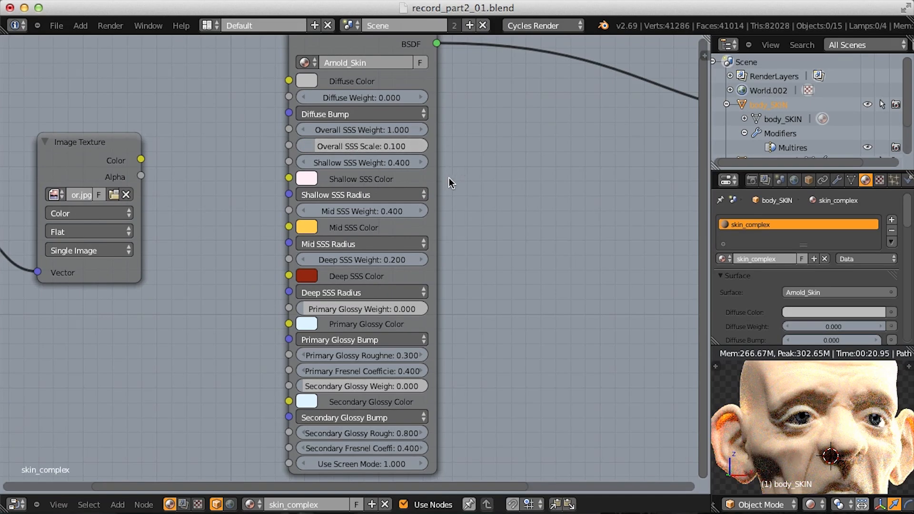
# - Move the Texture Coordinate and Image Texture nodes farther from Arnold_Skin, and load SSS_epidD.jpg into the Image Texture
pyautogui.scroll(-4, 450, 178)
pyautogui.moveTo(421, 152); pyautogui.dragTo(542, 163, button='middle')
pyautogui.scroll(1, 422, 153)
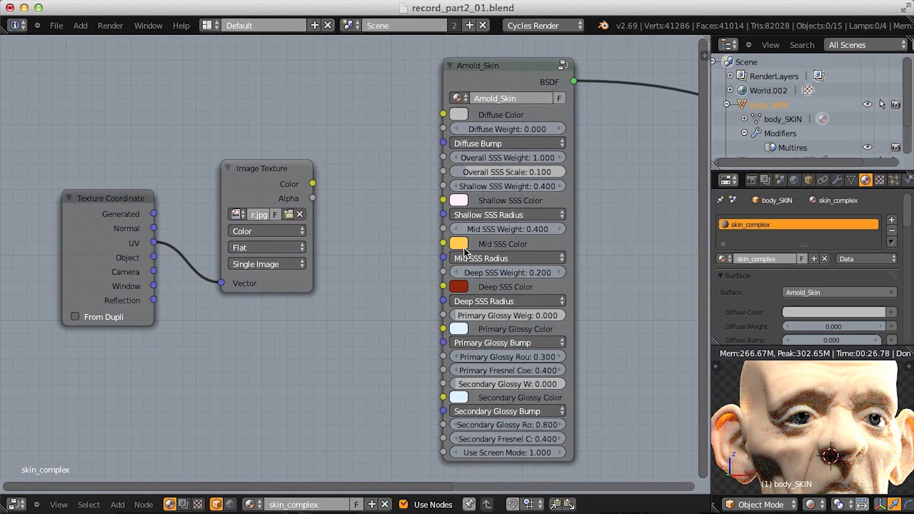
pyautogui.moveTo(155, 200); pyautogui.dragTo(118, 207)
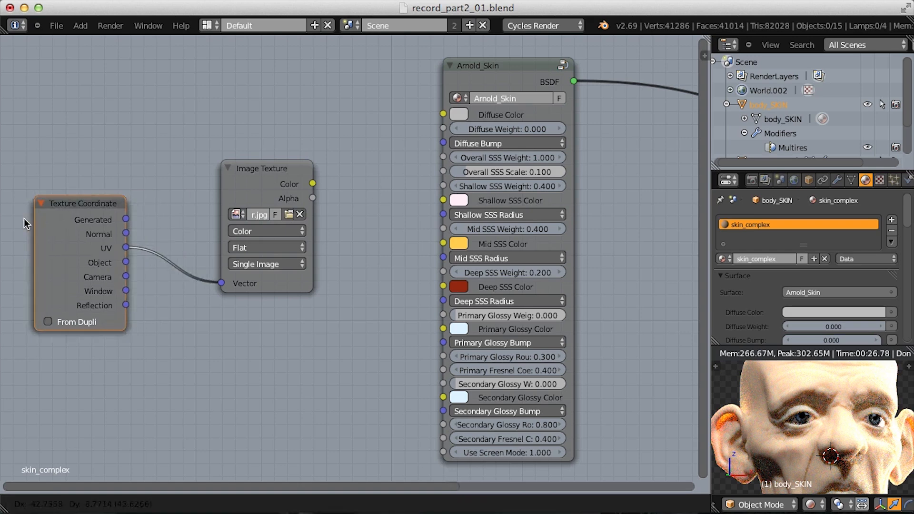
pyautogui.moveTo(269, 170); pyautogui.dragTo(192, 179)
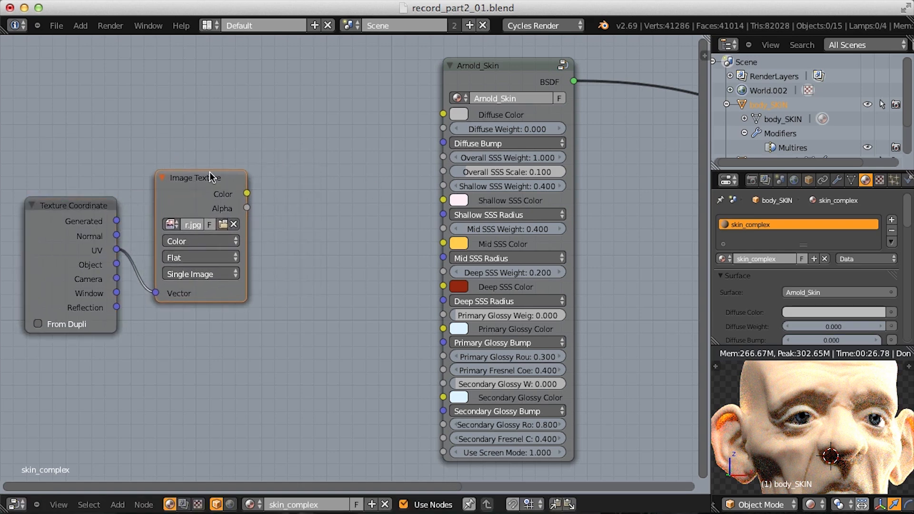
pyautogui.click(223, 223)
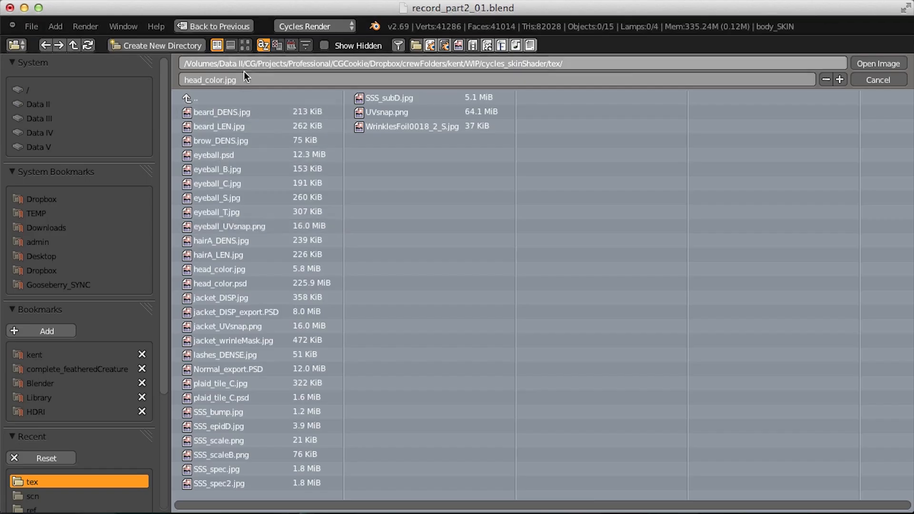
pyautogui.click(245, 44)
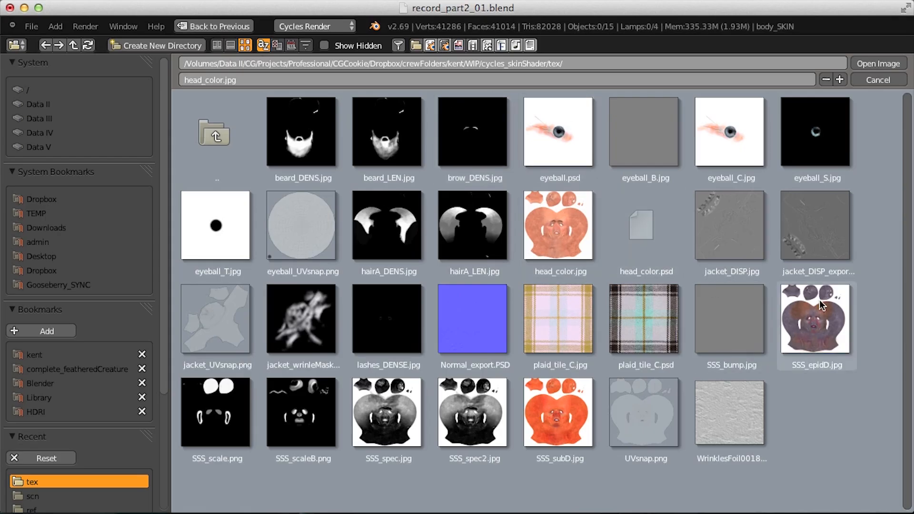
pyautogui.click(824, 314)
pyautogui.doubleClick(826, 322)
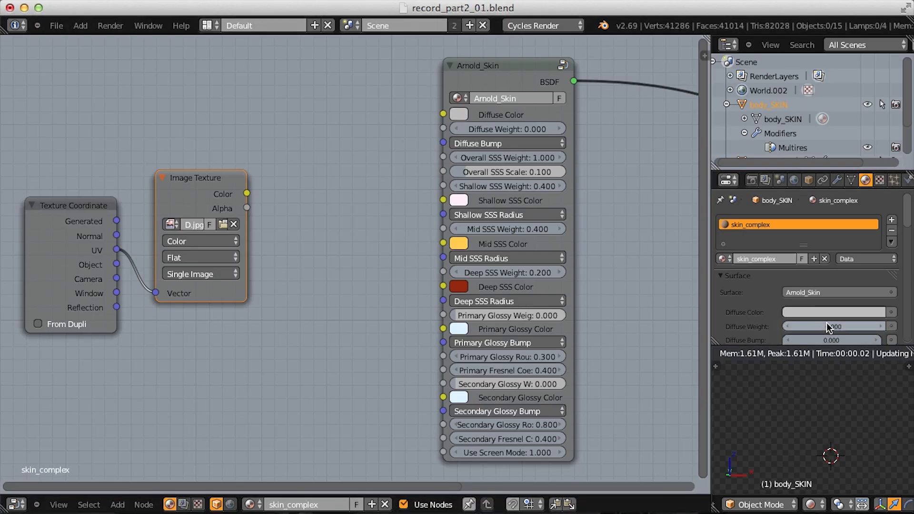
# - Add an Emission node fed by the SSS_epidD.jpg color and link it to the Material Output's Surface to preview the map on the head
pyautogui.moveTo(287, 169); pyautogui.dragTo(203, 198, button='middle')
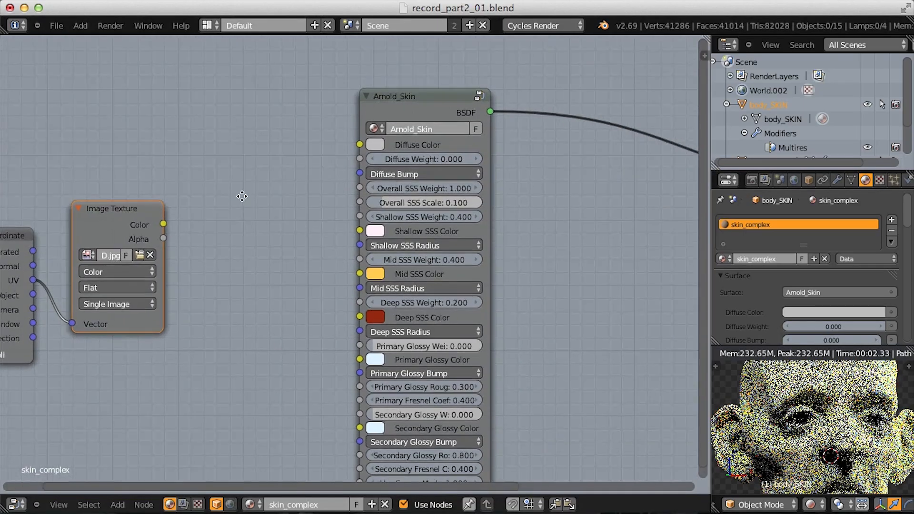
pyautogui.hotkey('shift', 'a')
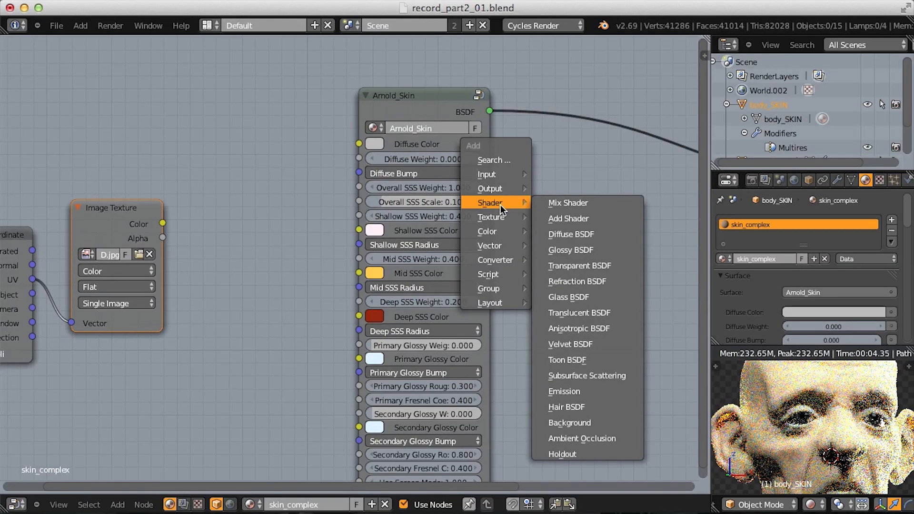
pyautogui.moveTo(508, 174)
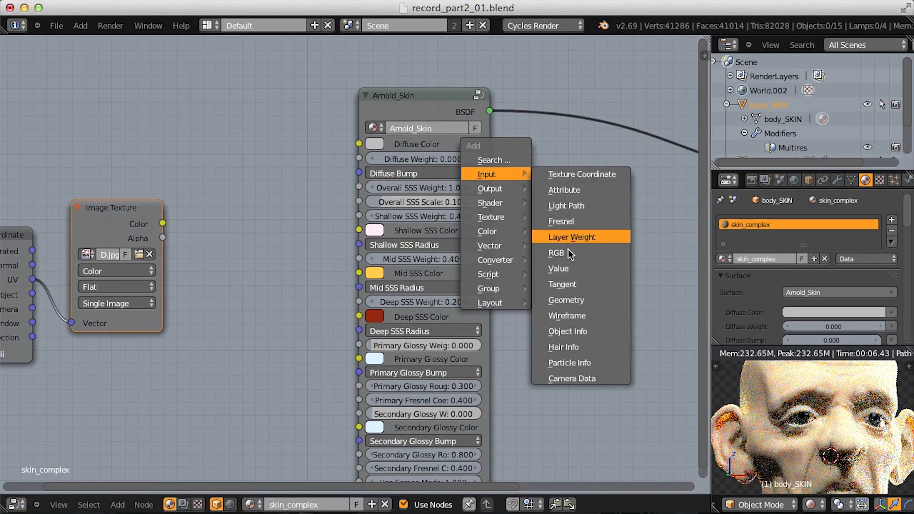
pyautogui.moveTo(499, 207)
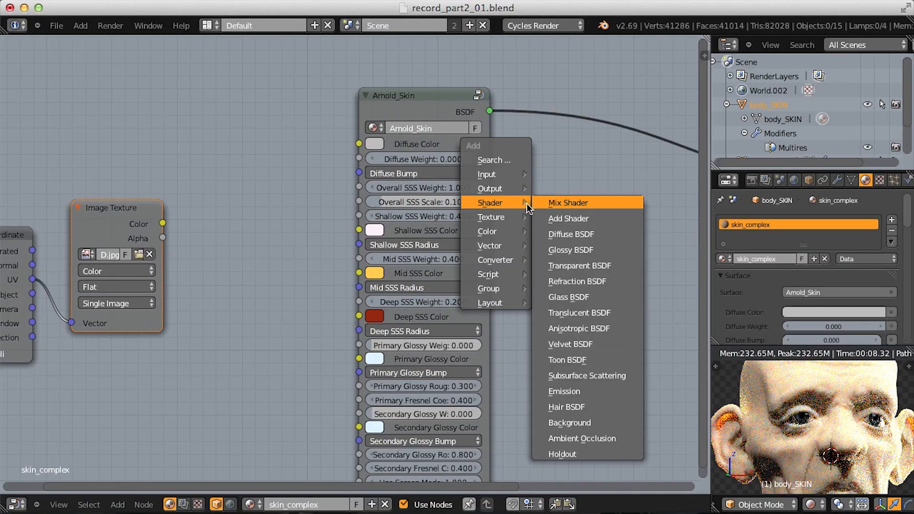
pyautogui.click(564, 391)
pyautogui.click(583, 339)
pyautogui.moveTo(162, 223); pyautogui.dragTo(583, 375)
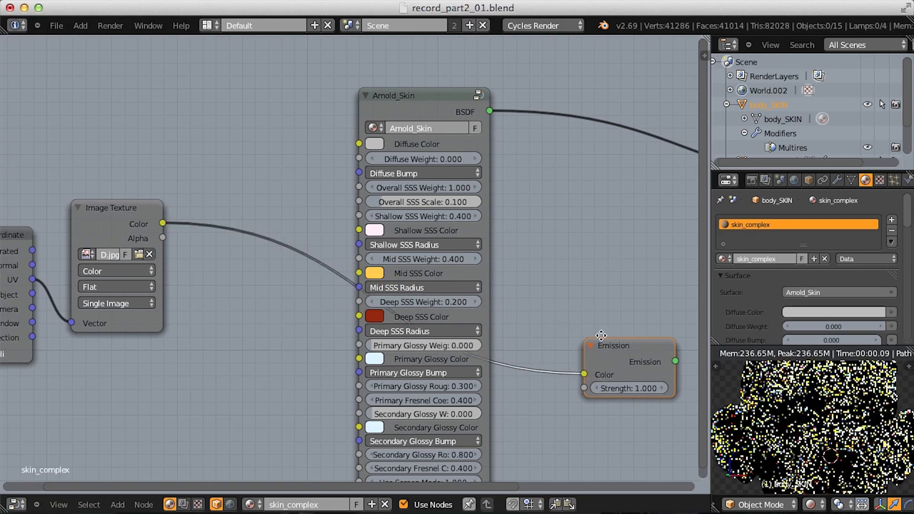
pyautogui.moveTo(600, 336); pyautogui.dragTo(382, 327, button='middle')
pyautogui.moveTo(457, 352); pyautogui.dragTo(659, 174)
pyautogui.moveTo(440, 136); pyautogui.dragTo(530, 107, button='middle')
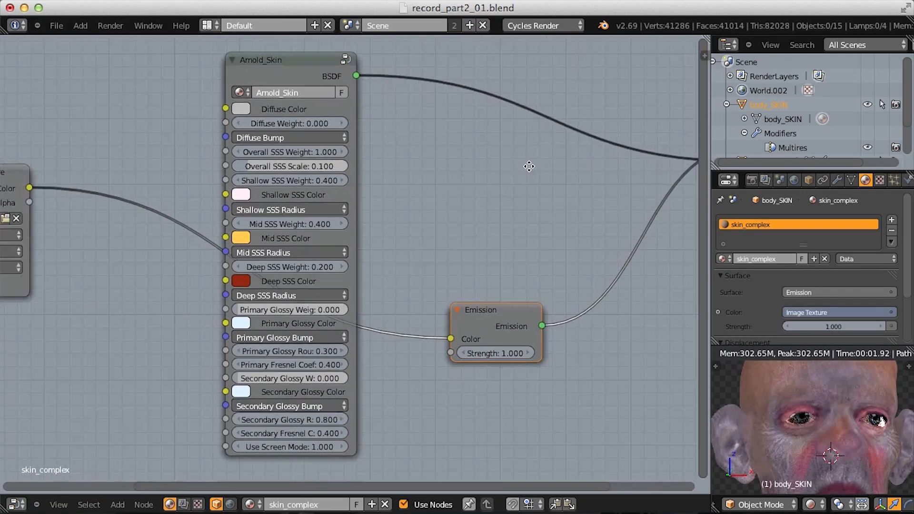
pyautogui.scroll(-1, 823, 415)
pyautogui.keyDown('shift'); pyautogui.moveTo(841, 423); pyautogui.dragTo(850, 383, button='middle'); pyautogui.keyUp('shift')
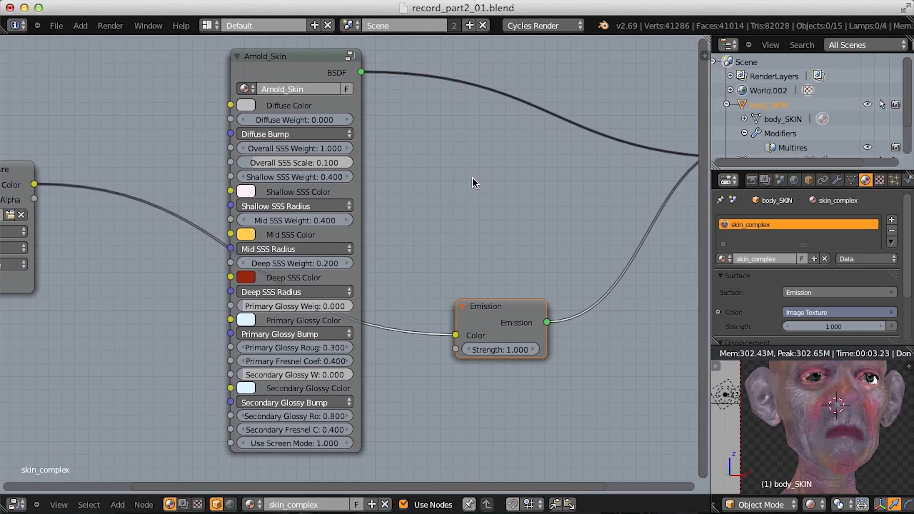
# - Plug the SSS_epidD.jpg texture's color into Shallow SSS Color and relink Arnold_Skin to the Material Output's Surface
pyautogui.scroll(2, 444, 199)
pyautogui.moveTo(391, 172); pyautogui.dragTo(452, 227, button='middle')
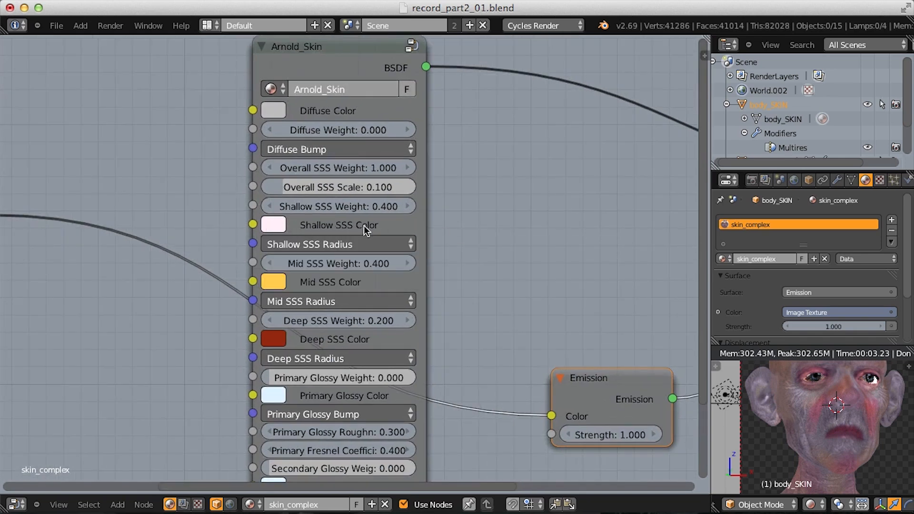
pyautogui.click(275, 226)
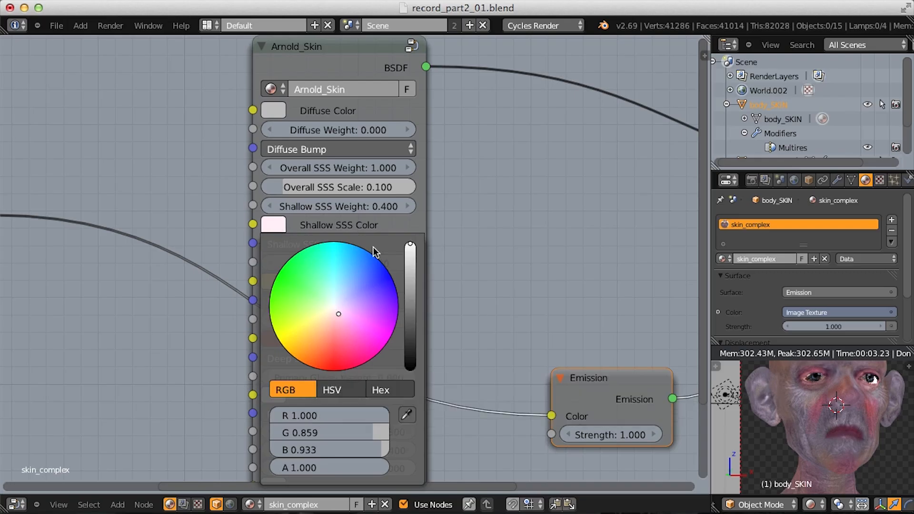
pyautogui.scroll(-2, 550, 292)
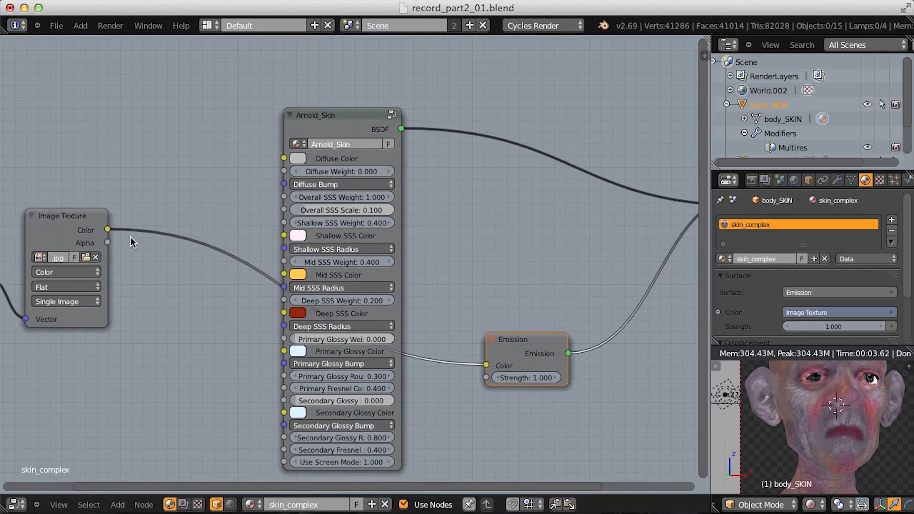
pyautogui.moveTo(107, 229); pyautogui.dragTo(279, 236)
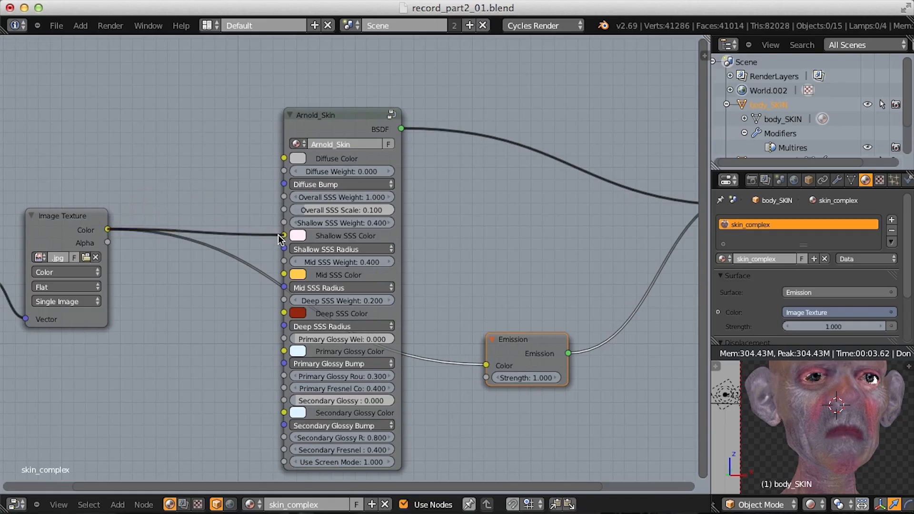
pyautogui.hscroll(5, 581, 179)
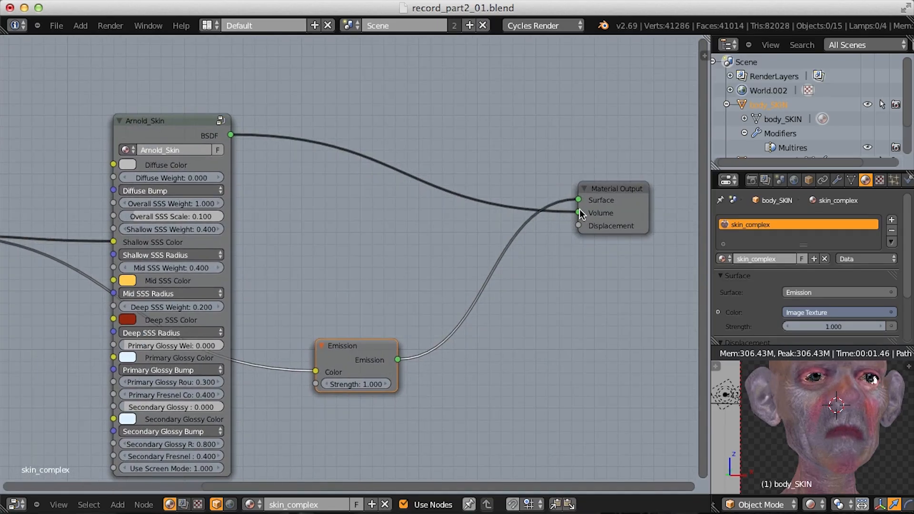
pyautogui.moveTo(579, 210); pyautogui.dragTo(518, 203)
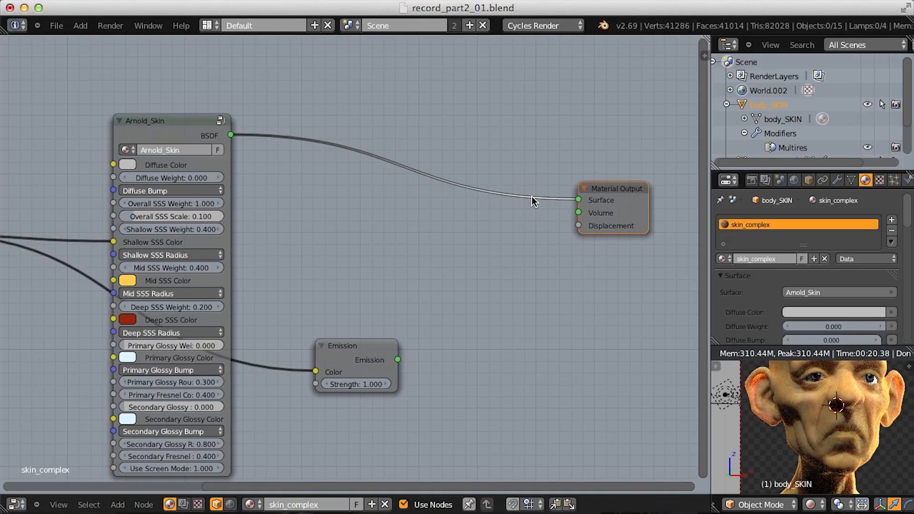
# - Duplicate the Image Texture node below the original and load SSS_subD.jpg into the copy
pyautogui.moveTo(291, 248); pyautogui.dragTo(564, 191, button='middle')
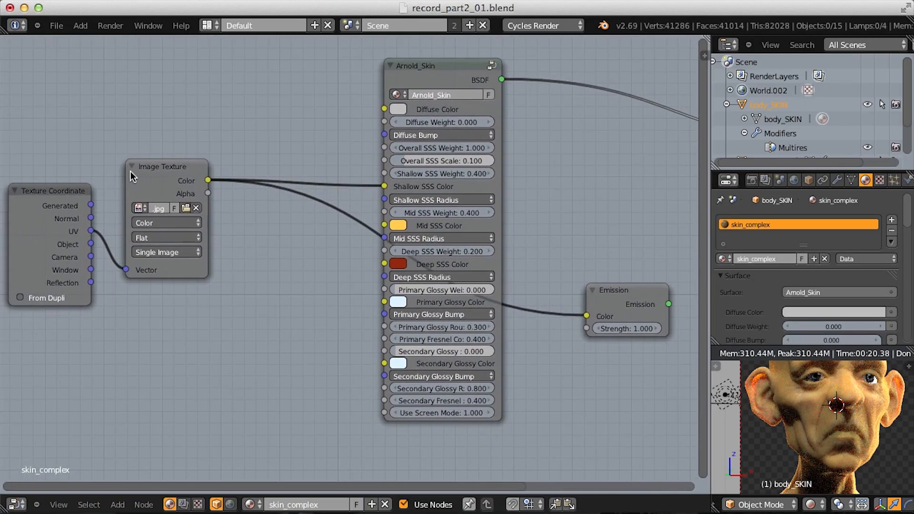
pyautogui.moveTo(153, 167); pyautogui.dragTo(155, 98)
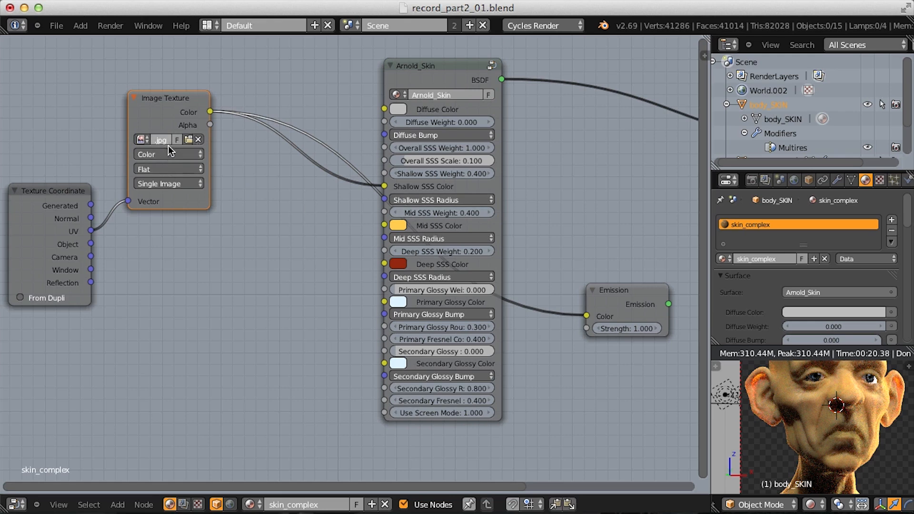
pyautogui.hotkey('shift', 'd')
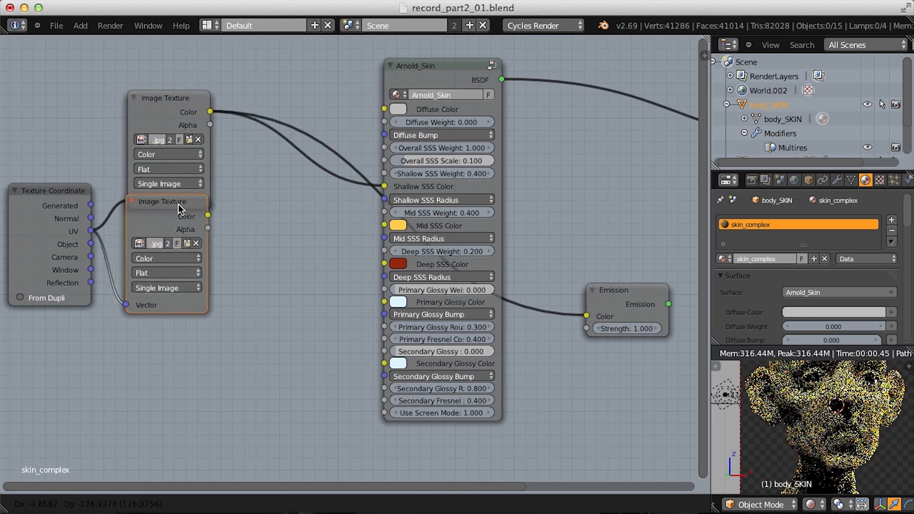
pyautogui.click(181, 235)
pyautogui.moveTo(149, 186); pyautogui.dragTo(242, 208, button='middle')
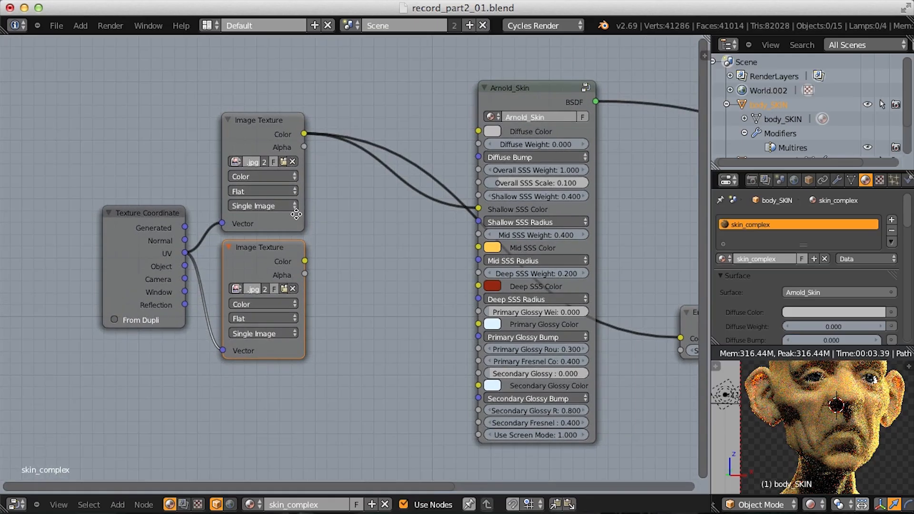
pyautogui.click(284, 290)
pyautogui.click(245, 44)
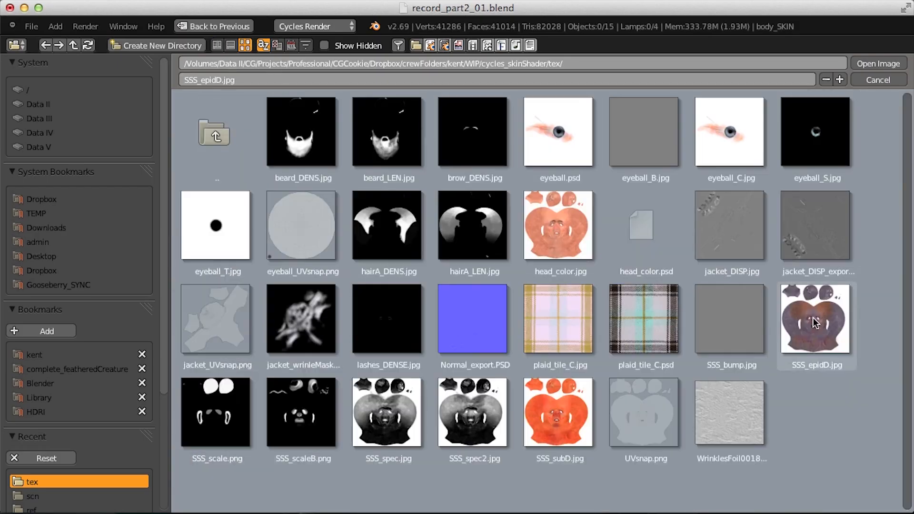
pyautogui.click(559, 414)
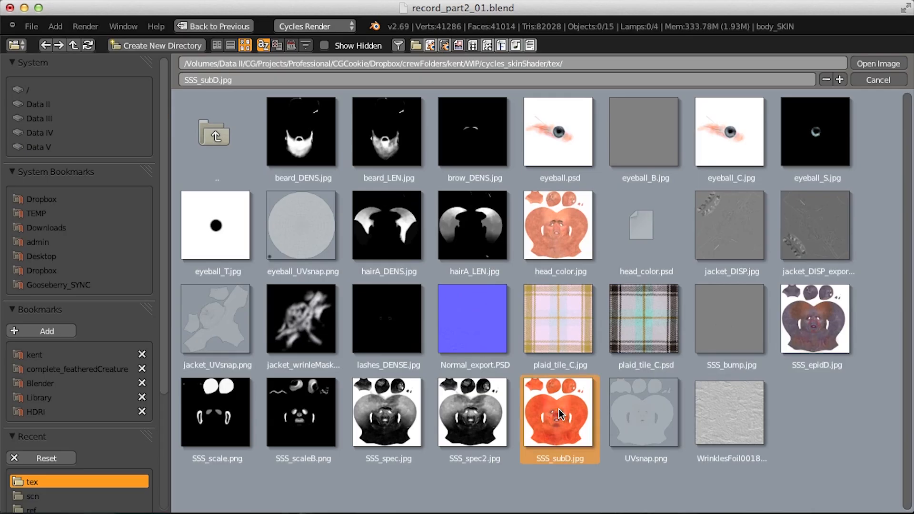
pyautogui.press('Return')
# - Feed the SSS_subD.jpg color into the Emission node and link Emission to the Material Output's Surface to preview the map
pyautogui.moveTo(386, 246); pyautogui.dragTo(165, 313, button='middle')
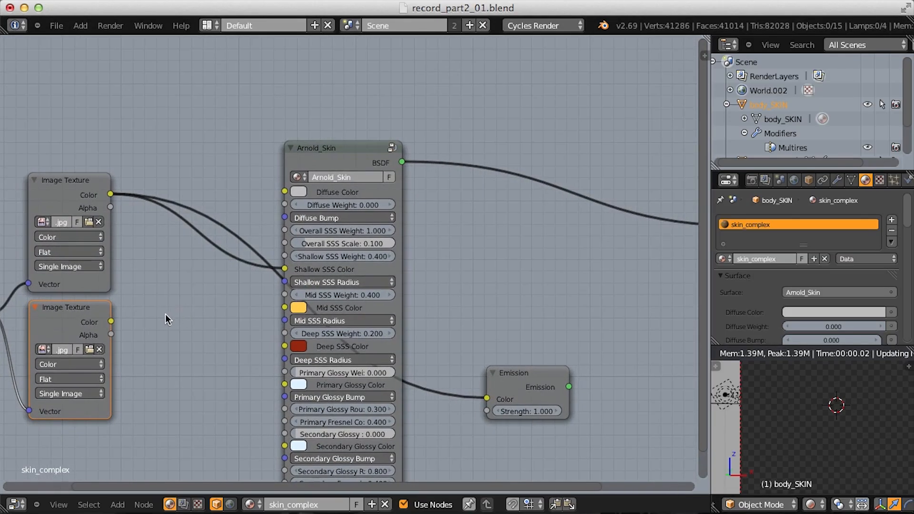
pyautogui.moveTo(111, 322); pyautogui.dragTo(496, 400)
pyautogui.moveTo(496, 399); pyautogui.dragTo(329, 421, button='middle')
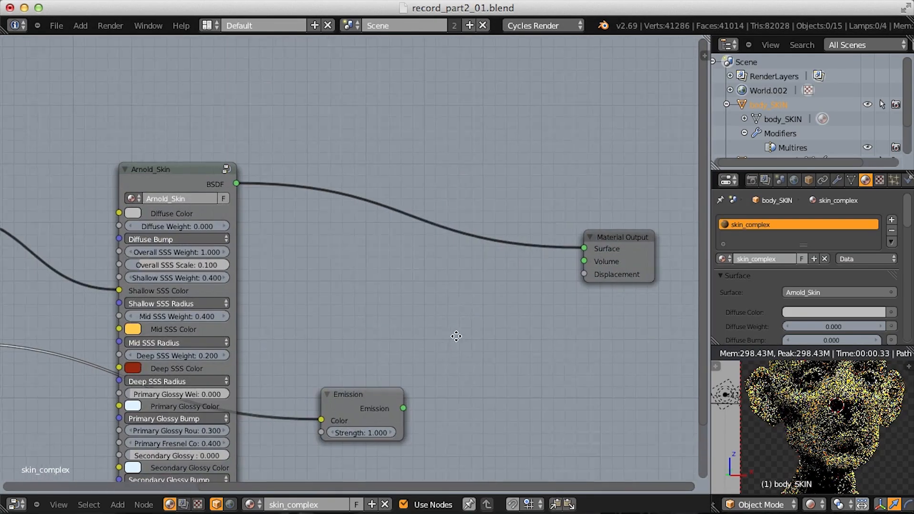
pyautogui.moveTo(402, 408); pyautogui.dragTo(581, 248)
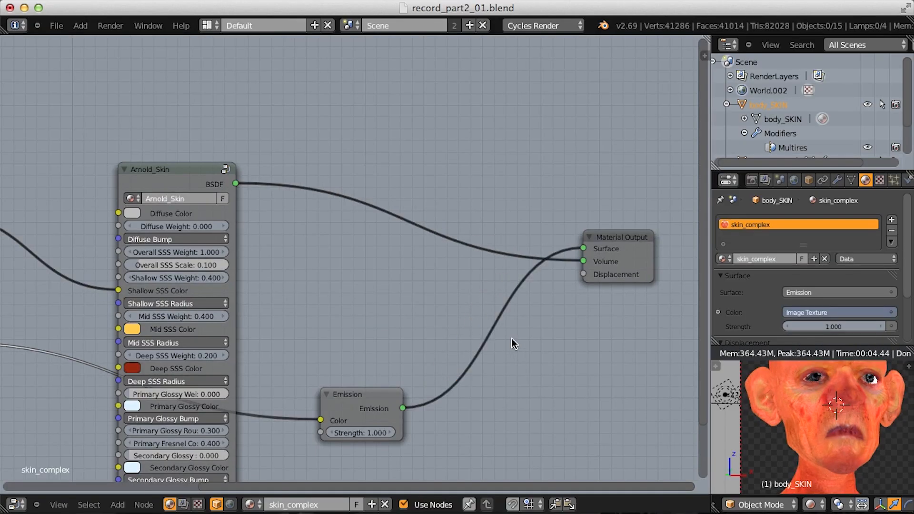
# - Plug the SSS_subD.jpg texture's color into Mid SSS Color and relink Arnold_Skin to the Material Output's Surface
pyautogui.moveTo(247, 282); pyautogui.dragTo(400, 245, button='middle')
pyautogui.scroll(8, 332, 295)
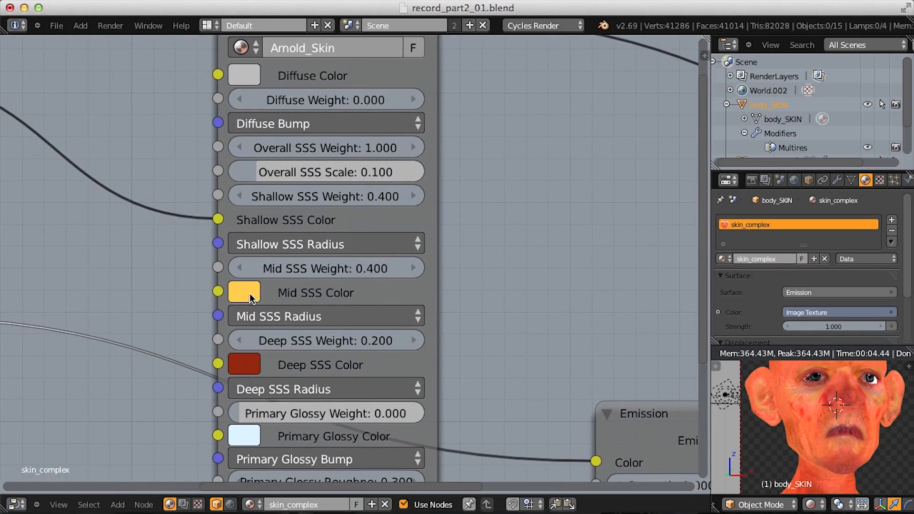
pyautogui.scroll(-4, 249, 293)
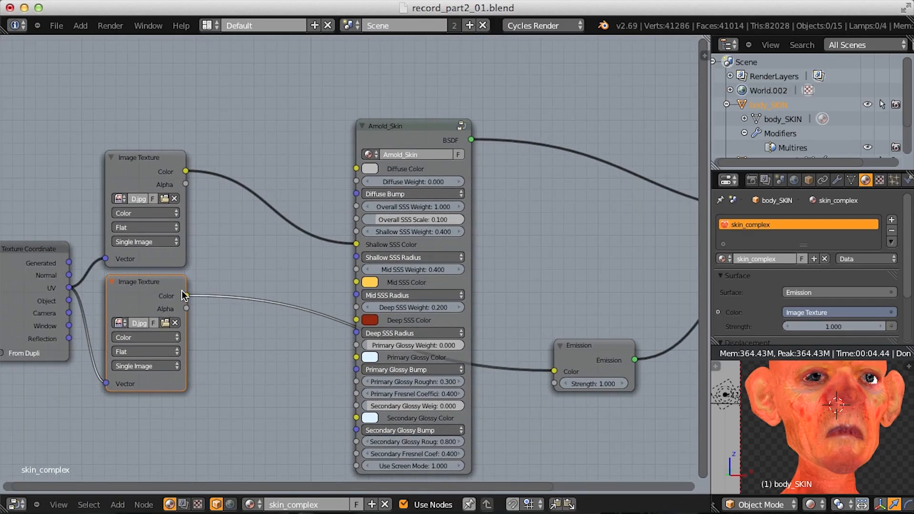
pyautogui.moveTo(219, 284); pyautogui.dragTo(356, 283)
pyautogui.moveTo(698, 207); pyautogui.dragTo(330, 283, button='middle')
pyautogui.moveTo(442, 280); pyautogui.dragTo(387, 304)
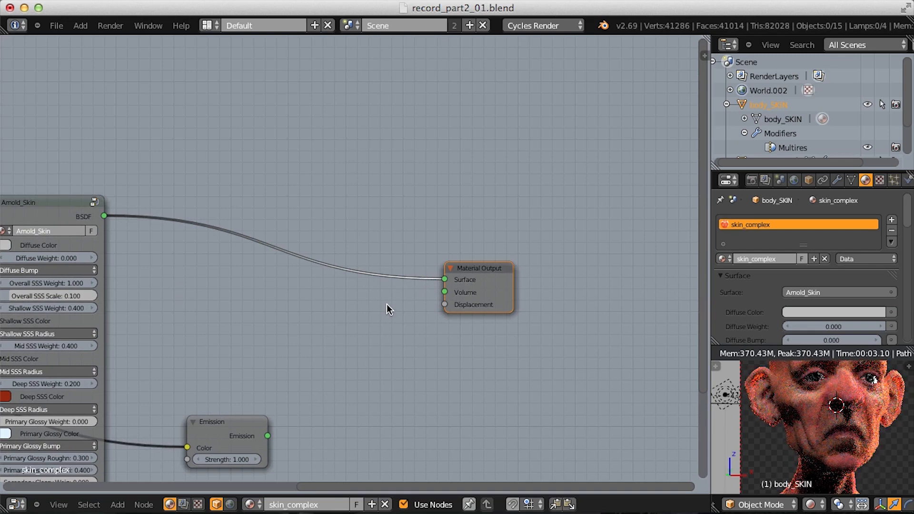
pyautogui.moveTo(312, 328); pyautogui.dragTo(494, 282, button='middle')
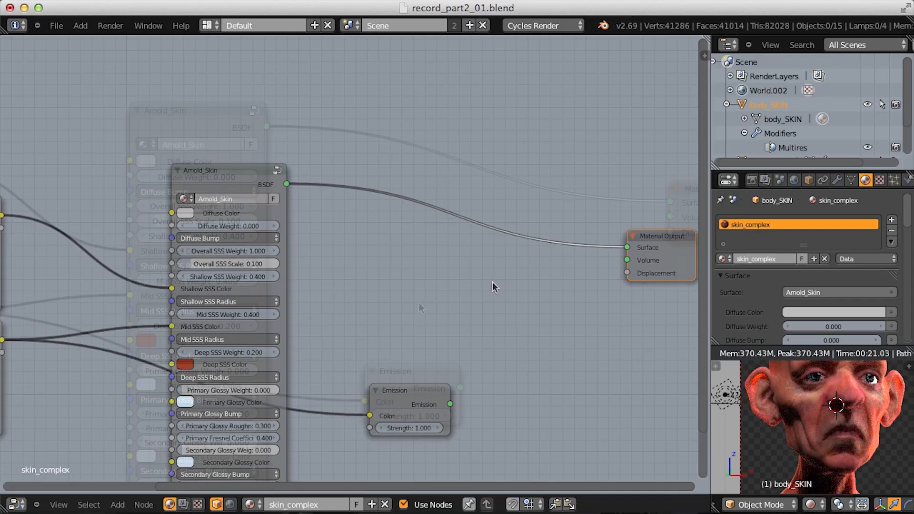
pyautogui.keyDown('ctrl'); pyautogui.moveTo(492, 282); pyautogui.dragTo(630, 280, button='middle'); pyautogui.keyUp('ctrl')
pyautogui.moveTo(424, 252); pyautogui.dragTo(398, 300, button='middle')
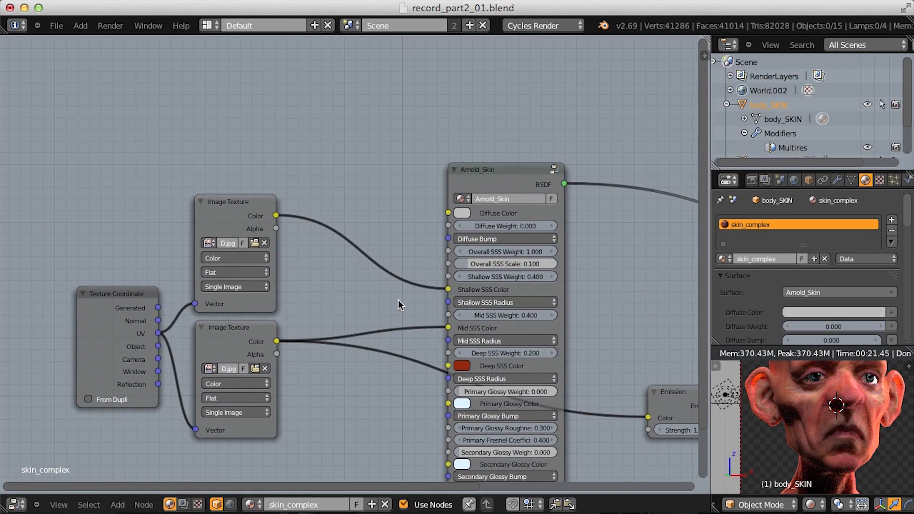
# - Set Arnold_Skin's Shallow SSS Weight to 0.6 and its Mid SSS Weight to 0.2
pyautogui.keyDown('ctrl'); pyautogui.moveTo(393, 300); pyautogui.dragTo(313, 329, button='middle'); pyautogui.keyUp('ctrl')
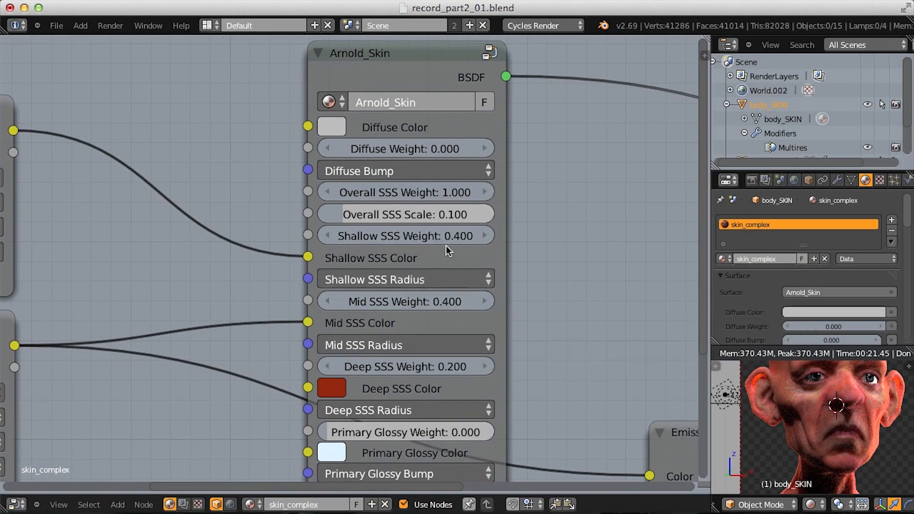
pyautogui.moveTo(446, 245); pyautogui.dragTo(420, 250, button='middle')
pyautogui.click(380, 244)
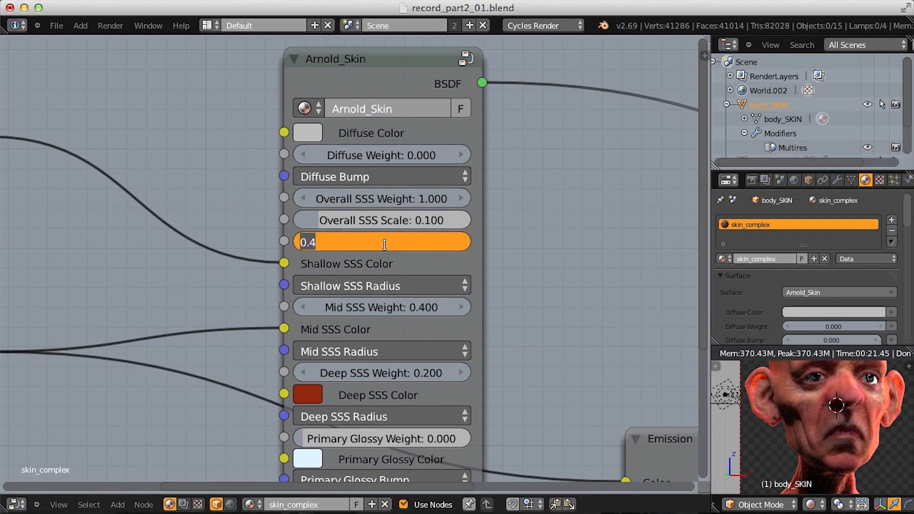
pyautogui.write('.6')
pyautogui.press('Return')
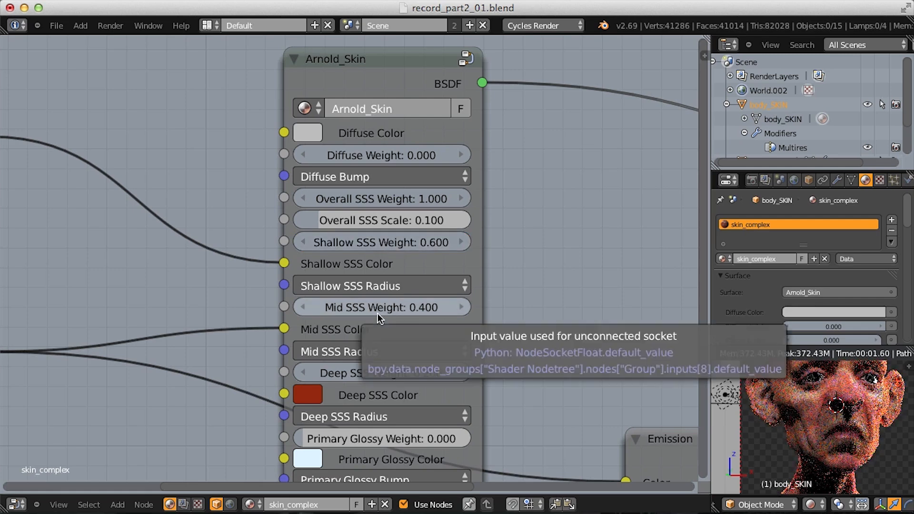
pyautogui.click(378, 314)
pyautogui.press('BackSpace')
pyautogui.write('.2')
pyautogui.press('Return')
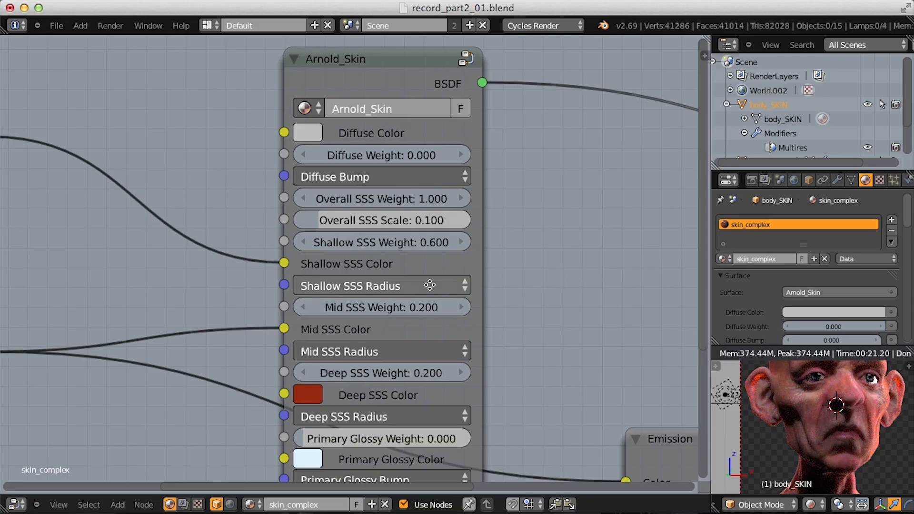
# - Insert a Hue/Saturation node into the link between the SSS_epidD.jpg texture and Shallow SSS Color
pyautogui.moveTo(430, 284); pyautogui.dragTo(588, 267, button='middle')
pyautogui.keyDown('ctrl'); pyautogui.moveTo(588, 267); pyautogui.dragTo(305, 222, button='middle'); pyautogui.keyUp('ctrl')
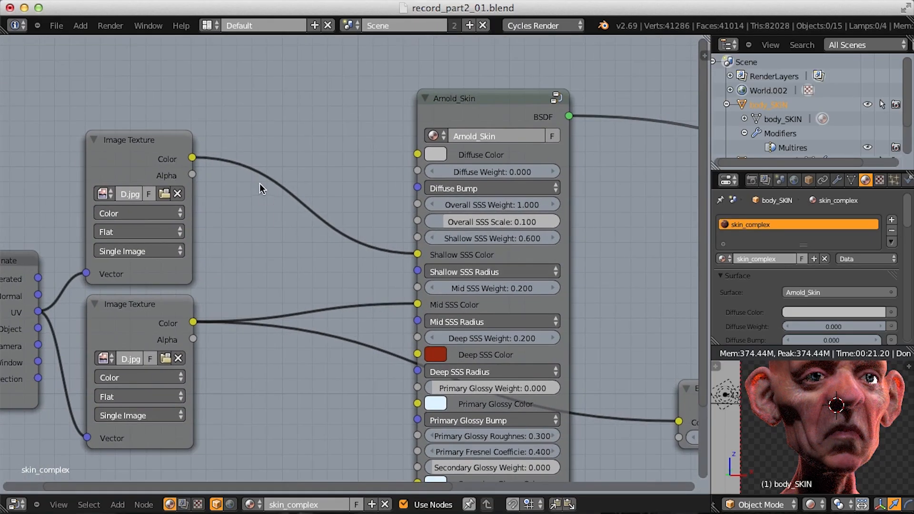
pyautogui.hotkey('shift', 'a')
pyautogui.moveTo(242, 214)
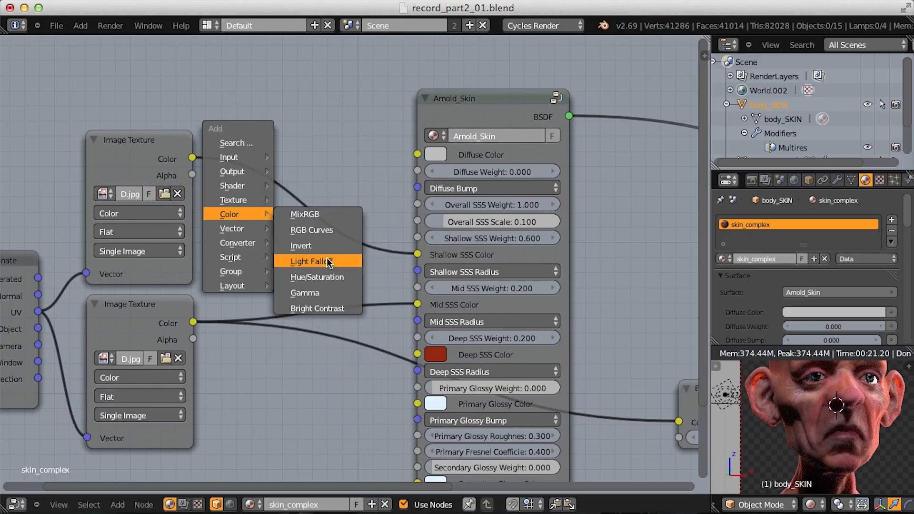
pyautogui.click(320, 277)
pyautogui.click(216, 147)
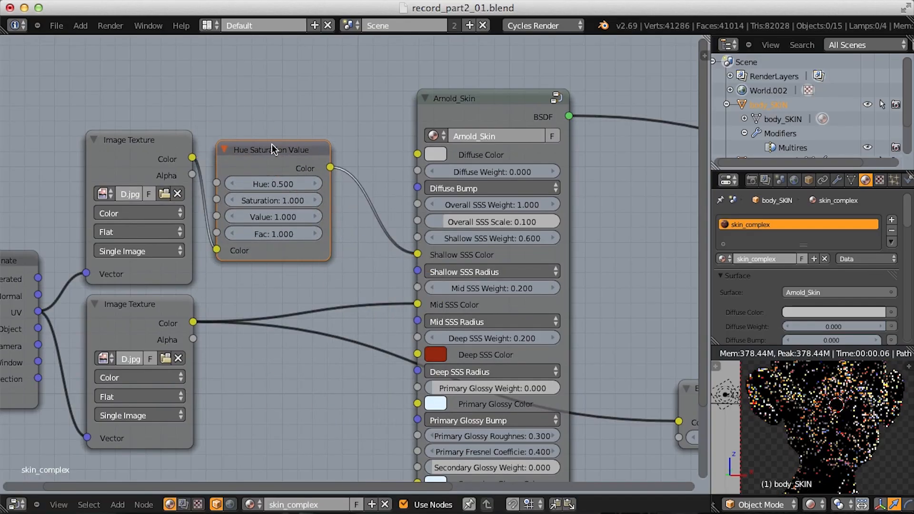
# - Set the Hue Saturation Value node's Saturation to 0.6 and its Value to 1.5
pyautogui.scroll(3, 286, 181)
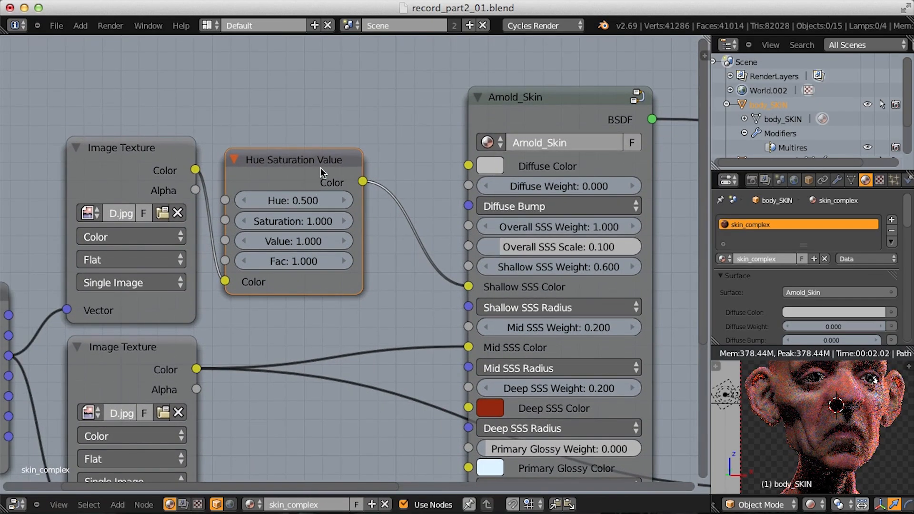
pyautogui.click(290, 221)
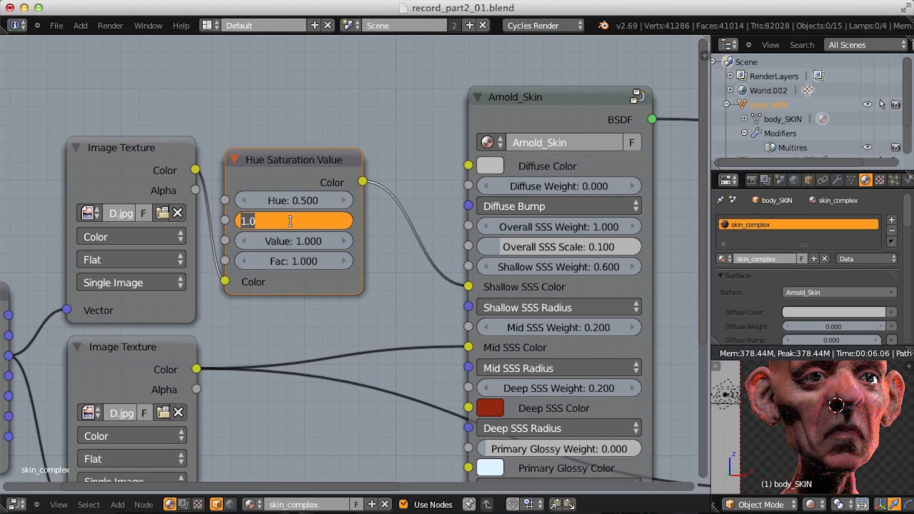
pyautogui.write('0.6')
pyautogui.press('Return')
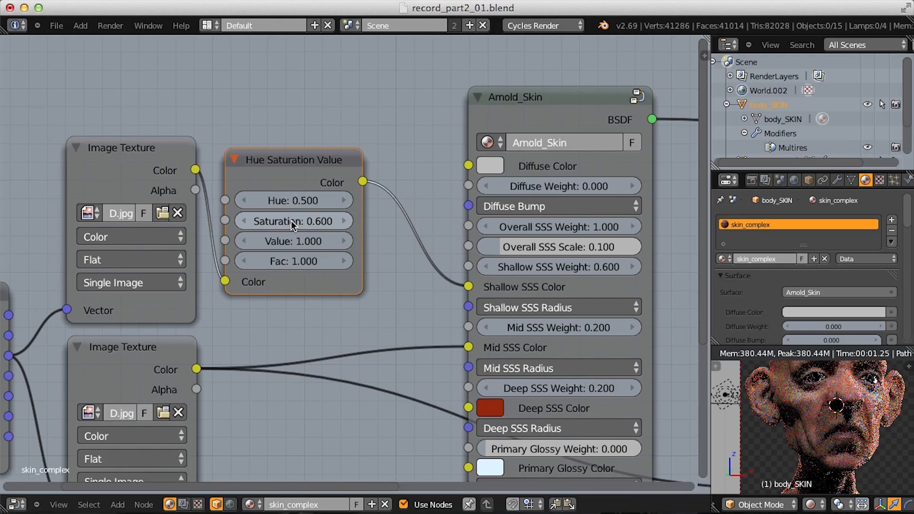
pyautogui.click(284, 244)
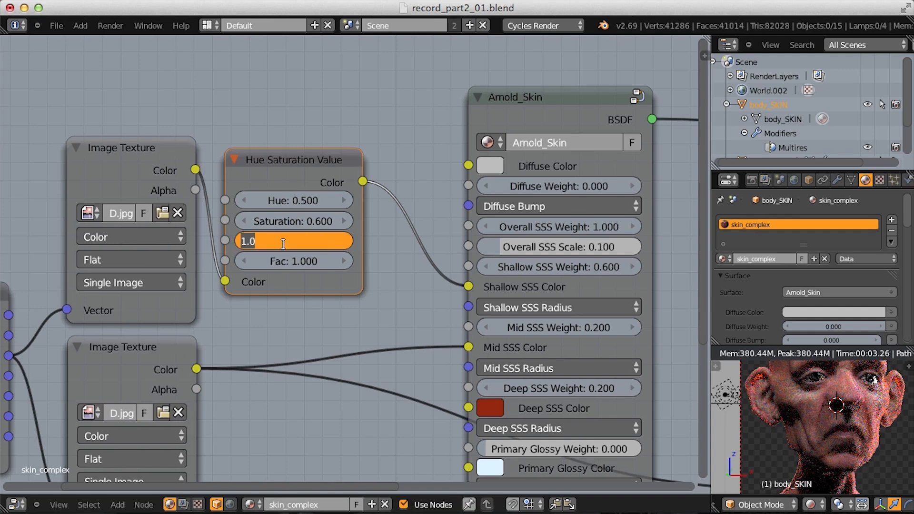
pyautogui.write('1.5')
pyautogui.press('Return')
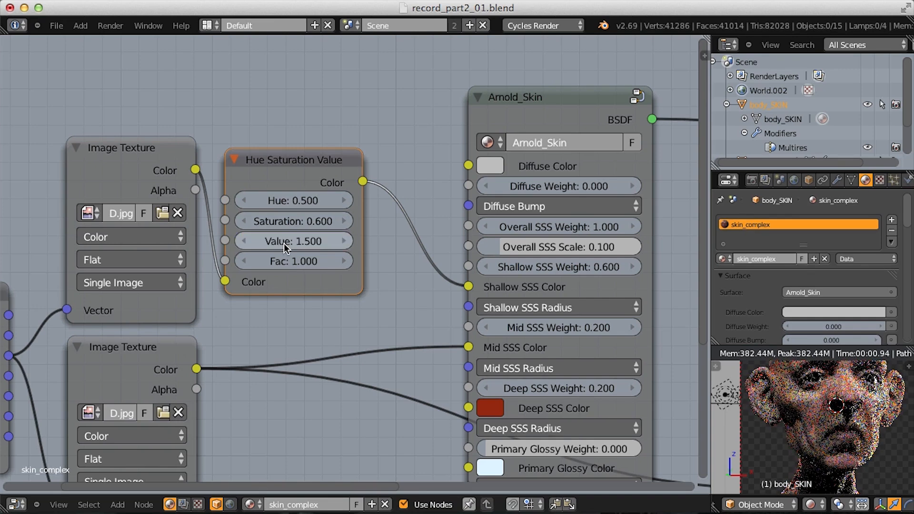
# - Duplicate the Hue Saturation Value node and wire the copy between the SSS_subD.jpg texture's color and Mid SSS Color
pyautogui.scroll(-2, 295, 190)
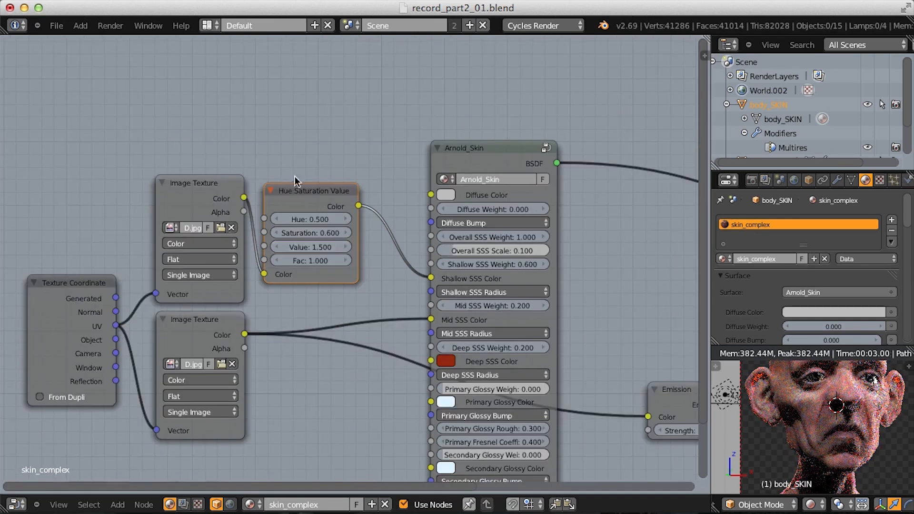
pyautogui.scroll(1, 301, 199)
pyautogui.hotkey('shift', 'd')
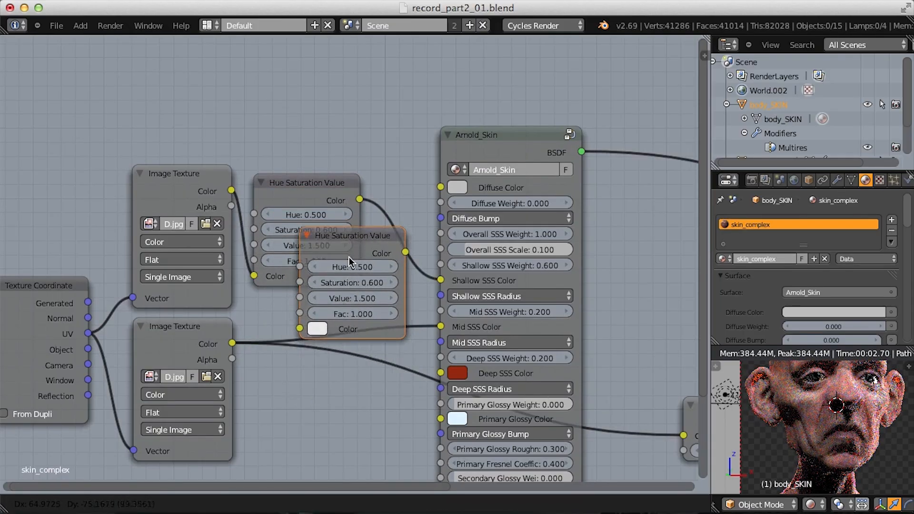
pyautogui.click(350, 302)
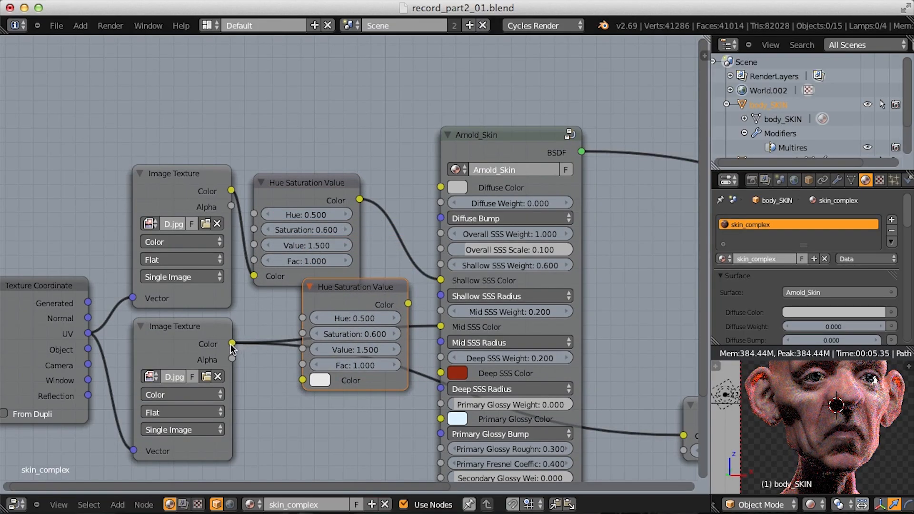
pyautogui.moveTo(230, 343); pyautogui.dragTo(303, 380)
pyautogui.moveTo(426, 325); pyautogui.dragTo(440, 326)
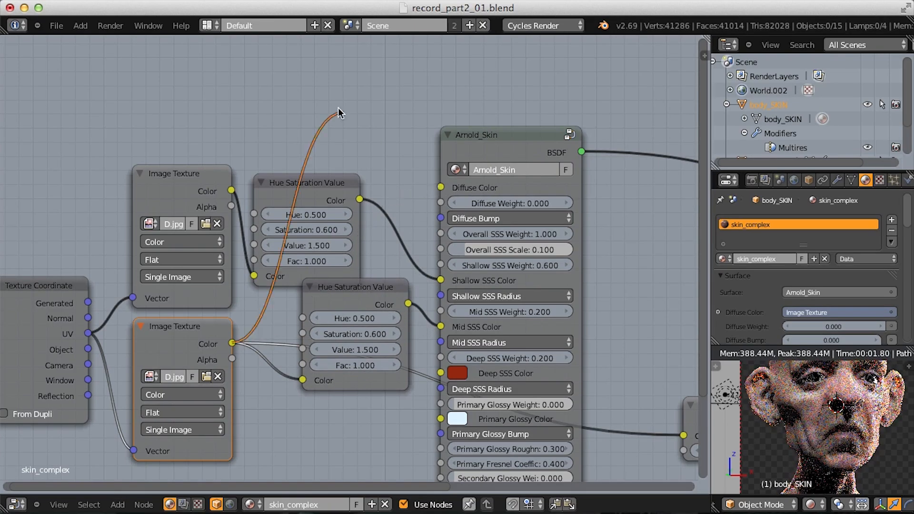
# - Set the Saturation of the Hue Saturation Value node feeding Mid SSS Color to 1.0
pyautogui.scroll(2, 338, 107)
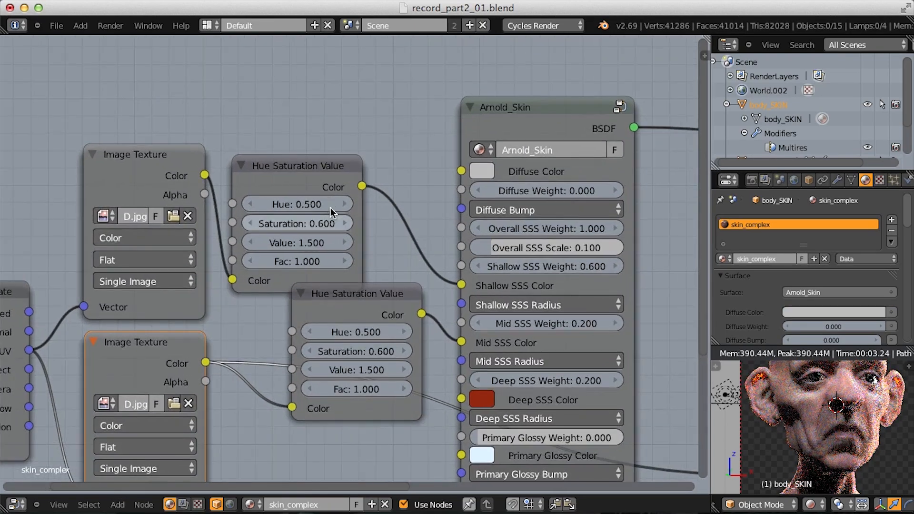
pyautogui.click(352, 351)
pyautogui.write('1')
pyautogui.press('Return')
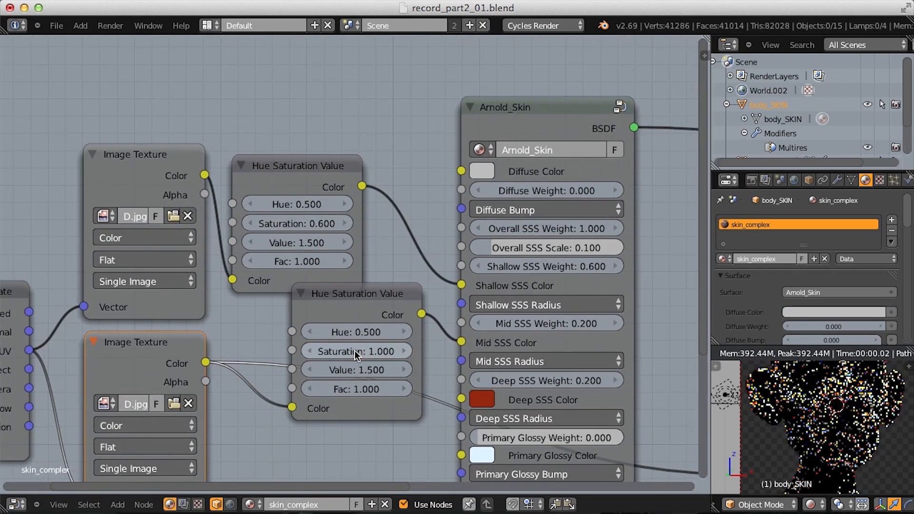
pyautogui.click(353, 364)
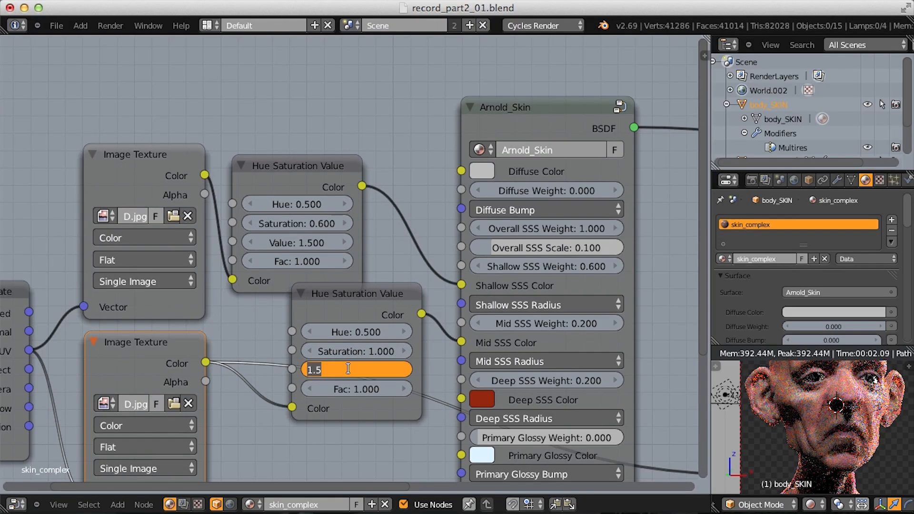
pyautogui.press('Return')
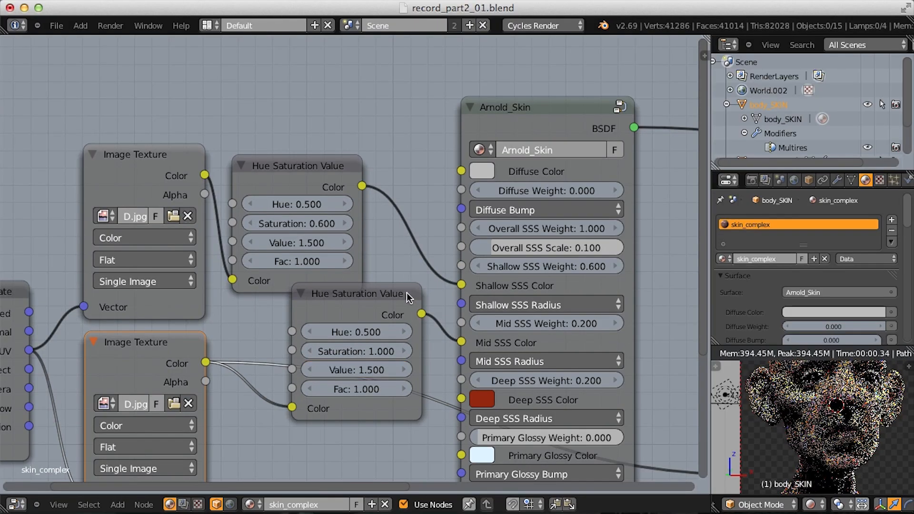
# - Set Saturation to 0.4 on the Hue Saturation Value node feeding Shallow SSS Color and 0.8 on the one feeding Mid SSS Color
pyautogui.scroll(-3, 387, 227)
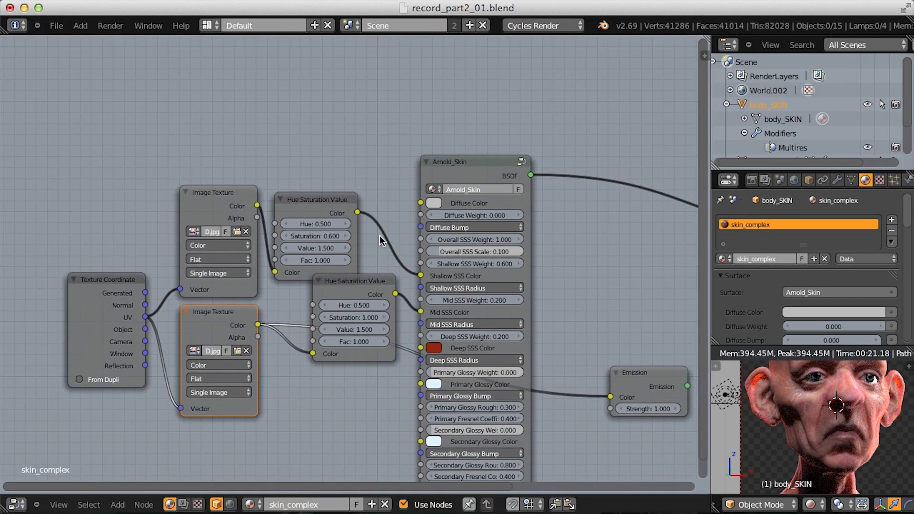
pyautogui.scroll(3, 380, 239)
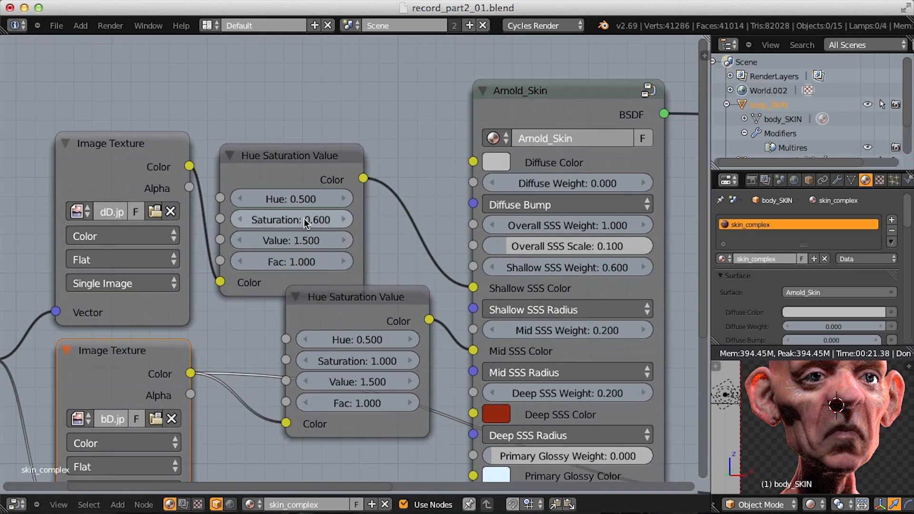
pyautogui.click(301, 218)
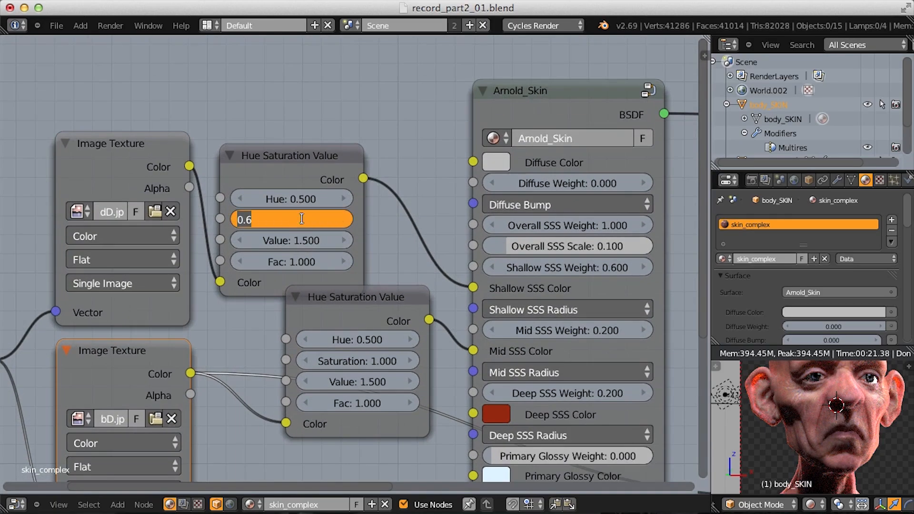
pyautogui.write('.4')
pyautogui.press('Return')
pyautogui.moveTo(403, 262); pyautogui.dragTo(363, 236, button='middle')
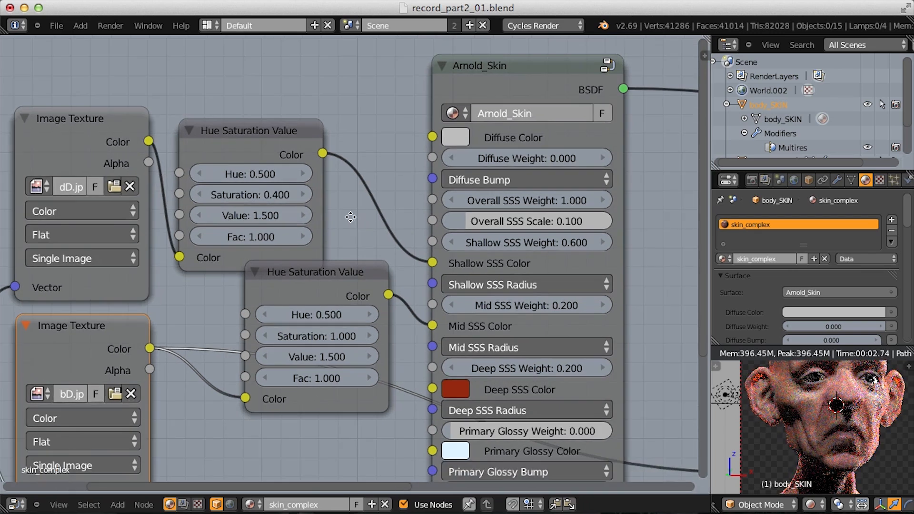
pyautogui.click(326, 335)
pyautogui.write('.8')
pyautogui.press('Return')
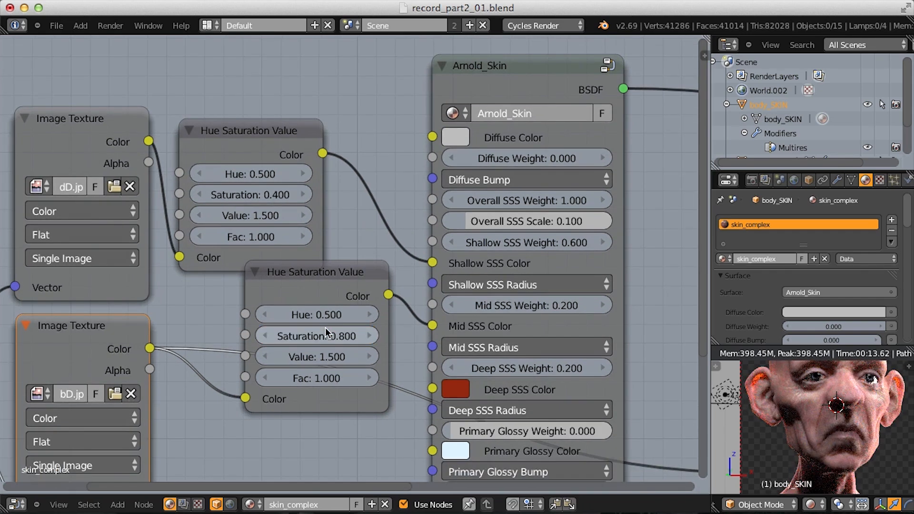
# - Rebalance Arnold_Skin by setting Shallow SSS Weight to 0.5 and Mid SSS Weight to 0.3
pyautogui.moveTo(434, 233); pyautogui.dragTo(397, 262, button='middle')
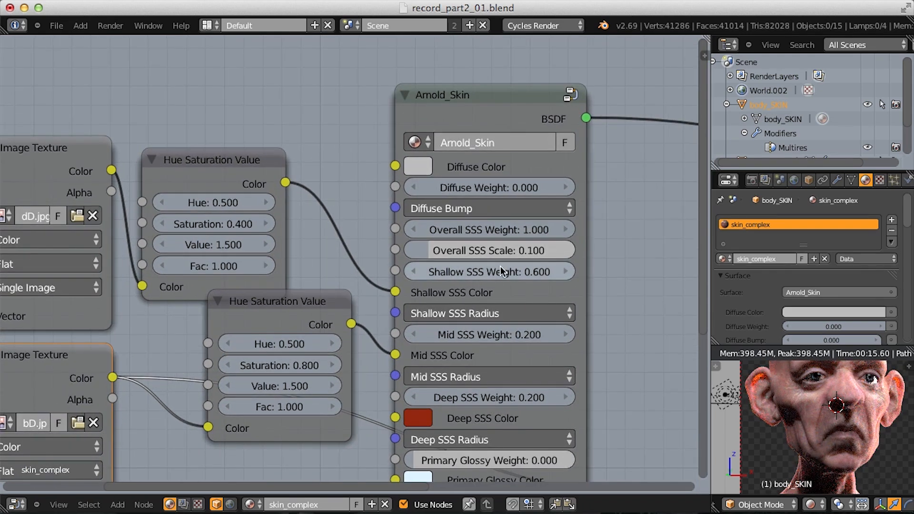
pyautogui.moveTo(512, 273); pyautogui.dragTo(500, 233, button='middle')
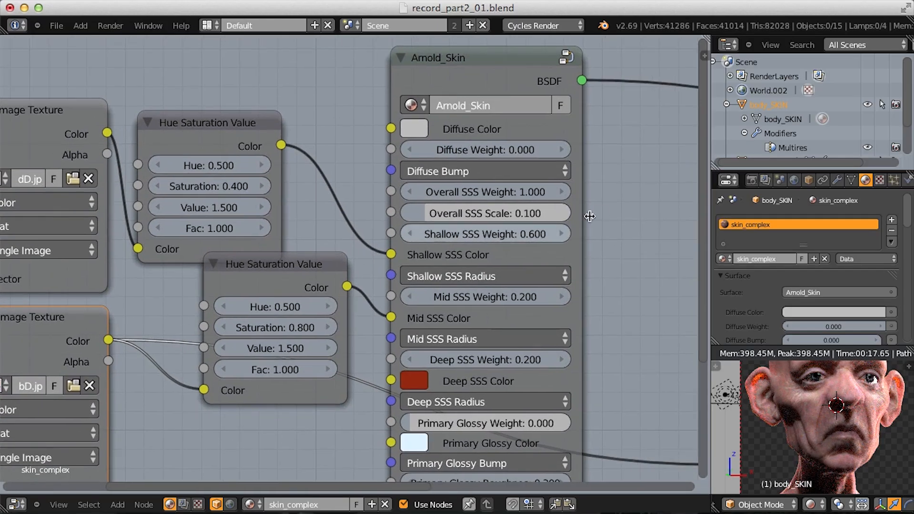
pyautogui.click(500, 233)
pyautogui.press('BackSpace')
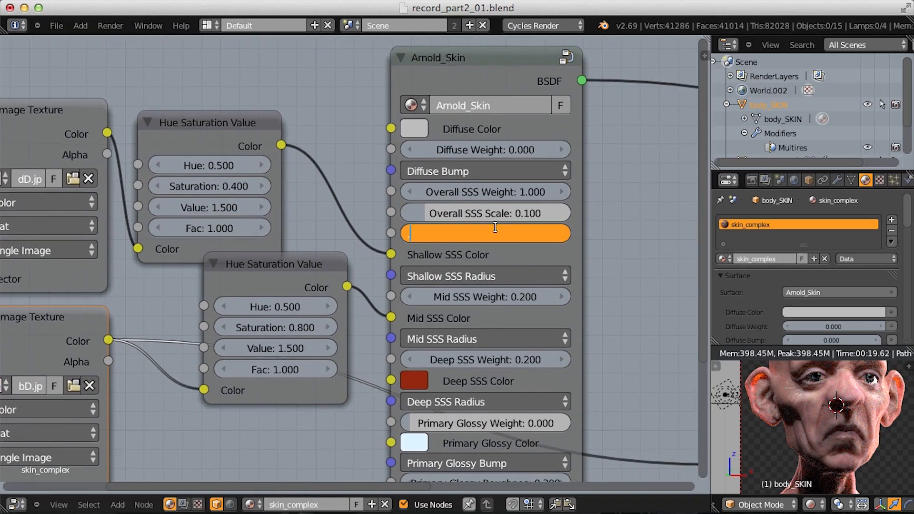
pyautogui.write('0.5')
pyautogui.press('Return')
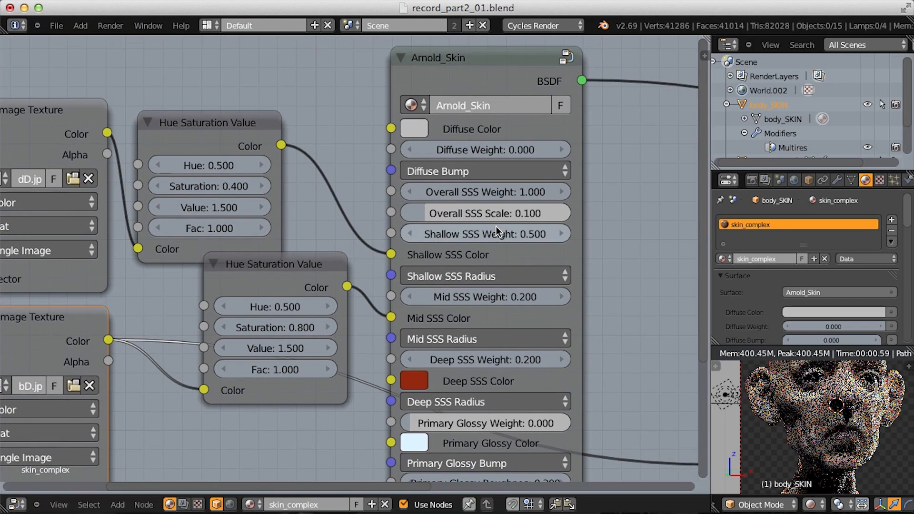
pyautogui.click(499, 298)
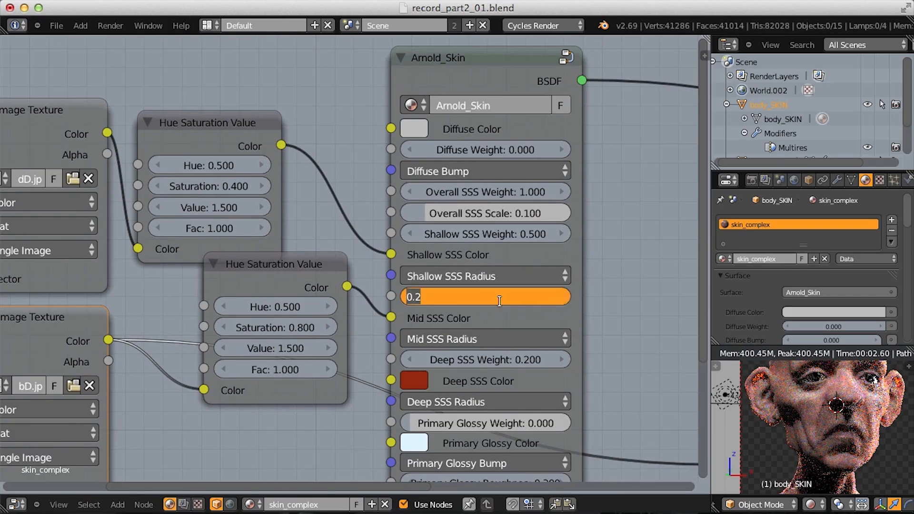
pyautogui.press('BackSpace')
pyautogui.write('0.3')
pyautogui.press('Return')
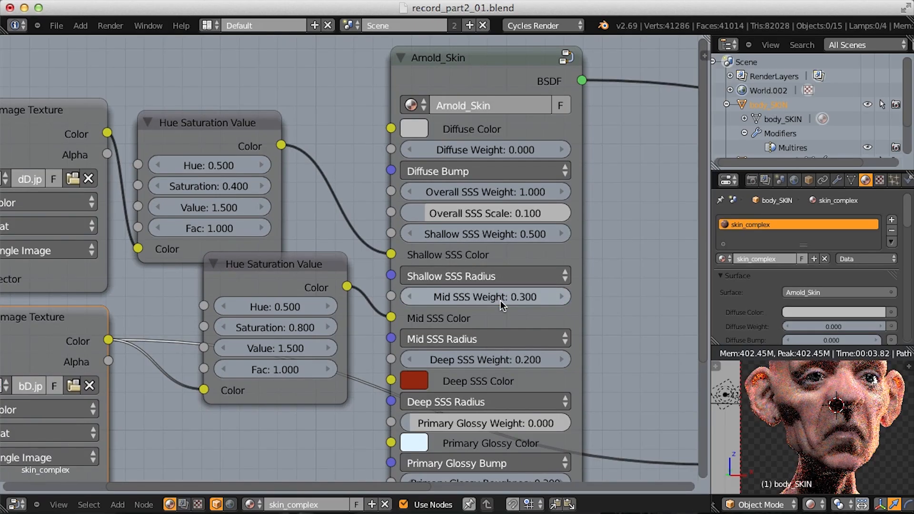
pyautogui.scroll(-3, 314, 198)
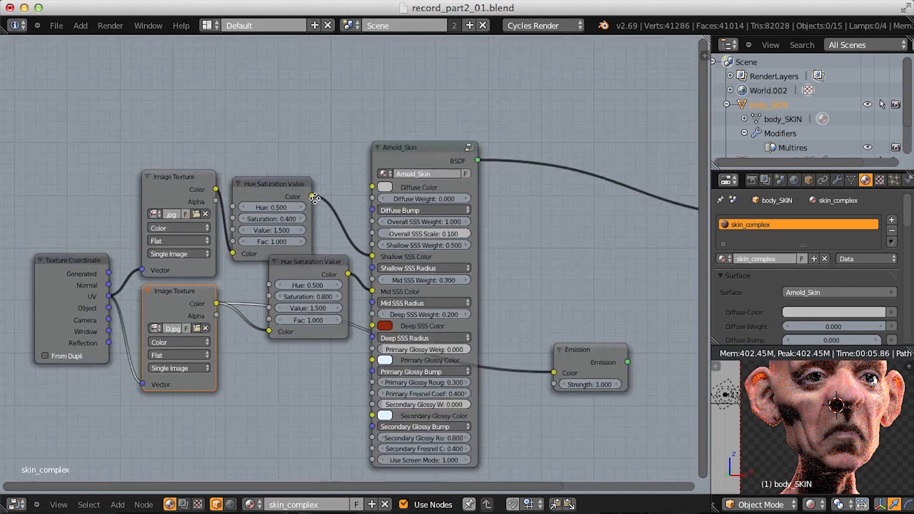
pyautogui.keyDown('ctrl'); pyautogui.moveTo(314, 199); pyautogui.dragTo(359, 172, button='middle'); pyautogui.keyUp('ctrl')
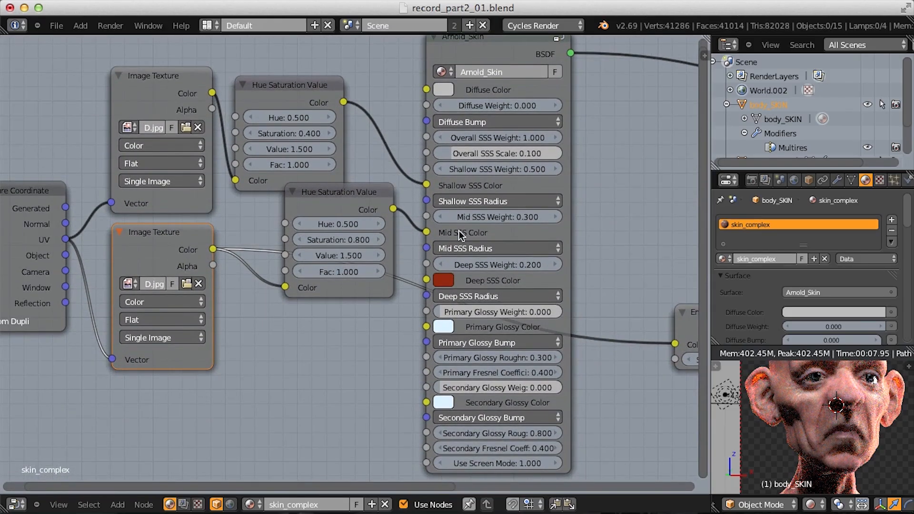
pyautogui.moveTo(324, 262); pyautogui.dragTo(368, 222, button='middle')
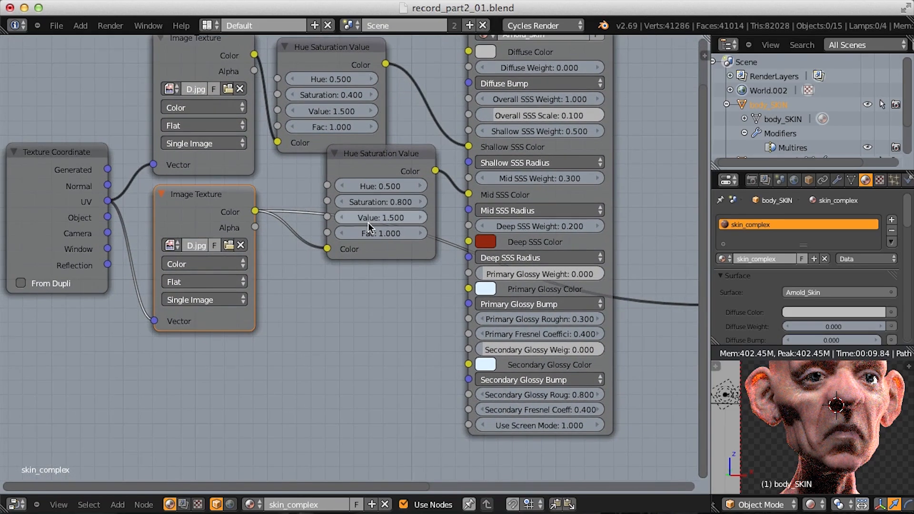
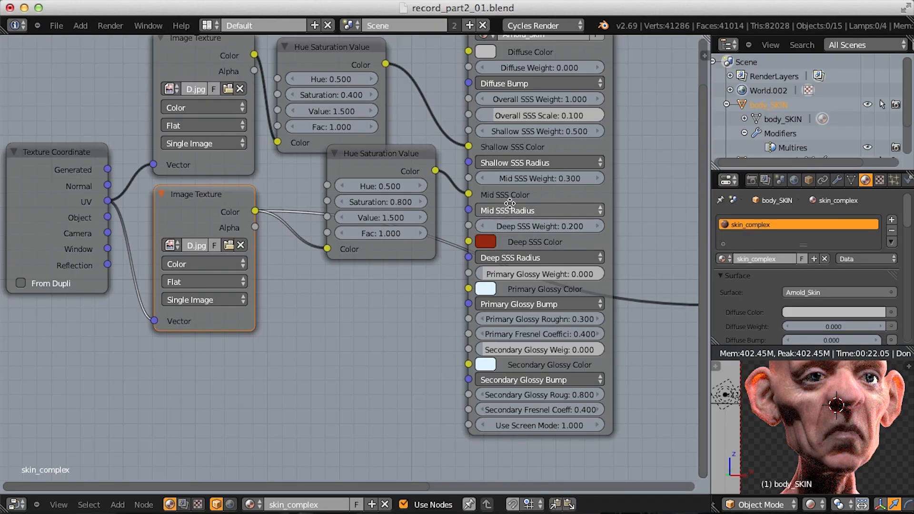
# - Examine Arnold_Skin's subsurface inputs, including the individual values of the Shallow SSS Radius
pyautogui.scroll(-1, 510, 204)
pyautogui.moveTo(516, 178); pyautogui.dragTo(413, 226, button='middle')
pyautogui.scroll(2, 480, 249)
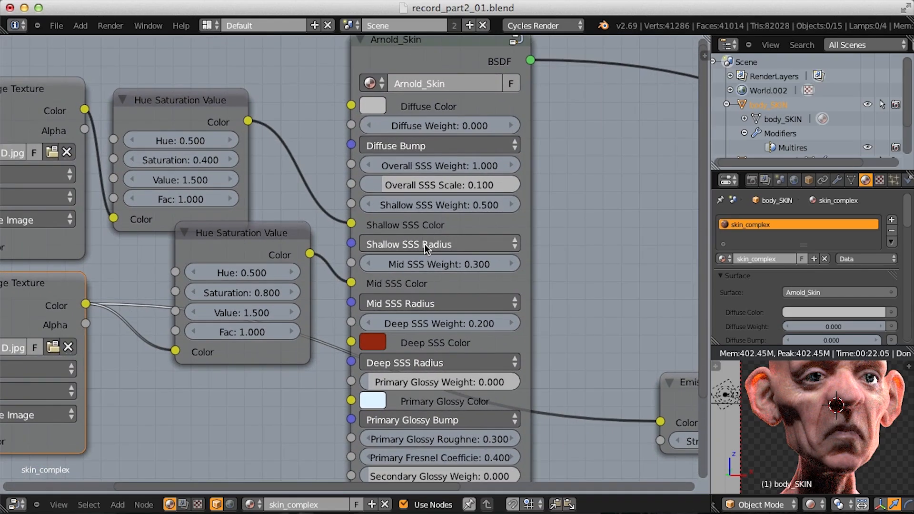
pyautogui.click(425, 244)
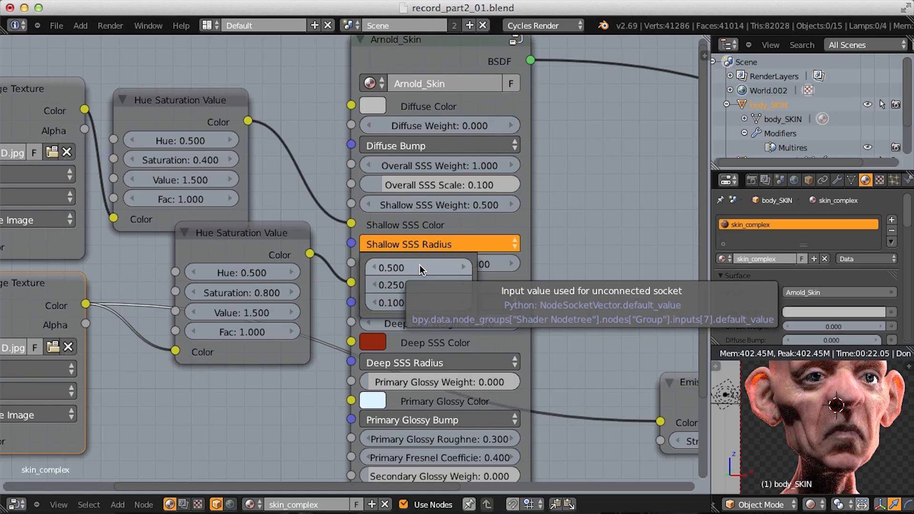
pyautogui.scroll(-5, 414, 219)
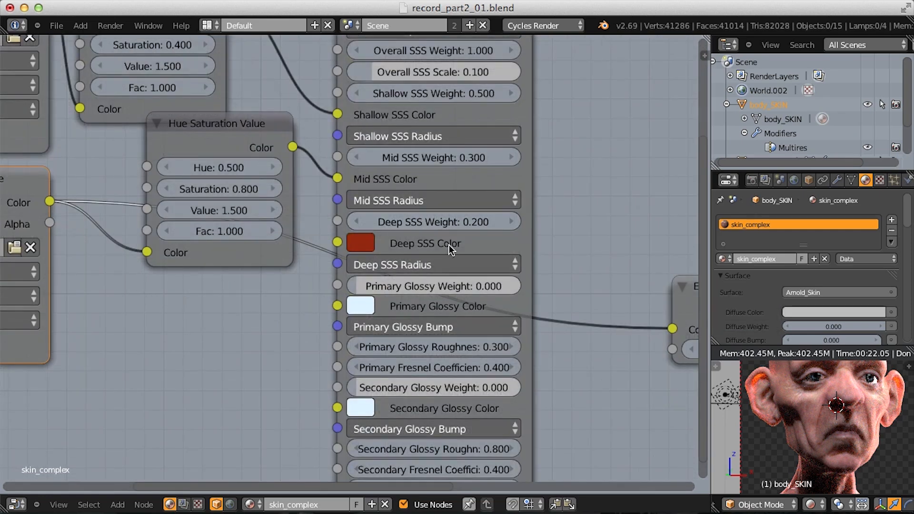
pyautogui.scroll(-4, 450, 244)
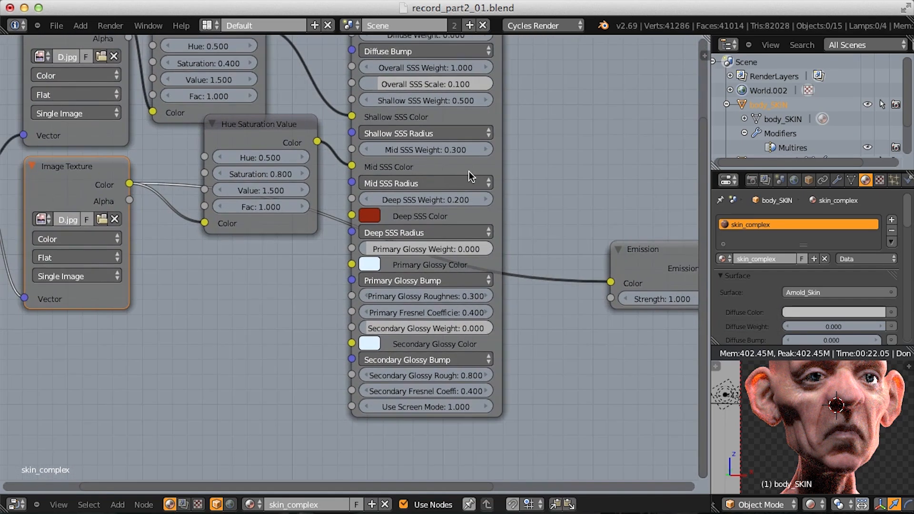
pyautogui.moveTo(373, 231); pyautogui.dragTo(393, 322, button='middle')
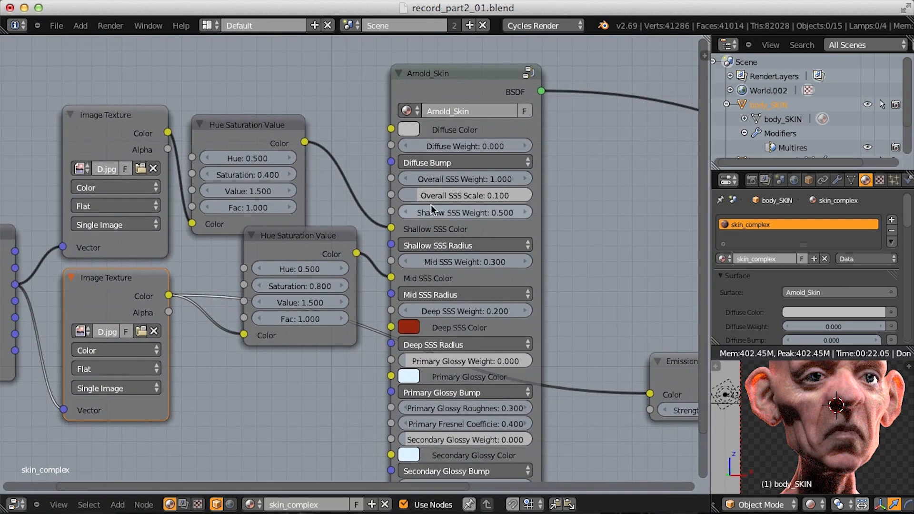
# - Turn off Arnold_Skin's subsurface contribution by setting Overall SSS Weight to 0
pyautogui.click(461, 180)
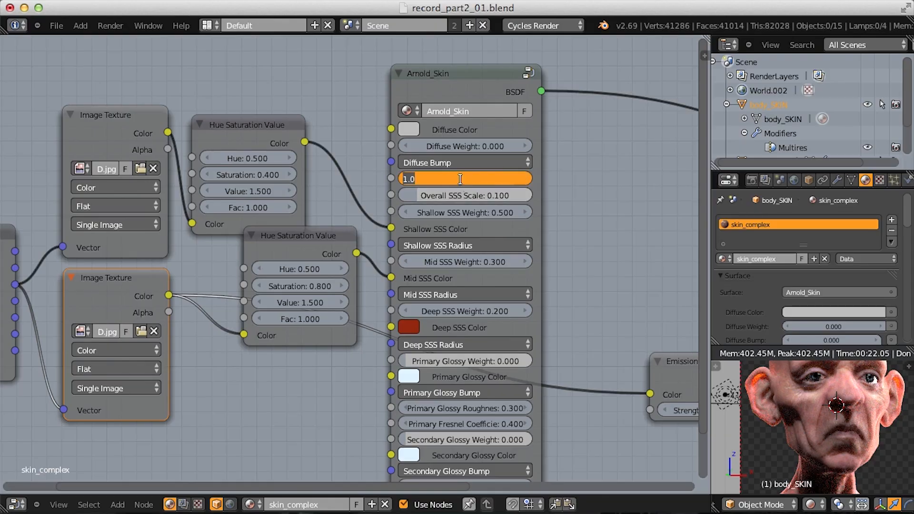
pyautogui.write('0')
pyautogui.press('Return')
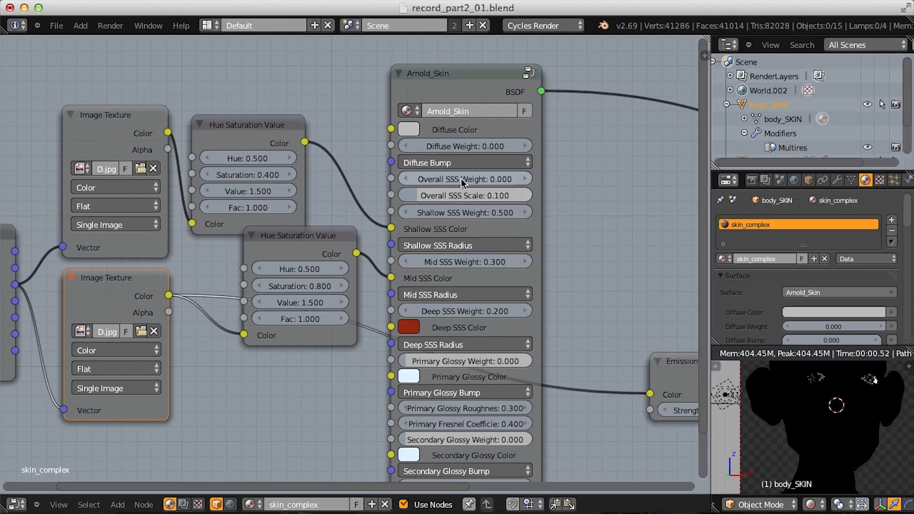
# - Set Arnold_Skin's Primary Glossy Weight to 0.6 and inspect the RGB values of its Primary Glossy Color
pyautogui.scroll(-6, 453, 338)
pyautogui.moveTo(455, 295); pyautogui.dragTo(461, 243, button='middle')
pyautogui.scroll(9, 469, 286)
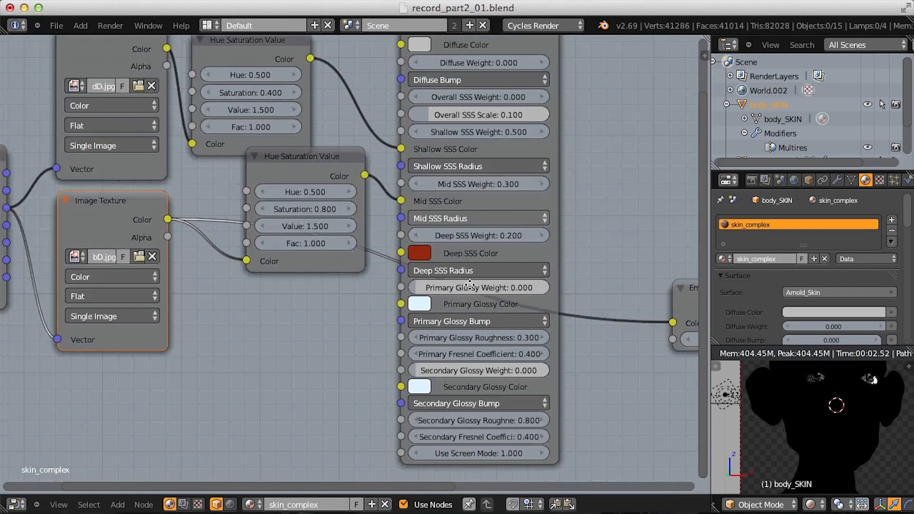
pyautogui.scroll(-1, 471, 328)
pyautogui.moveTo(476, 322); pyautogui.dragTo(453, 314, button='middle')
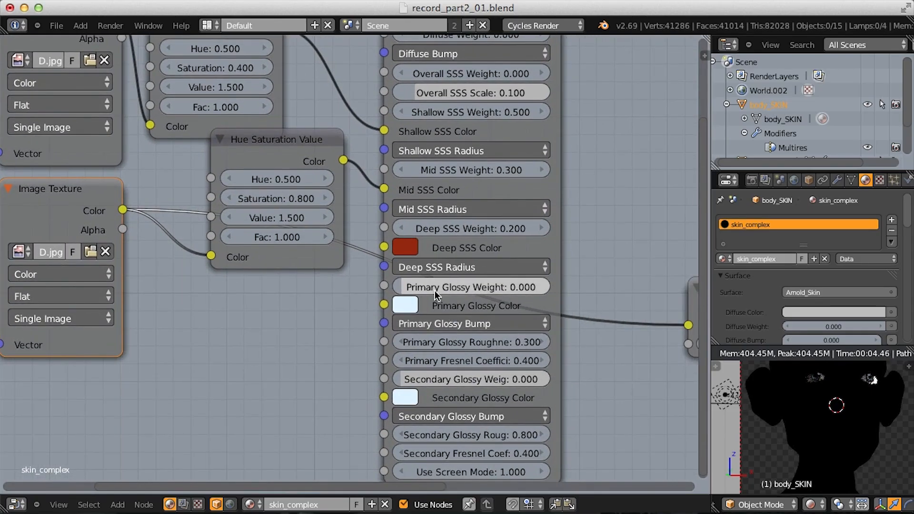
pyautogui.click(493, 288)
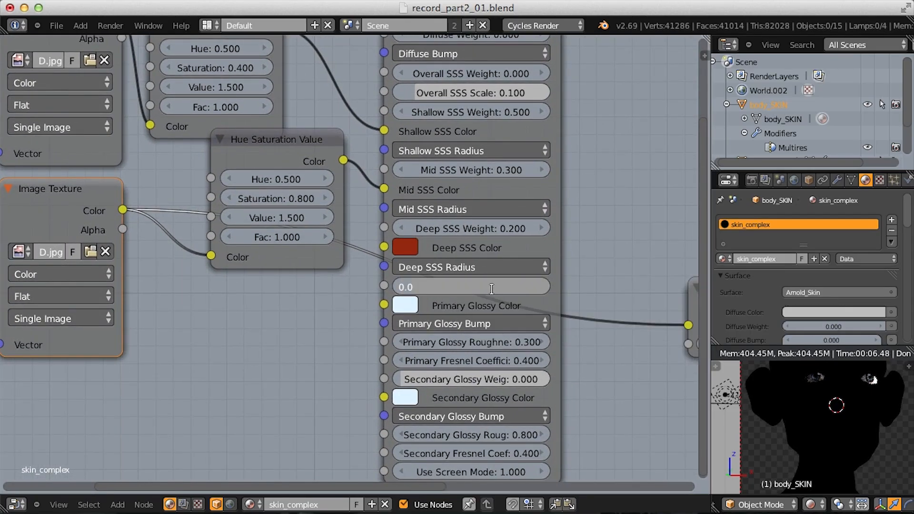
pyautogui.press('BackSpace')
pyautogui.write('.6')
pyautogui.press('Return')
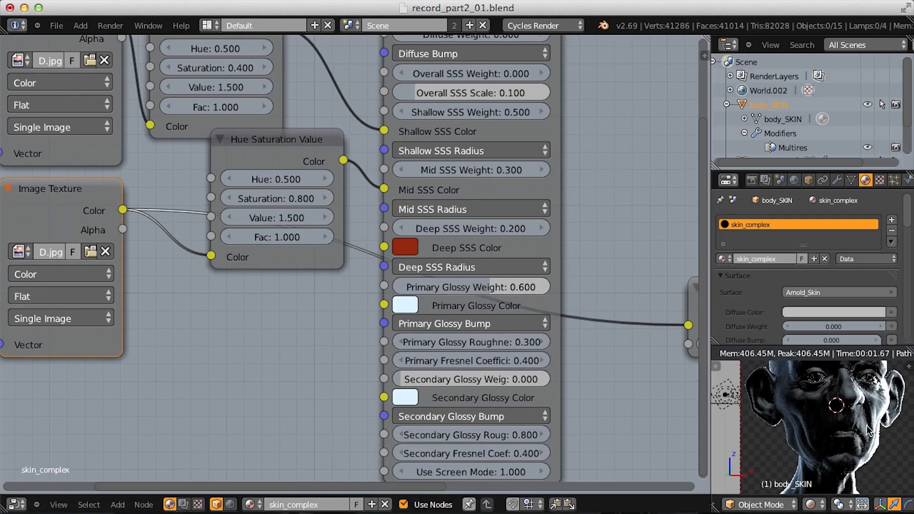
pyautogui.keyDown('shift'); pyautogui.moveTo(857, 416); pyautogui.dragTo(856, 448, button='middle'); pyautogui.keyUp('shift')
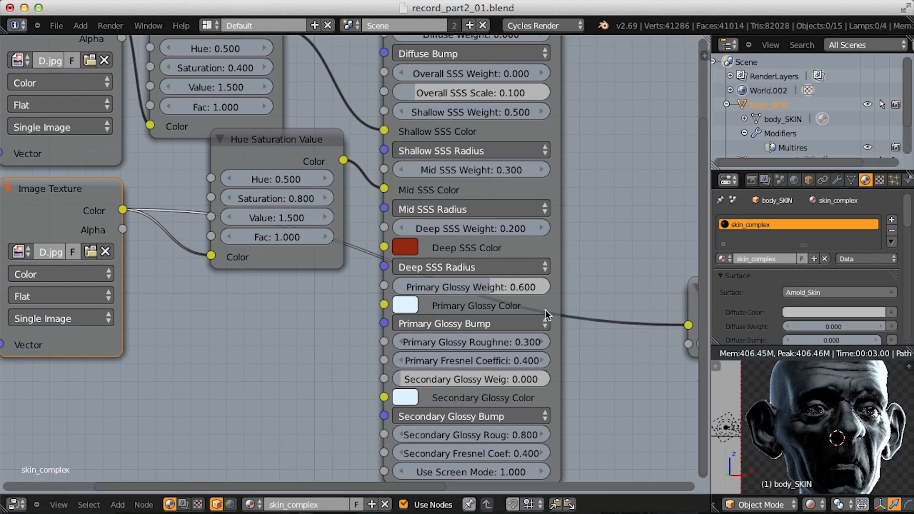
pyautogui.moveTo(414, 305); pyautogui.dragTo(496, 291, button='middle')
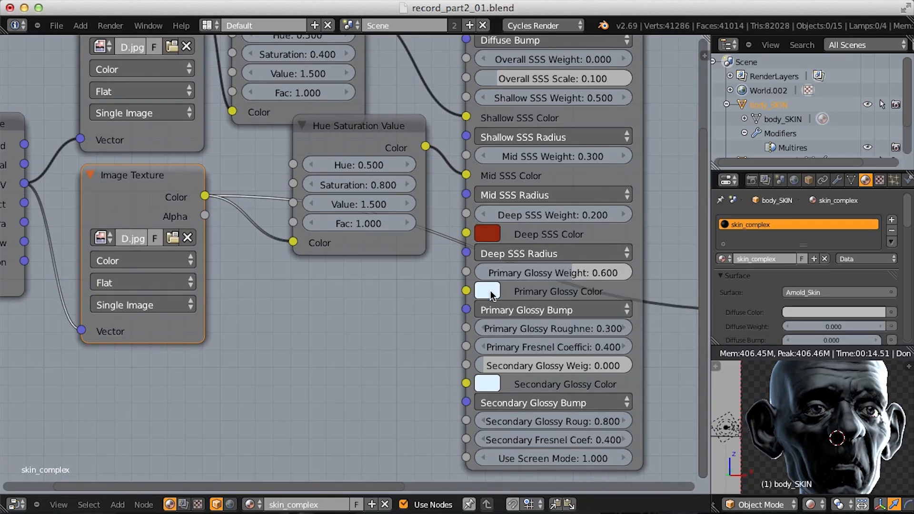
pyautogui.click(487, 291)
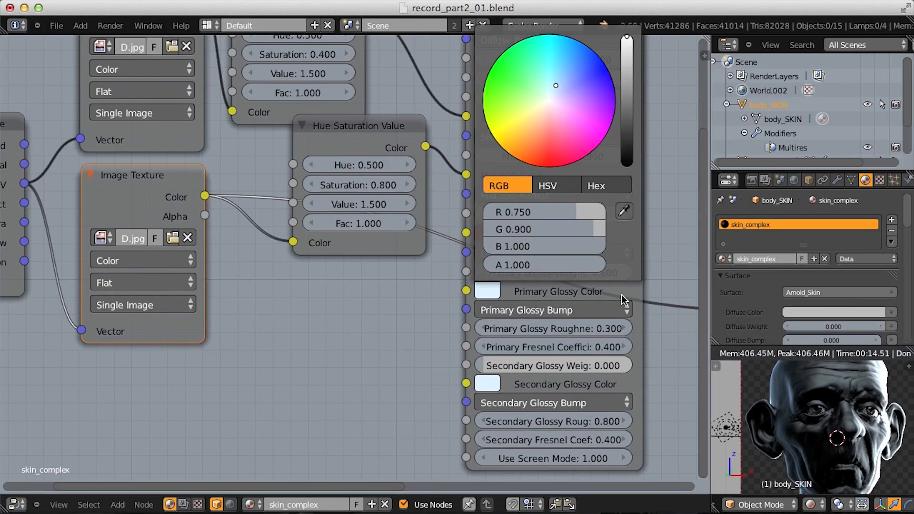
# - Duplicate the lower Image Texture node with its UV connection, place it underneath, and load SSS_spec.jpg into the copy
pyautogui.scroll(-3, 333, 371)
pyautogui.scroll(2, 339, 279)
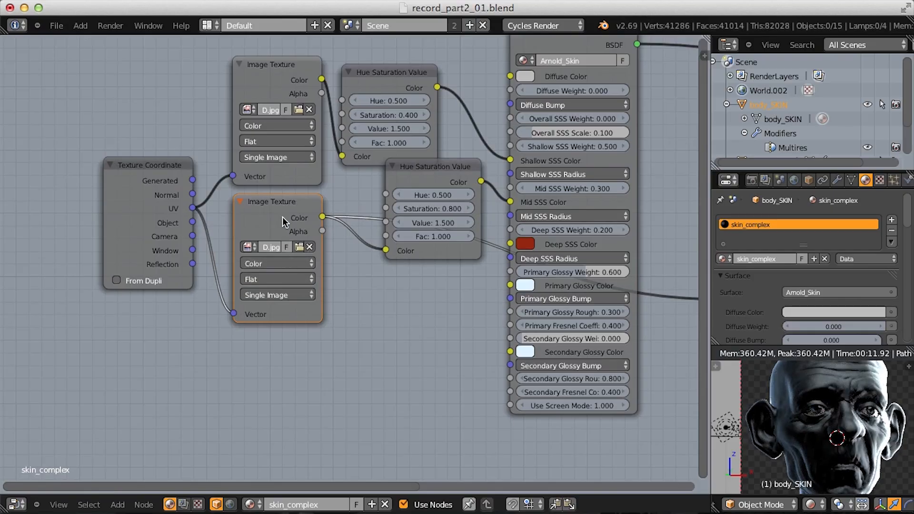
pyautogui.hotkey('shift', 'd')
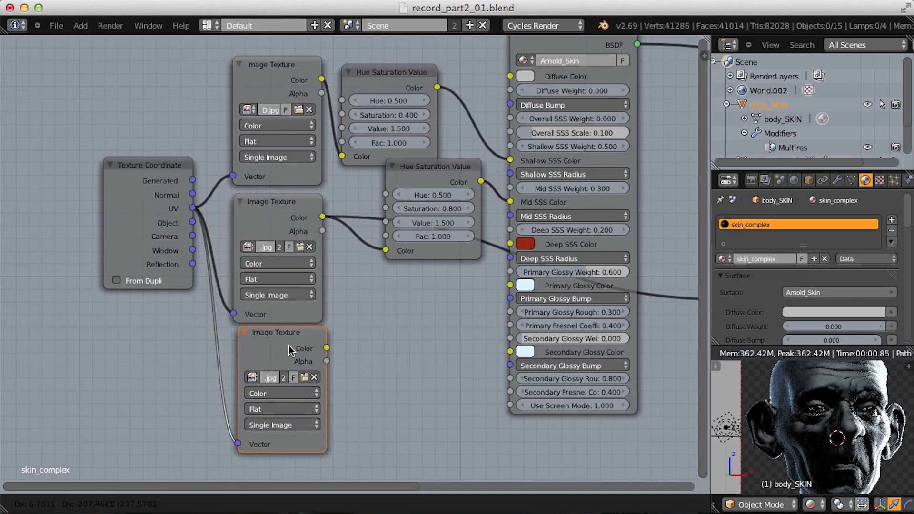
pyautogui.click(281, 358)
pyautogui.click(296, 383)
pyautogui.click(246, 45)
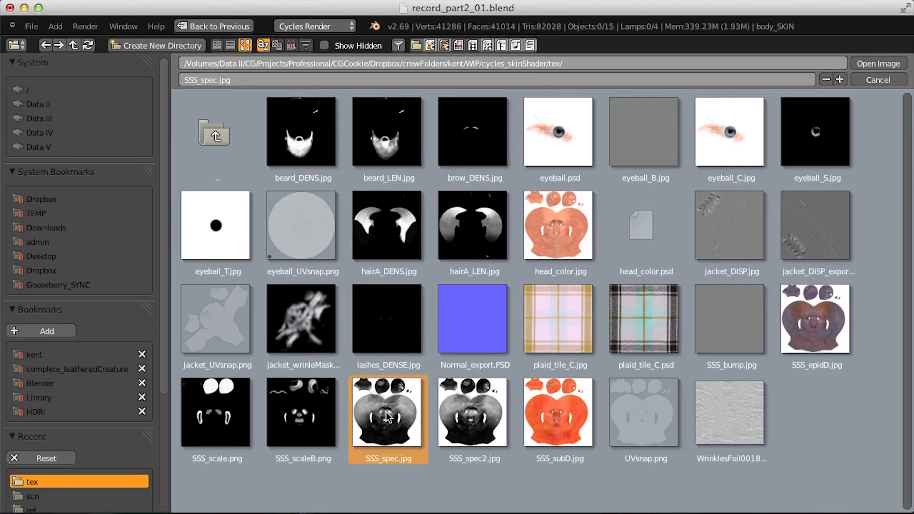
pyautogui.doubleClick(386, 413)
# - Add a MixRGB node beside the SSS_spec.jpg texture and paste the Primary Glossy Color into both its Color1 and Color2
pyautogui.moveTo(391, 321); pyautogui.dragTo(338, 320, button='middle')
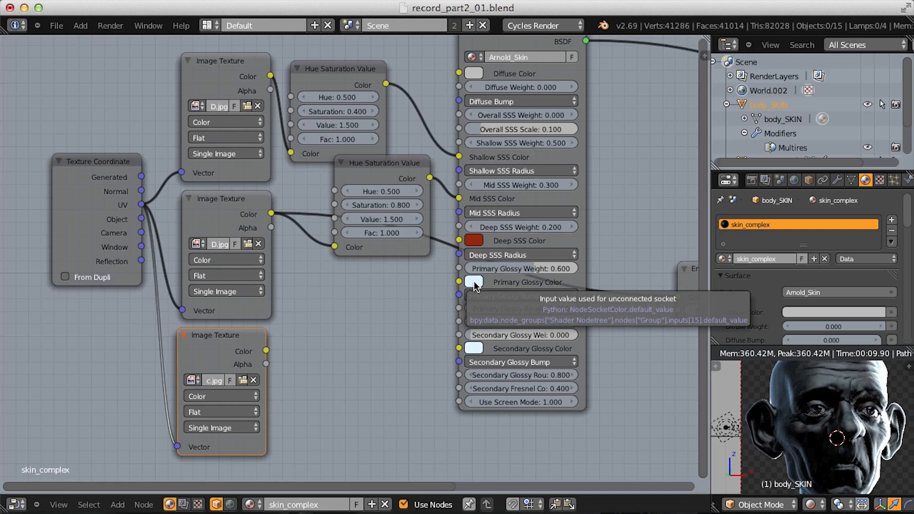
pyautogui.hotkey('shift', 'a')
pyautogui.moveTo(306, 336)
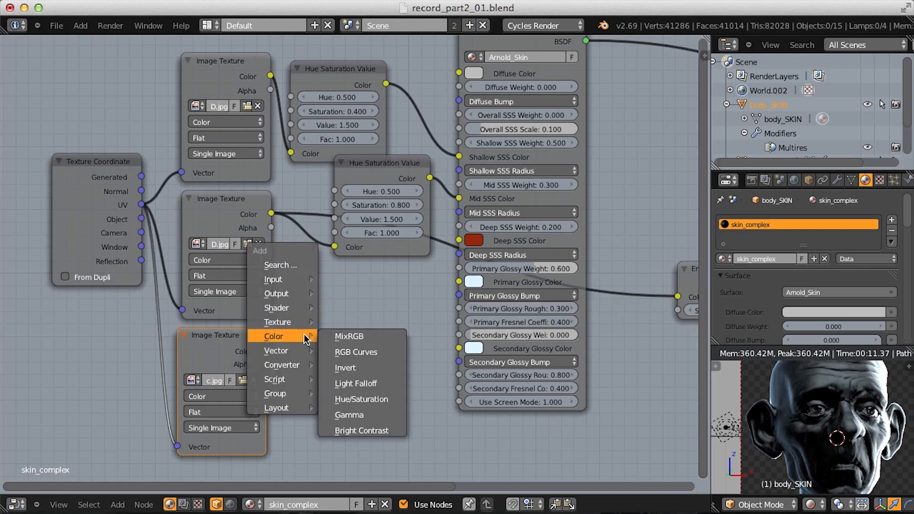
pyautogui.click(341, 336)
pyautogui.click(298, 310)
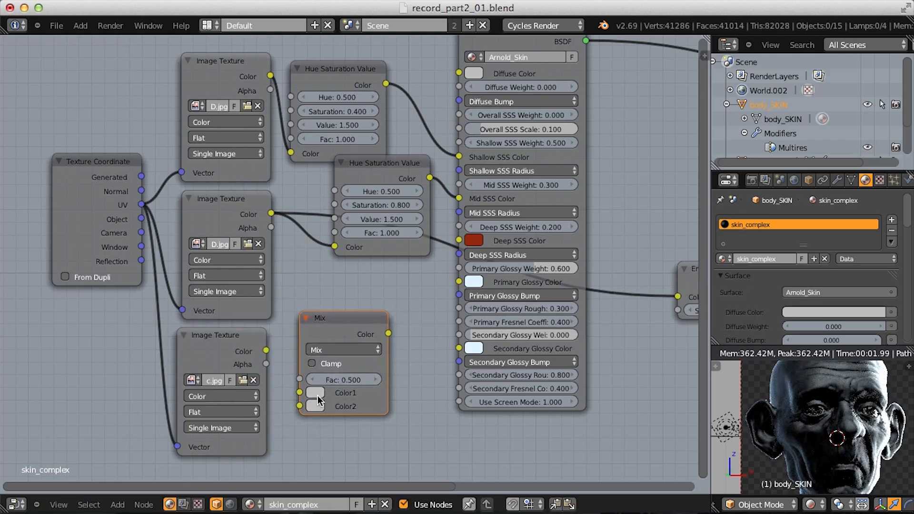
pyautogui.hotkey('ctrl', 'v')
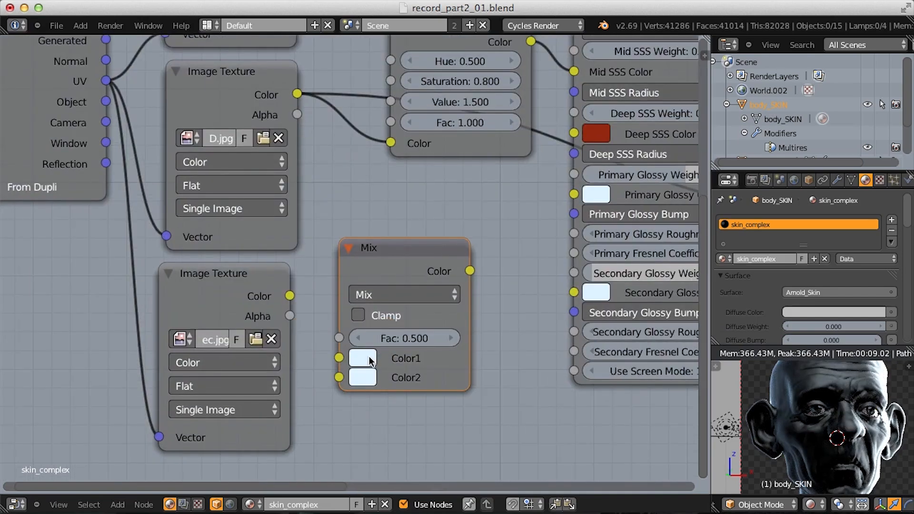
# - Darken the Mix node's Color1 to an HSV value of about 0.338
pyautogui.moveTo(371, 367); pyautogui.dragTo(356, 373, button='middle')
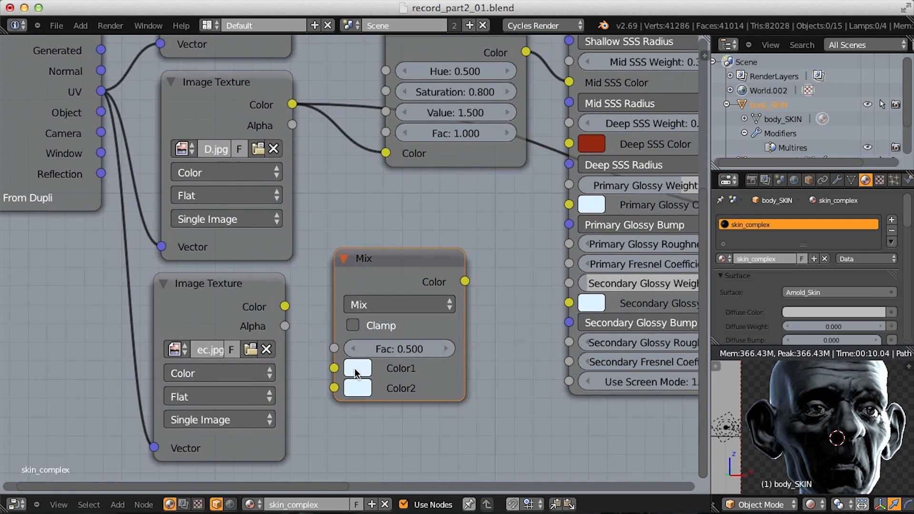
pyautogui.click(356, 369)
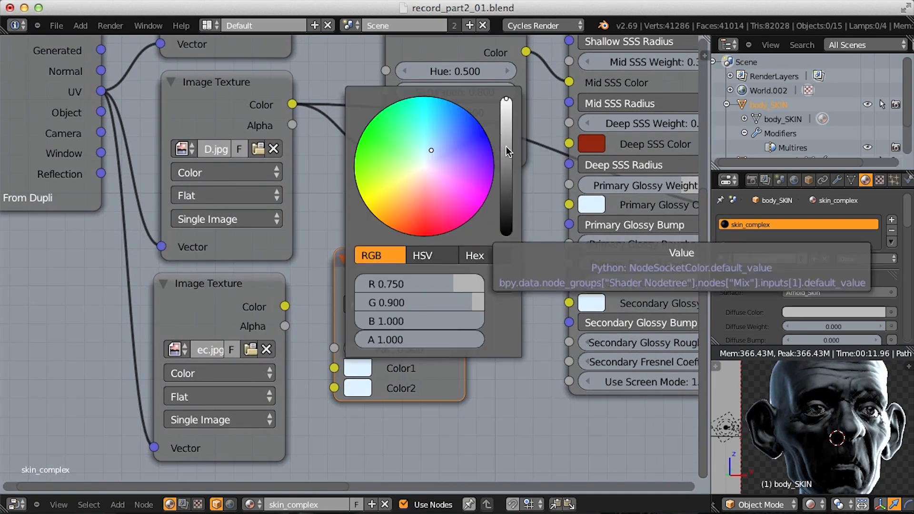
pyautogui.moveTo(506, 146); pyautogui.dragTo(510, 150)
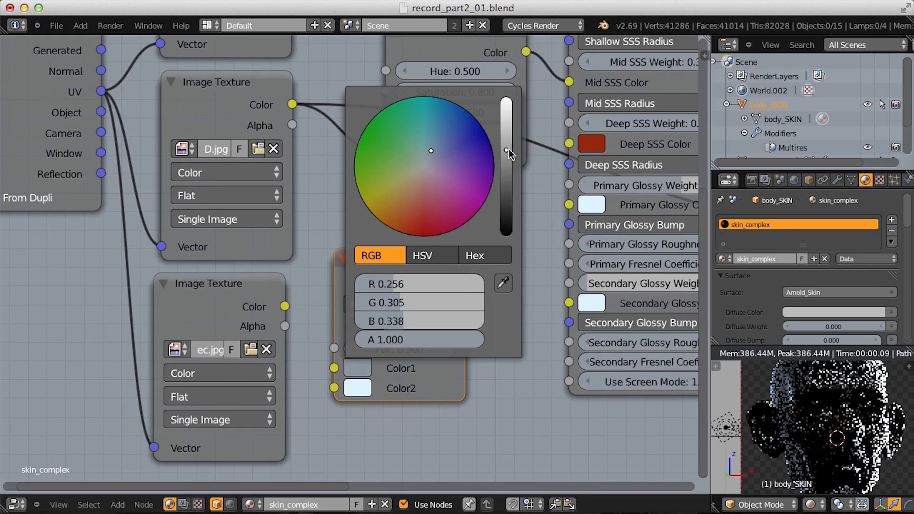
pyautogui.click(430, 254)
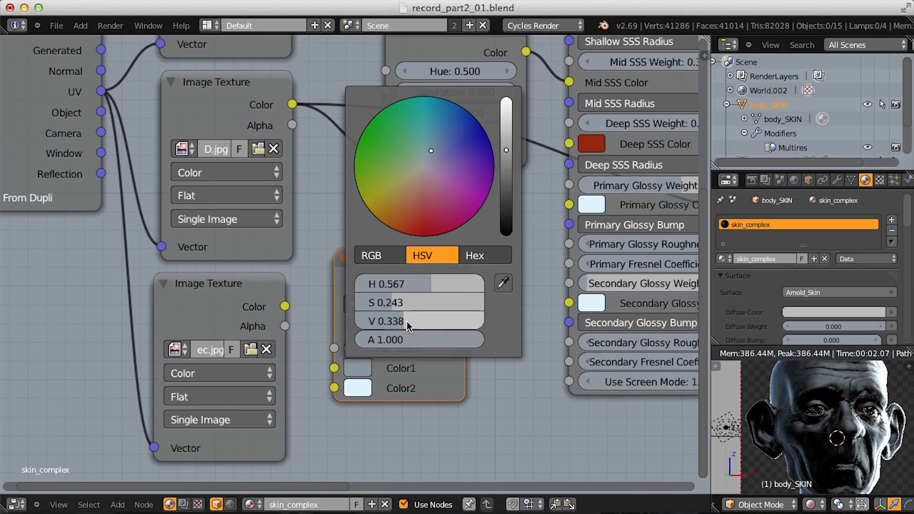
# - Drive the Mix node's Fac with the SSS_spec.jpg texture's color and preview the mix through Emission on the Material Output's Surface
pyautogui.scroll(-2, 318, 318)
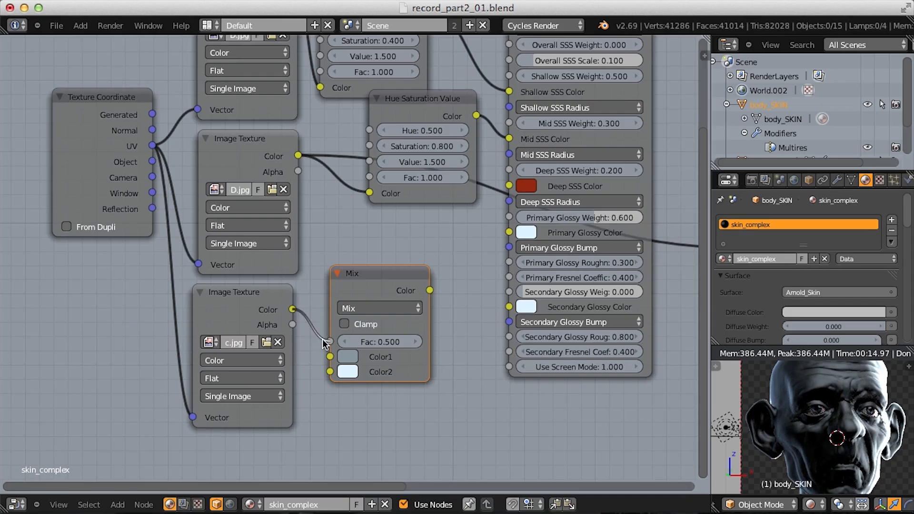
pyautogui.moveTo(321, 339); pyautogui.dragTo(330, 342)
pyautogui.scroll(-3, 385, 291)
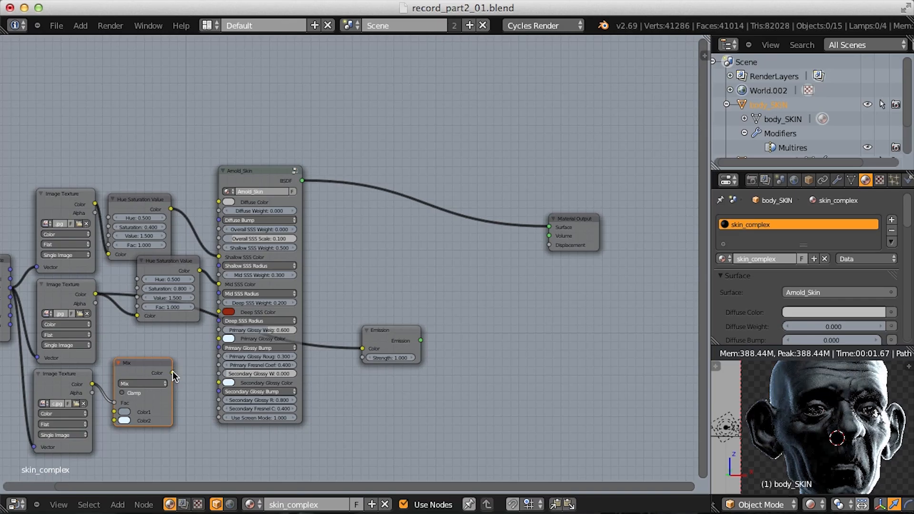
pyautogui.moveTo(172, 372); pyautogui.dragTo(362, 347)
pyautogui.moveTo(420, 340); pyautogui.dragTo(553, 229)
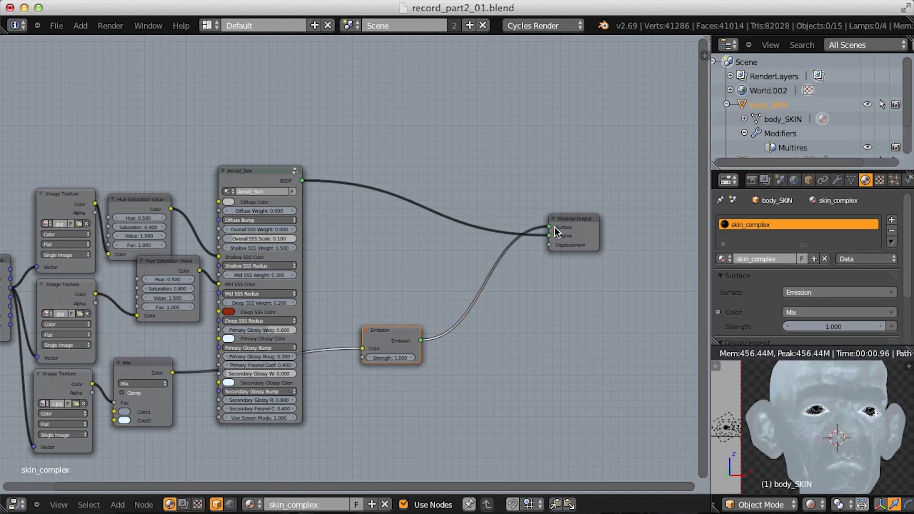
pyautogui.moveTo(554, 228); pyautogui.dragTo(676, 133, button='middle')
pyautogui.keyDown('ctrl'); pyautogui.moveTo(546, 191); pyautogui.dragTo(527, 285, button='middle'); pyautogui.keyUp('ctrl')
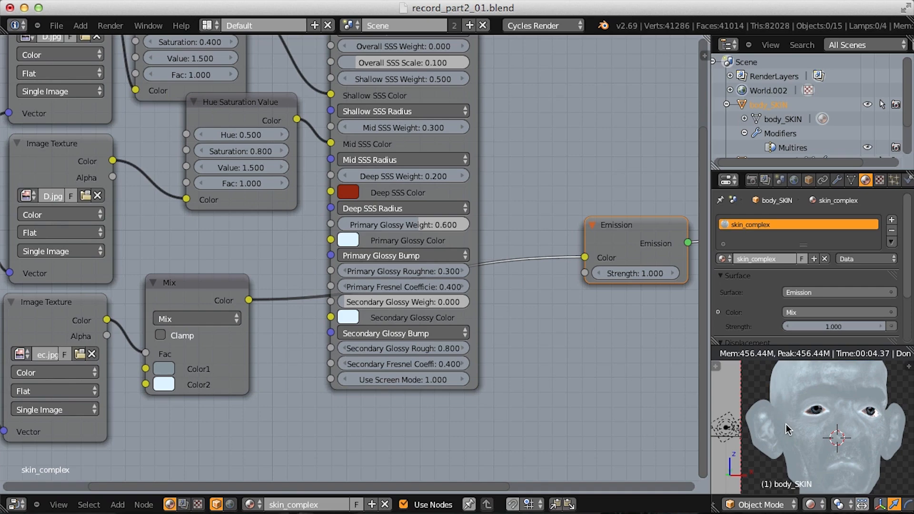
# - Connect the Mix color to Arnold_Skin's Primary Glossy Color and swap Arnold_Skin back onto the Material Output's Surface
pyautogui.moveTo(265, 254); pyautogui.dragTo(338, 273, button='middle')
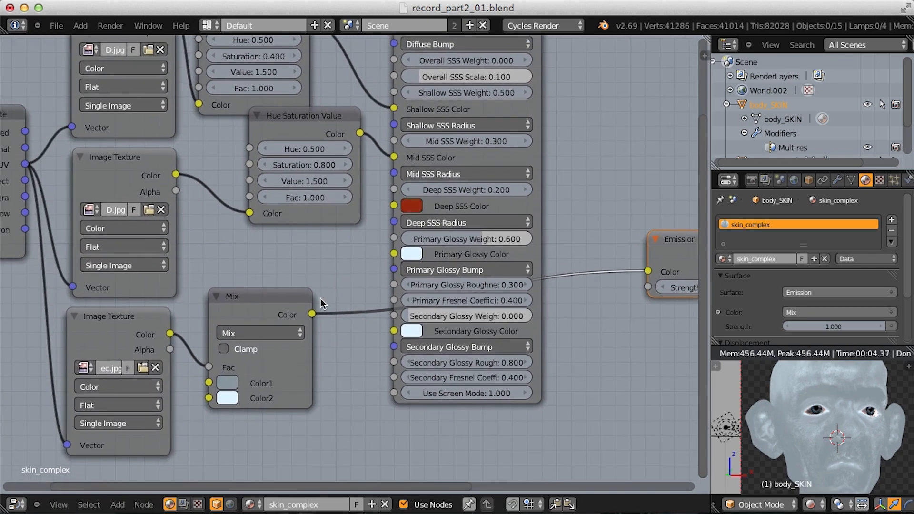
pyautogui.moveTo(312, 313); pyautogui.dragTo(394, 254)
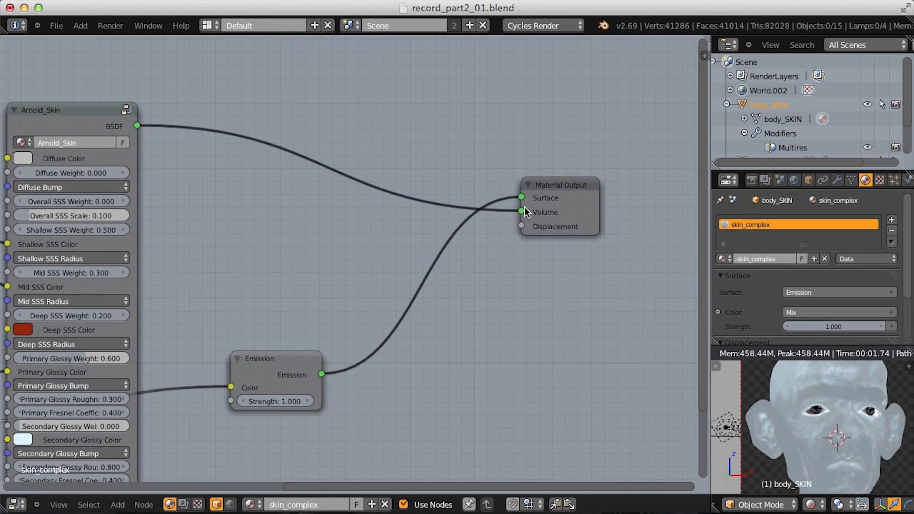
pyautogui.click(524, 207)
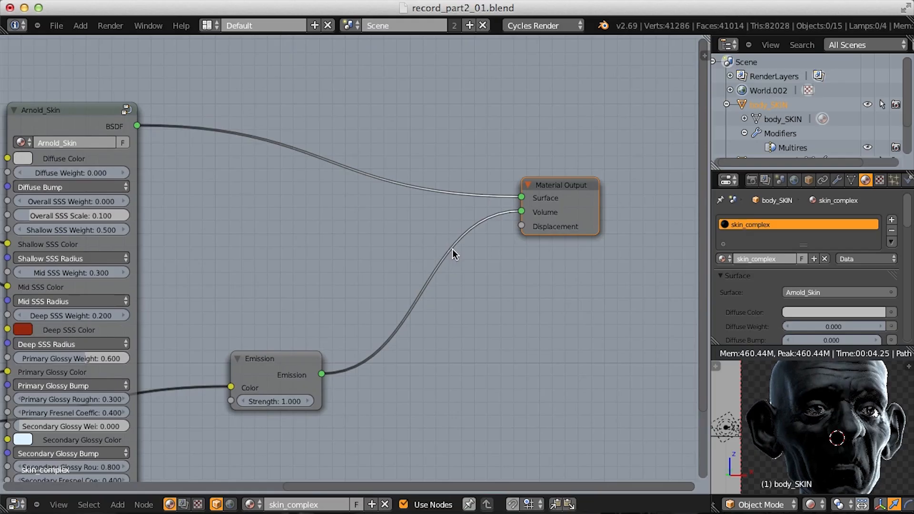
pyautogui.keyDown('ctrl'); pyautogui.moveTo(827, 383); pyautogui.dragTo(768, 512, button='middle'); pyautogui.keyUp('ctrl')
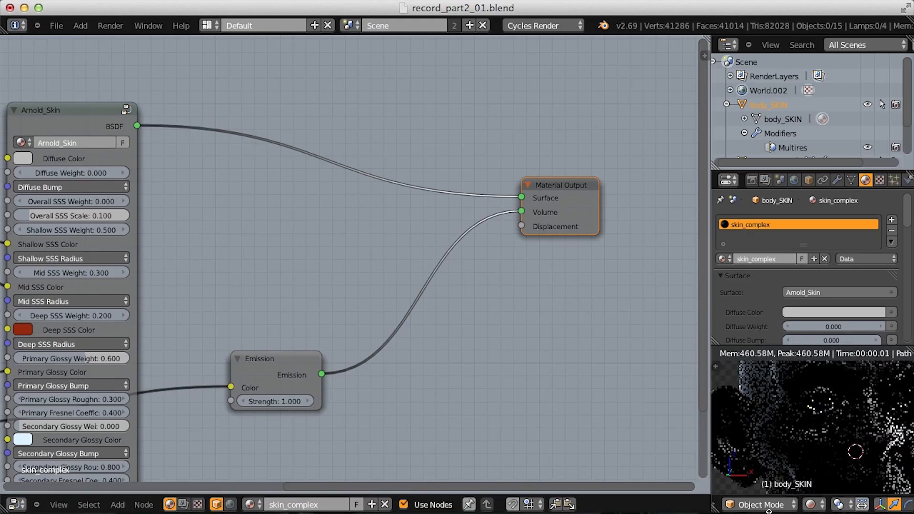
pyautogui.keyDown('shift'); pyautogui.moveTo(786, 445); pyautogui.dragTo(820, 493, button='middle'); pyautogui.keyUp('shift')
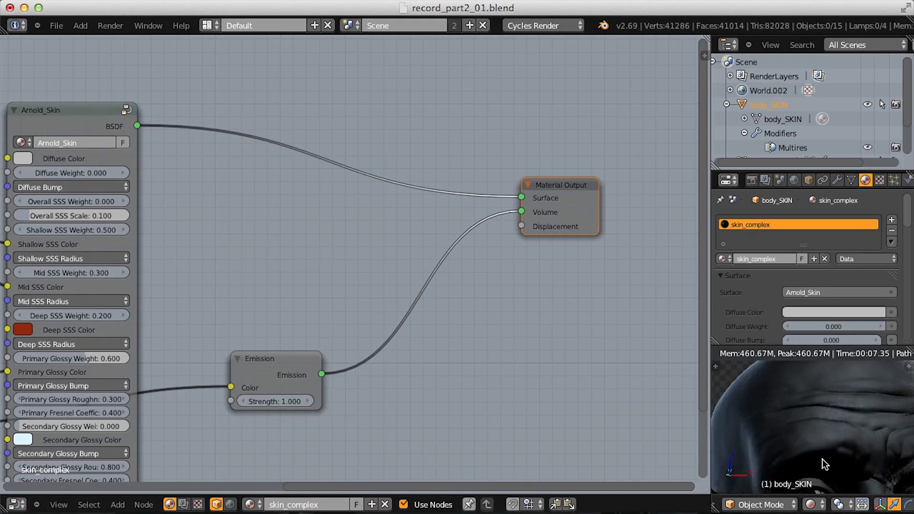
# - Darken the Mix node's Color1 by setting its HSV value to 0.1
pyautogui.moveTo(286, 364); pyautogui.dragTo(553, 163, button='middle')
pyautogui.keyDown('ctrl'); pyautogui.moveTo(30, 247); pyautogui.dragTo(205, 298, button='middle'); pyautogui.keyUp('ctrl')
pyautogui.click(261, 310)
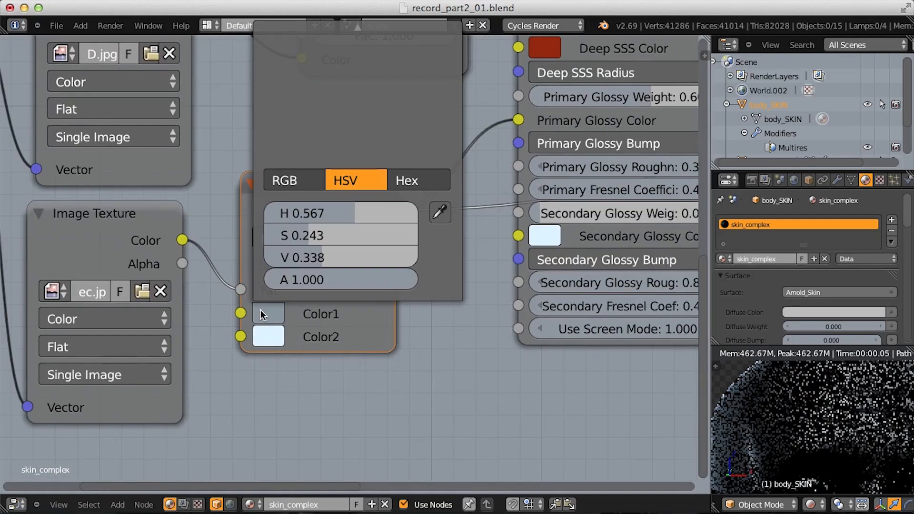
pyautogui.click(327, 257)
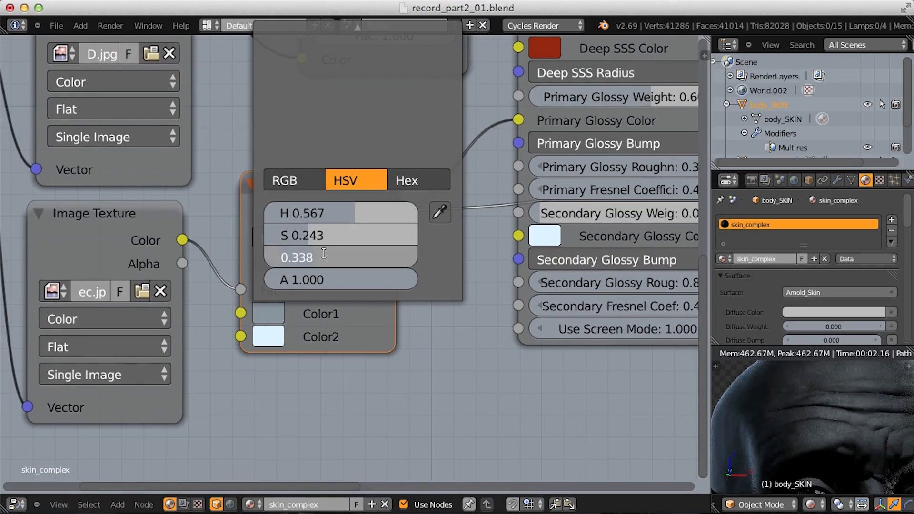
pyautogui.press('BackSpace')
pyautogui.write('0.1')
pyautogui.press('Return')
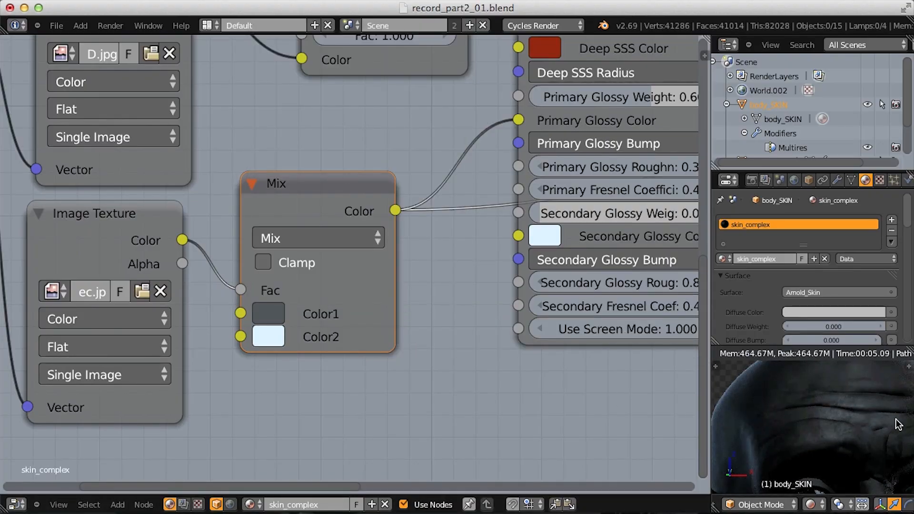
# - Inspect the Mix node's Color2 values and review Arnold_Skin's inputs together with the texture nodes feeding them
pyautogui.scroll(1, 292, 342)
pyautogui.click(280, 343)
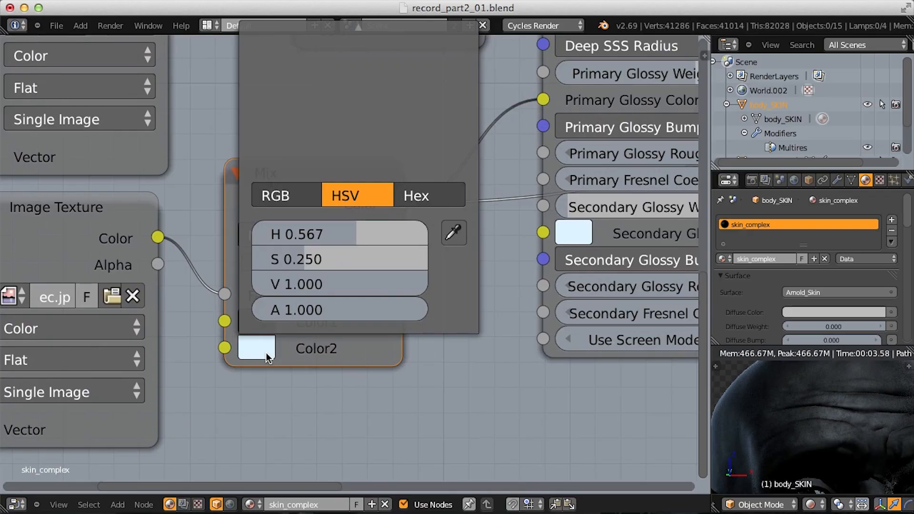
pyautogui.scroll(-5, 351, 352)
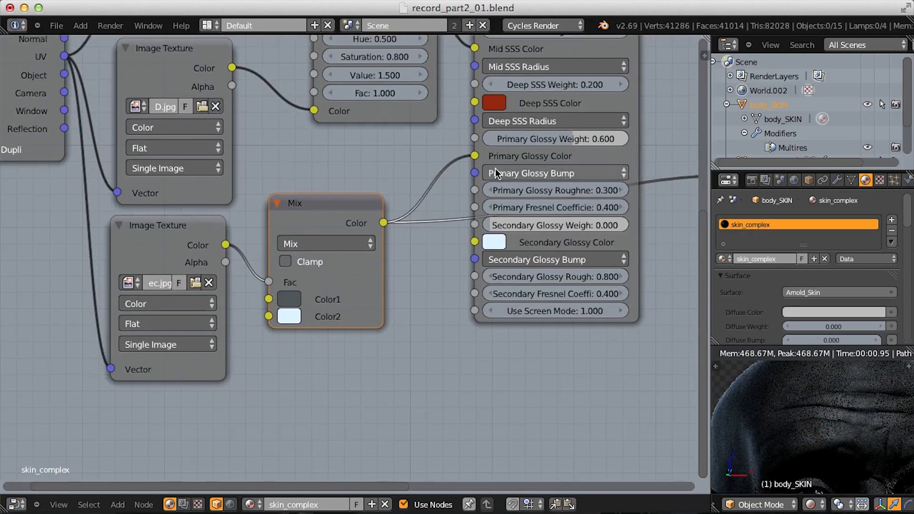
pyautogui.moveTo(492, 167); pyautogui.dragTo(452, 209, button='middle')
pyautogui.scroll(2, 455, 215)
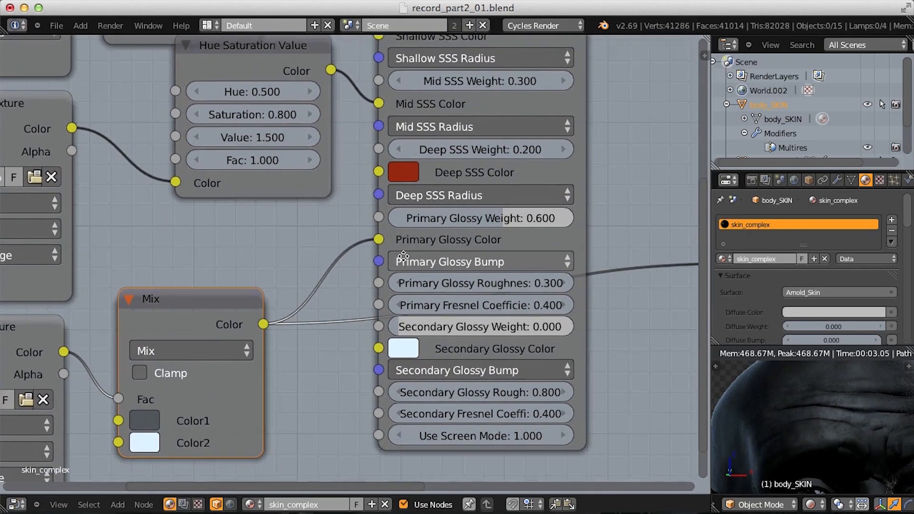
pyautogui.scroll(-1, 414, 237)
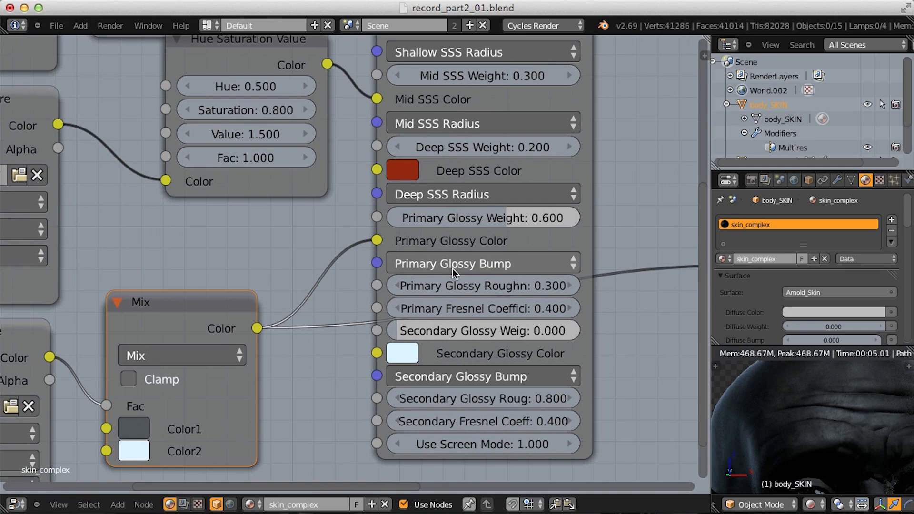
pyautogui.moveTo(434, 263); pyautogui.dragTo(530, 230, button='middle')
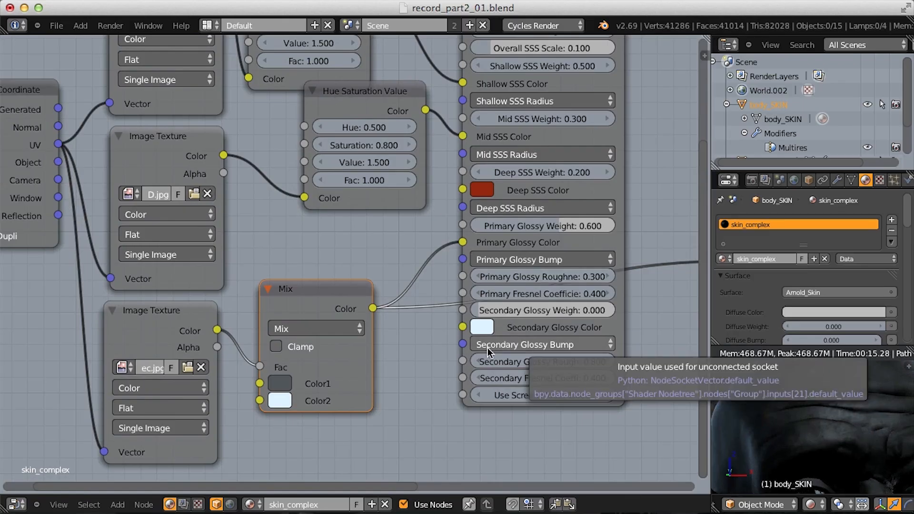
pyautogui.moveTo(520, 202); pyautogui.dragTo(519, 360, button='middle')
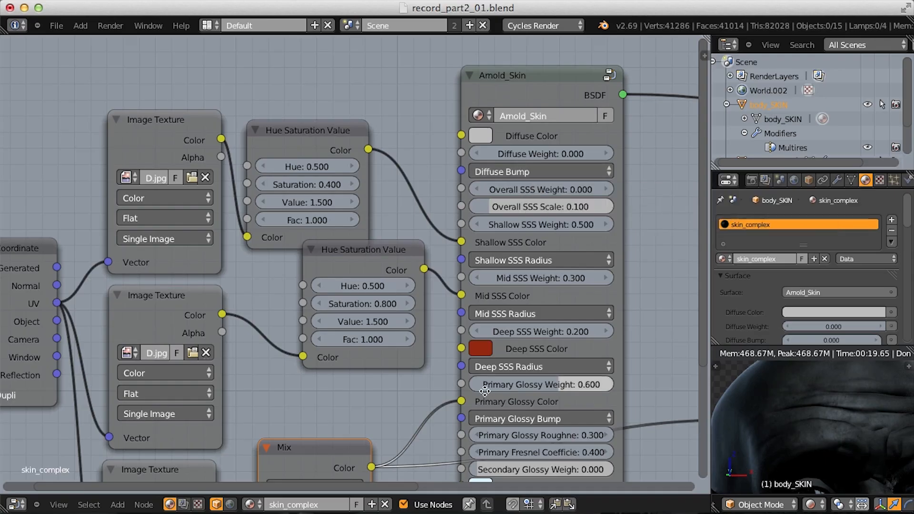
pyautogui.moveTo(458, 469); pyautogui.dragTo(513, 236, button='middle')
pyautogui.scroll(2, 438, 228)
pyautogui.moveTo(438, 227); pyautogui.dragTo(448, 221, button='middle')
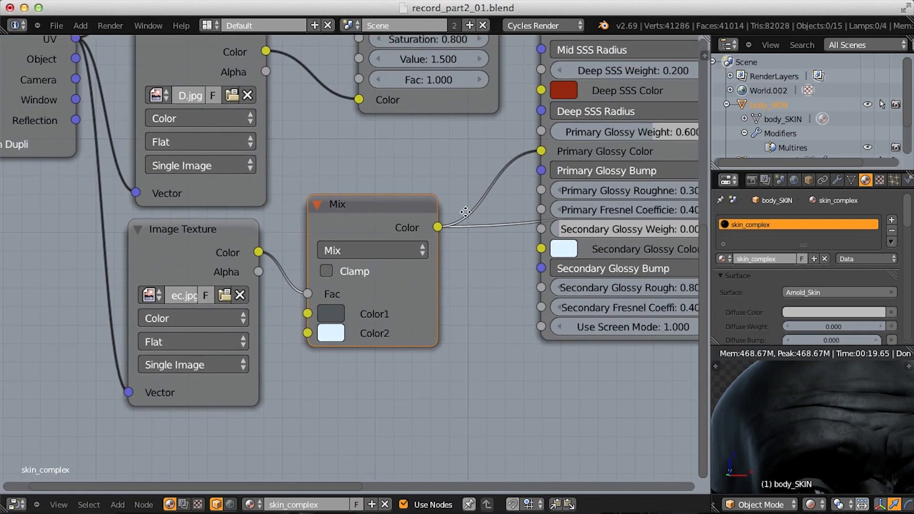
pyautogui.scroll(-3, 449, 191)
pyautogui.scroll(-1, 449, 159)
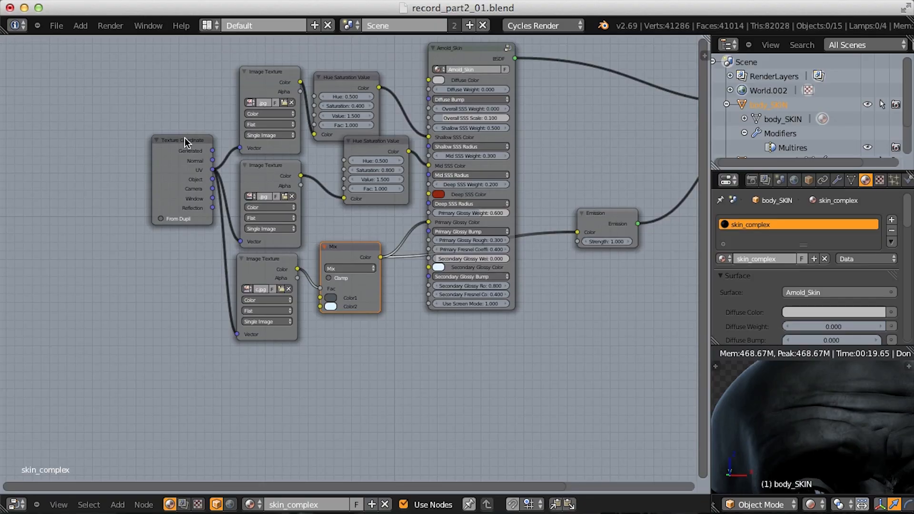
# - Move the Texture Coordinate node away from the textures, duplicate the specular Image Texture below it with its UV link, and load the bump map
pyautogui.moveTo(184, 138); pyautogui.dragTo(115, 147)
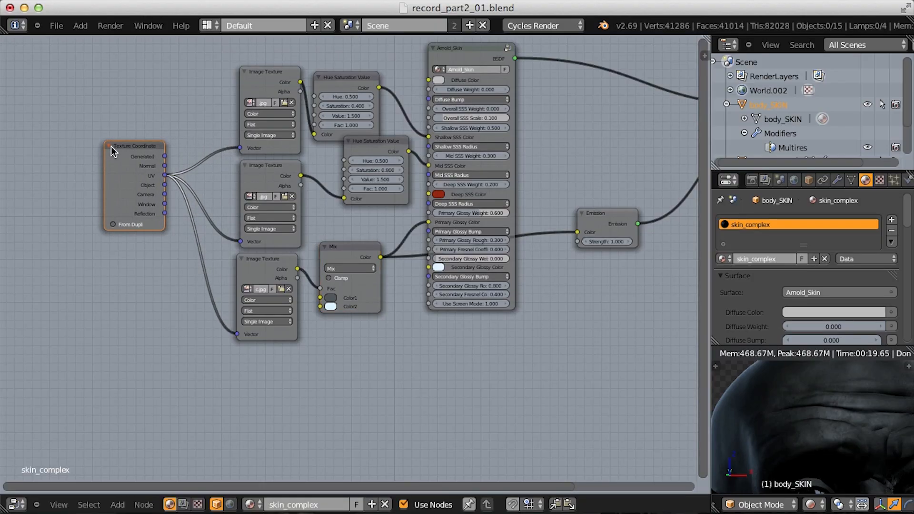
pyautogui.click(276, 255)
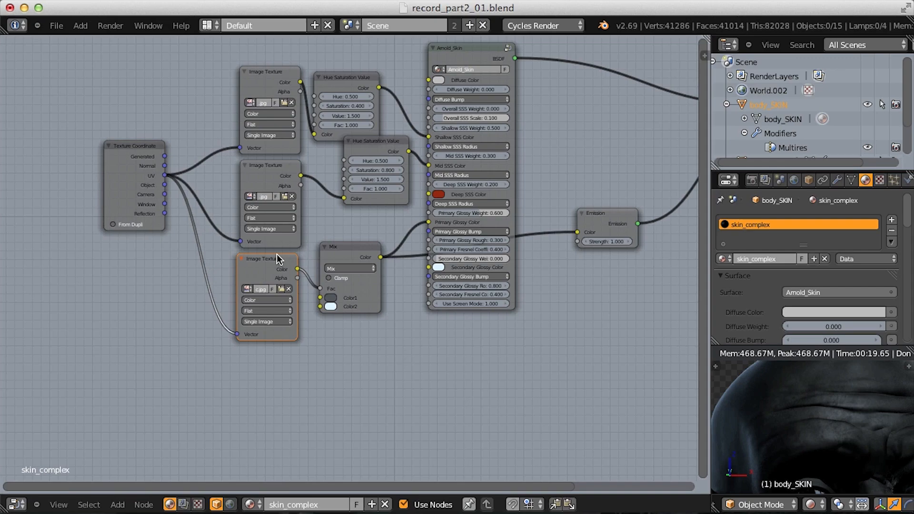
pyautogui.hotkey('shift', 'd')
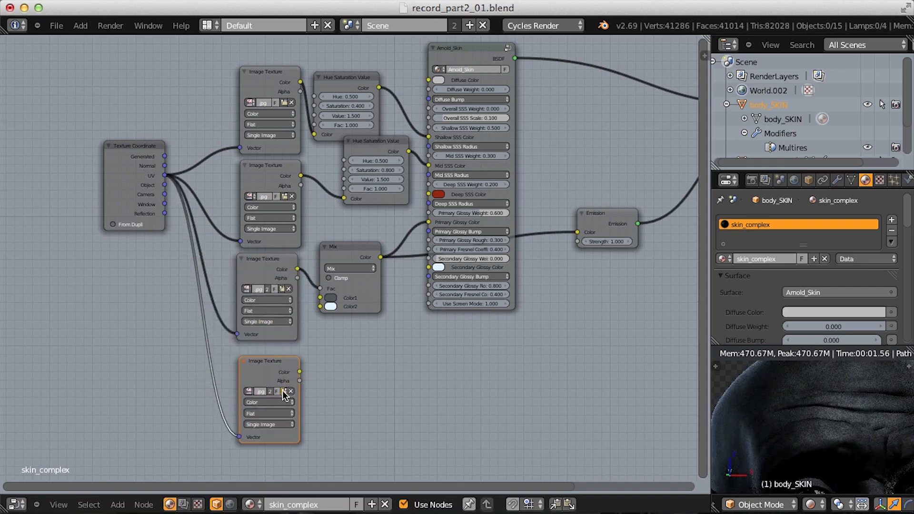
pyautogui.click(281, 391)
pyautogui.doubleClick(229, 353)
# - Connect the bump texture's Color to the Material Output's Displacement and insert a Math node set to Multiply on that link
pyautogui.moveTo(375, 305); pyautogui.dragTo(207, 344, button='middle')
pyautogui.moveTo(132, 411); pyautogui.dragTo(604, 166)
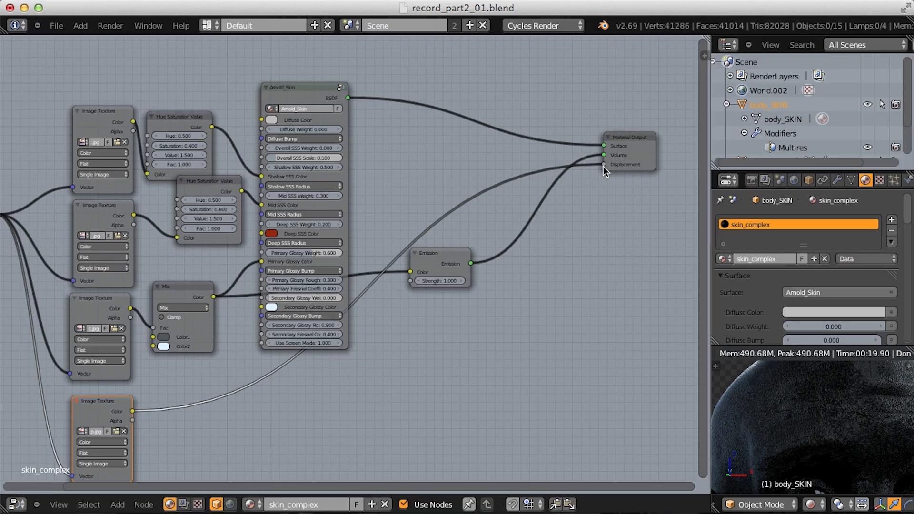
pyautogui.moveTo(214, 320); pyautogui.dragTo(312, 258, button='middle')
pyautogui.hotkey('shift', 'a')
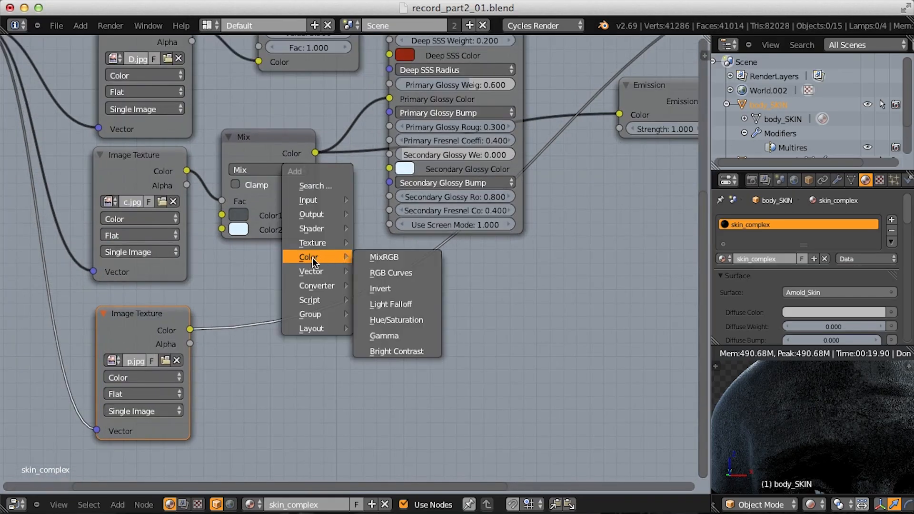
pyautogui.moveTo(313, 286)
pyautogui.click(359, 286)
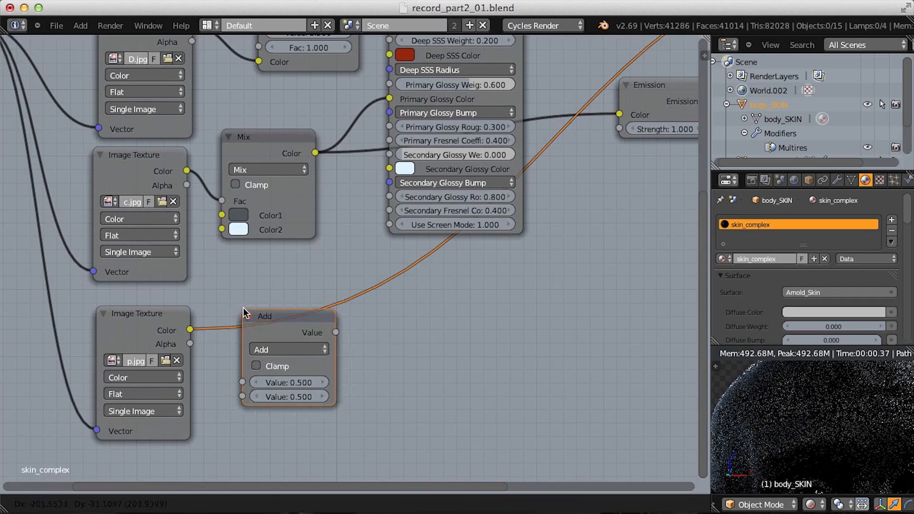
pyautogui.click(253, 307)
pyautogui.click(261, 327)
pyautogui.click(267, 287)
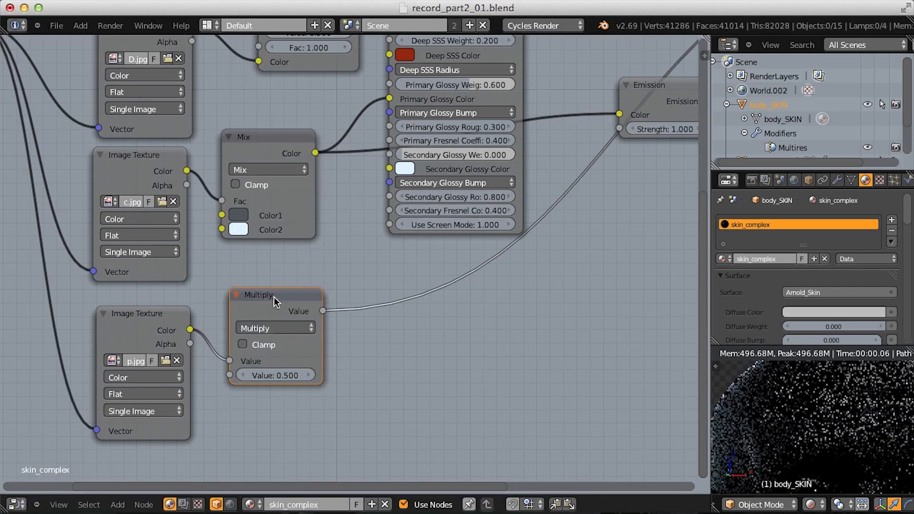
# - Try displacement strengths of 0.1 and 0.2 as the Multiply node's second value
pyautogui.click(275, 375)
pyautogui.write('0.1')
pyautogui.press('Return')
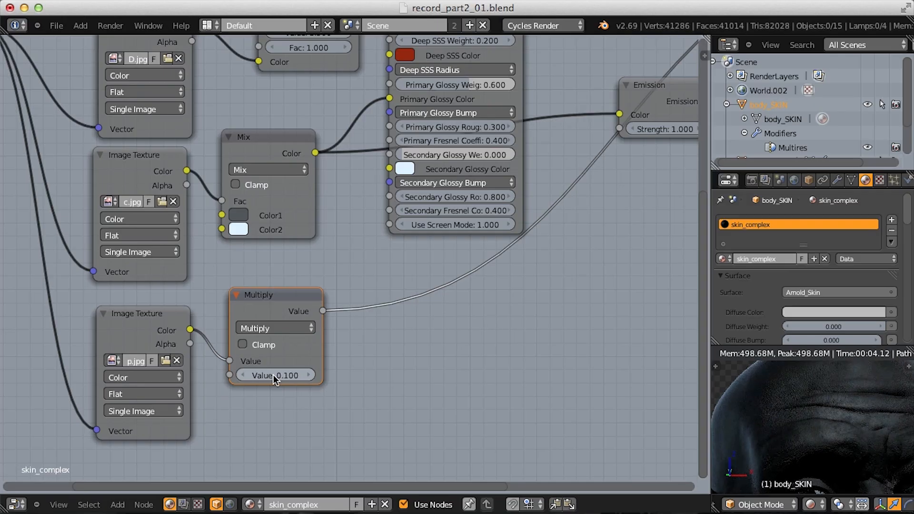
pyautogui.click(273, 375)
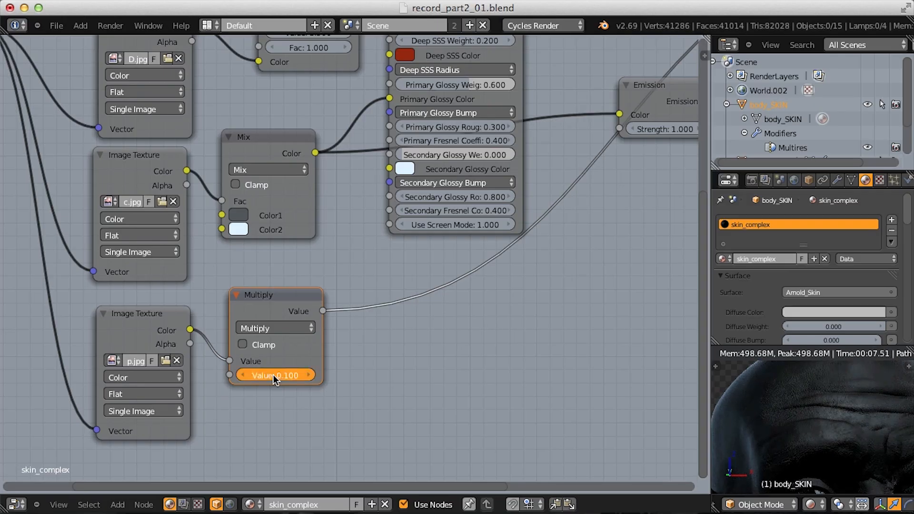
pyautogui.write('0.2')
pyautogui.press('Return')
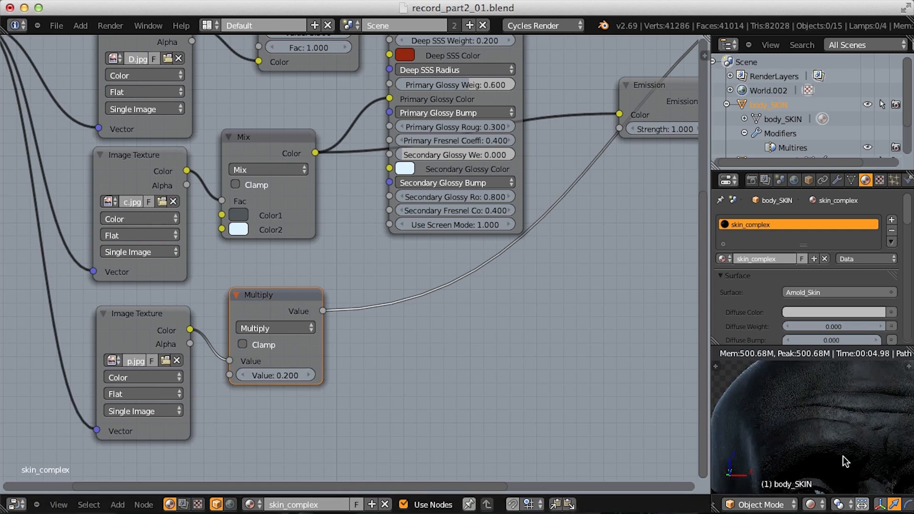
# - Raise the displacement strength by setting the Multiply node's second value to 0.4, checking the face in the rendered preview
pyautogui.keyDown('shift'); pyautogui.moveTo(843, 456); pyautogui.dragTo(812, 392, button='middle'); pyautogui.keyUp('shift')
pyautogui.scroll(2, 842, 430)
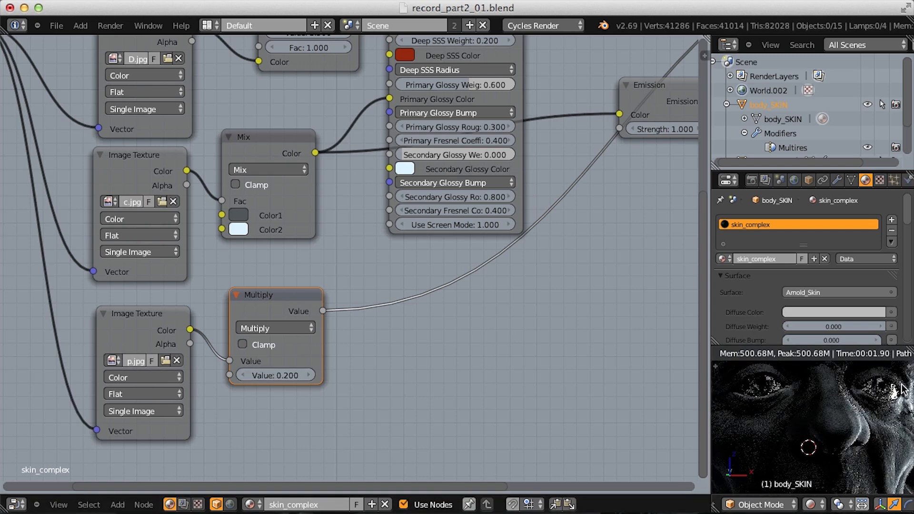
pyautogui.click(286, 374)
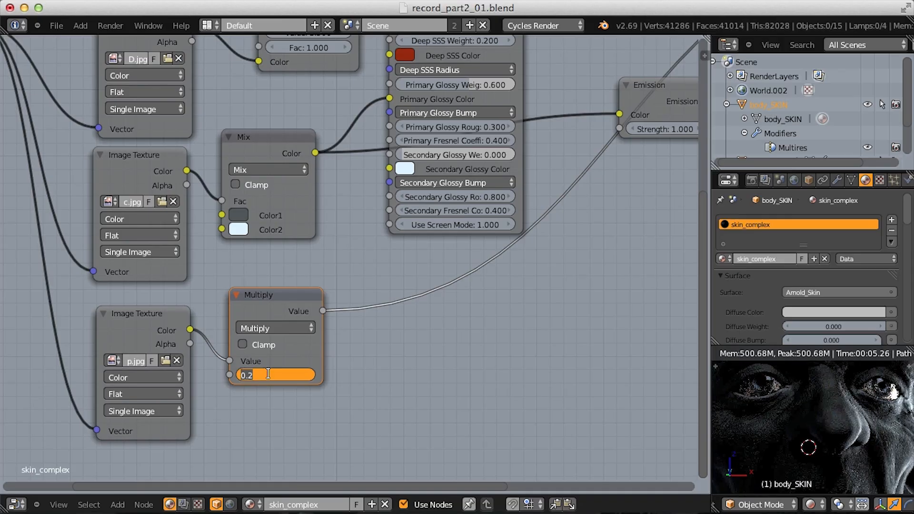
pyautogui.write('.4')
pyautogui.press('Return')
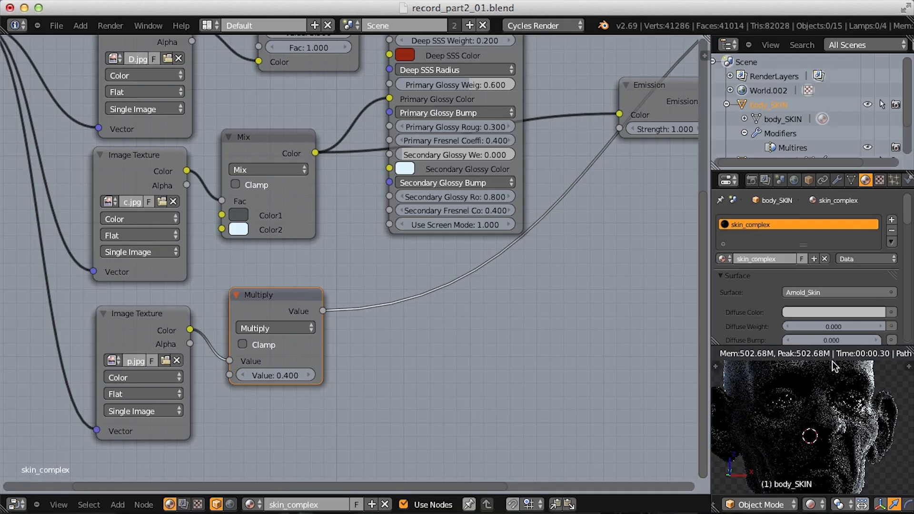
pyautogui.keyDown('shift'); pyautogui.moveTo(832, 368); pyautogui.dragTo(835, 418, button='middle'); pyautogui.keyUp('shift')
# - Set Arnold_Skin's Primary Glossy Roughness to 0.2
pyautogui.moveTo(477, 166)
pyautogui.mouseDown(button='middle')
pyautogui.moveTo(479, 265)
pyautogui.moveTo(477, 156)
pyautogui.mouseUp(button='middle')
pyautogui.moveTo(478, 156); pyautogui.dragTo(393, 210, button='middle')
pyautogui.scroll(3, 385, 246)
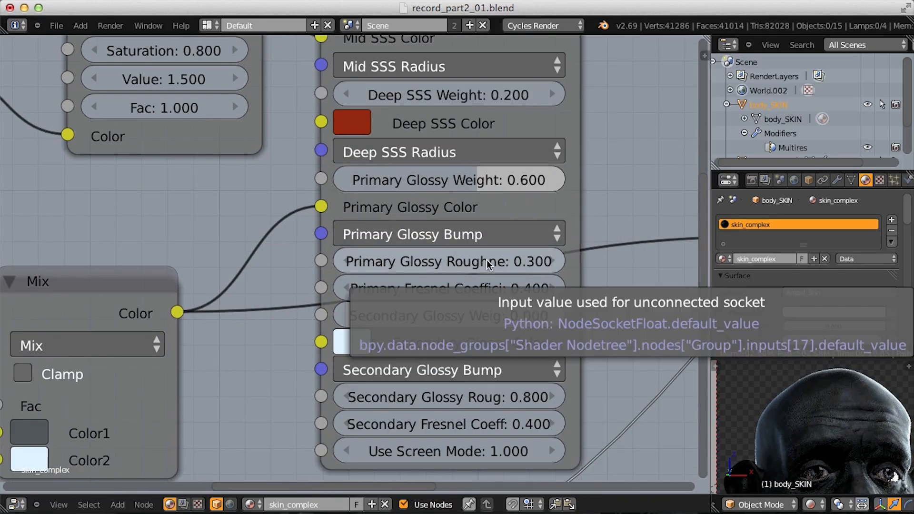
pyautogui.moveTo(487, 258); pyautogui.dragTo(449, 235, button='middle')
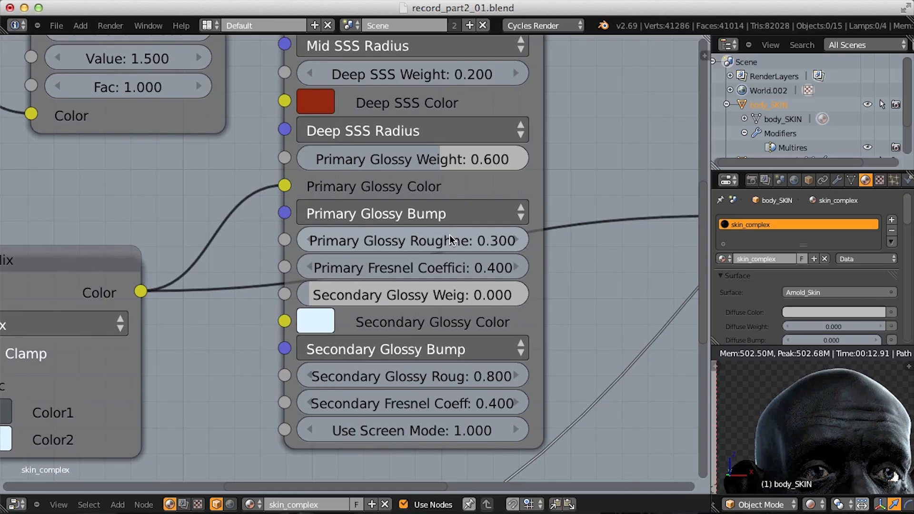
pyautogui.click(432, 241)
pyautogui.write('.2')
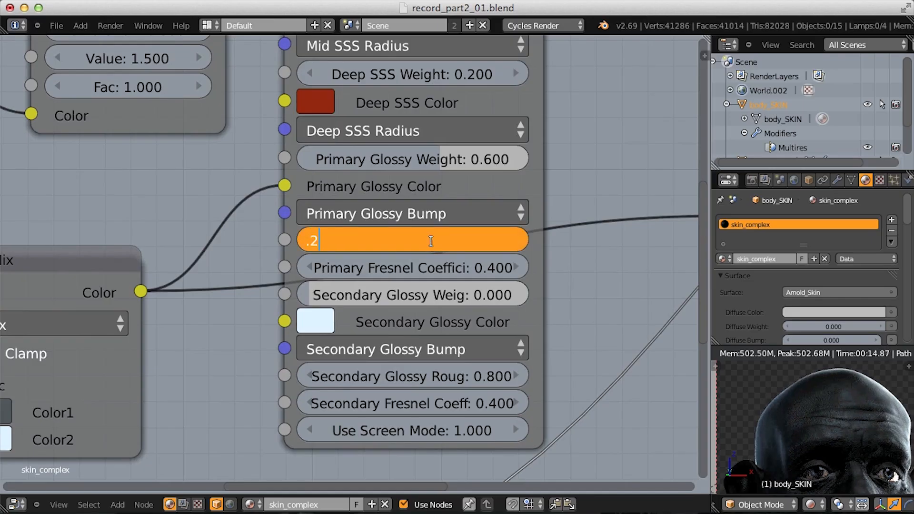
pyautogui.press('Return')
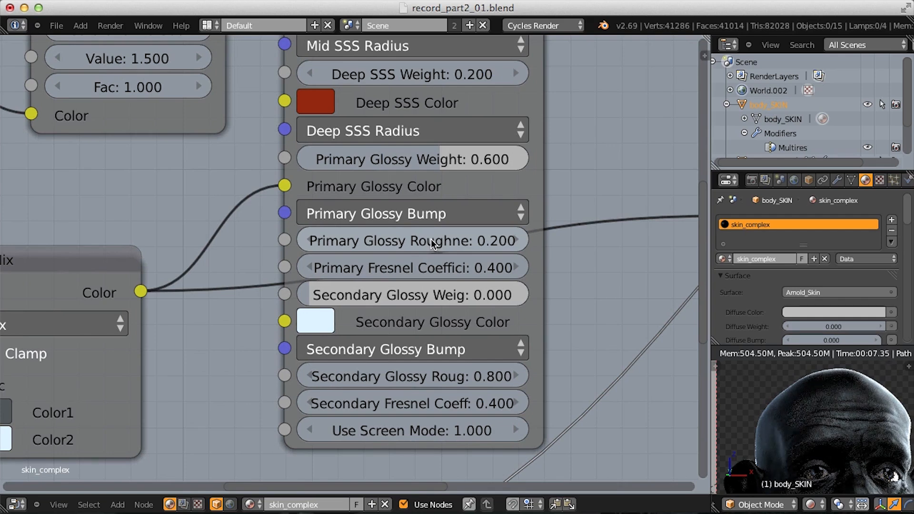
# - Try a Primary Fresnel Coefficient of 0.1 on Arnold_Skin
pyautogui.moveTo(430, 239); pyautogui.dragTo(410, 208, button='middle')
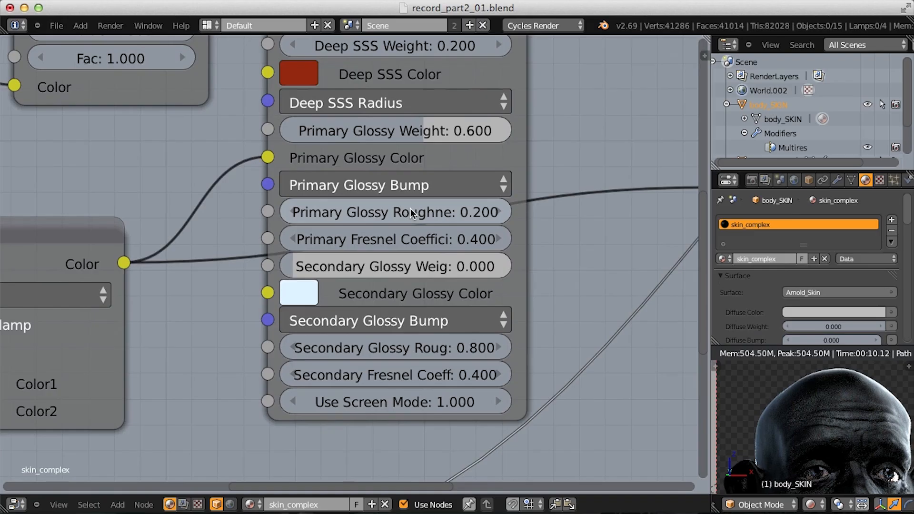
pyautogui.scroll(1, 412, 209)
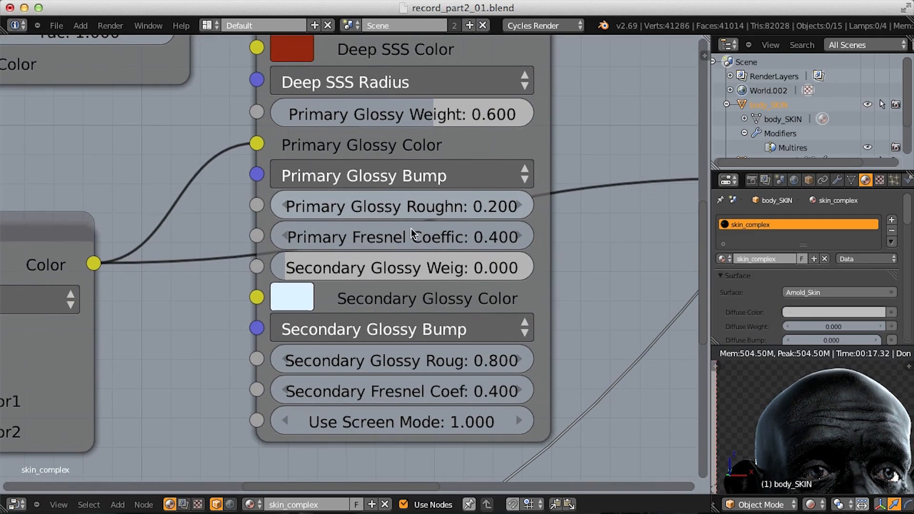
pyautogui.click(425, 239)
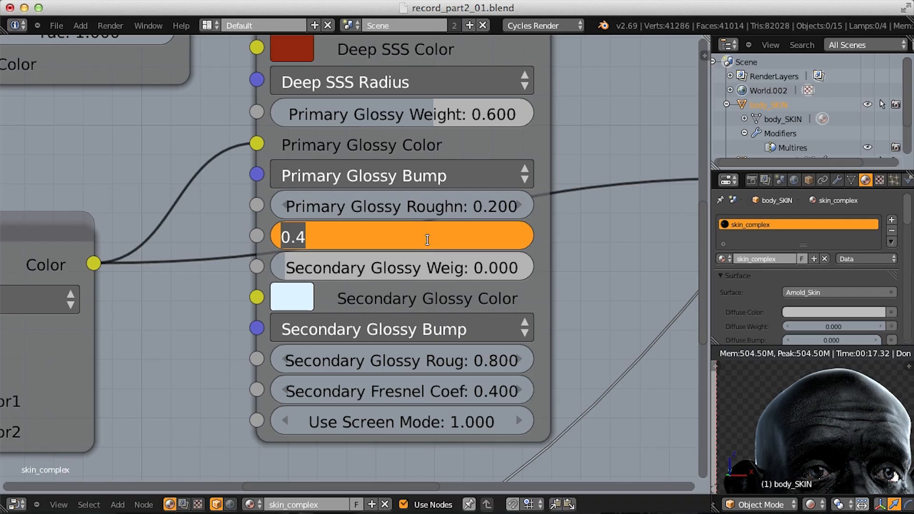
pyautogui.write('.1')
pyautogui.press('Return')
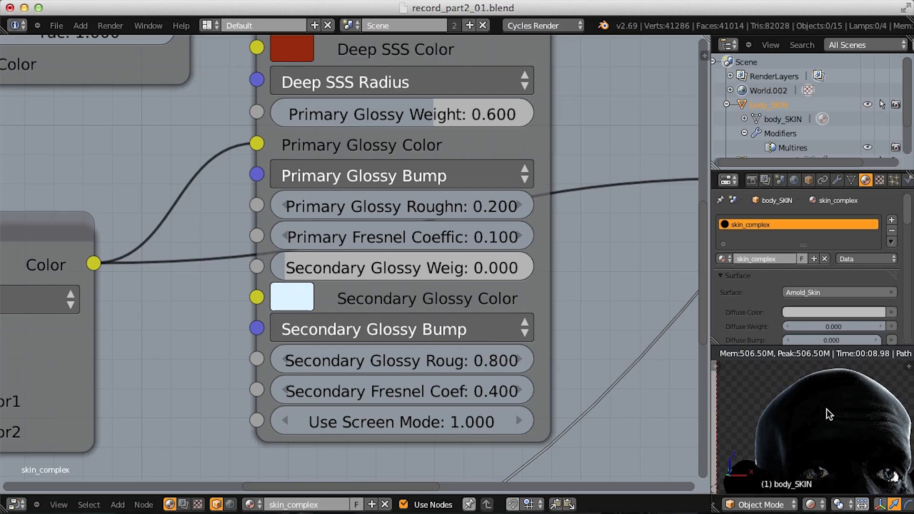
# - Set Arnold_Skin's Primary Fresnel Coefficient to 0.9
pyautogui.click(404, 238)
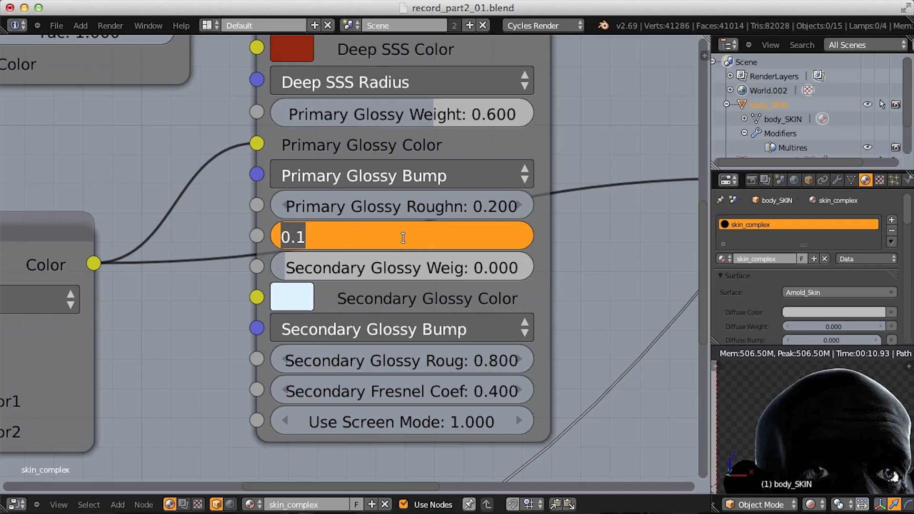
pyautogui.press('BackSpace')
pyautogui.write('0.9')
pyautogui.press('Return')
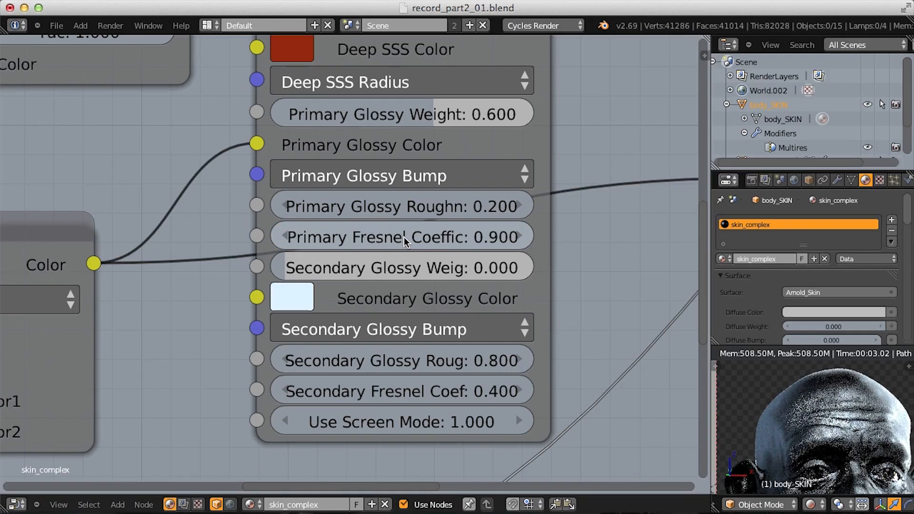
# - Set Arnold_Skin's Primary Fresnel Coefficient to 0.5
pyautogui.click(404, 236)
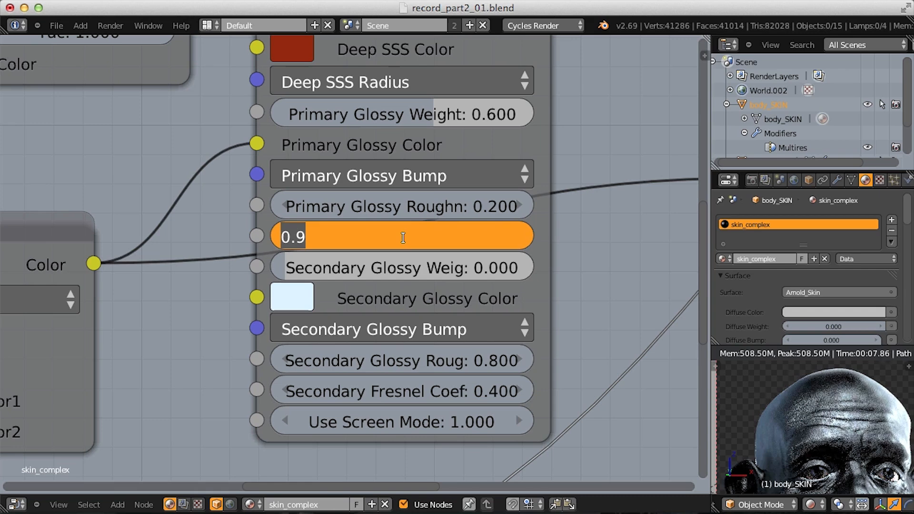
pyautogui.write('.5')
pyautogui.press('Return')
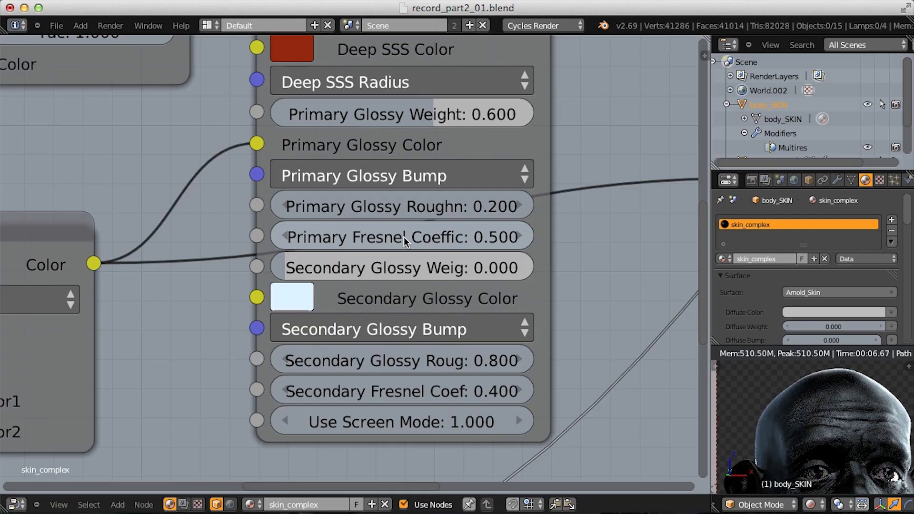
# - Temporarily turn off Arnold_Skin's primary gloss by setting Primary Glossy Weight to 0
pyautogui.scroll(-2, 410, 270)
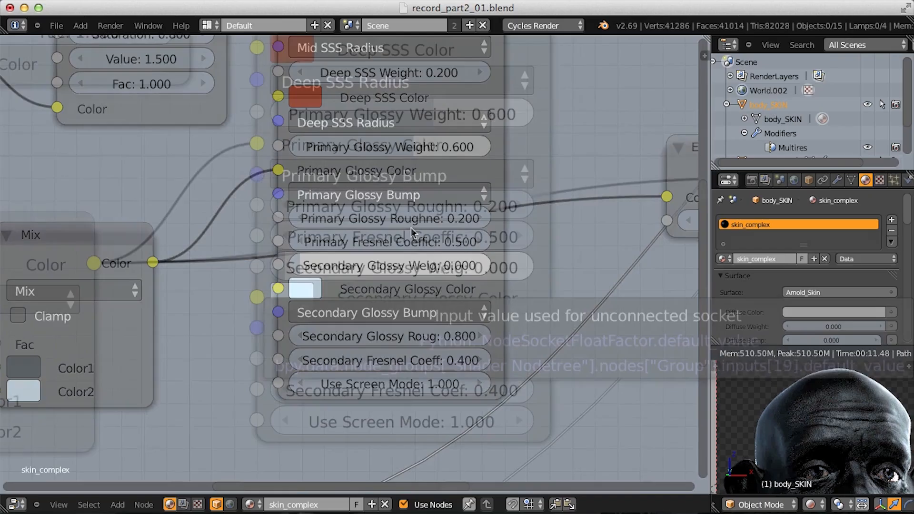
pyautogui.keyDown('ctrl'); pyautogui.moveTo(412, 265); pyautogui.dragTo(376, 258, button='middle'); pyautogui.keyUp('ctrl')
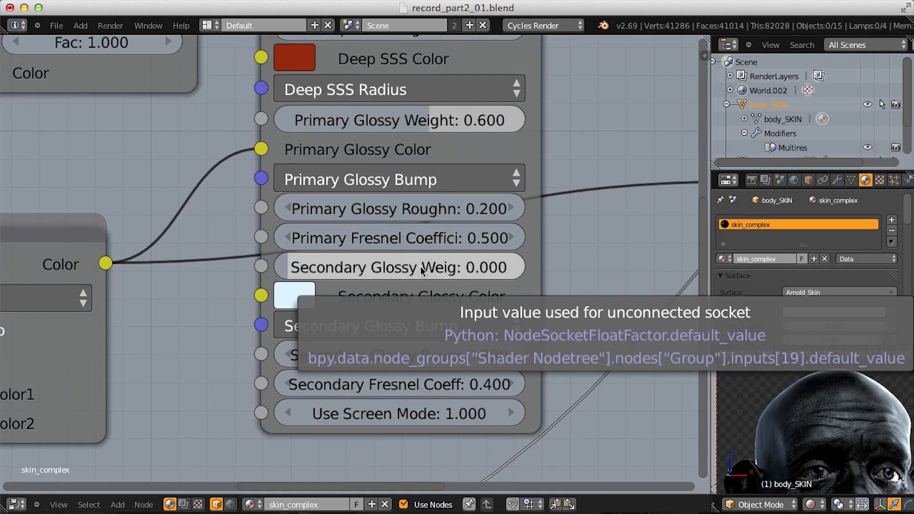
pyautogui.keyDown('ctrl'); pyautogui.moveTo(421, 269); pyautogui.dragTo(407, 207, button='middle'); pyautogui.keyUp('ctrl')
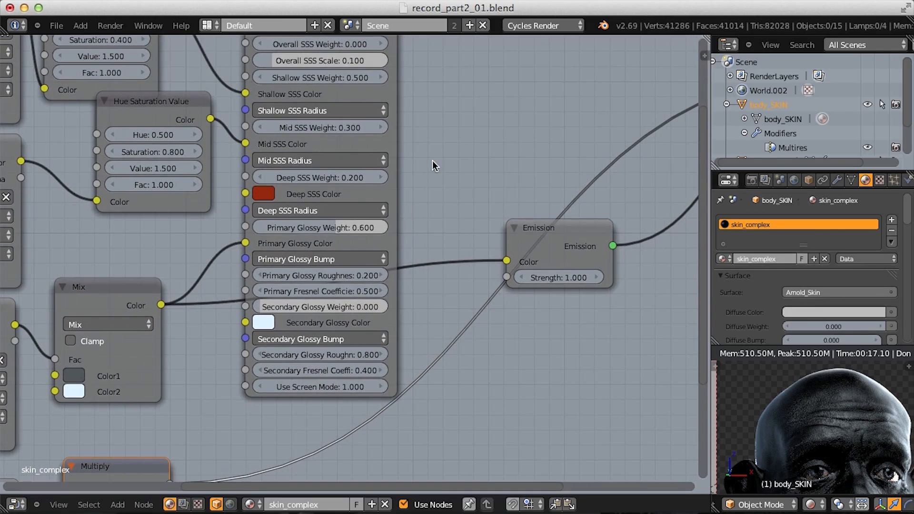
pyautogui.keyDown('ctrl'); pyautogui.moveTo(432, 161); pyautogui.dragTo(430, 207, button='middle'); pyautogui.keyUp('ctrl')
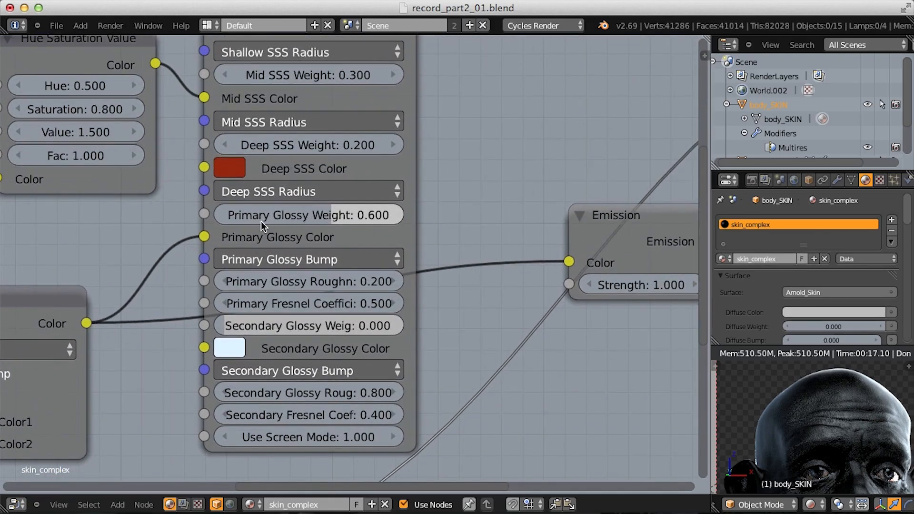
pyautogui.moveTo(340, 215); pyautogui.dragTo(367, 204, button='middle')
pyautogui.click(366, 204)
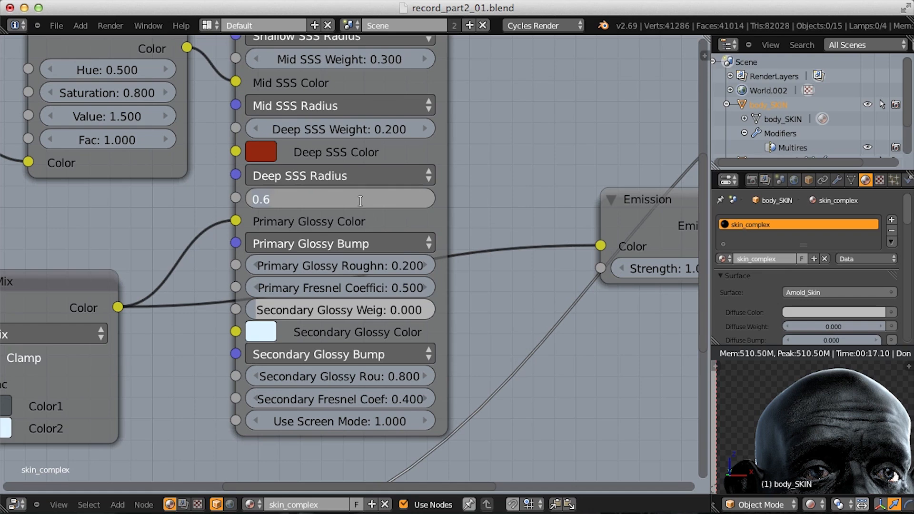
pyautogui.press('BackSpace')
pyautogui.press('Return')
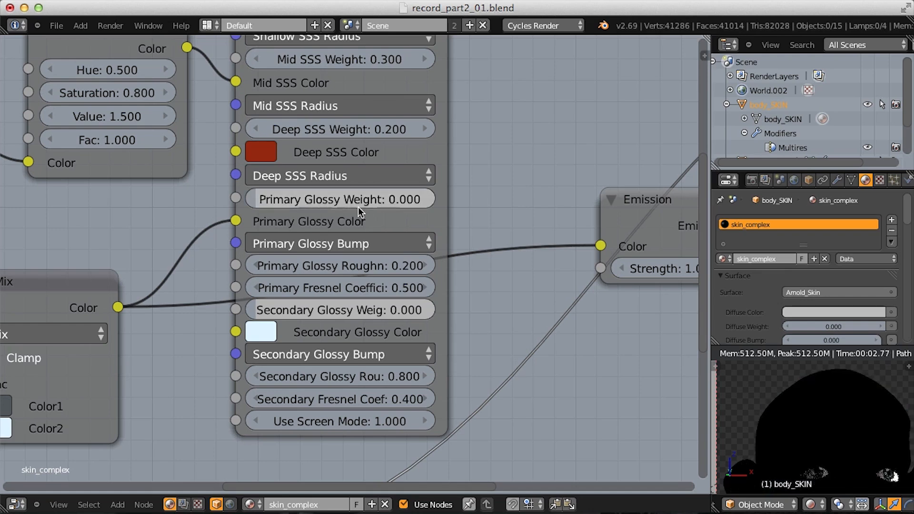
# - Try a Secondary Glossy Weight of 0.5 on Arnold_Skin and bring the face into view in the rendered preview
pyautogui.moveTo(348, 255); pyautogui.dragTo(373, 212, button='middle')
pyautogui.click(361, 269)
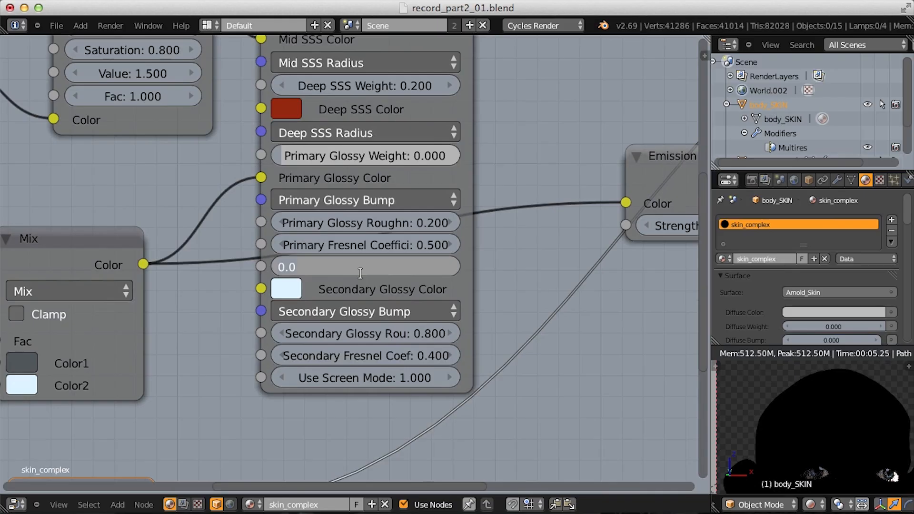
pyautogui.write('.5')
pyautogui.press('Return')
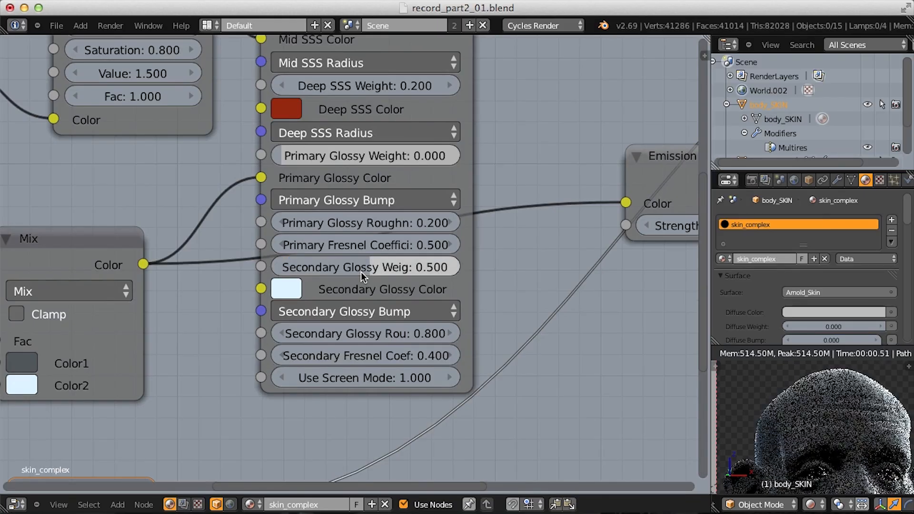
pyautogui.keyDown('shift'); pyautogui.moveTo(855, 449); pyautogui.dragTo(834, 405, button='middle'); pyautogui.keyUp('shift')
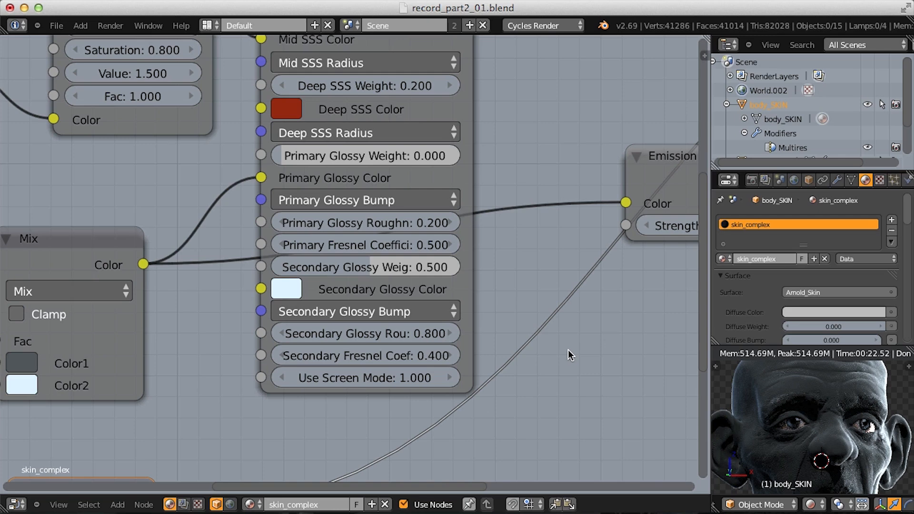
# - Set Arnold_Skin's Secondary Fresnel Coefficient to 0.2
pyautogui.keyDown('ctrl'); pyautogui.moveTo(467, 316); pyautogui.dragTo(447, 348, button='middle'); pyautogui.keyUp('ctrl')
pyautogui.click(396, 375)
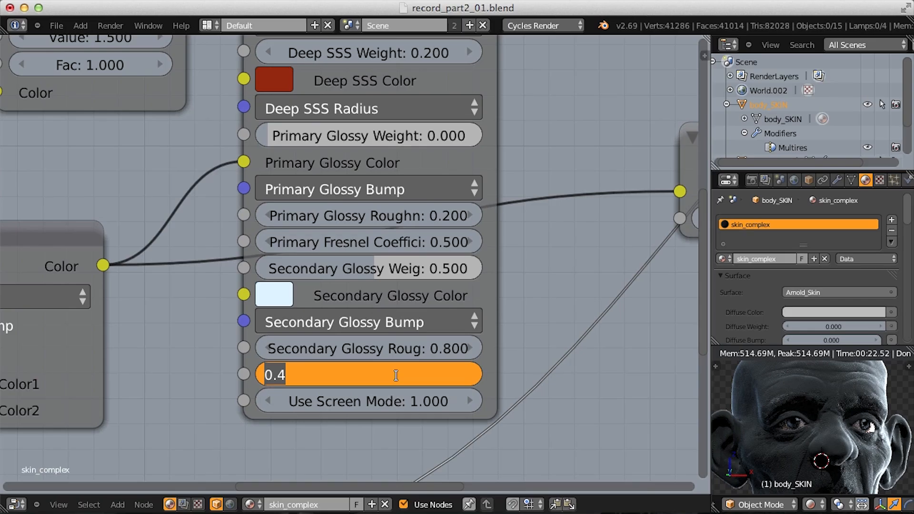
pyautogui.write('.2')
pyautogui.press('Return')
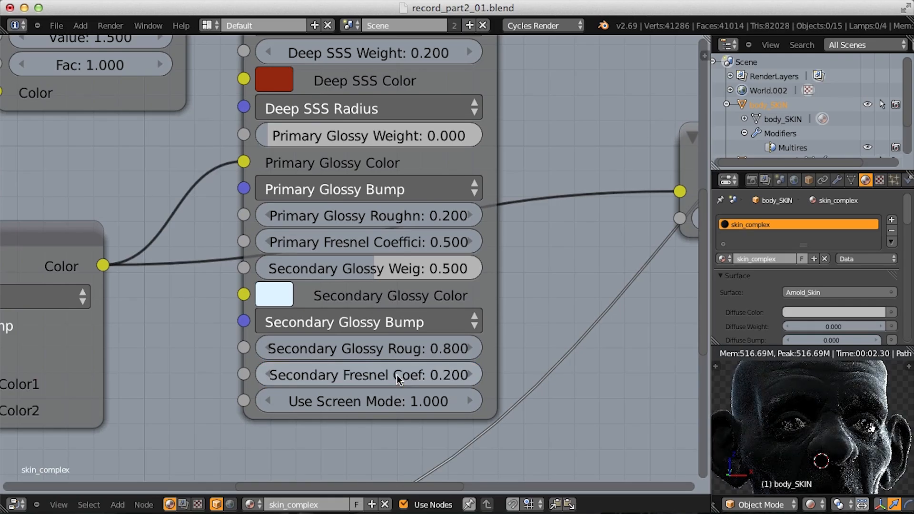
# - Restore Arnold_Skin's primary gloss by setting Primary Glossy Weight to 0.6
pyautogui.scroll(-5, 343, 328)
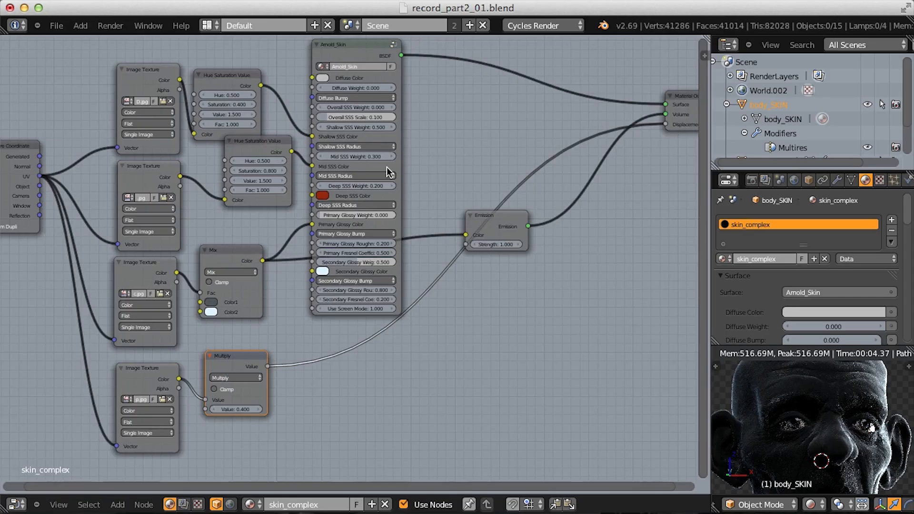
pyautogui.scroll(2, 376, 201)
pyautogui.moveTo(376, 201); pyautogui.dragTo(458, 212, button='middle')
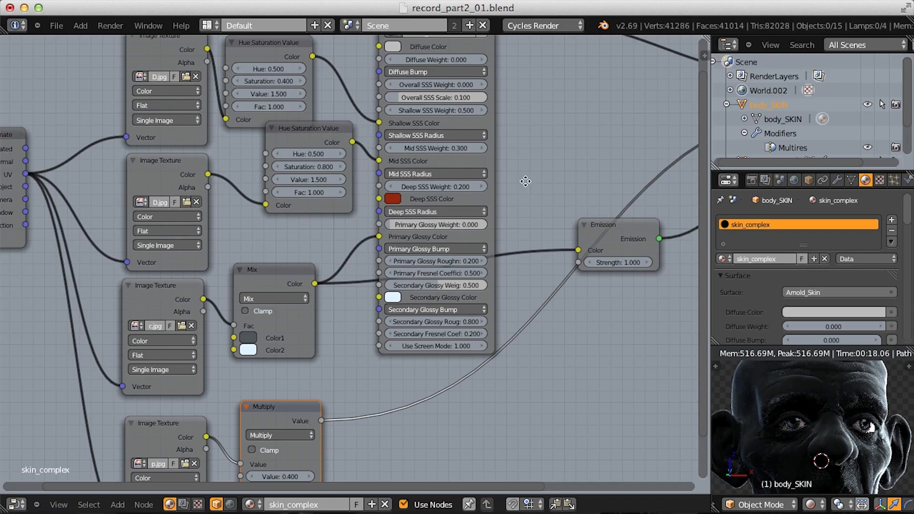
pyautogui.scroll(3, 473, 272)
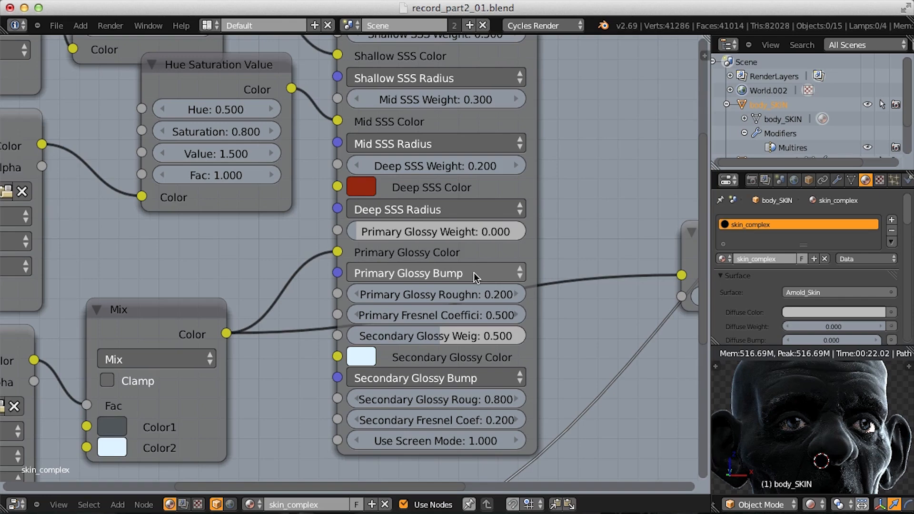
pyautogui.moveTo(473, 272); pyautogui.dragTo(413, 295, button='middle')
pyautogui.click(391, 253)
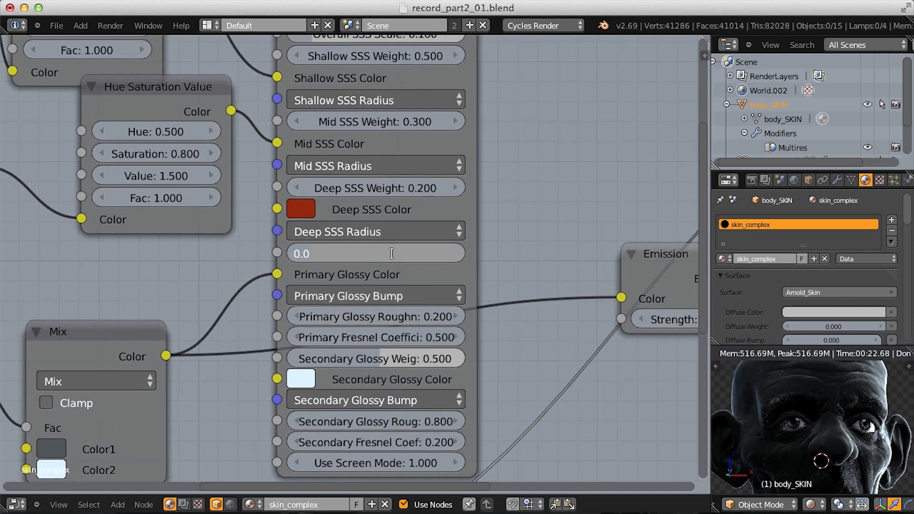
pyautogui.write('0.06')
pyautogui.press('Return')
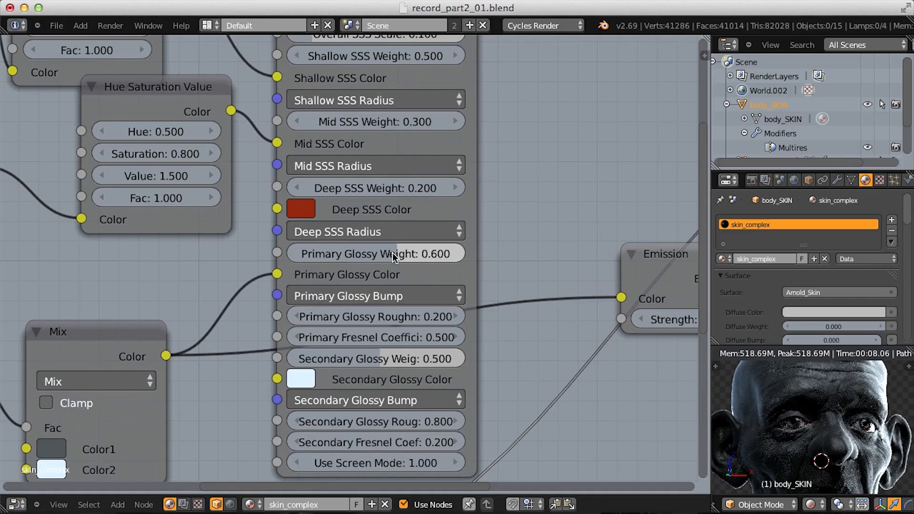
# - Set Arnold_Skin's Secondary Glossy Weight to 0.3
pyautogui.click(390, 360)
pyautogui.press('BackSpace')
pyautogui.press('BackSpace')
pyautogui.press('BackSpace')
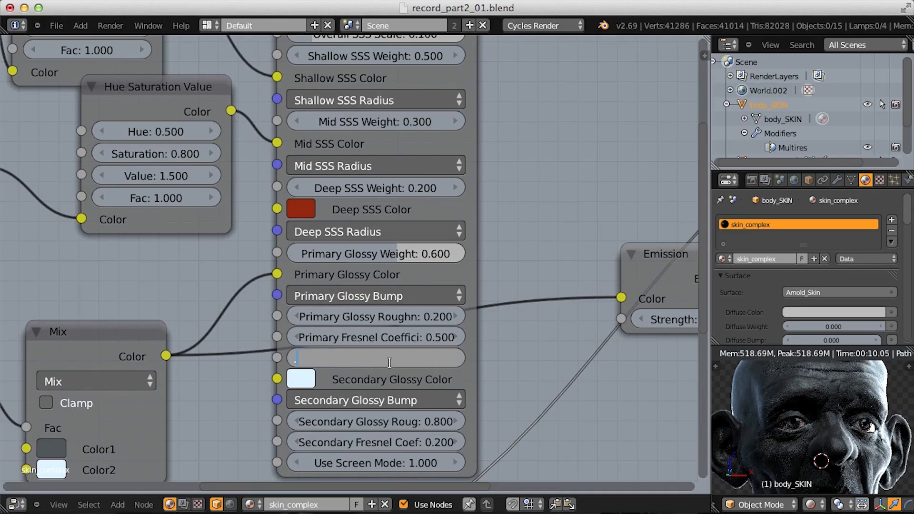
pyautogui.write('0.3')
pyautogui.press('Return')
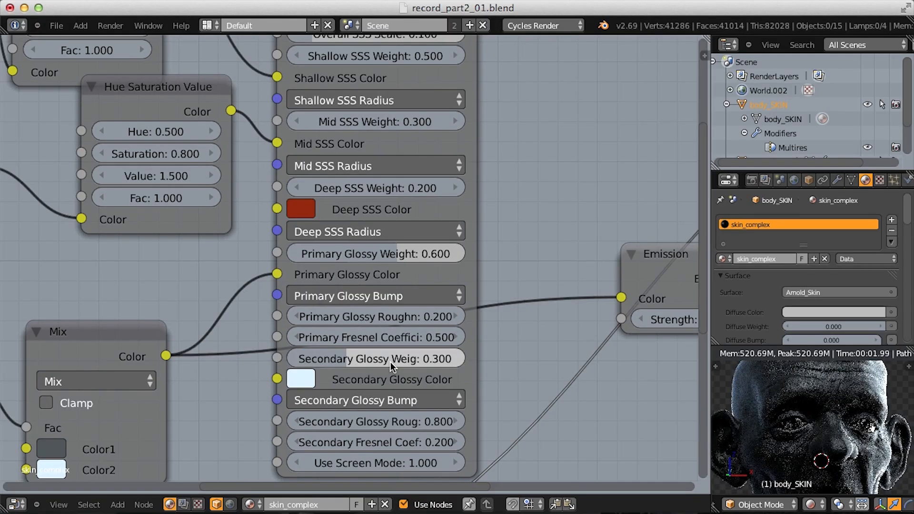
# - Turn Arnold_Skin's subsurface scattering back on by setting Overall SSS Weight to 1
pyautogui.keyDown('ctrl'); pyautogui.moveTo(343, 257); pyautogui.dragTo(352, 281, button='middle'); pyautogui.keyUp('ctrl')
pyautogui.keyDown('ctrl'); pyautogui.moveTo(366, 163); pyautogui.dragTo(382, 241, button='middle'); pyautogui.keyUp('ctrl')
pyautogui.moveTo(379, 192); pyautogui.dragTo(349, 225, button='middle')
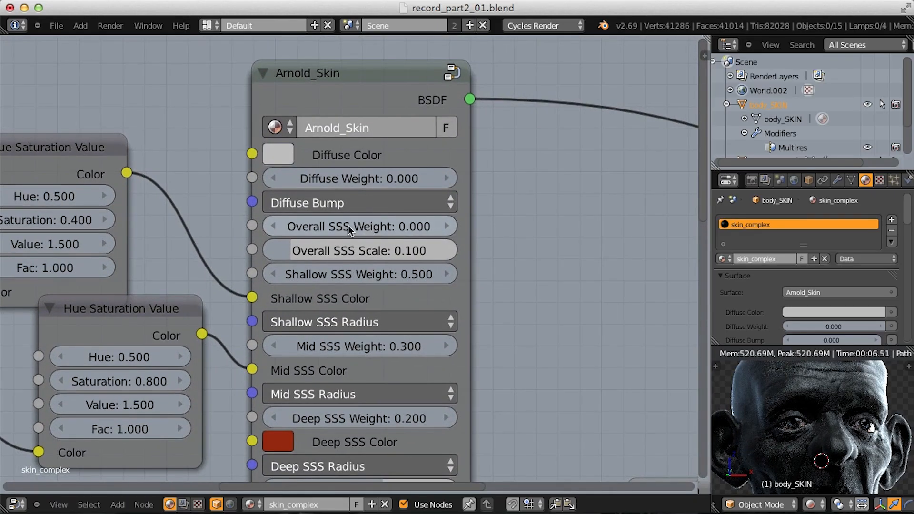
pyautogui.click(350, 227)
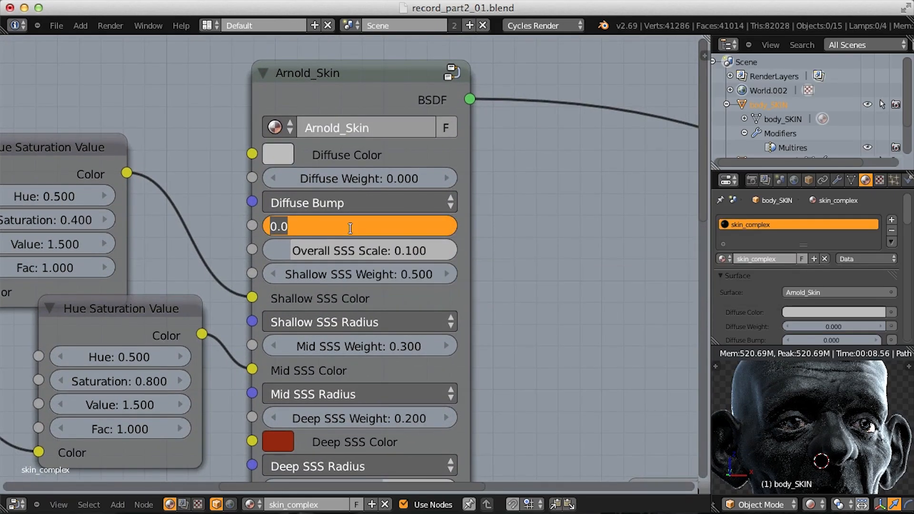
pyautogui.write('1')
pyautogui.press('Return')
pyautogui.scroll(-2, 520, 295)
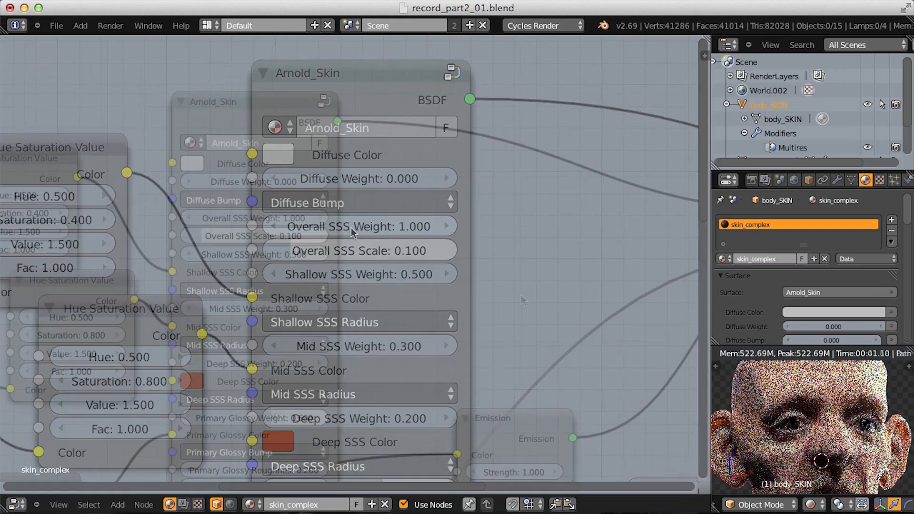
pyautogui.scroll(-4, 521, 297)
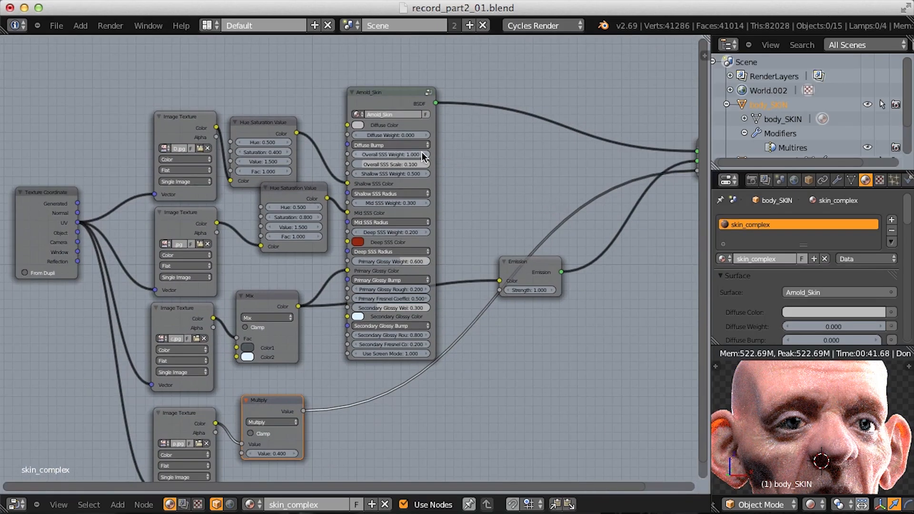
pyautogui.moveTo(422, 152); pyautogui.dragTo(421, 170, button='middle')
pyautogui.scroll(1, 430, 199)
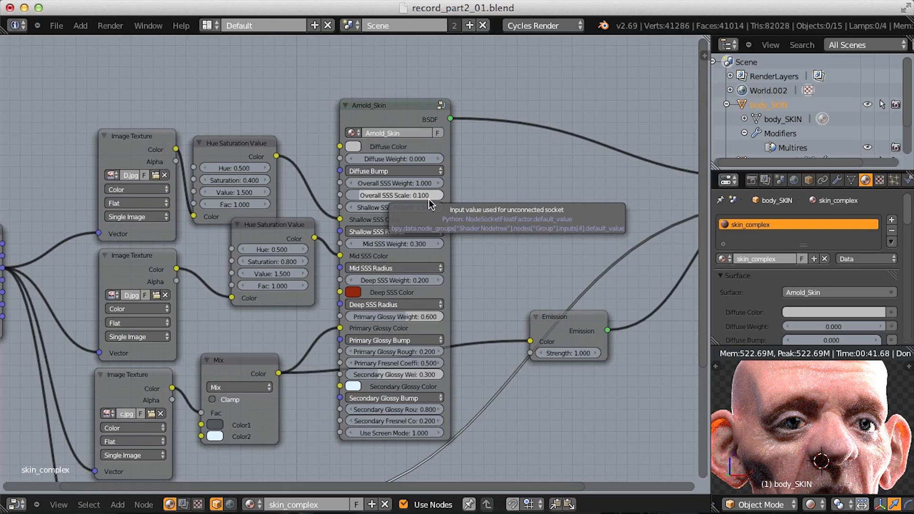
# - Review the sampling settings in the render properties and render the head as a still image
pyautogui.click(751, 180)
pyautogui.scroll(-5, 907, 210)
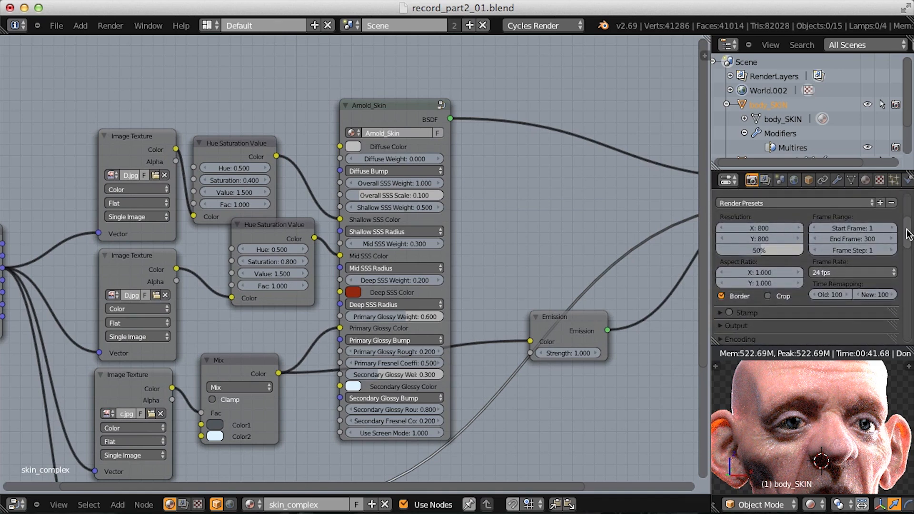
pyautogui.scroll(-5, 908, 251)
pyautogui.scroll(-3, 908, 251)
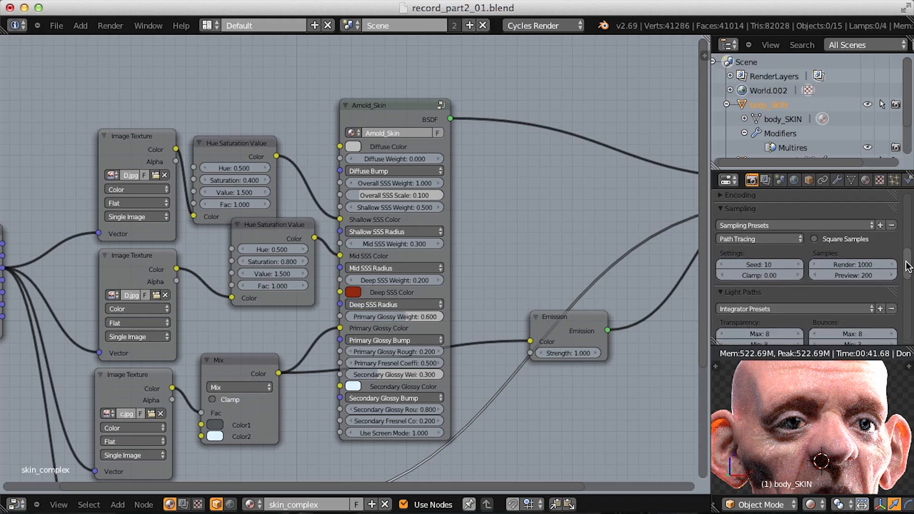
pyautogui.scroll(3, 907, 267)
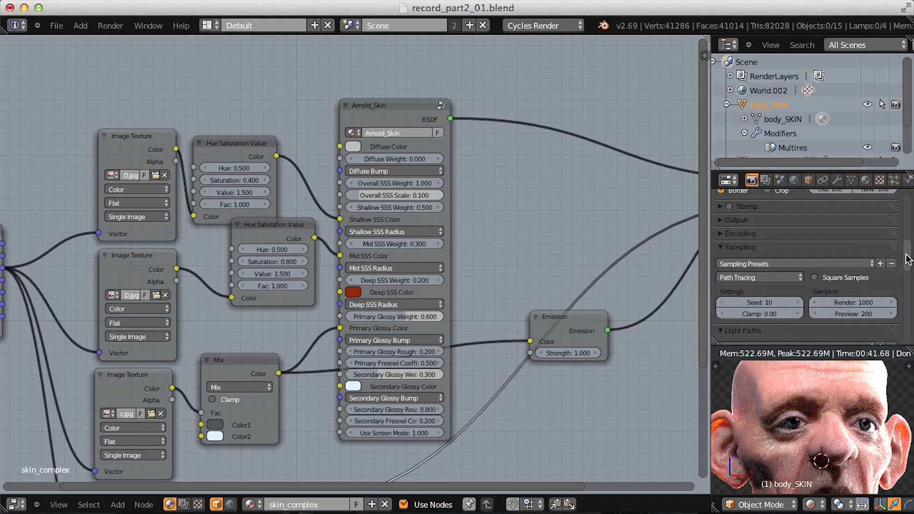
pyautogui.click(112, 26)
pyautogui.click(118, 37)
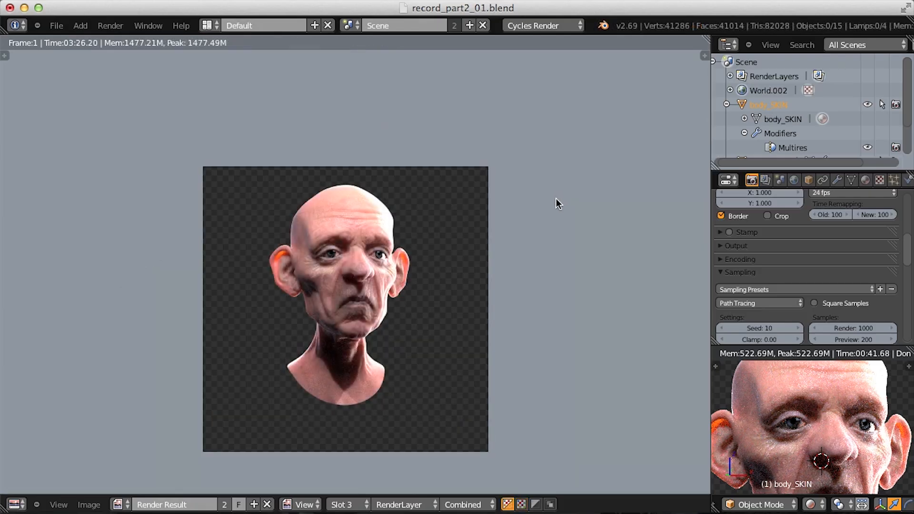
# - Examine the finished render close up, checking the skin detail, gloss and scattering on the face and ears, and the whole head
pyautogui.scroll(4, 556, 204)
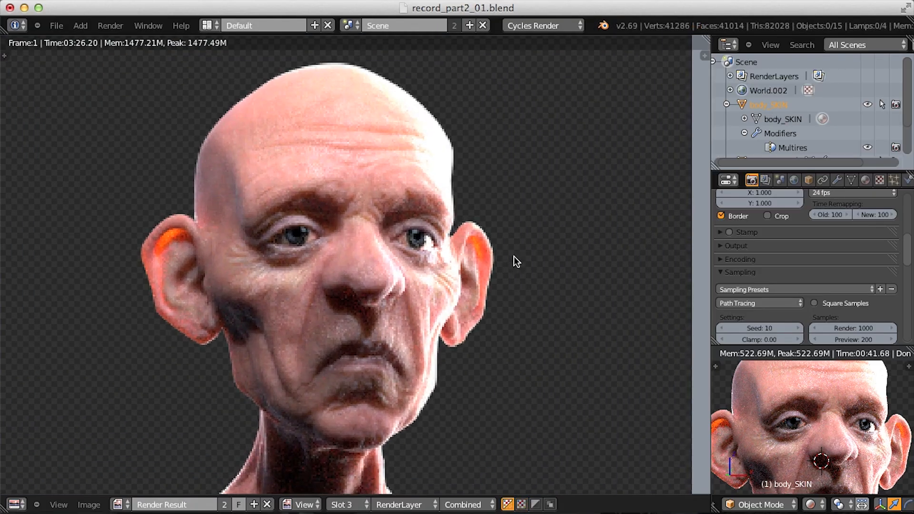
pyautogui.scroll(1, 538, 278)
pyautogui.moveTo(514, 257); pyautogui.dragTo(602, 185, button='middle')
pyautogui.scroll(-1, 606, 219)
pyautogui.keyDown('ctrl'); pyautogui.moveTo(602, 184); pyautogui.dragTo(591, 209, button='middle'); pyautogui.keyUp('ctrl')
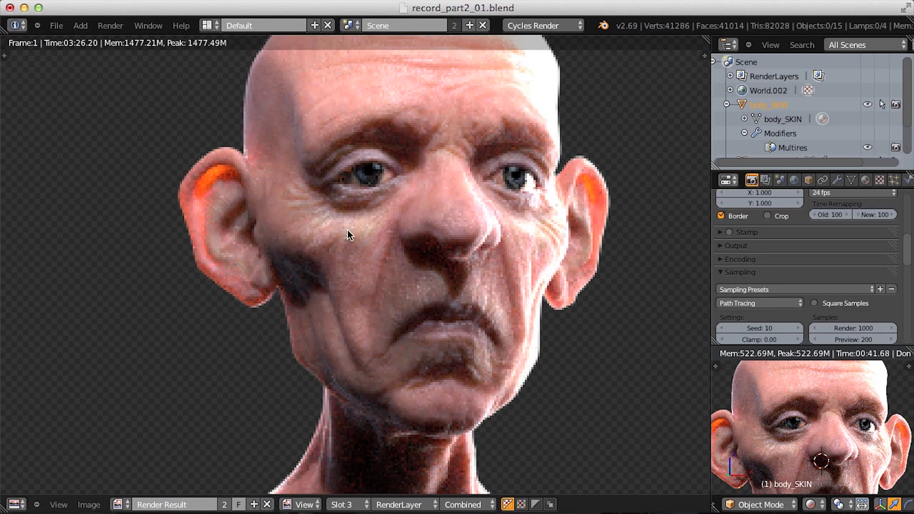
pyautogui.moveTo(296, 197); pyautogui.dragTo(283, 237, button='middle')
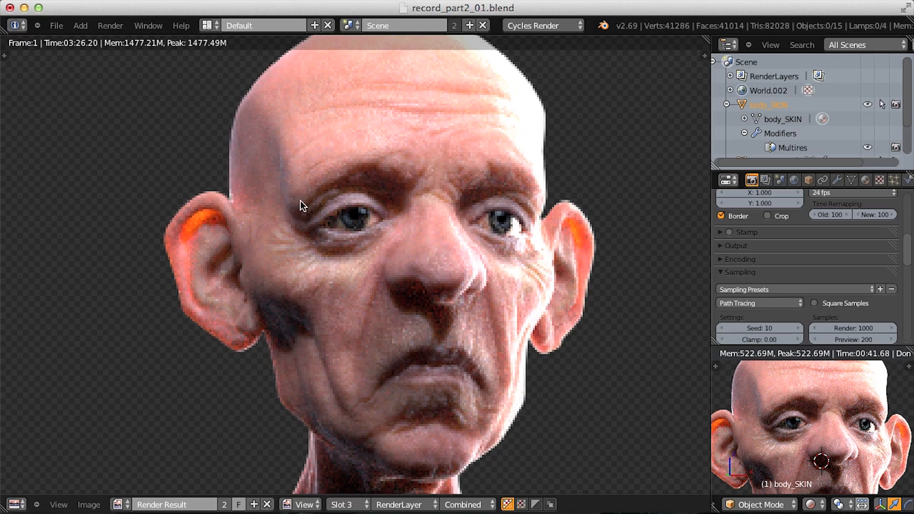
pyautogui.keyDown('ctrl'); pyautogui.moveTo(306, 218); pyautogui.dragTo(307, 209, button='middle'); pyautogui.keyUp('ctrl')
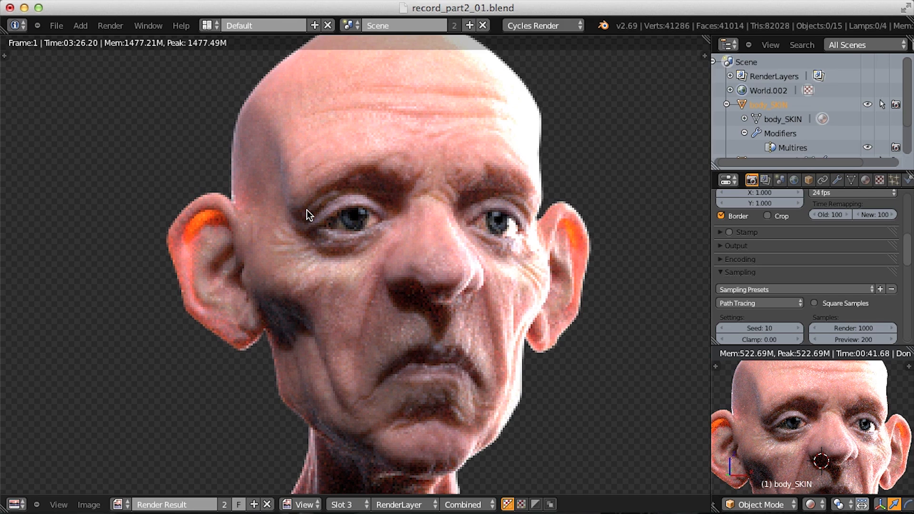
pyautogui.moveTo(350, 193); pyautogui.dragTo(347, 212, button='middle')
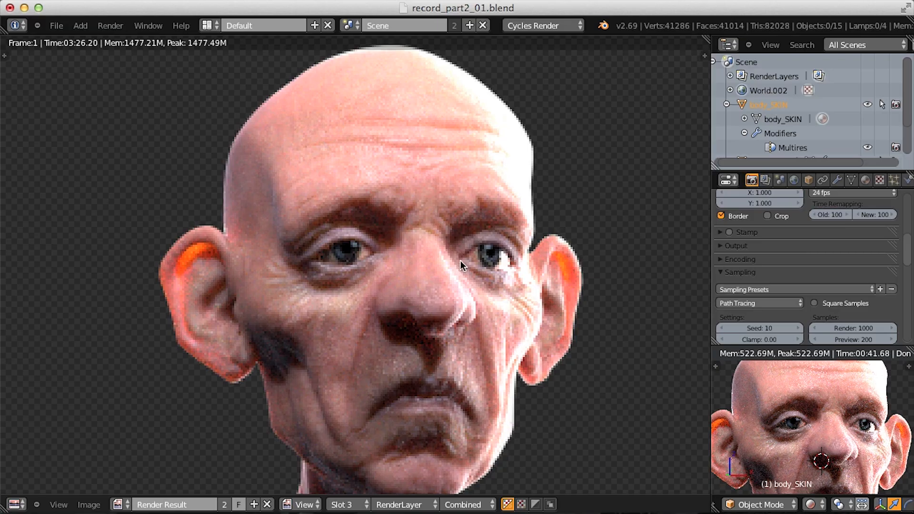
pyautogui.scroll(-2, 461, 261)
pyautogui.scroll(-2, 504, 227)
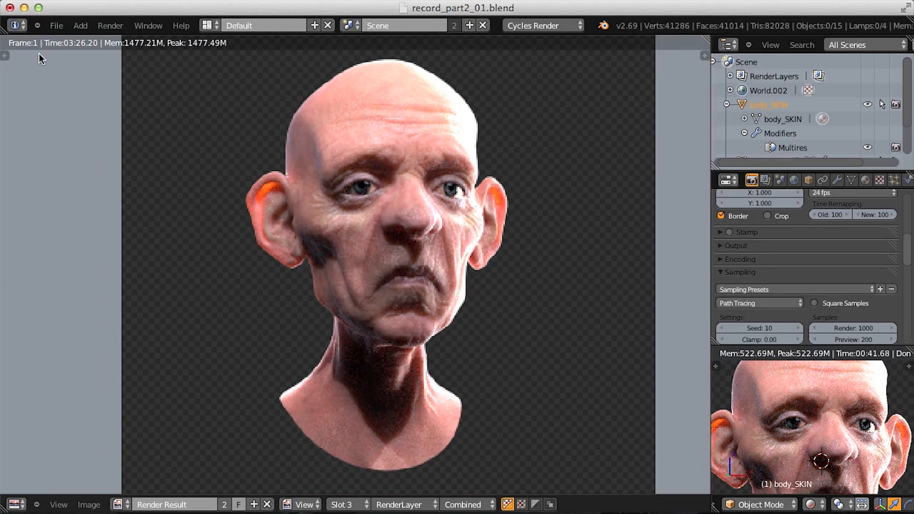
# - Switch the render result to Slot 4 so the next render is kept separate from the one in Slot 3
pyautogui.moveTo(473, 136); pyautogui.dragTo(447, 151, button='middle')
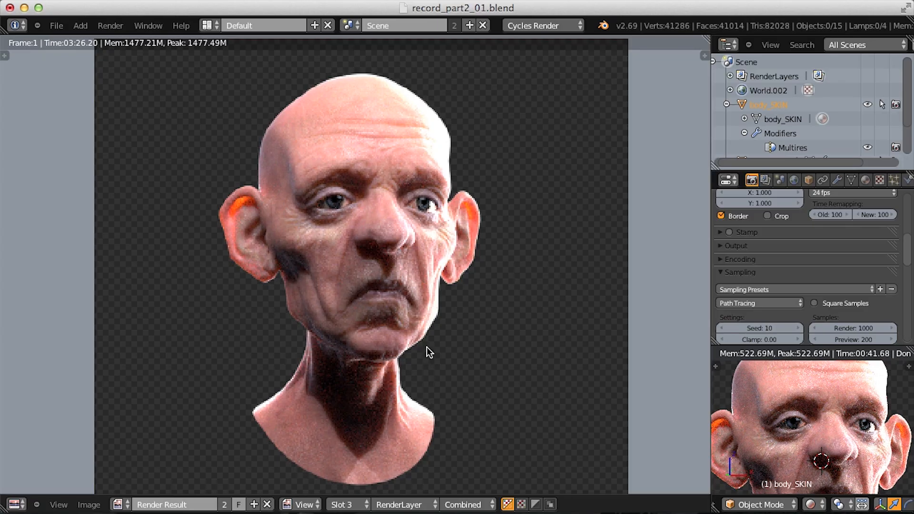
pyautogui.click(350, 504)
pyautogui.click(365, 442)
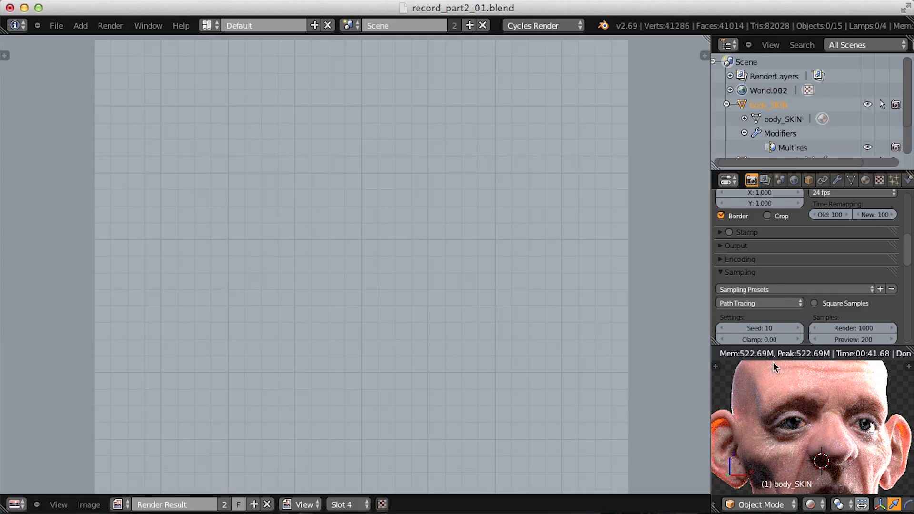
# - Give the head's skin_complex material a fake user so it is saved even without users
pyautogui.click(866, 179)
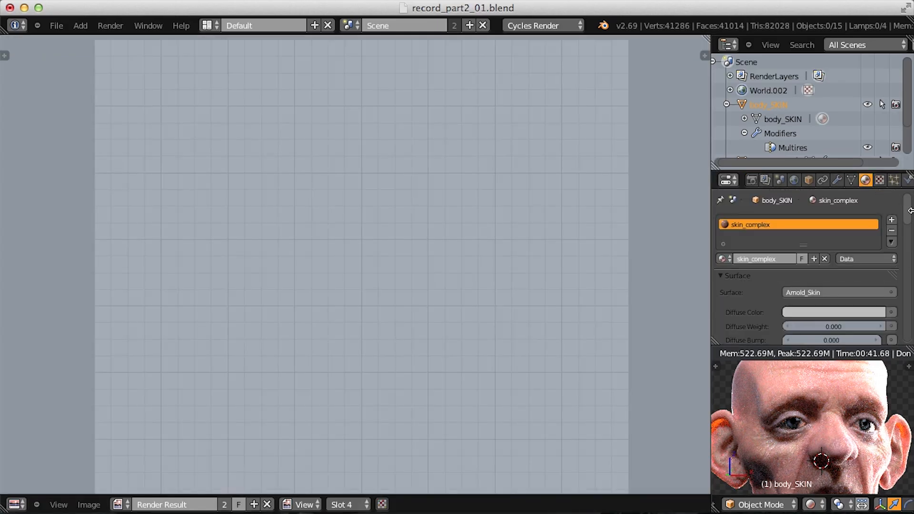
pyautogui.click(722, 259)
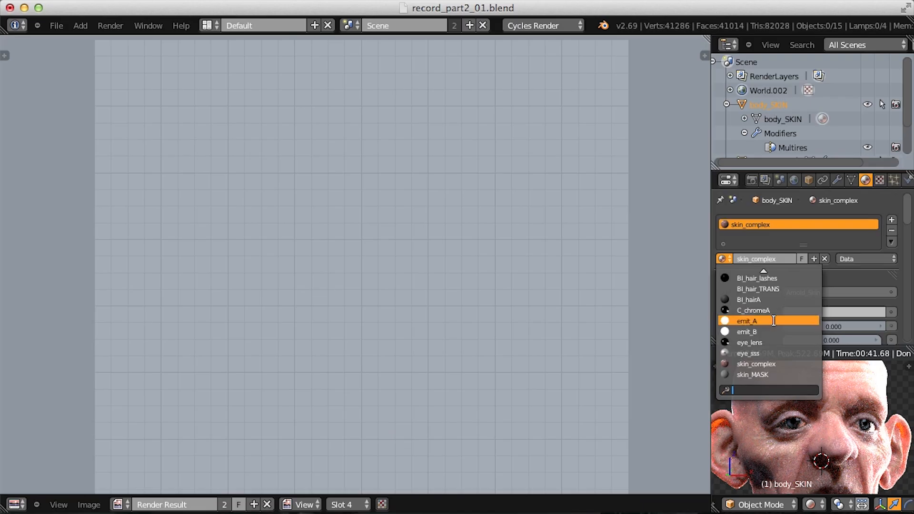
pyautogui.click(812, 235)
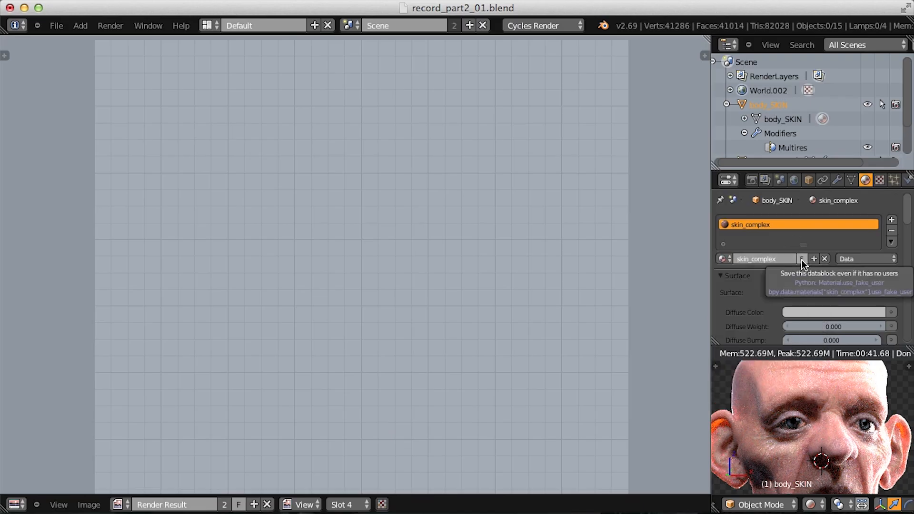
pyautogui.click(802, 260)
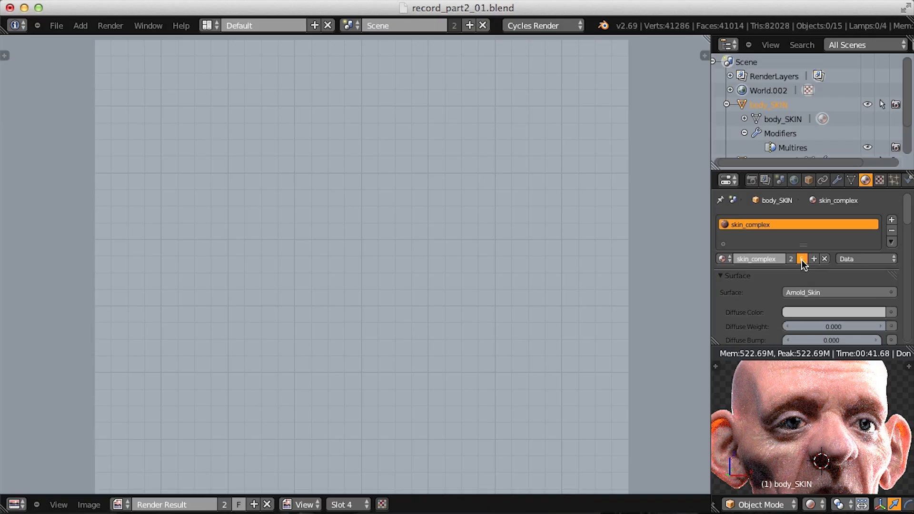
# - Append the skin_simple material from record_03.blend
pyautogui.click(56, 26)
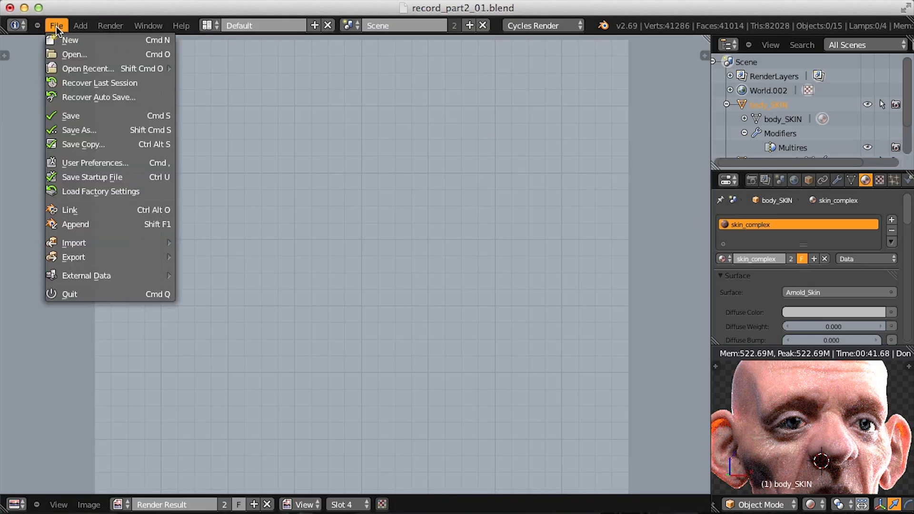
pyautogui.click(136, 226)
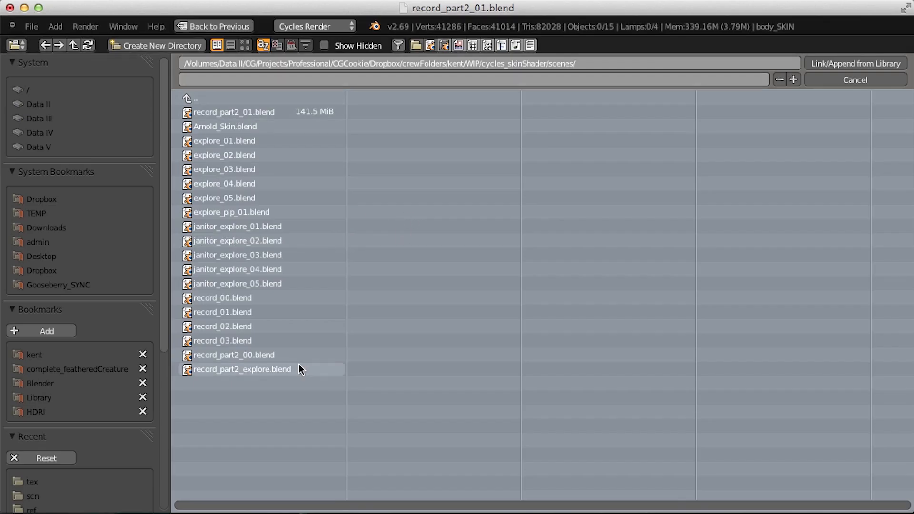
pyautogui.click(237, 340)
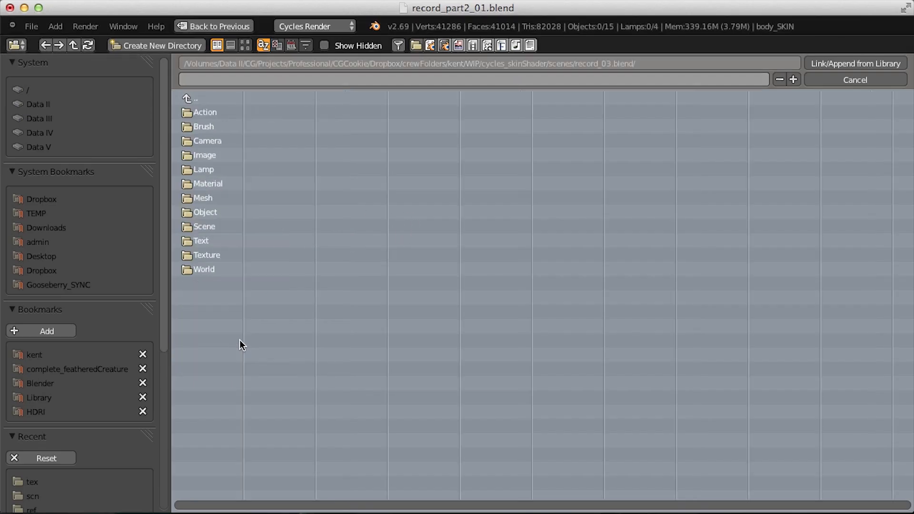
pyautogui.click(208, 185)
pyautogui.click(214, 269)
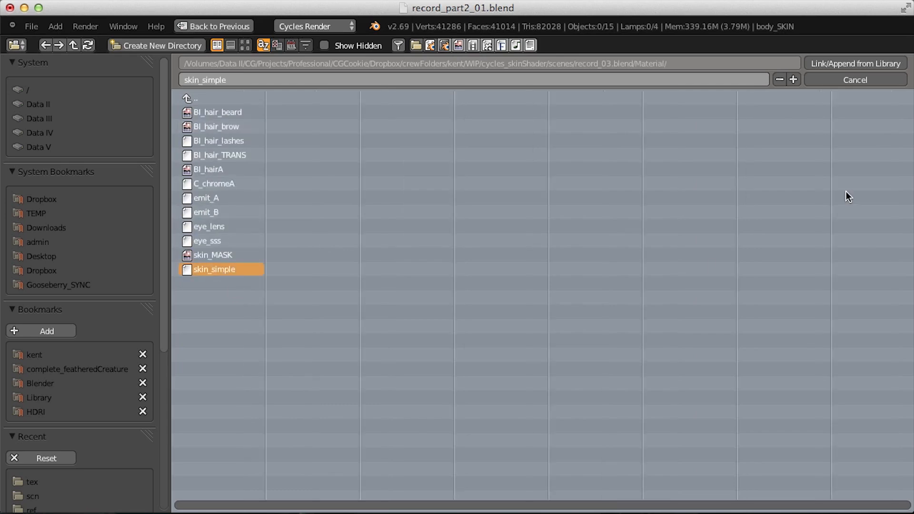
pyautogui.press('Return')
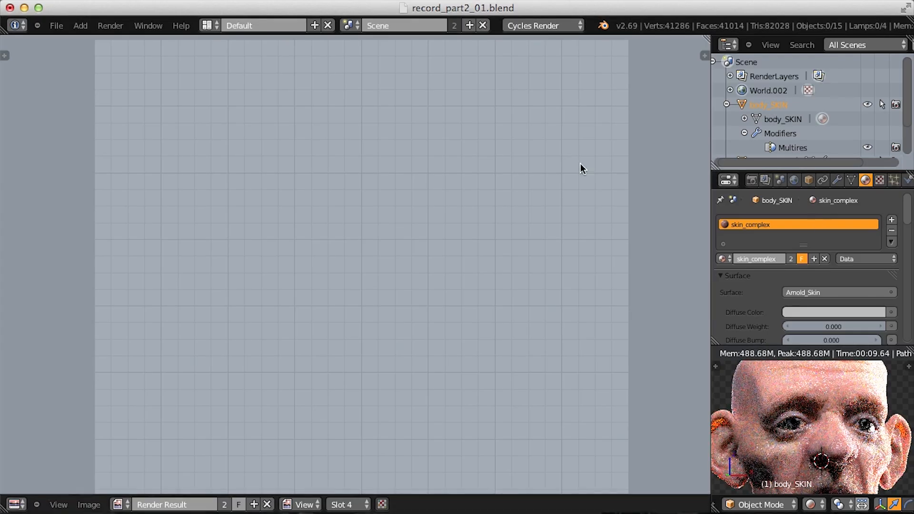
pyautogui.click(110, 25)
pyautogui.click(119, 41)
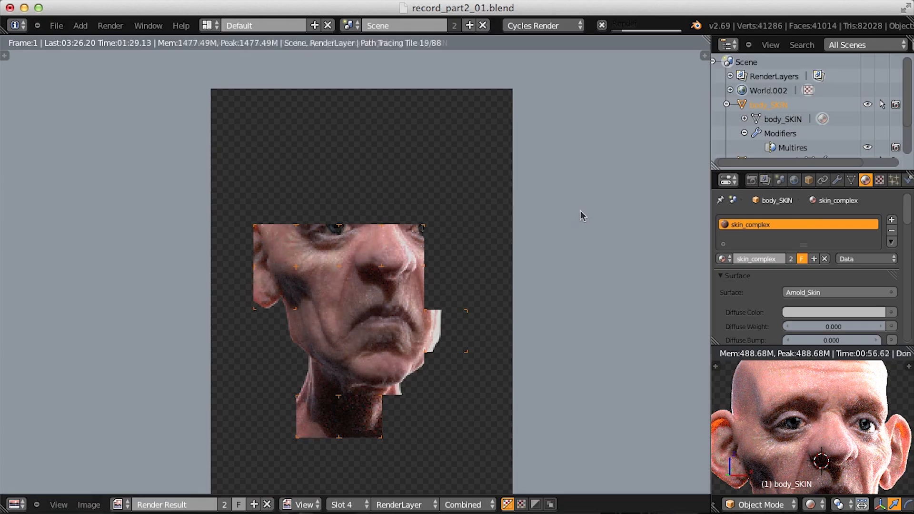
pyautogui.press('Escape')
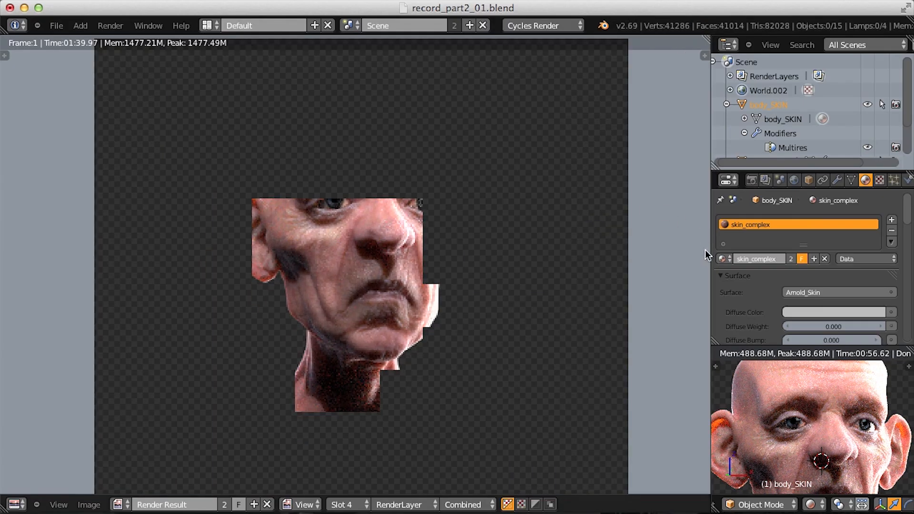
# - Assign the skin_simple material to body_SKIN and render the head as a still image into Slot 4
pyautogui.click(721, 259)
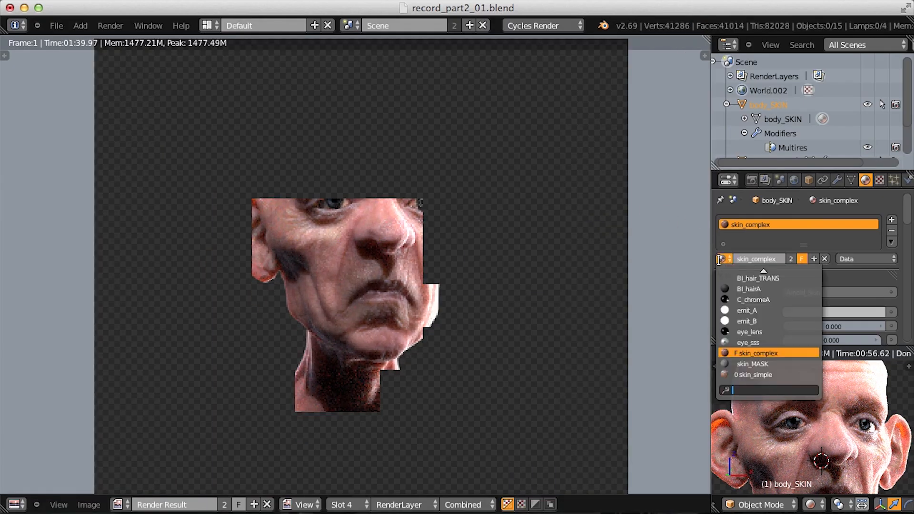
pyautogui.write('simp')
pyautogui.press('Return')
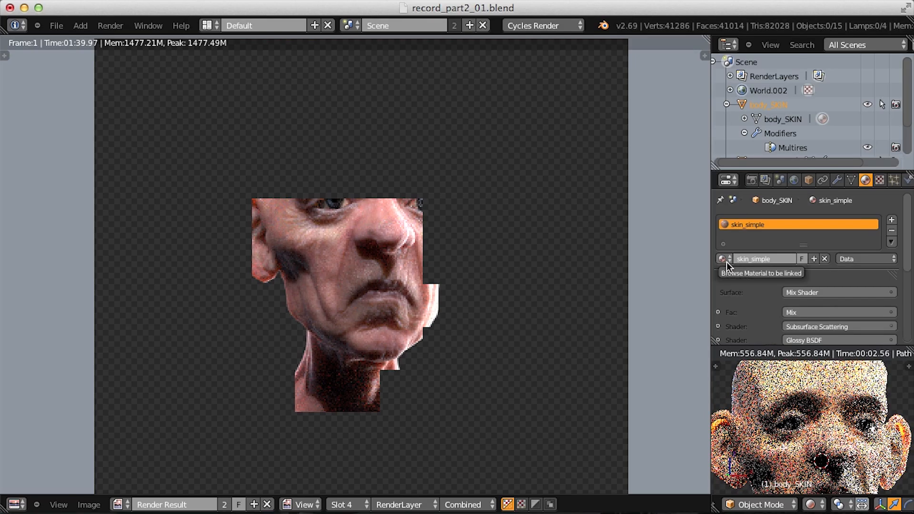
pyautogui.click(110, 24)
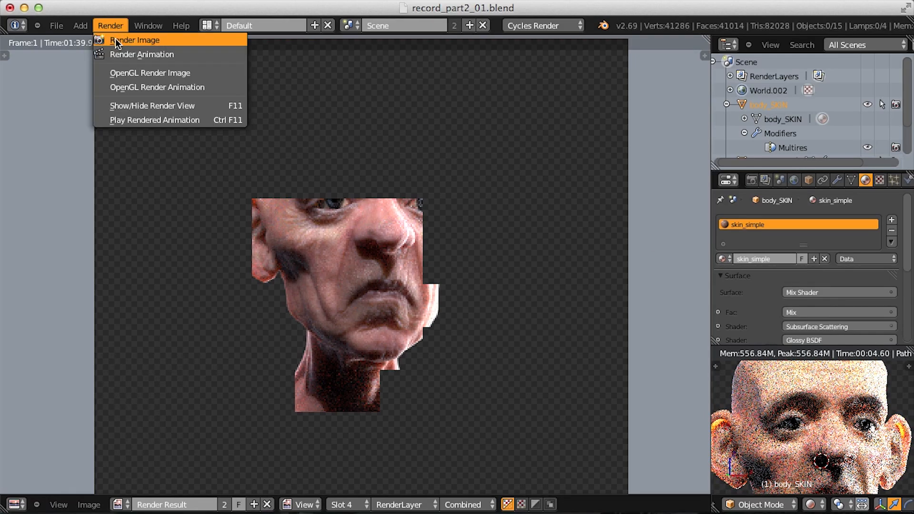
pyautogui.click(115, 40)
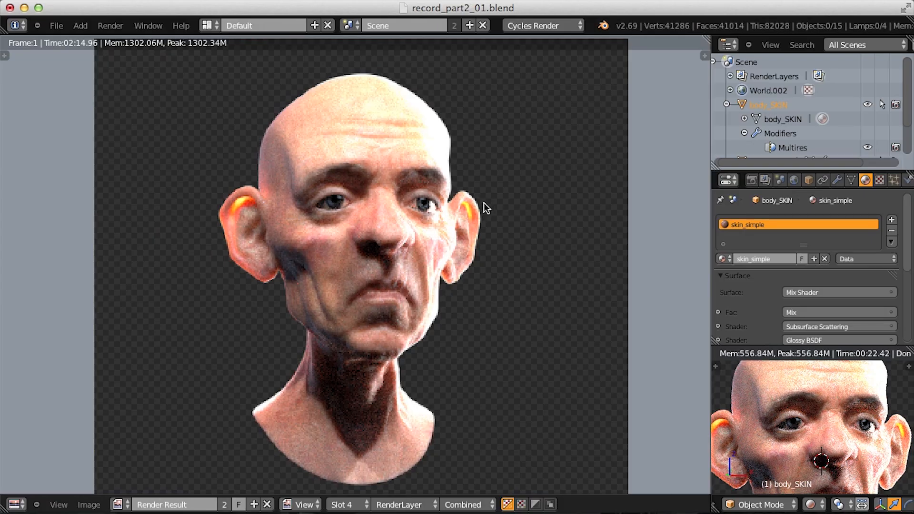
# - Compare the skin_complex render in Slot 3 with the skin_simple render in Slot 4 by alternating between them
pyautogui.press('j')
pyautogui.press('j')
pyautogui.press('j')
pyautogui.press('j')
pyautogui.press('j')
pyautogui.press('j')
pyautogui.press('j')
pyautogui.press('j')
# - Hide the REN_A and REN_C layers in the 3D view and render the head again with the reduced lighting
pyautogui.click(16, 505)
pyautogui.click(85, 489)
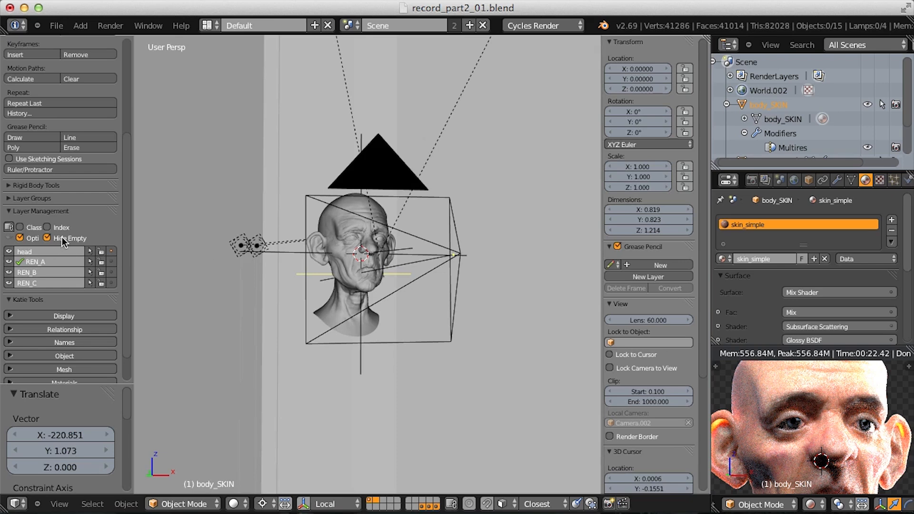
pyautogui.click(9, 262)
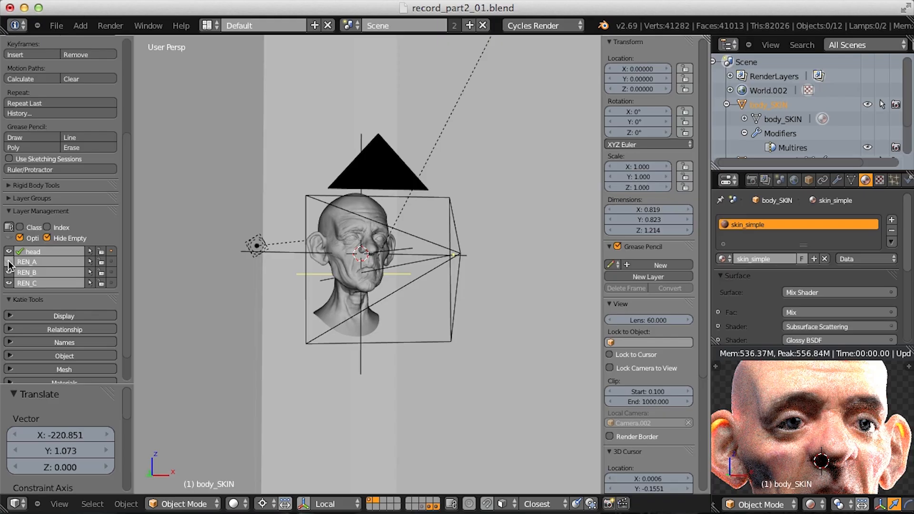
pyautogui.click(8, 283)
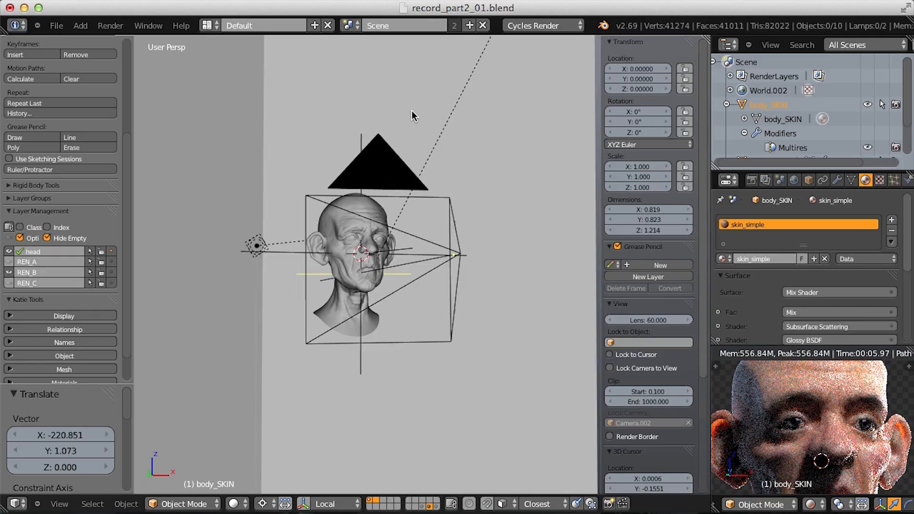
pyautogui.press('F12')
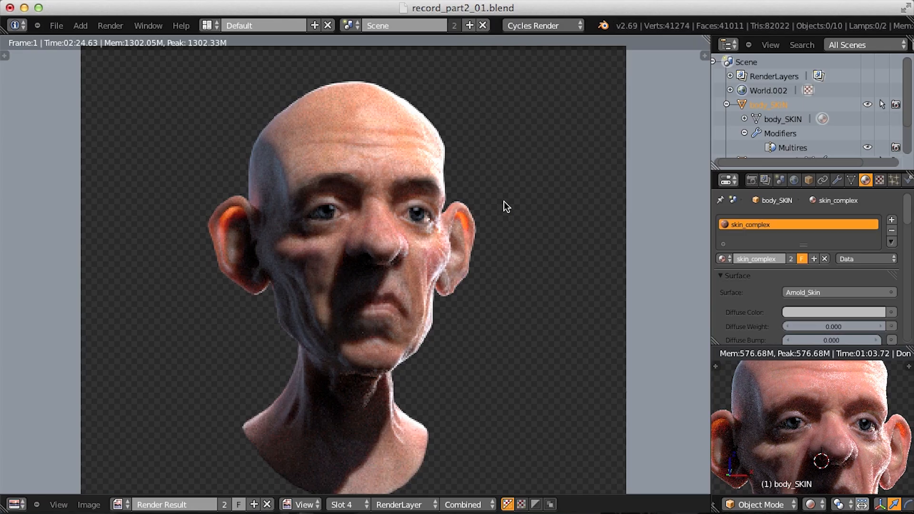
# - Alternate between the Slot 3 and Slot 4 renders to compare the two skin materials under the reduced lighting
pyautogui.press('j')
pyautogui.press('j')
pyautogui.press('j')
pyautogui.press('j')
pyautogui.press('j')
pyautogui.press('j')
pyautogui.press('j')
pyautogui.press('j')
pyautogui.press('j')
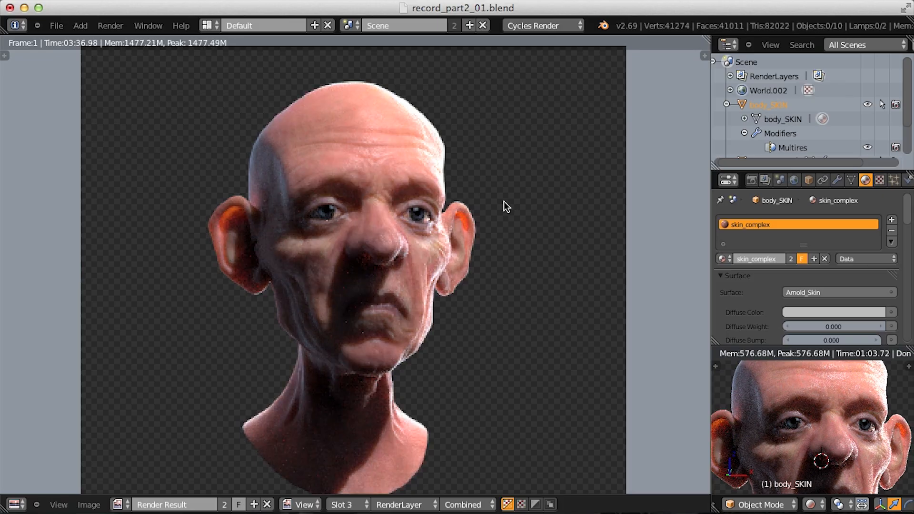
# - Examine both renders close up and as a whole head, comparing scattering, gloss and detail on the forehead, face and ears
pyautogui.scroll(2, 504, 202)
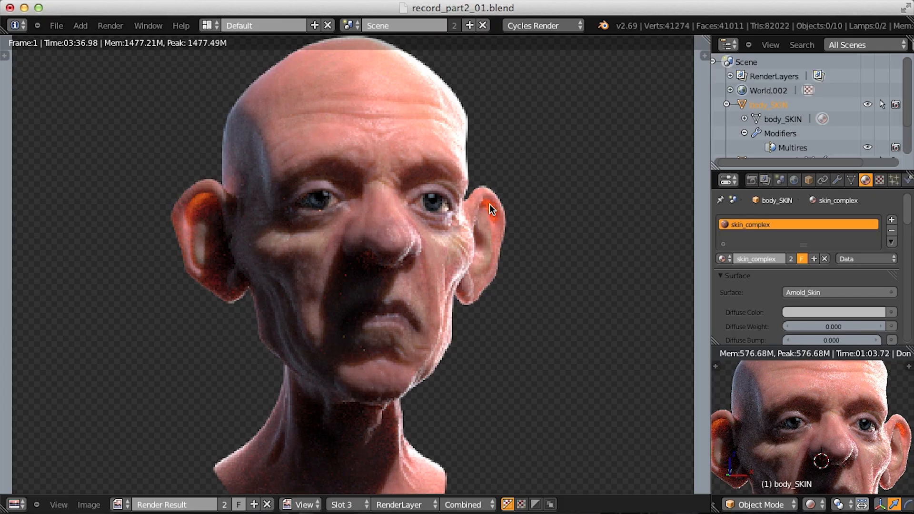
pyautogui.moveTo(489, 204); pyautogui.dragTo(492, 216, button='middle')
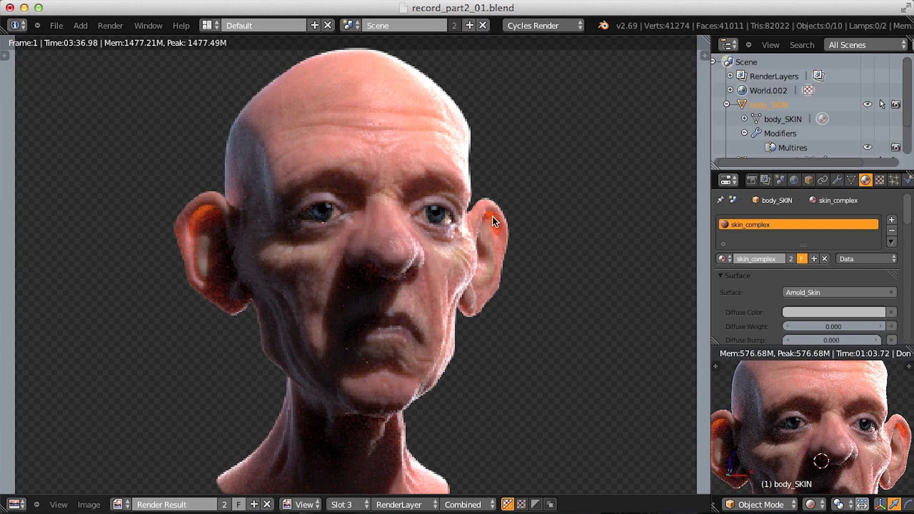
pyautogui.press('j')
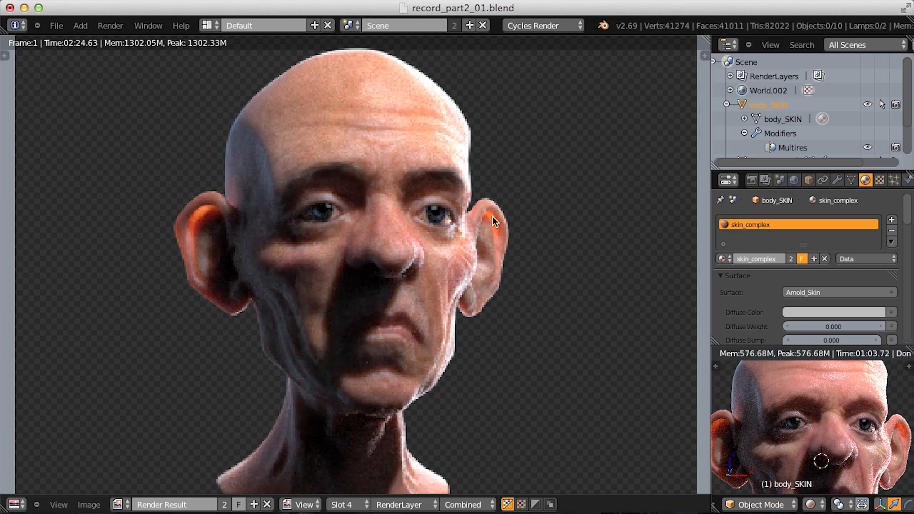
pyautogui.press('j')
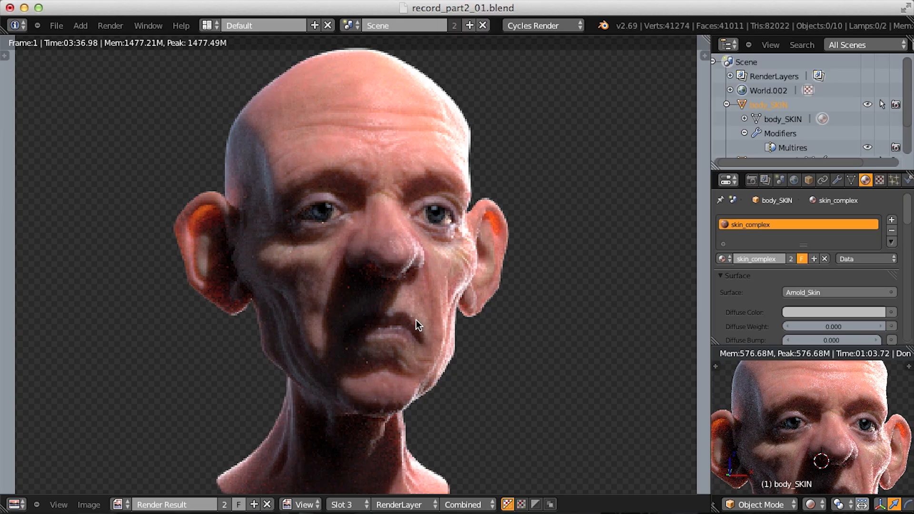
pyautogui.press('j')
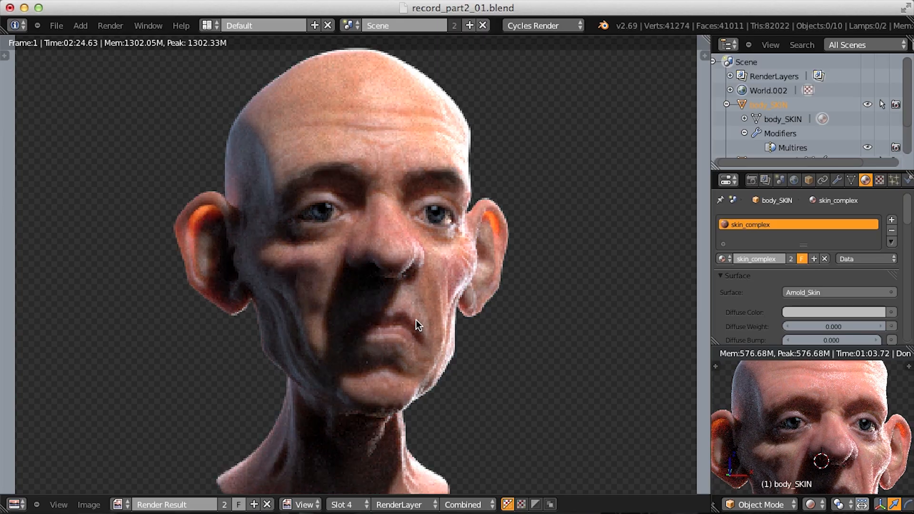
pyautogui.press('j')
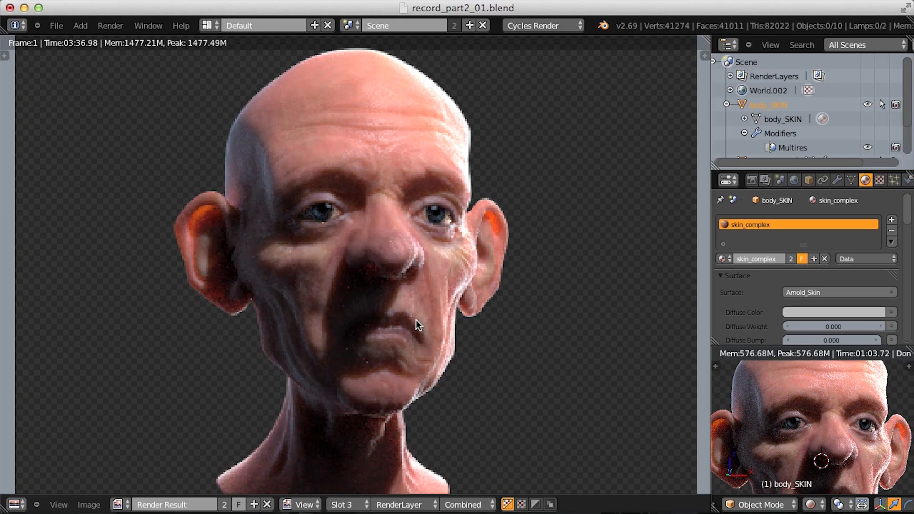
pyautogui.moveTo(369, 193); pyautogui.dragTo(376, 224, button='middle')
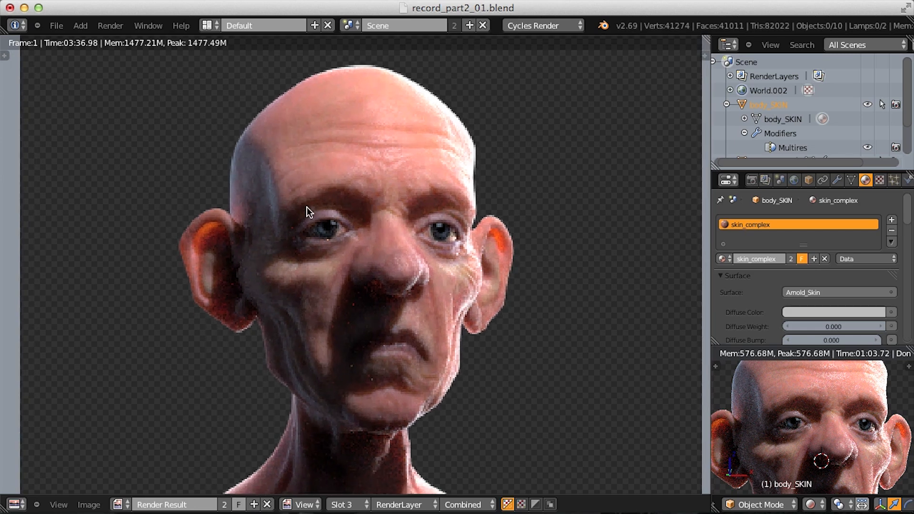
pyautogui.moveTo(355, 268); pyautogui.dragTo(352, 267, button='middle')
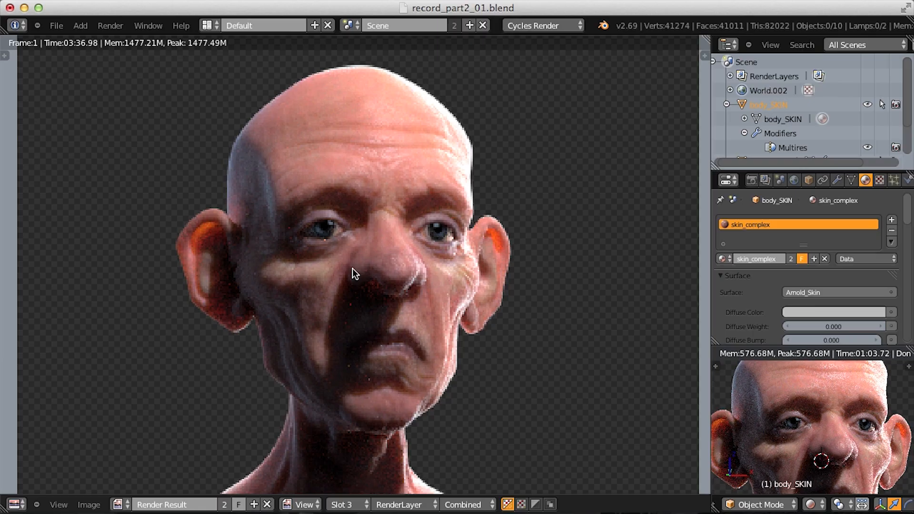
pyautogui.press('j')
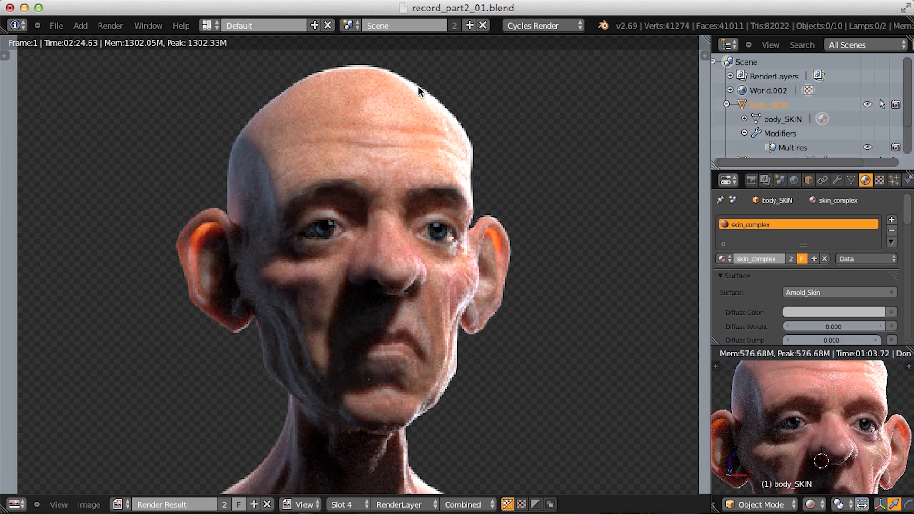
pyautogui.press('j')
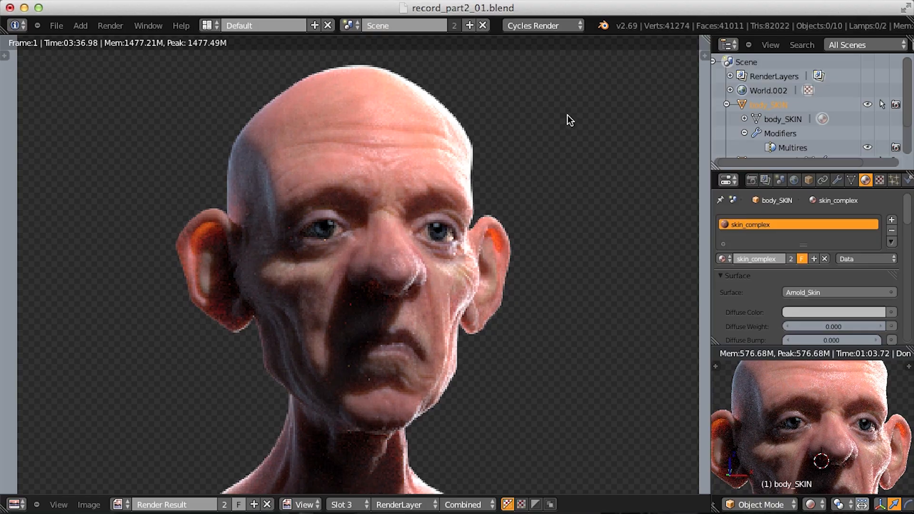
pyautogui.keyDown('ctrl'); pyautogui.moveTo(506, 423); pyautogui.dragTo(510, 281, button='middle'); pyautogui.keyUp('ctrl')
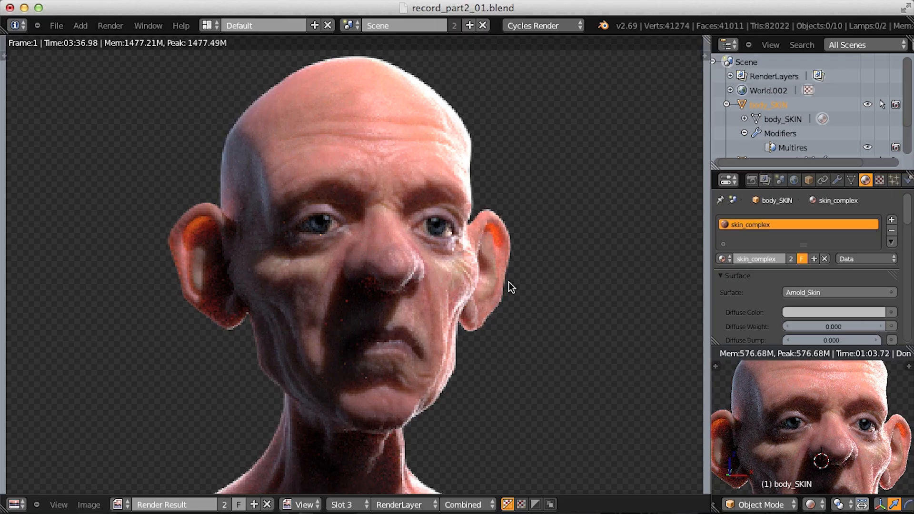
pyautogui.press('Home')
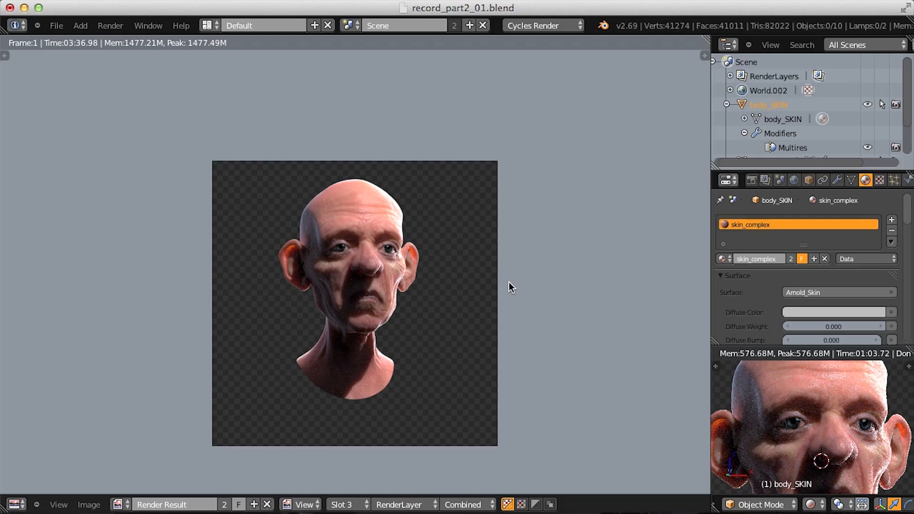
pyautogui.press('j')
pyautogui.scroll(2, 509, 282)
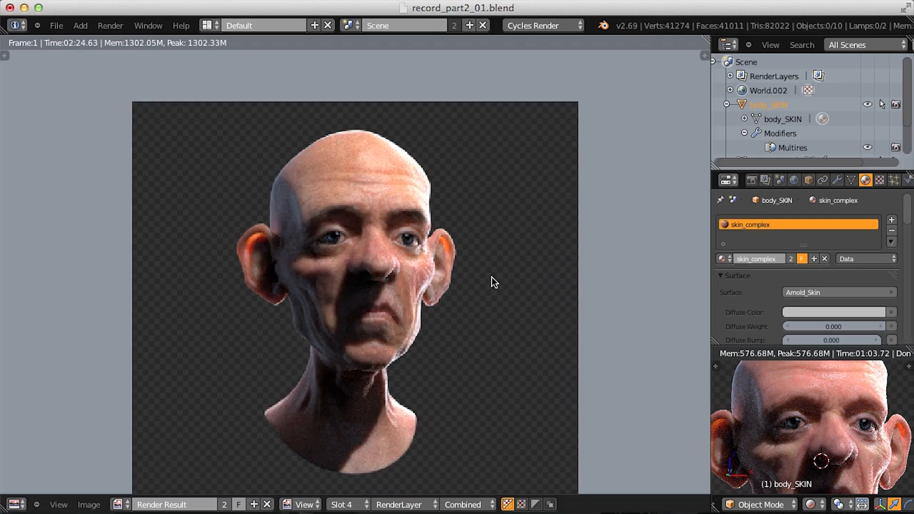
pyautogui.press('j')
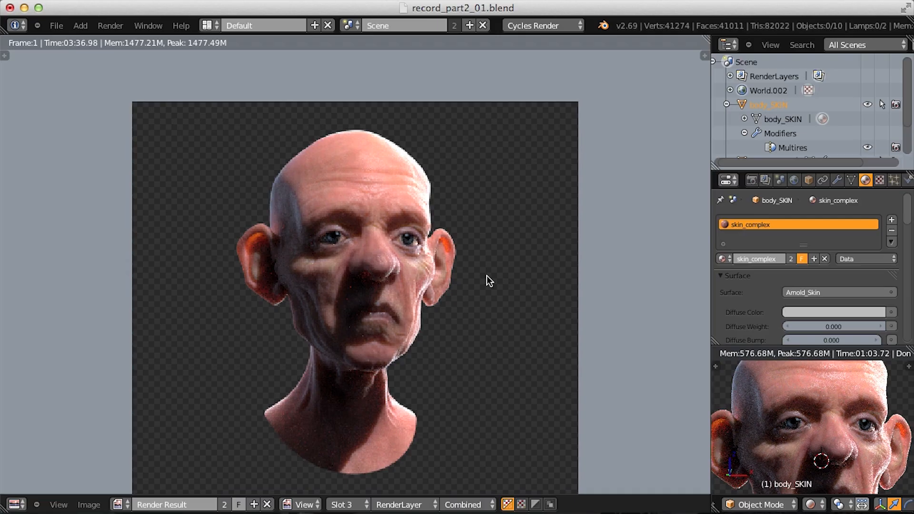